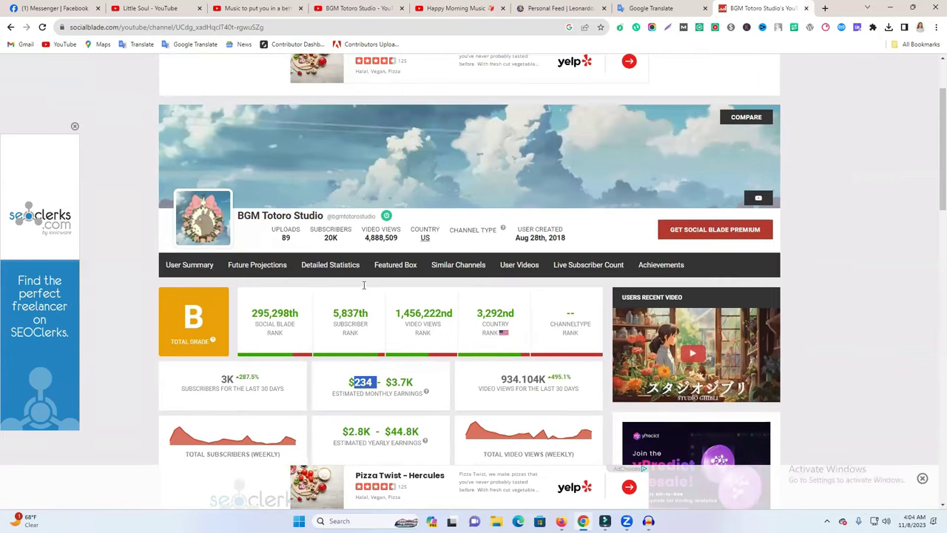
# Step: Review BGM Totoro Studio's upload count on Social Blade and the Happy Morning Music video on YouTube, and close the Social Blade page
pyautogui.doubleClick(287, 238)
pyautogui.click(446, 9)
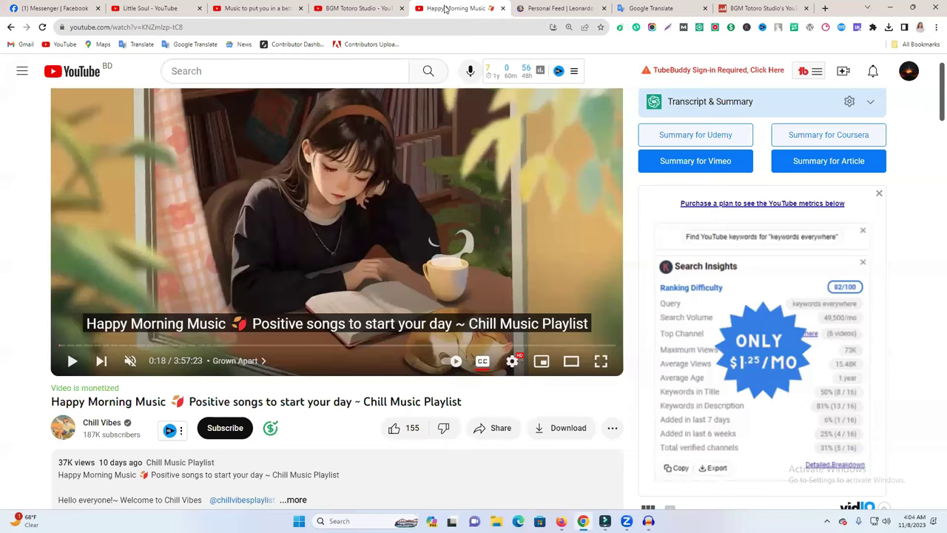
pyautogui.click(361, 8)
pyautogui.click(431, 7)
pyautogui.scroll(-1, 269, 291)
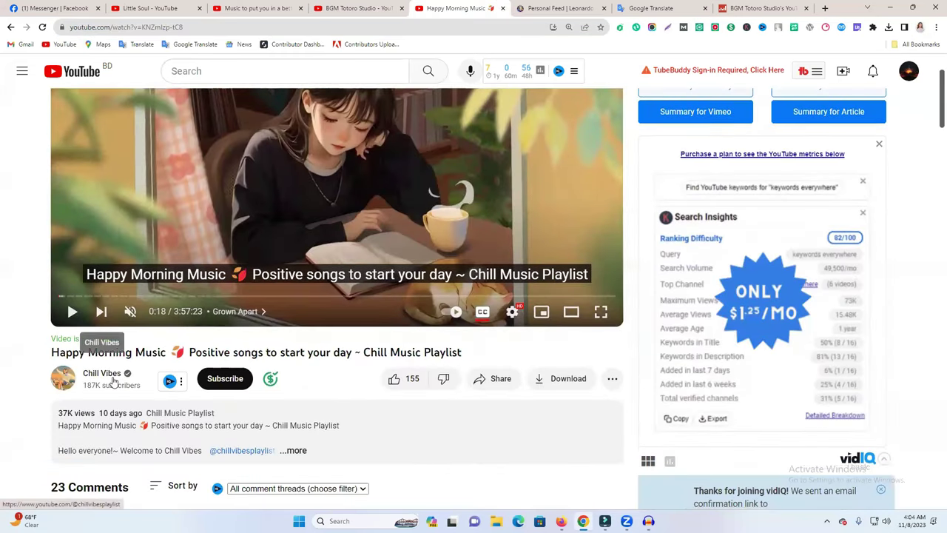
pyautogui.scroll(2, 113, 381)
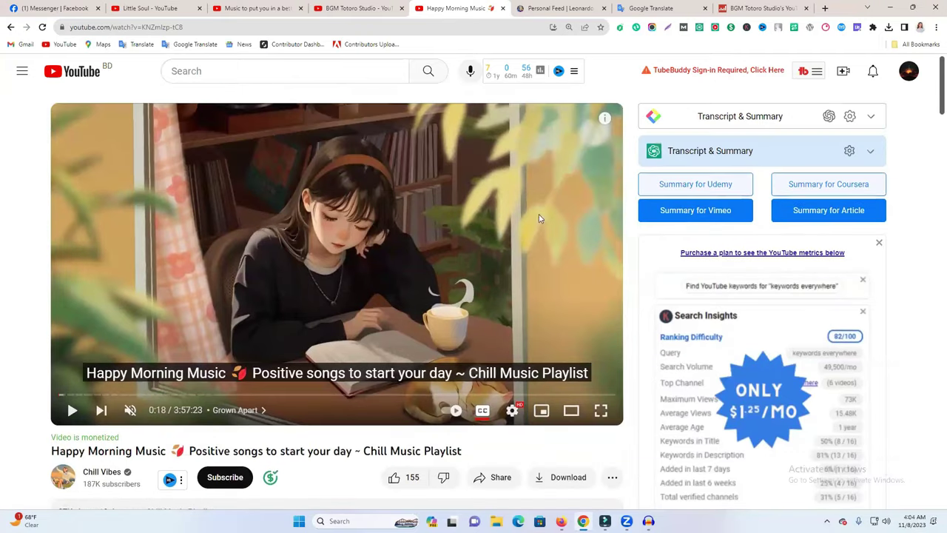
pyautogui.click(775, 7)
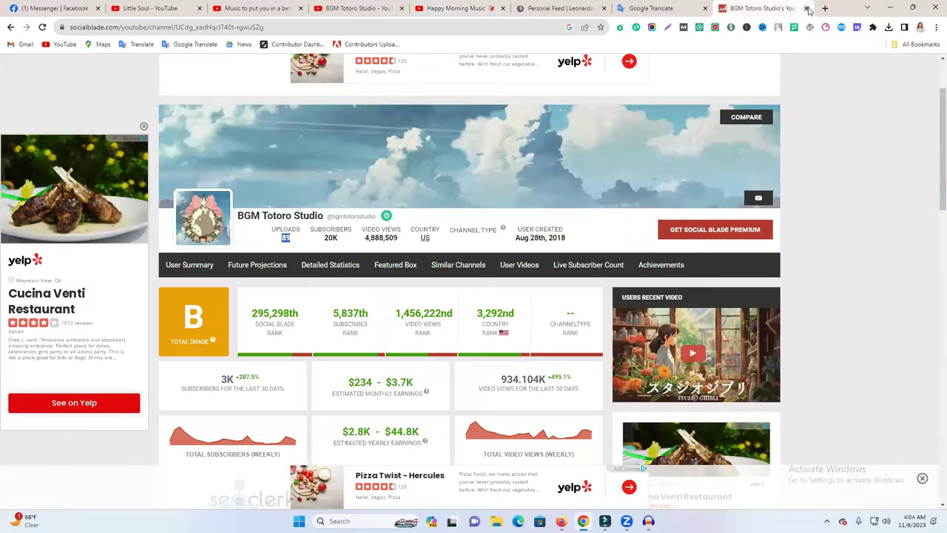
pyautogui.click(807, 8)
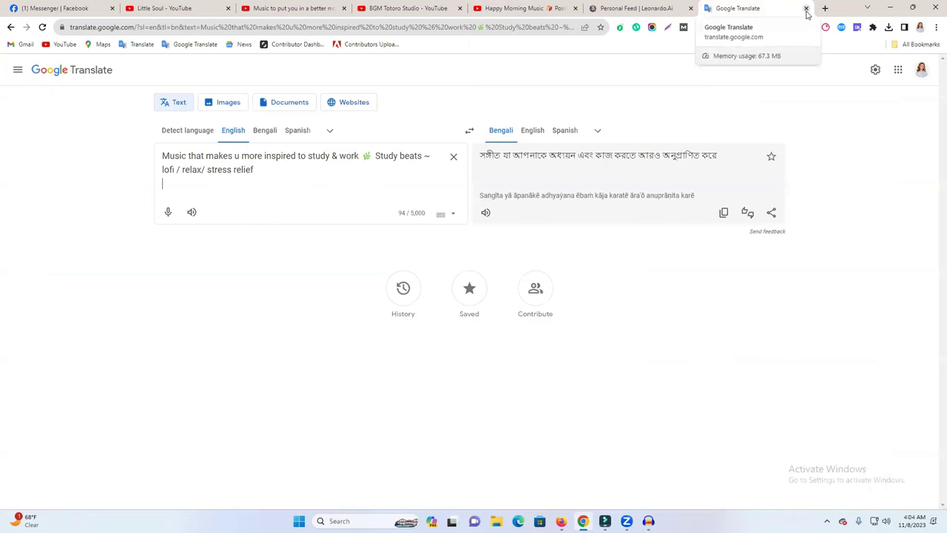
# Step: Copy the full prompt of the Cute stickers image from the Leonardo.Ai personal feed and close its details
pyautogui.click(887, 6)
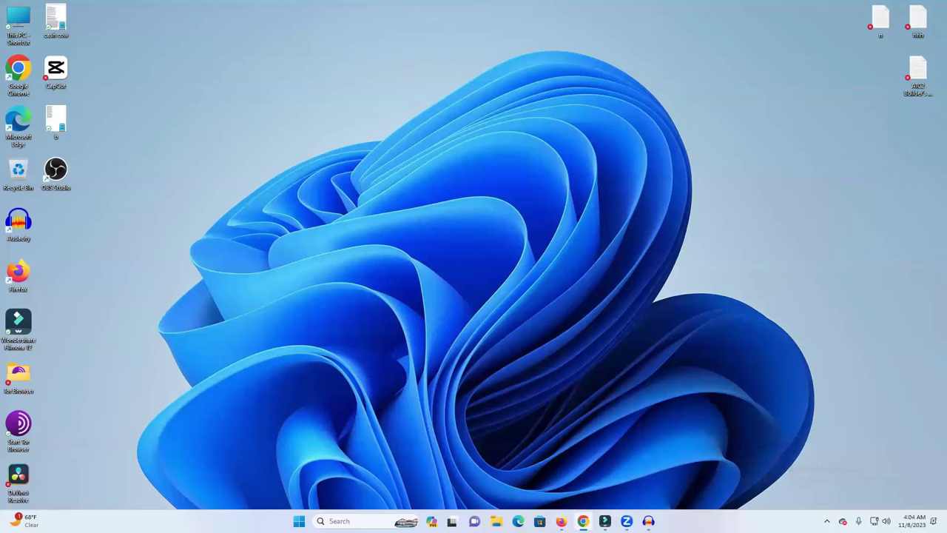
pyautogui.click(583, 521)
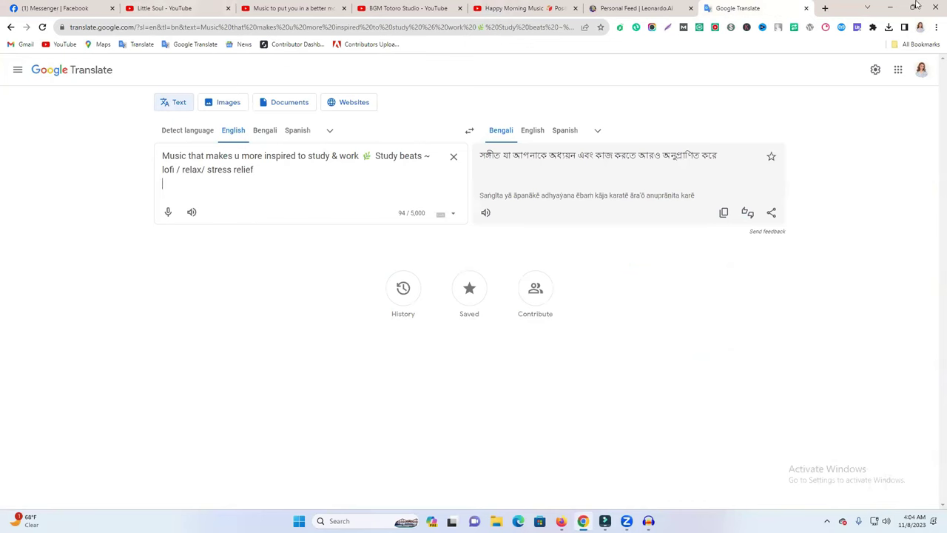
pyautogui.click(625, 6)
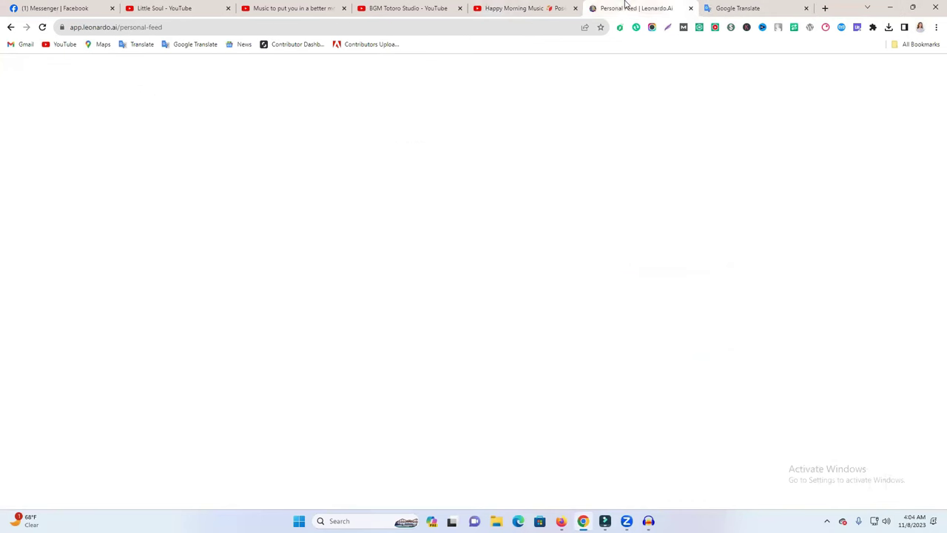
pyautogui.click(530, 253)
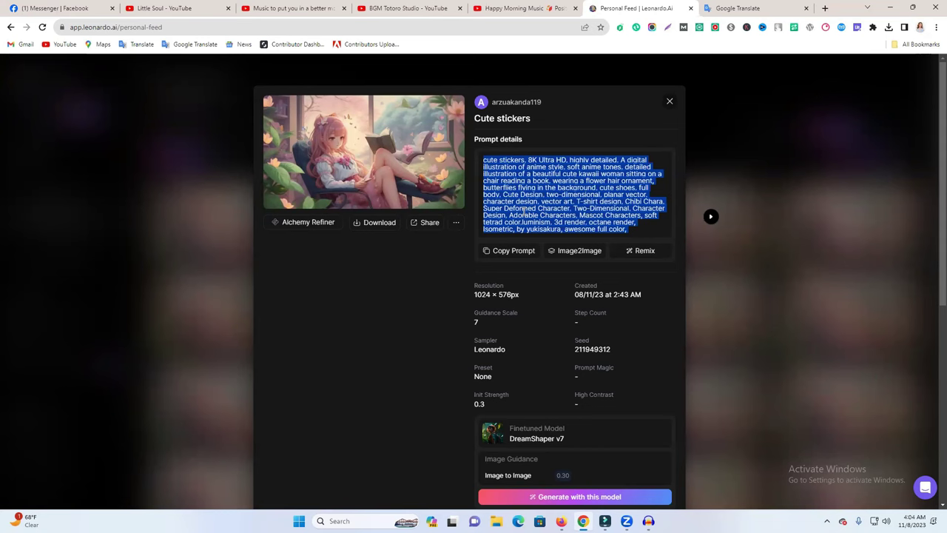
pyautogui.click(670, 102)
# Step: Switch to Firefox, bring up the Leonardo.Ai login page and dismiss the Alchemy upgrade offer
pyautogui.hotkey('alt', 'Tab')
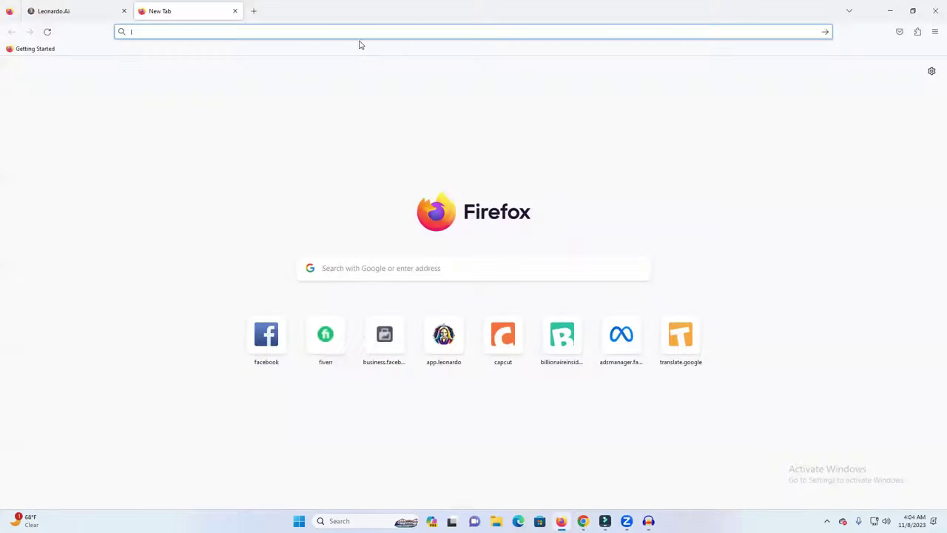
pyautogui.write('l')
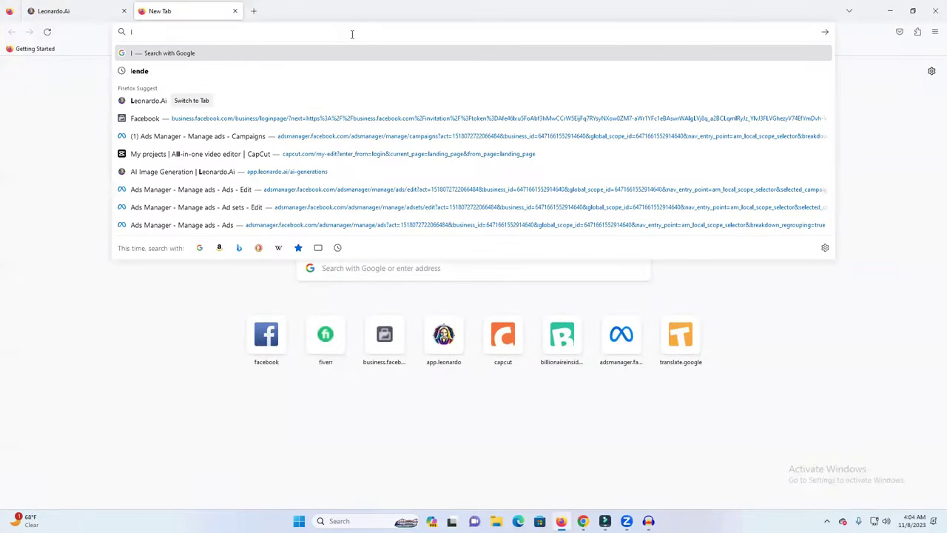
pyautogui.click(320, 103)
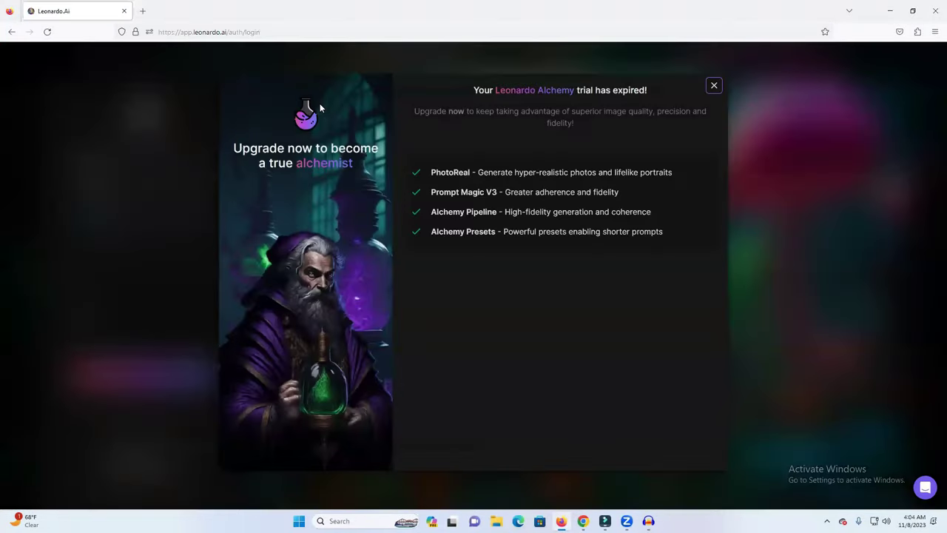
pyautogui.click(719, 89)
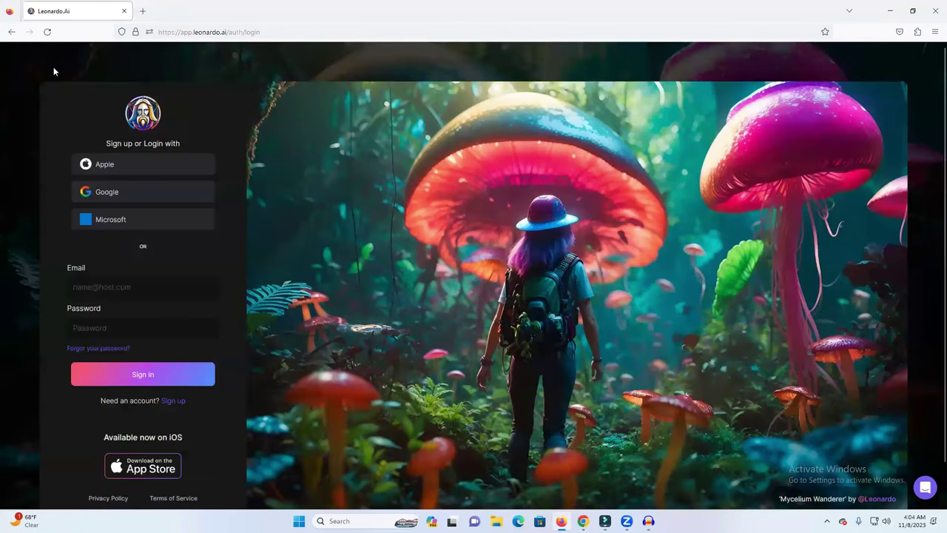
# Step: Sign in to Leonardo.Ai with the second listed Google account and dismiss the Alchemy trial offer
pyautogui.click(165, 376)
pyautogui.click(154, 192)
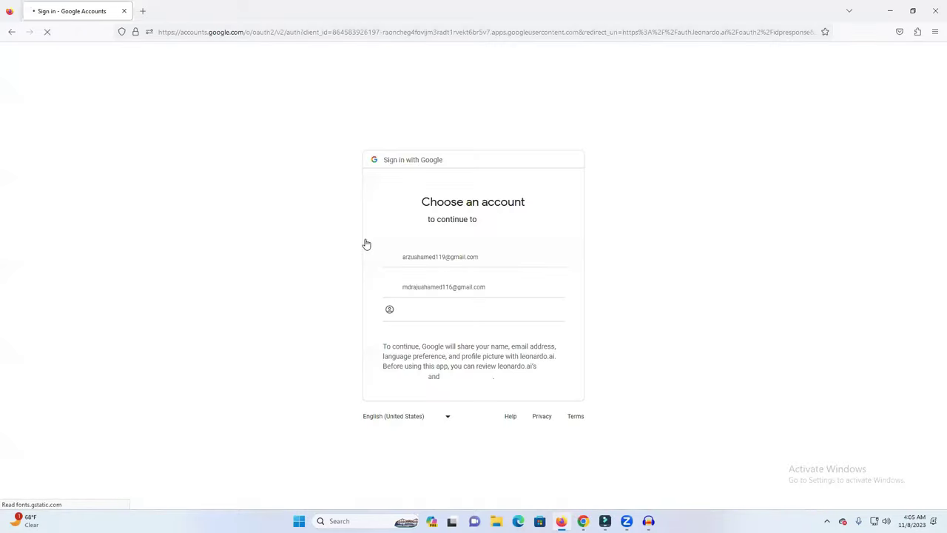
pyautogui.click(528, 287)
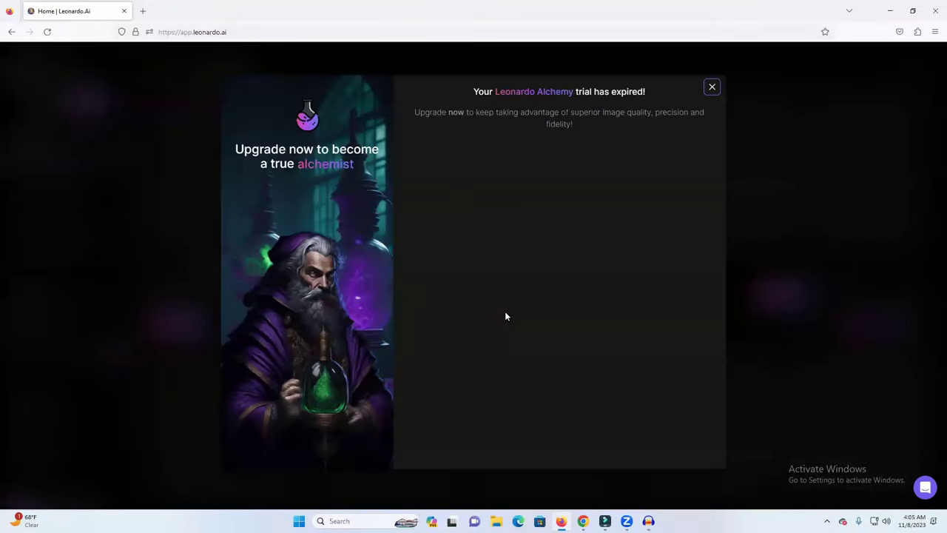
pyautogui.click(714, 87)
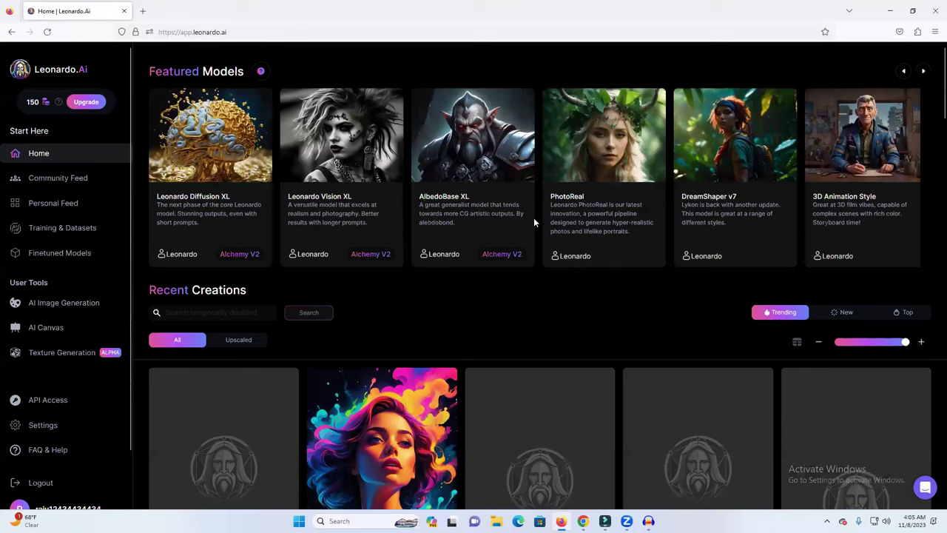
# Step: Open AI Image Generation and choose DreamShaper v7 as the finetuned model
pyautogui.click(52, 308)
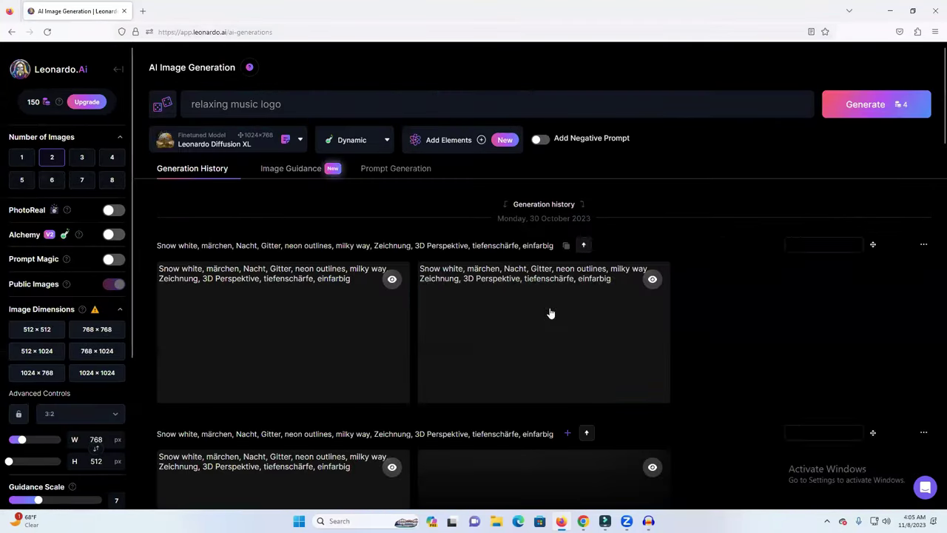
pyautogui.click(220, 148)
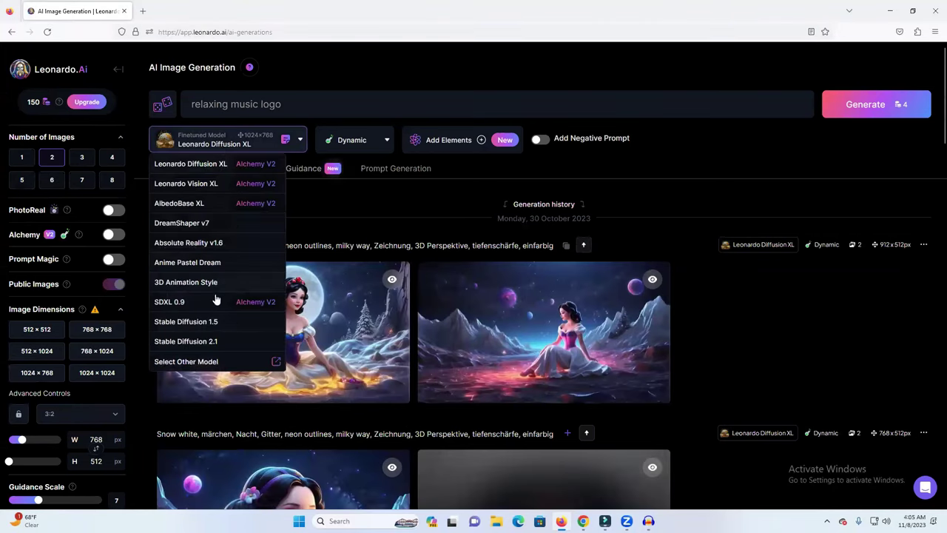
pyautogui.click(202, 223)
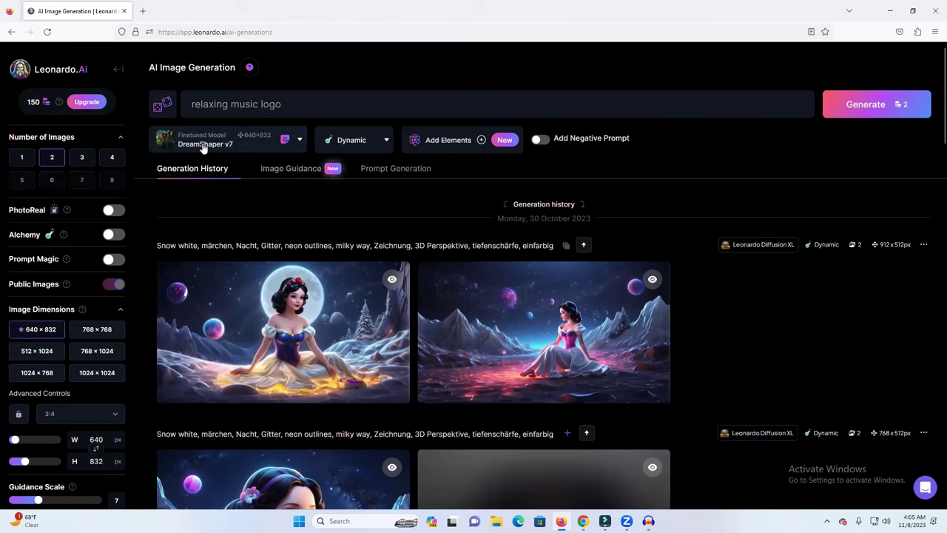
# Step: Replace the "relaxing music logo" prompt with the copied cute stickers prompt
pyautogui.doubleClick(263, 105)
pyautogui.hotkey('ctrl', 'a')
pyautogui.rightClick(264, 105)
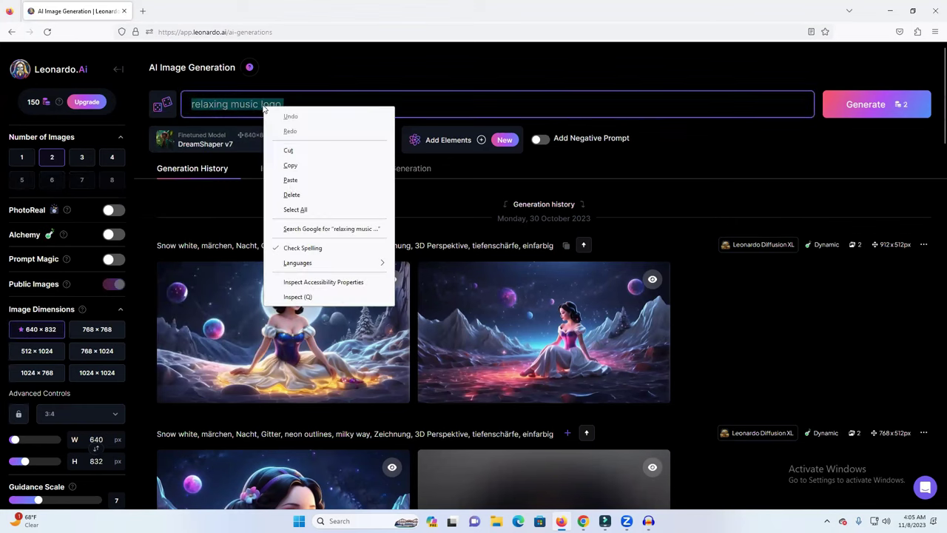
pyautogui.click(321, 184)
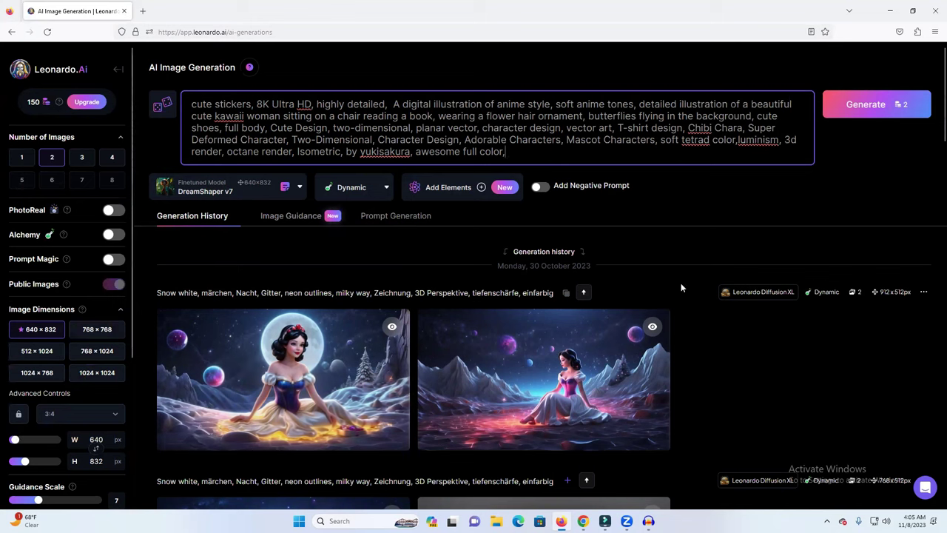
# Step: Set the image aspect ratio to 16:9 and generate two images from the cute stickers prompt
pyautogui.click(56, 415)
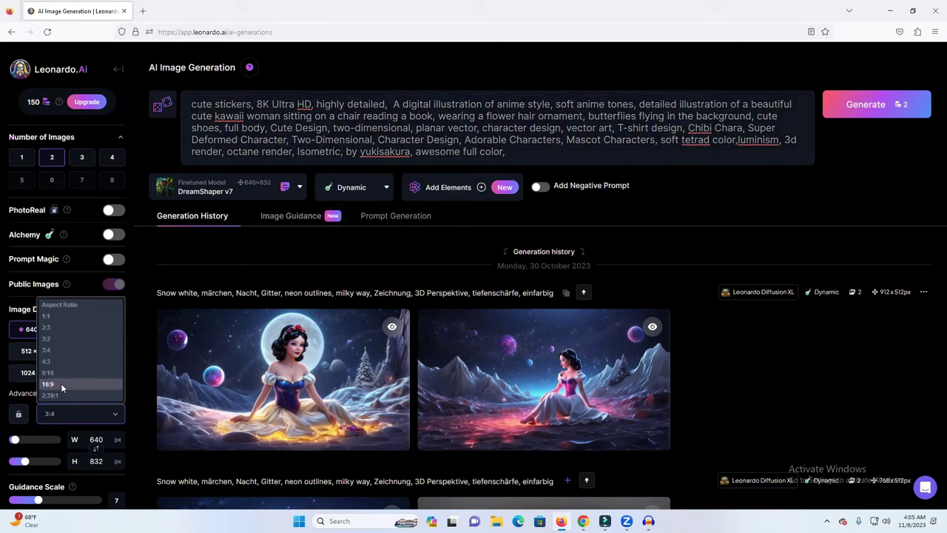
pyautogui.click(61, 383)
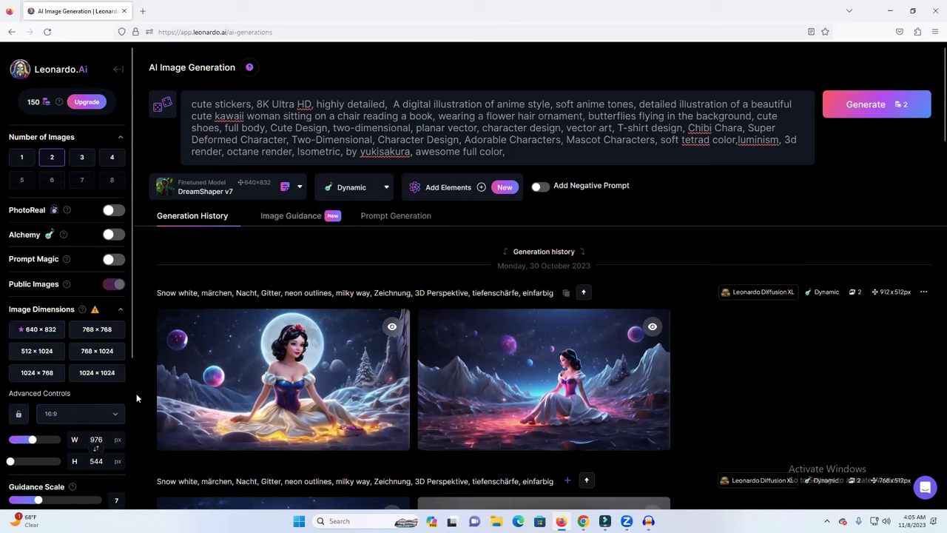
pyautogui.click(871, 107)
pyautogui.scroll(-3, 731, 253)
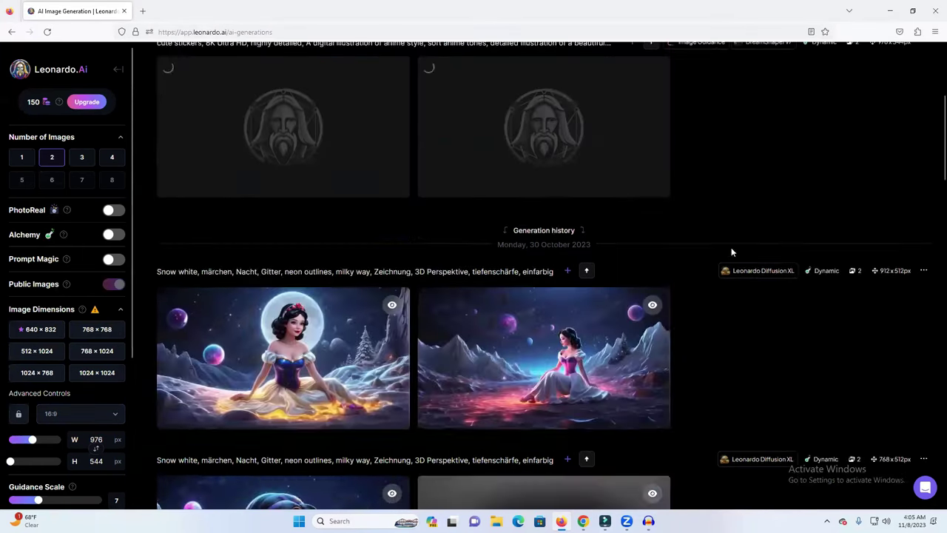
pyautogui.scroll(-5, 731, 253)
pyautogui.scroll(3, 731, 252)
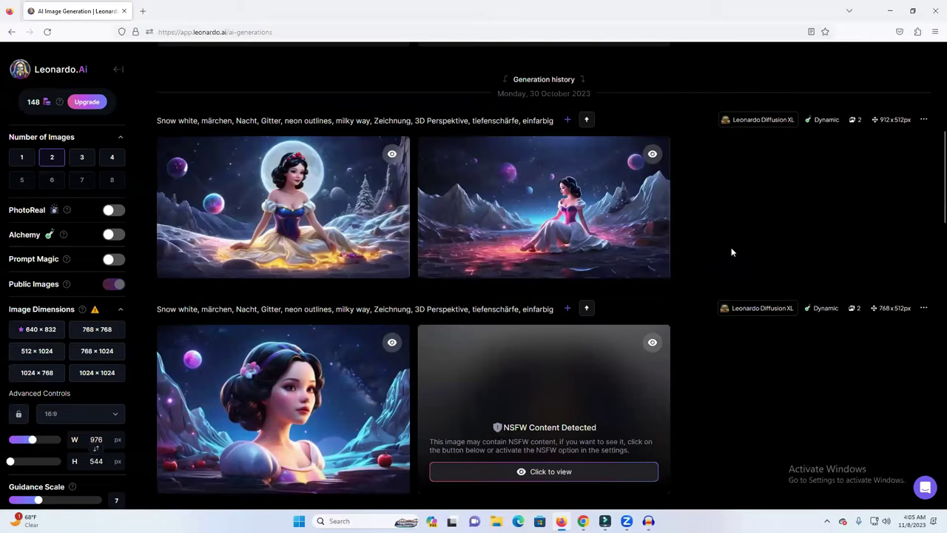
pyautogui.scroll(5, 731, 253)
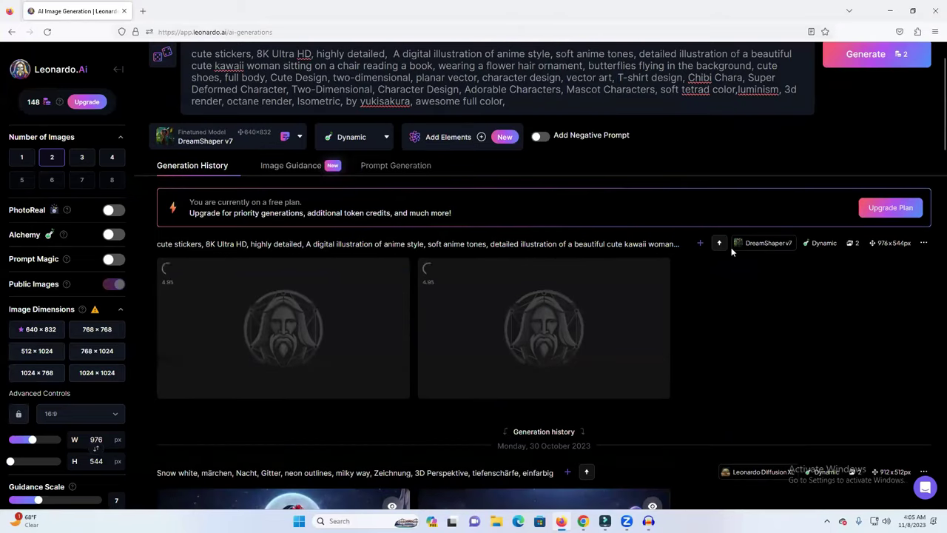
# Step: Set the number of images to 4, generate another batch from the same prompt and look over the images
pyautogui.click(113, 159)
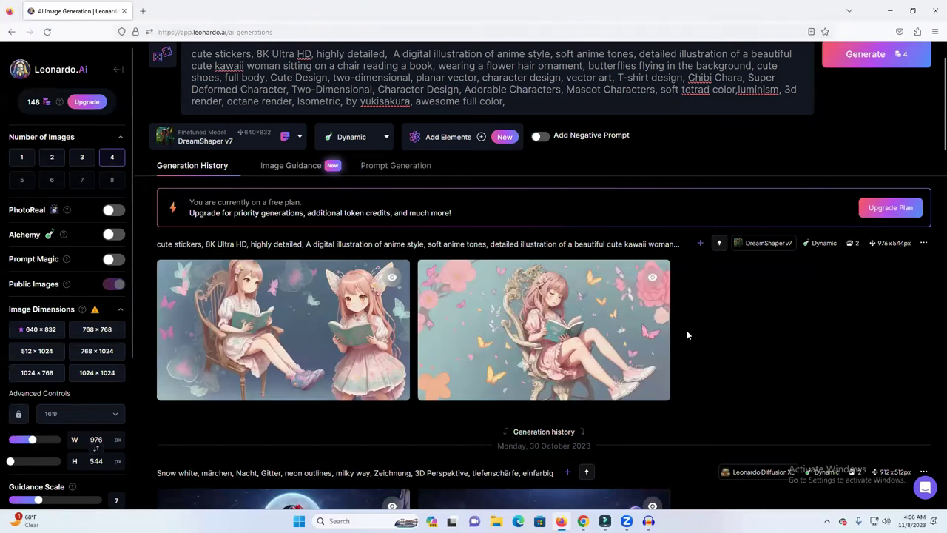
pyautogui.click(866, 59)
pyautogui.scroll(-2, 670, 253)
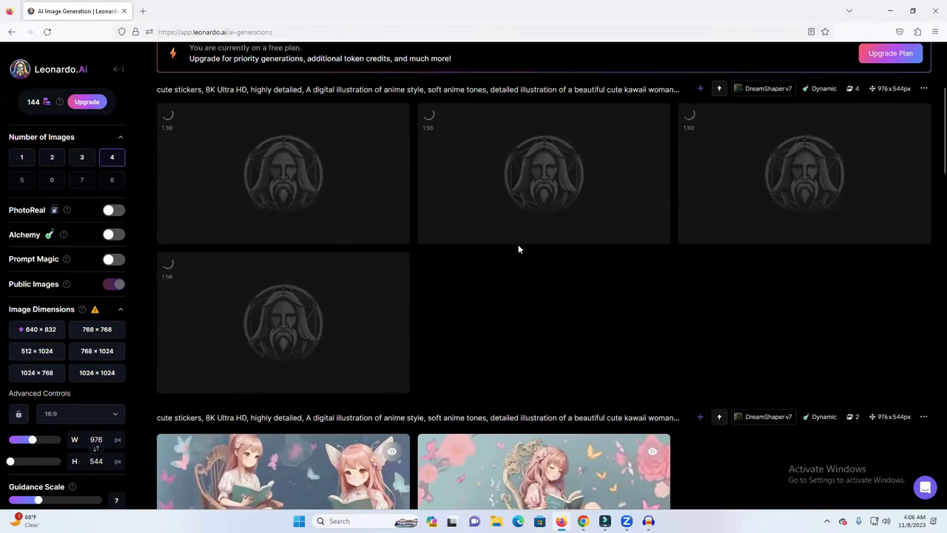
pyautogui.scroll(-2, 513, 249)
pyautogui.scroll(1, 539, 296)
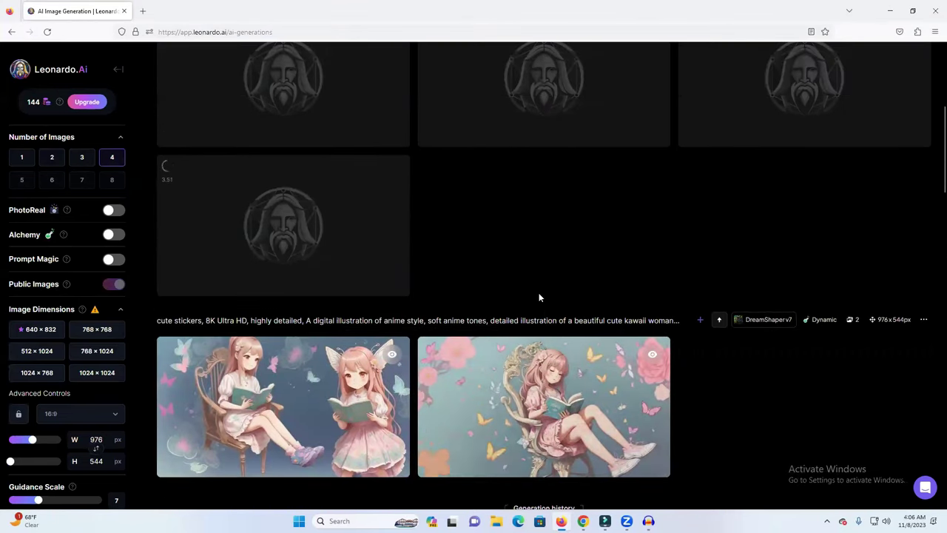
pyautogui.scroll(2, 538, 297)
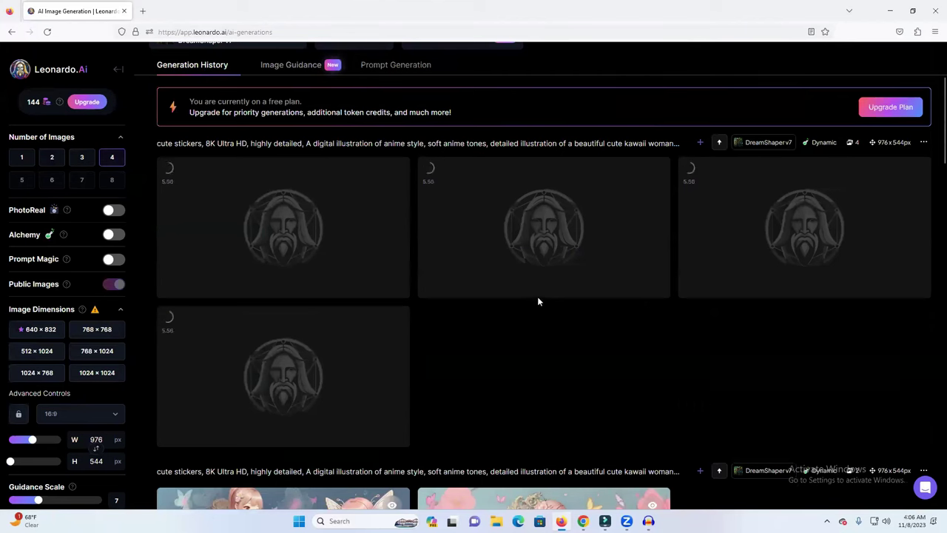
pyautogui.scroll(-3, 537, 300)
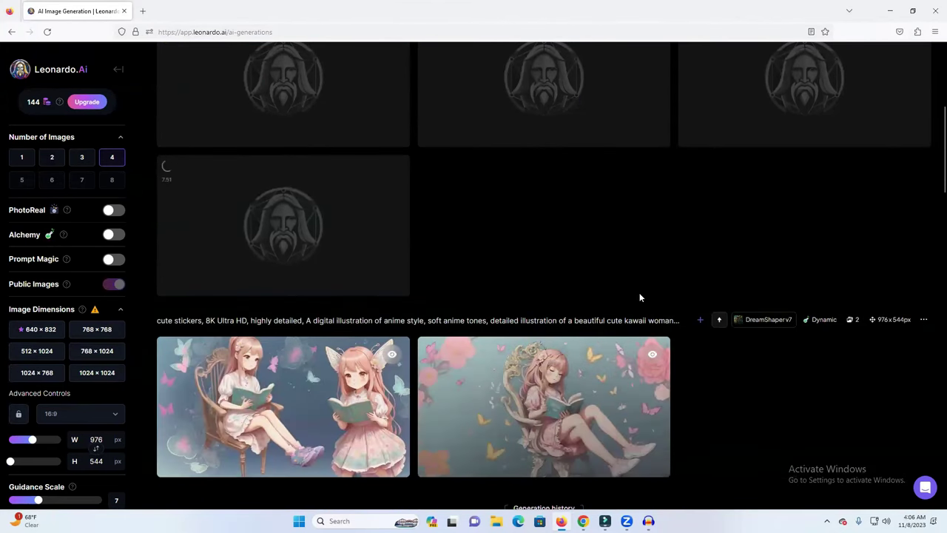
pyautogui.scroll(2, 641, 298)
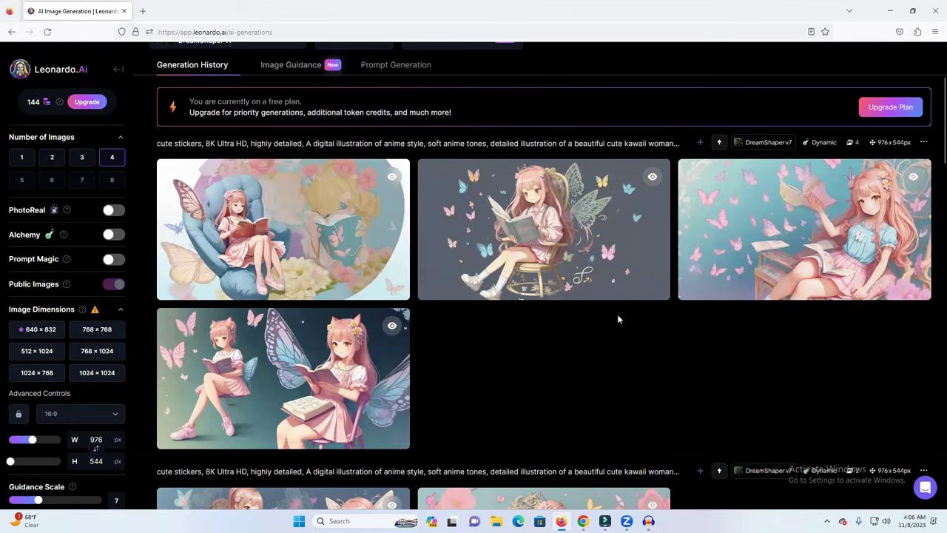
pyautogui.scroll(1, 619, 319)
# Step: Switch to Chrome and open the details of the second image in the first row of the Leonardo.Ai personal feed
pyautogui.scroll(1, 840, 146)
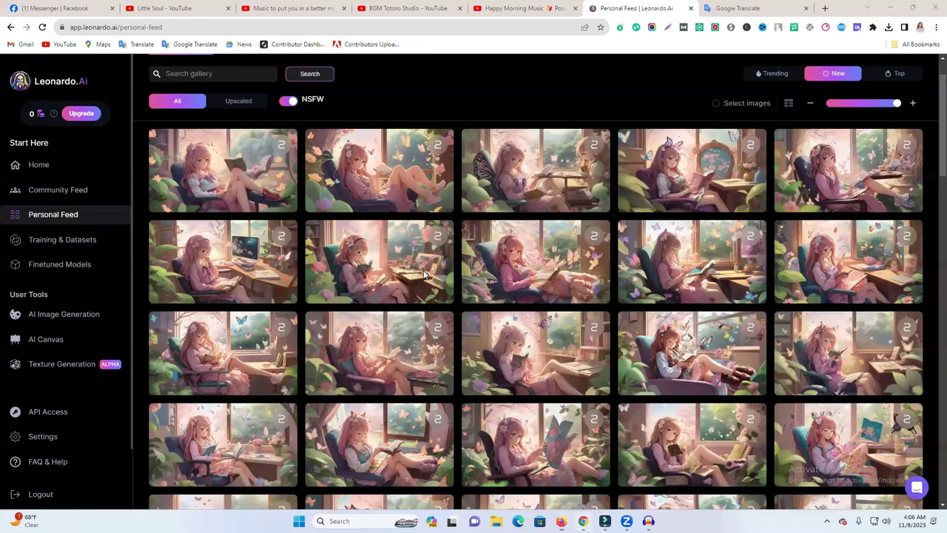
pyautogui.scroll(1, 252, 246)
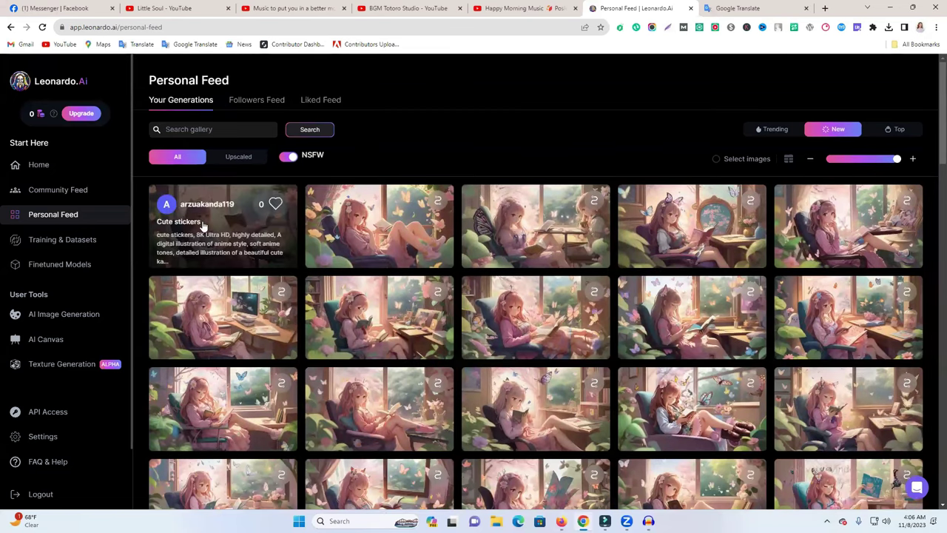
pyautogui.click(379, 235)
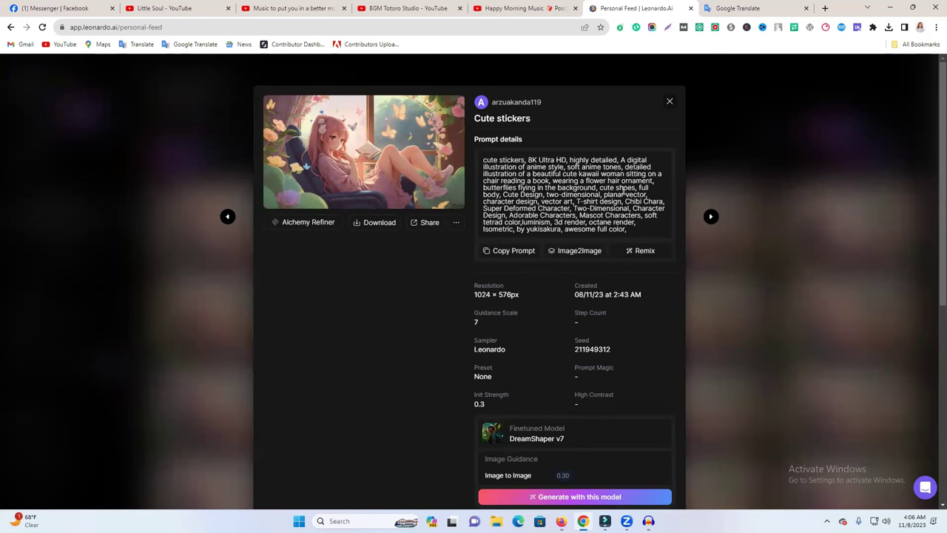
# Step: Close the image details in Chrome, switch to Firefox and generate another four images from the cute stickers prompt
pyautogui.click(669, 102)
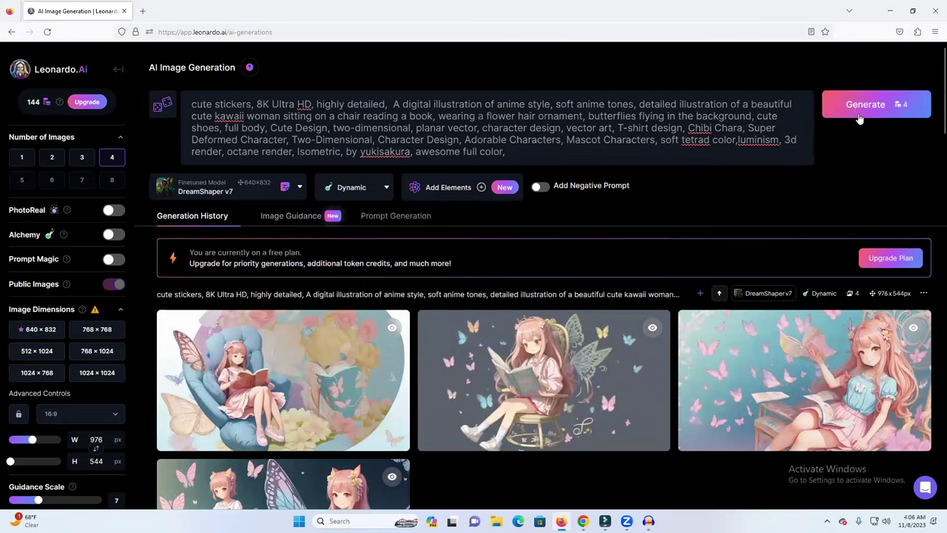
pyautogui.click(860, 118)
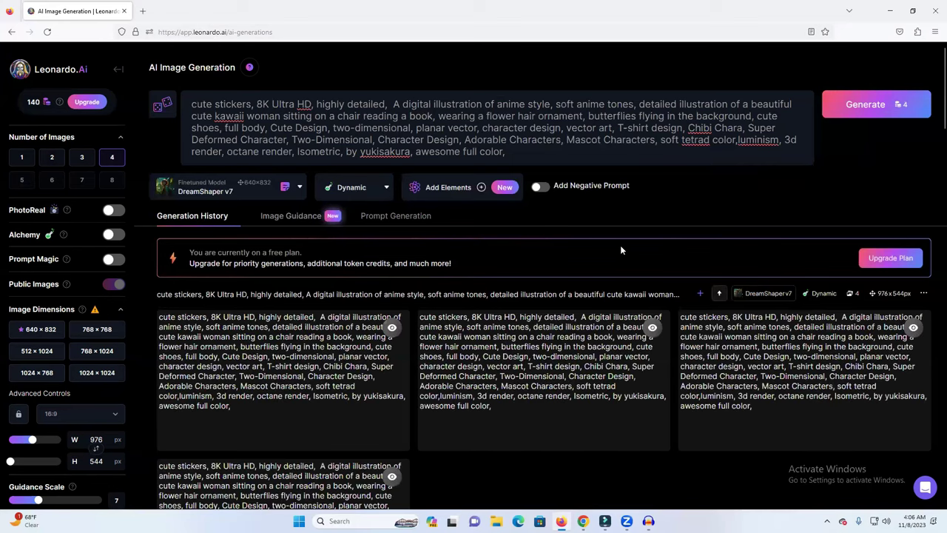
pyautogui.scroll(-2, 620, 245)
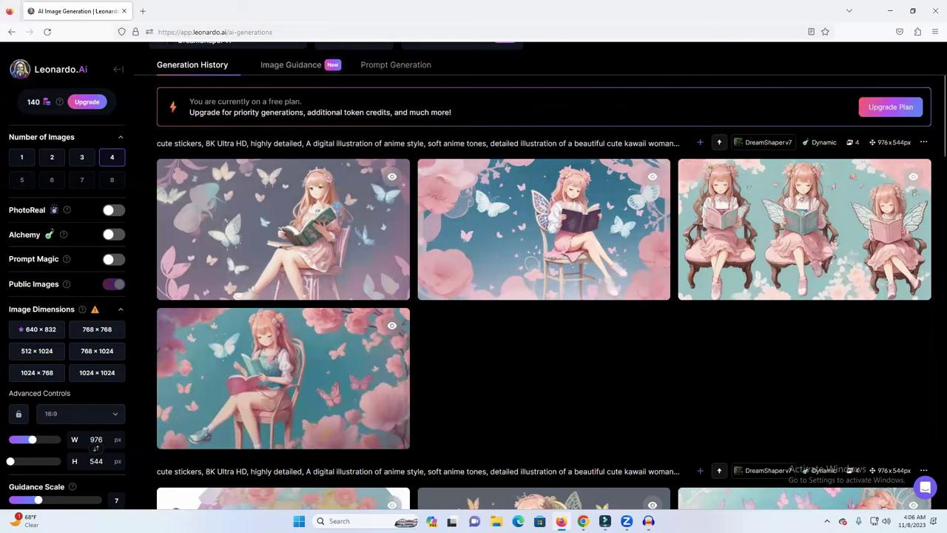
# Step: Open the second image of the newest generation, the girl with the dark book and butterfly wings, and download it
pyautogui.moveTo(648, 521)
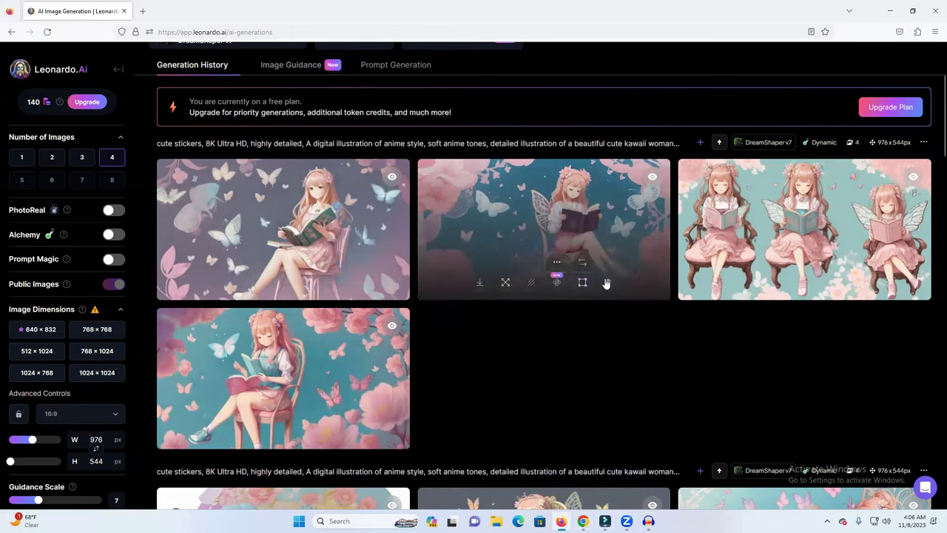
pyautogui.click(539, 267)
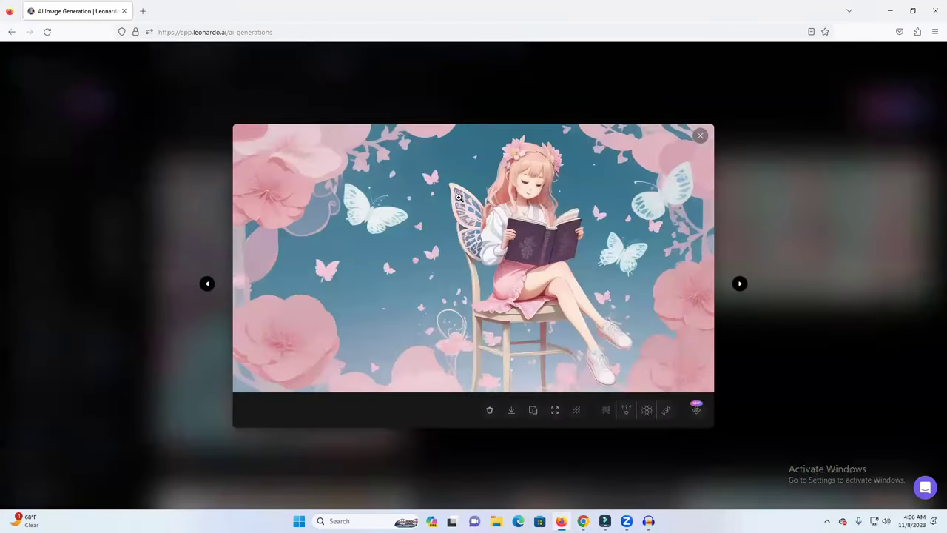
pyautogui.click(511, 411)
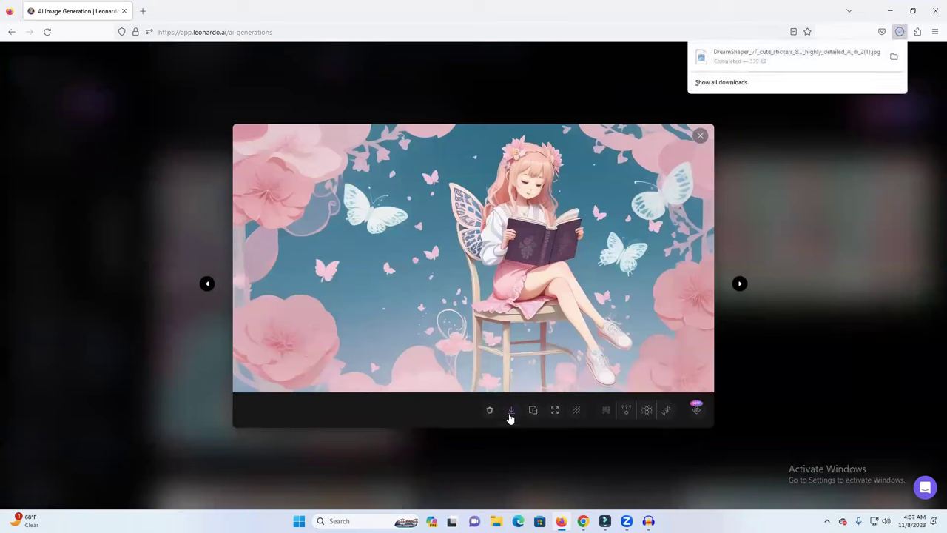
# Step: Close Firefox and, in Chrome's personal feed, download the fifth image in the second row
pyautogui.click(934, 6)
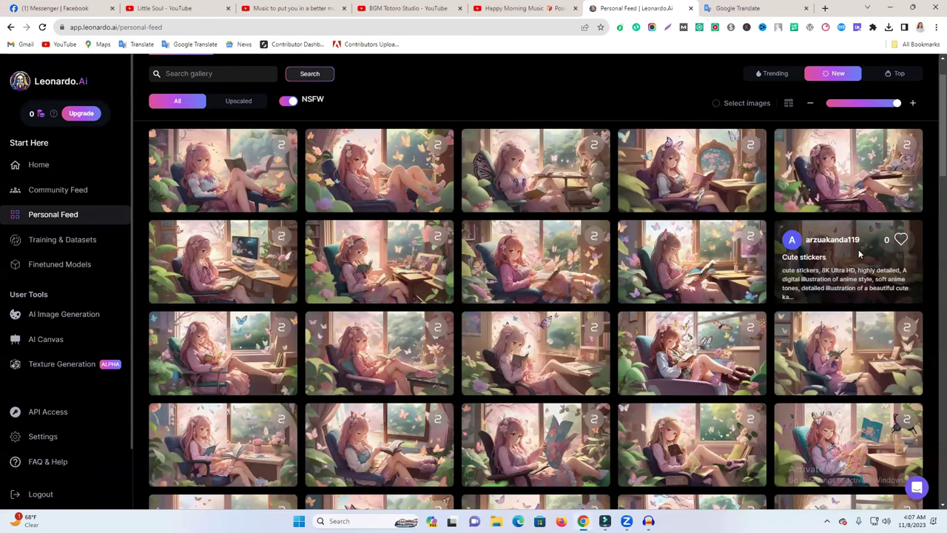
pyautogui.click(859, 254)
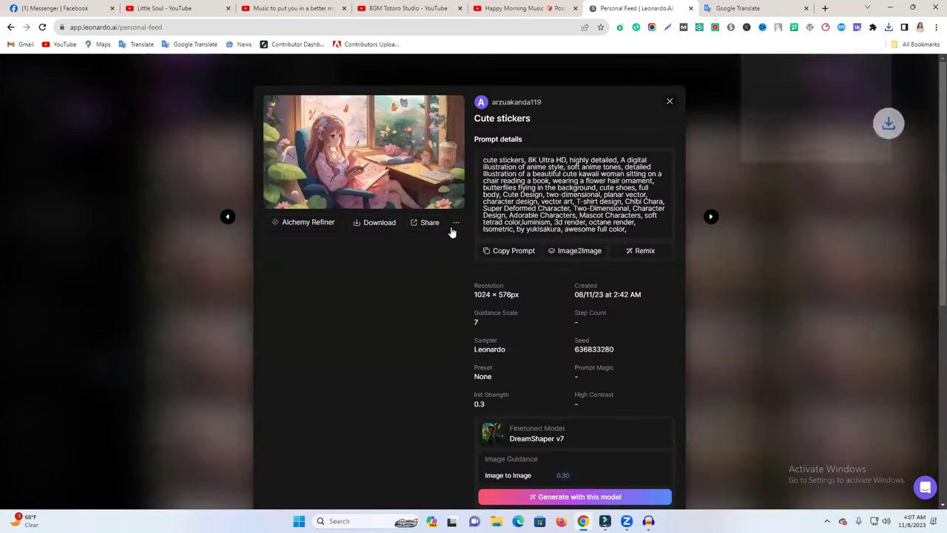
pyautogui.click(669, 101)
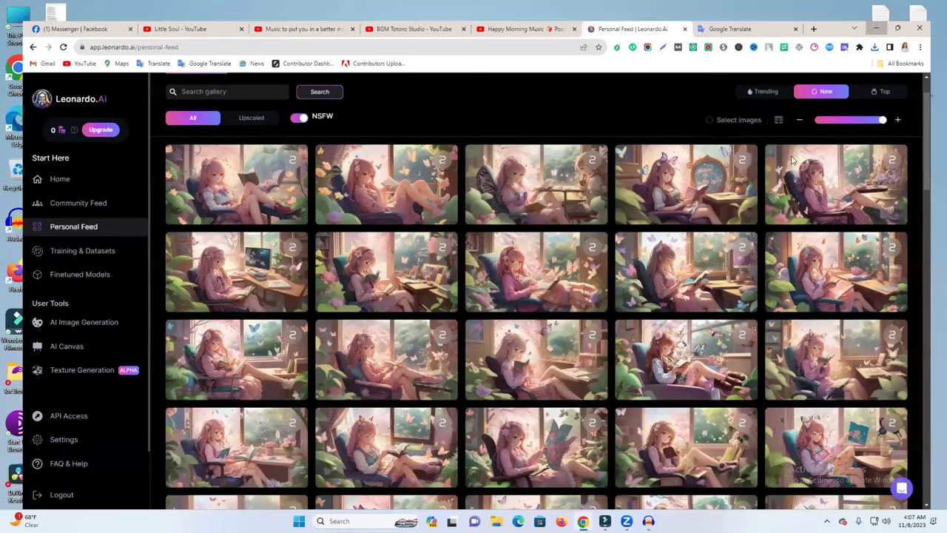
# Step: Switch to Wondershare Filmora, create a new project and import the Downloads image "DreamShaper_v7_cute_stickers_8K_Ultra_HD_highly_detailed_A_di_2 (1)"
pyautogui.press('super+d')
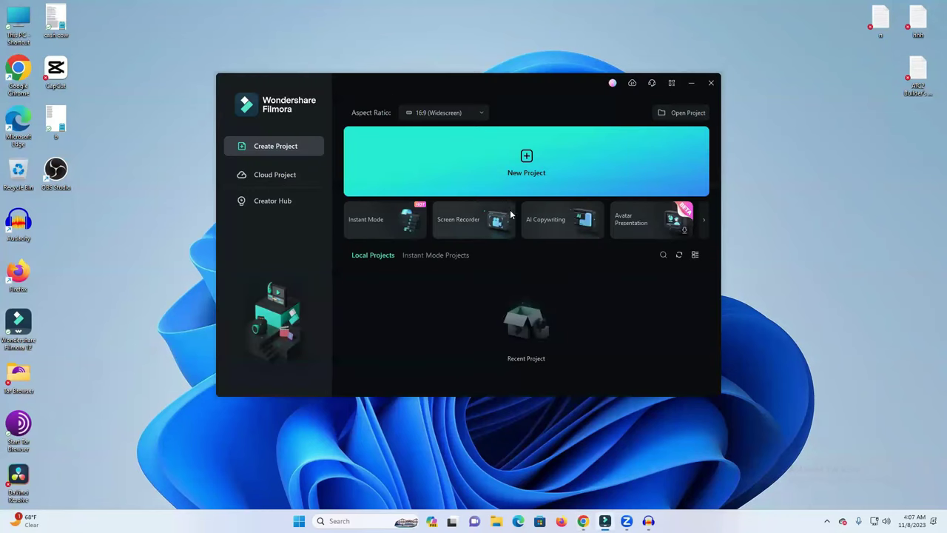
pyautogui.click(520, 172)
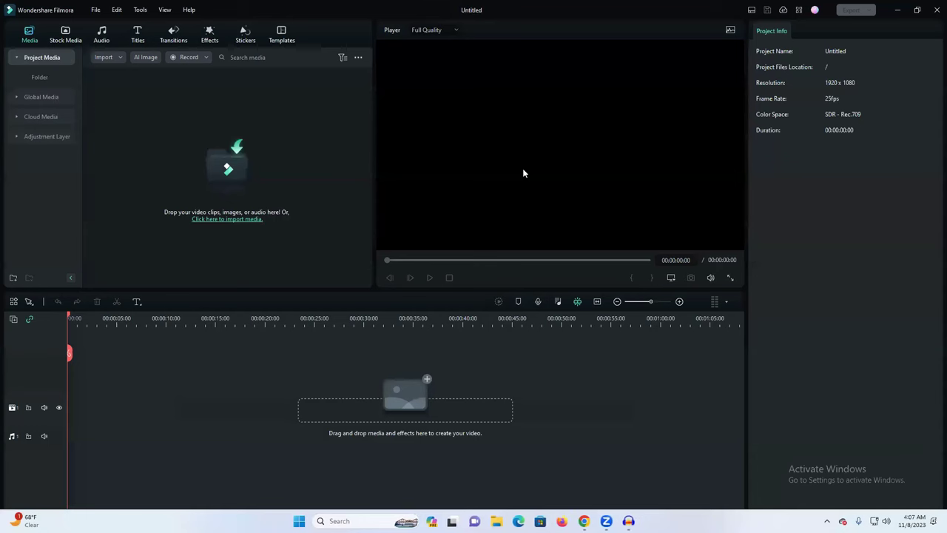
pyautogui.click(240, 163)
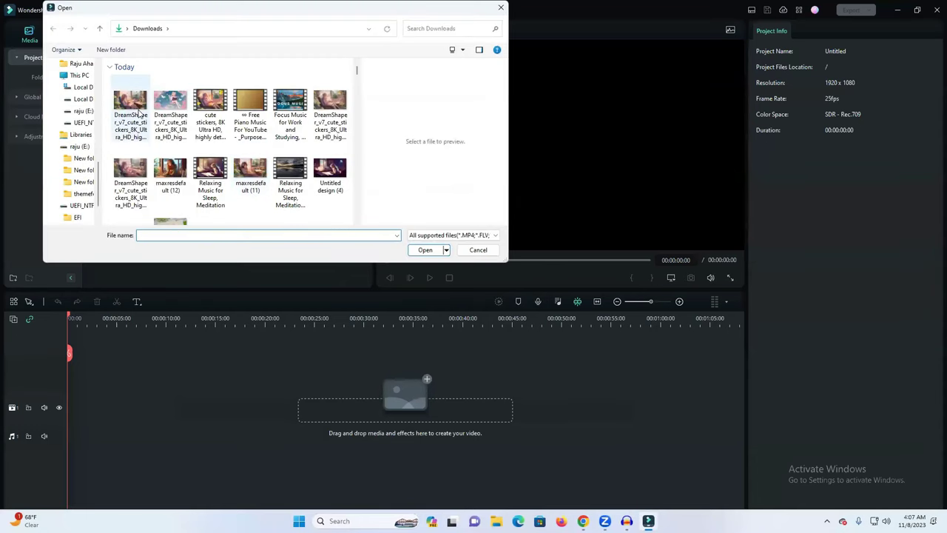
pyautogui.click(330, 107)
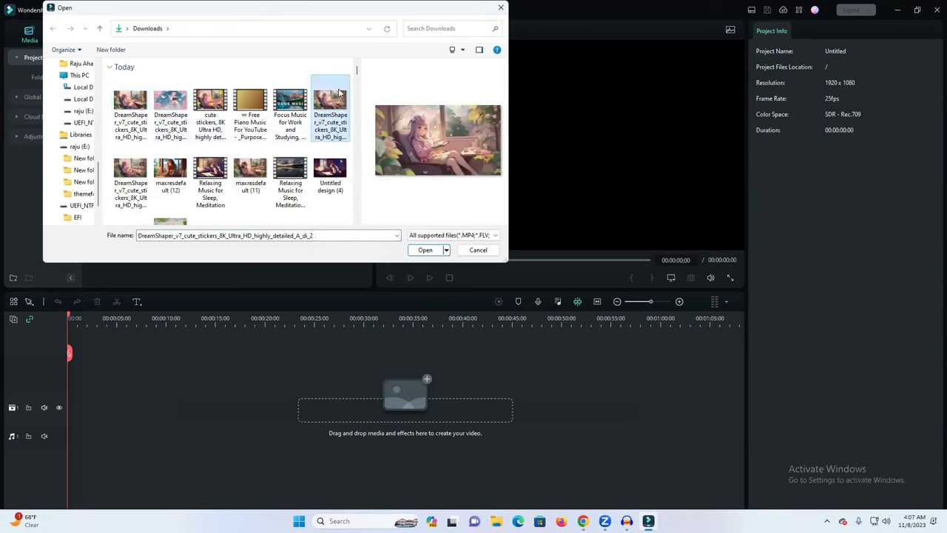
pyautogui.click(130, 103)
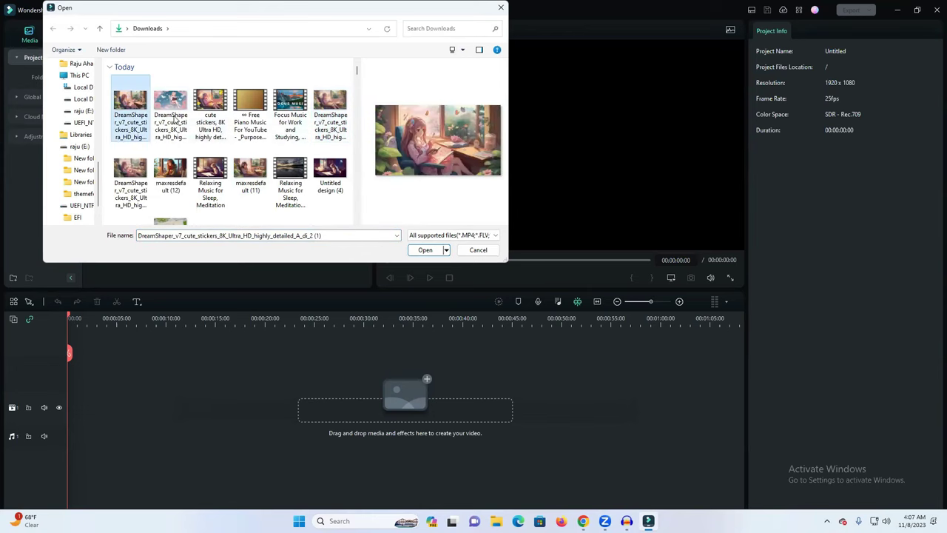
pyautogui.click(424, 252)
# Step: Place the imported image at the start of the video track and extend the clip to about 1 h 29 min 40 s
pyautogui.moveTo(191, 142); pyautogui.dragTo(107, 408)
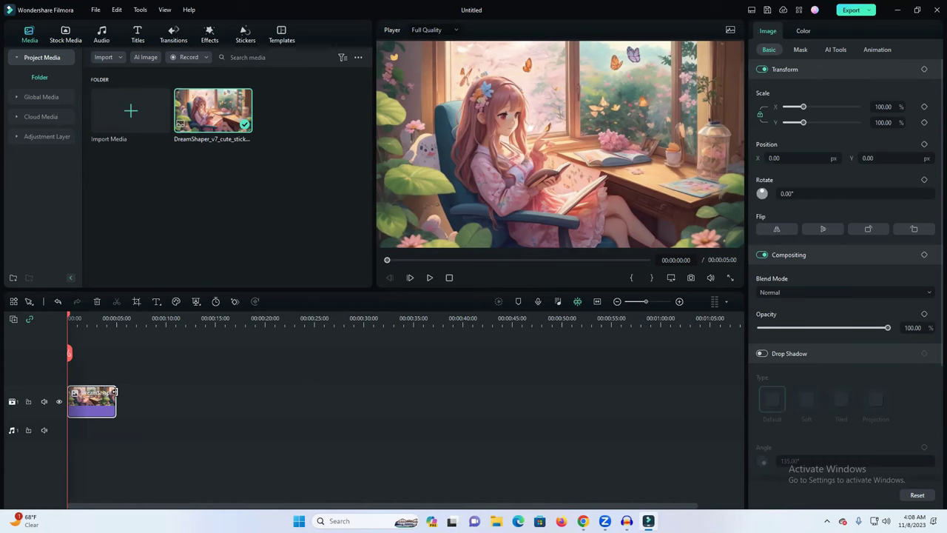
pyautogui.moveTo(115, 392); pyautogui.dragTo(903, 399)
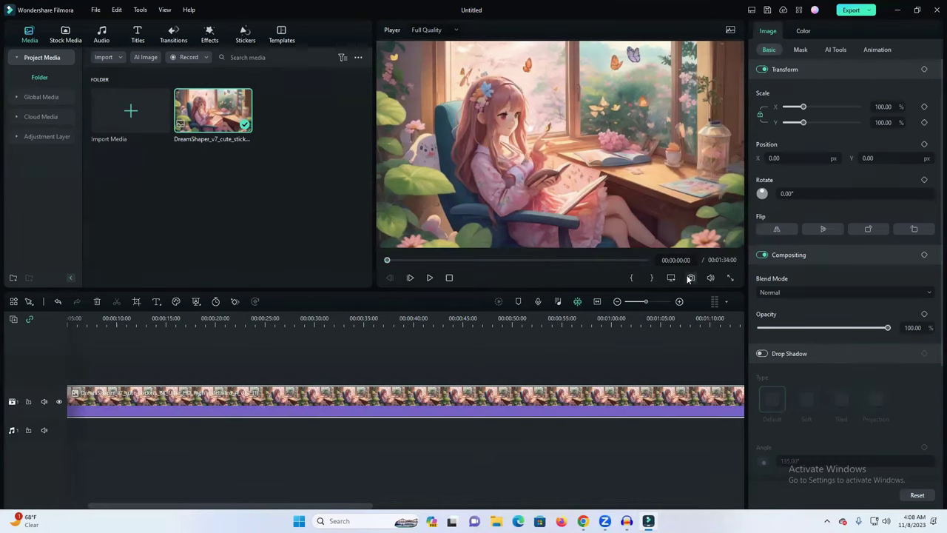
pyautogui.moveTo(645, 303); pyautogui.dragTo(629, 302)
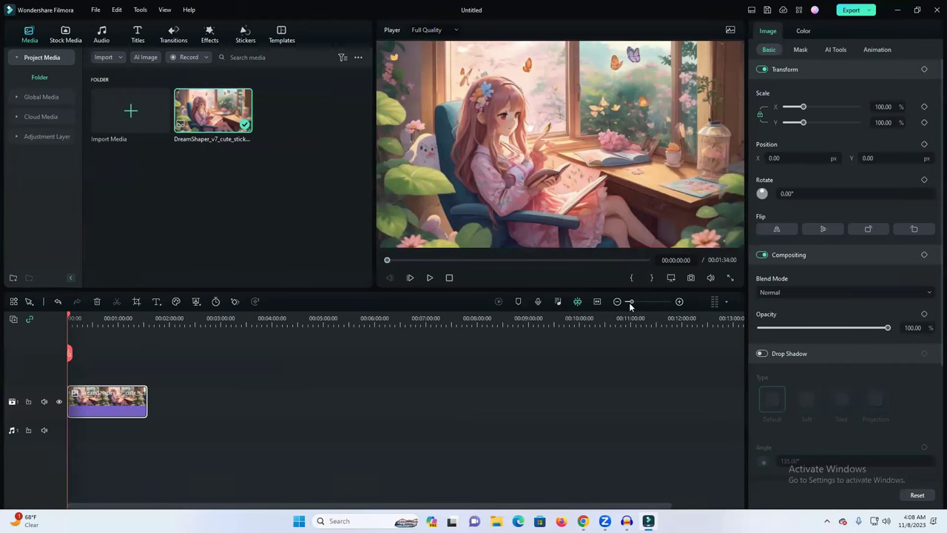
pyautogui.moveTo(143, 402); pyautogui.dragTo(747, 404)
pyautogui.moveTo(634, 302); pyautogui.dragTo(627, 302)
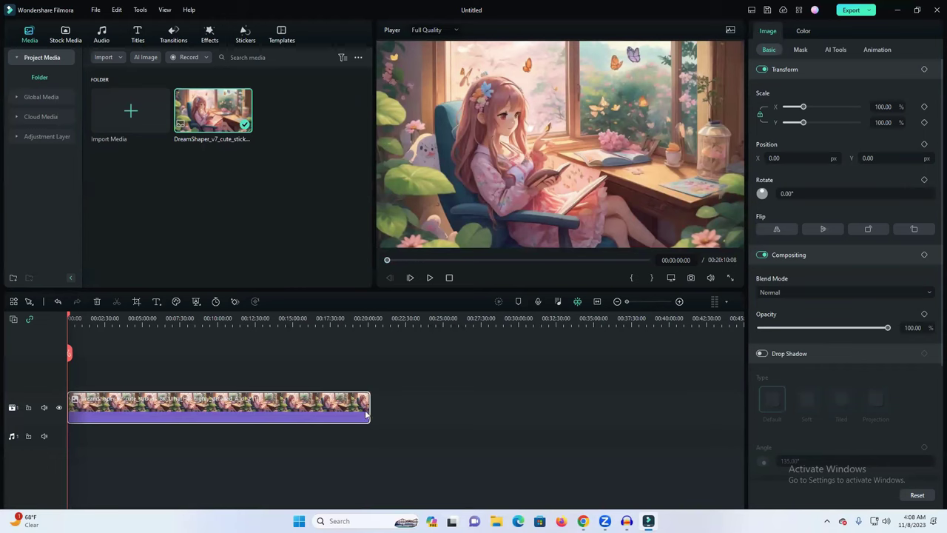
pyautogui.moveTo(366, 414); pyautogui.dragTo(674, 411)
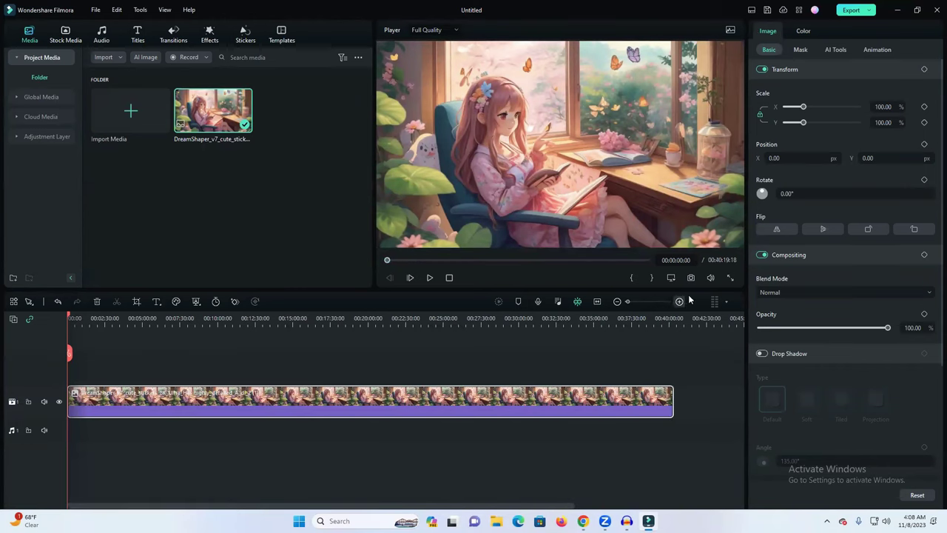
pyautogui.moveTo(630, 306); pyautogui.dragTo(628, 305)
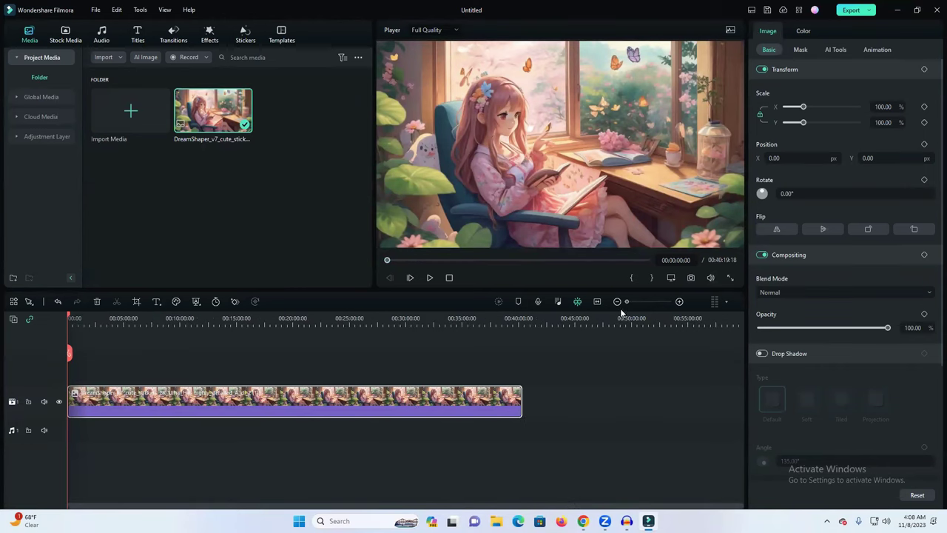
pyautogui.moveTo(525, 399); pyautogui.dragTo(806, 383)
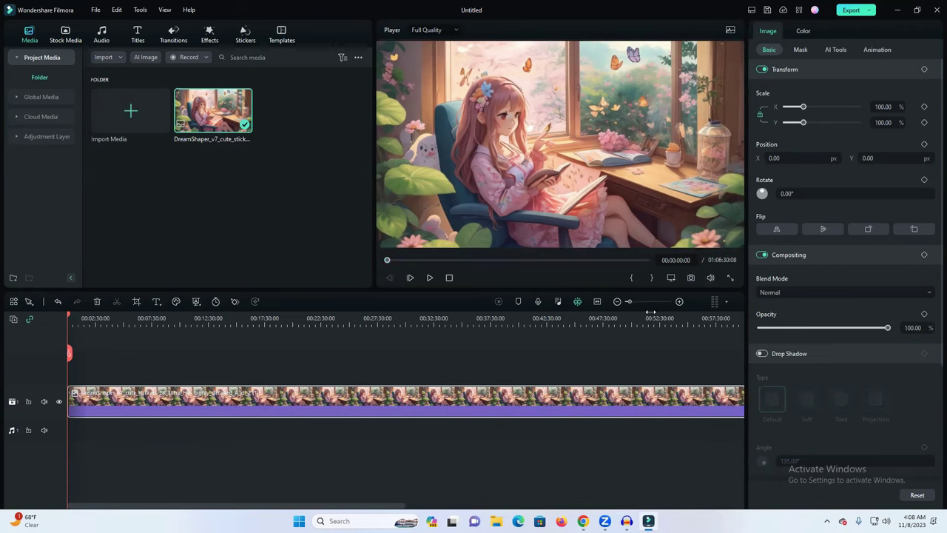
pyautogui.moveTo(632, 303); pyautogui.dragTo(627, 305)
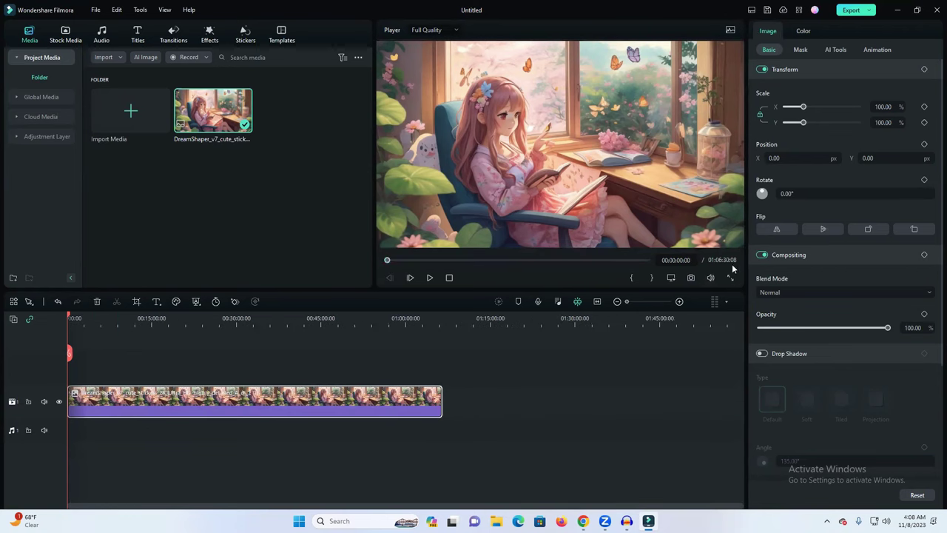
pyautogui.moveTo(440, 398); pyautogui.dragTo(571, 392)
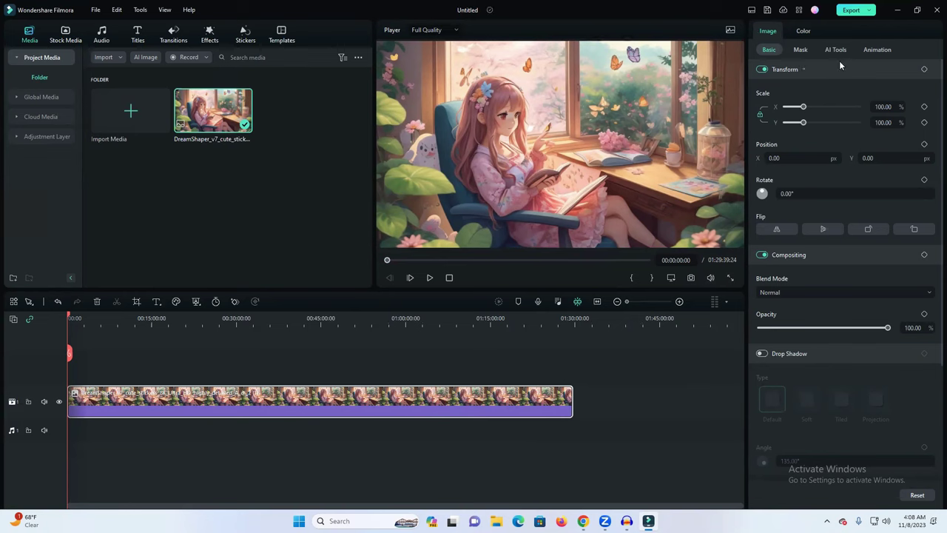
# Step: In the clip's HSL colour settings, set the red hue to -15.06 and saturation to 66.02, and raise its luminance slightly
pyautogui.click(810, 28)
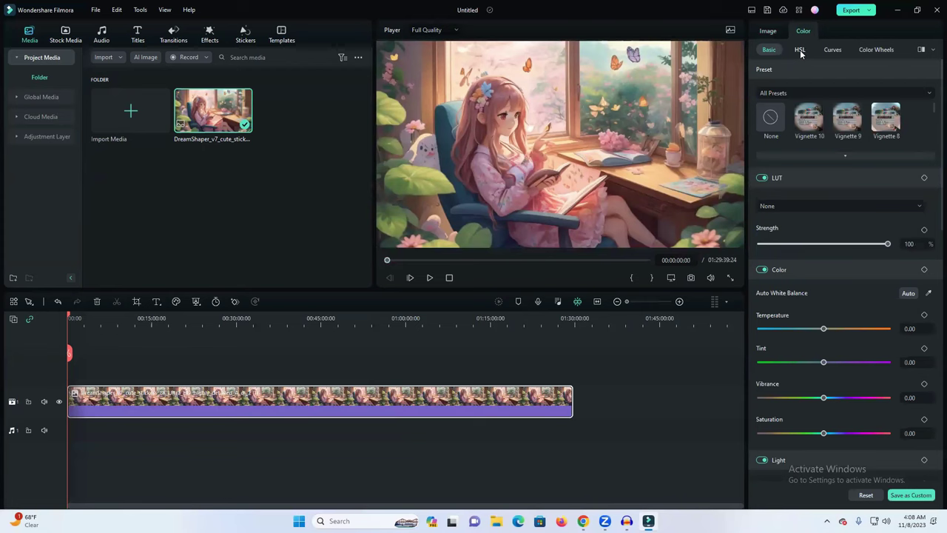
pyautogui.click(800, 50)
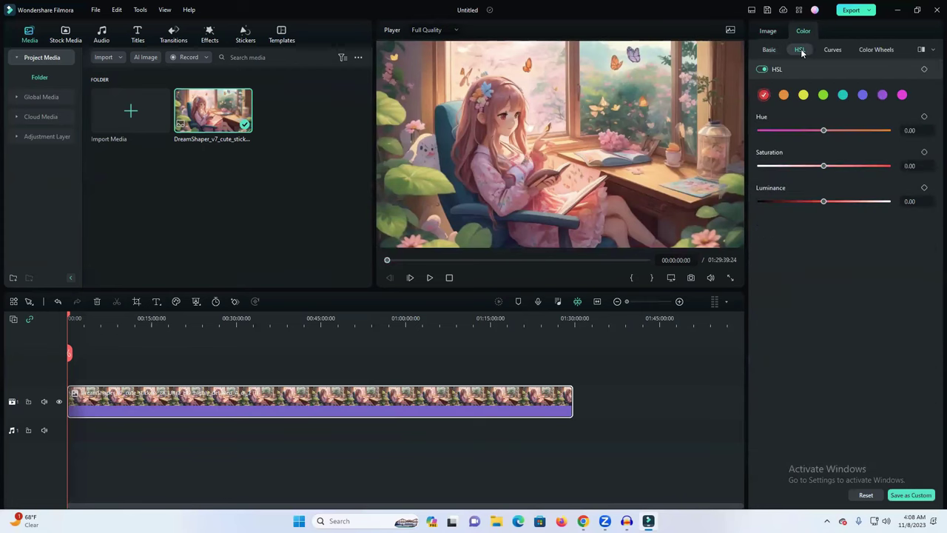
pyautogui.moveTo(824, 131)
pyautogui.mouseDown()
pyautogui.moveTo(867, 132)
pyautogui.moveTo(814, 130)
pyautogui.mouseUp()
pyautogui.moveTo(824, 166); pyautogui.dragTo(867, 170)
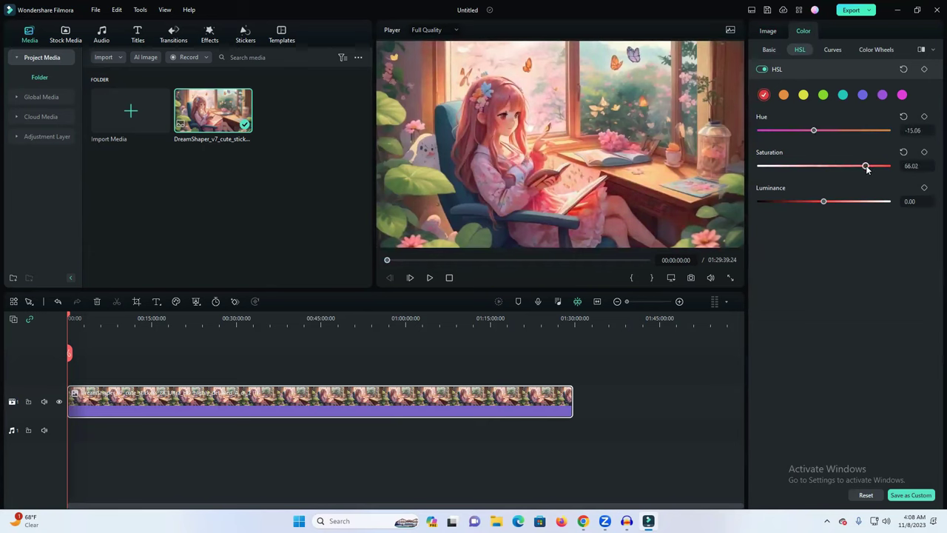
pyautogui.moveTo(823, 206)
pyautogui.mouseDown()
pyautogui.moveTo(780, 204)
pyautogui.moveTo(831, 204)
pyautogui.mouseUp()
# Step: Set the clip's orange hue to -2.70, saturation to 55.98 and luminance to -9.65
pyautogui.click(784, 94)
pyautogui.moveTo(822, 131)
pyautogui.mouseDown()
pyautogui.moveTo(894, 131)
pyautogui.moveTo(821, 131)
pyautogui.mouseUp()
pyautogui.moveTo(832, 166); pyautogui.dragTo(859, 165)
pyautogui.moveTo(841, 200); pyautogui.dragTo(818, 205)
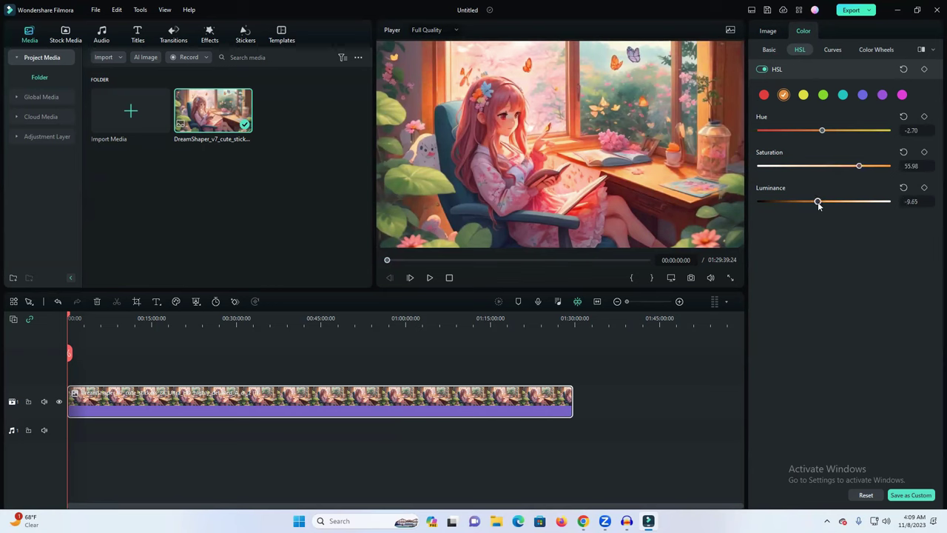
# Step: Set the clip's yellow hue to 100 and its yellow saturation to 93.05
pyautogui.click(804, 94)
pyautogui.moveTo(827, 130); pyautogui.dragTo(910, 130)
pyautogui.moveTo(823, 165); pyautogui.dragTo(884, 168)
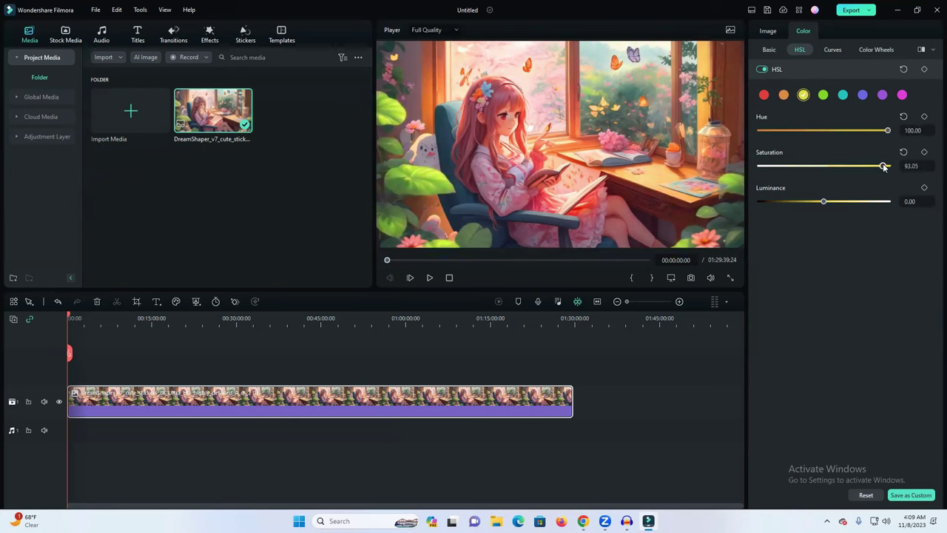
# Step: Raise the clip's green hue and green saturation to nearly their maximum
pyautogui.click(823, 95)
pyautogui.moveTo(825, 132); pyautogui.dragTo(888, 131)
pyautogui.moveTo(824, 167); pyautogui.dragTo(886, 168)
# Step: Set the clip's cyan hue to 87.64 and its cyan saturation to 100
pyautogui.click(843, 95)
pyautogui.moveTo(824, 131); pyautogui.dragTo(880, 131)
pyautogui.moveTo(826, 167); pyautogui.dragTo(894, 165)
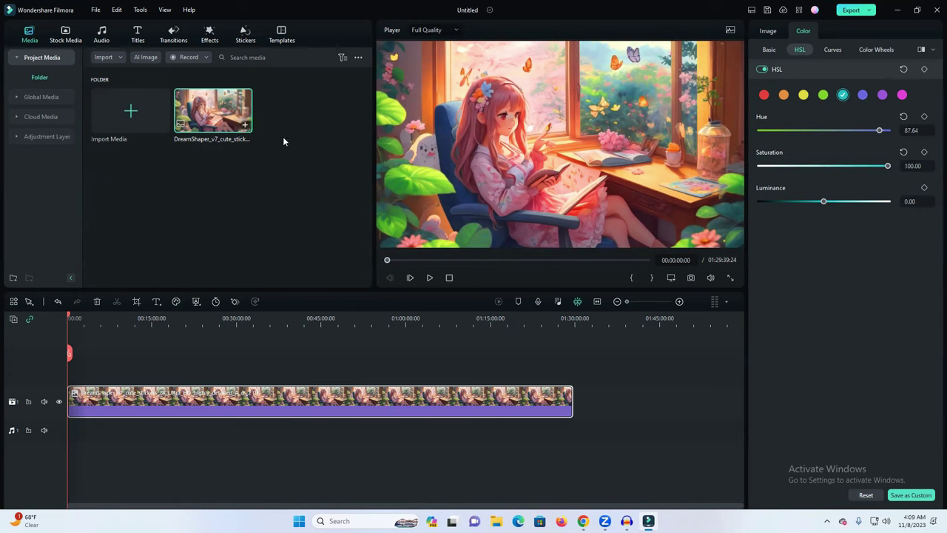
# Step: Raise the clip's blue hue slightly, deselect the clip and play back a few seconds of the colour-graded result
pyautogui.click(863, 95)
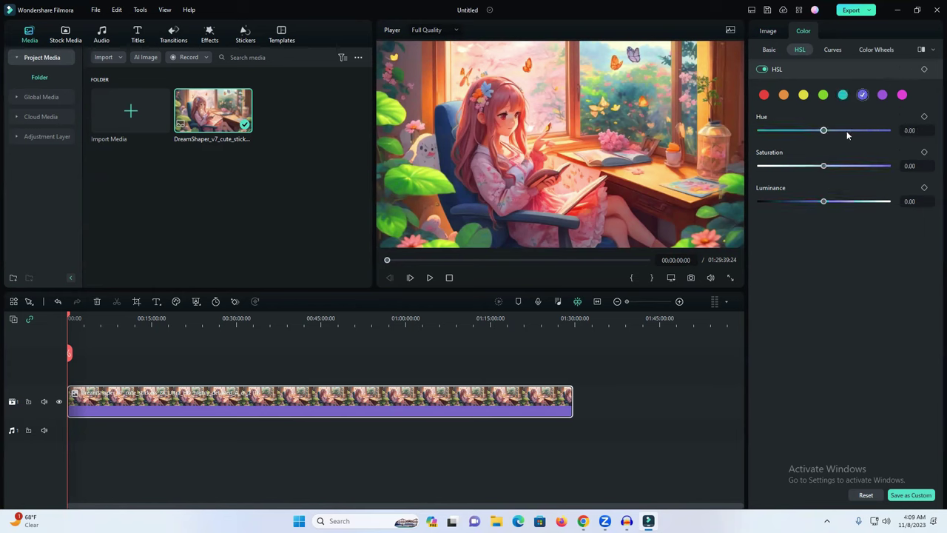
pyautogui.moveTo(836, 132)
pyautogui.mouseDown()
pyautogui.moveTo(794, 130)
pyautogui.moveTo(831, 131)
pyautogui.mouseUp()
pyautogui.click(680, 351)
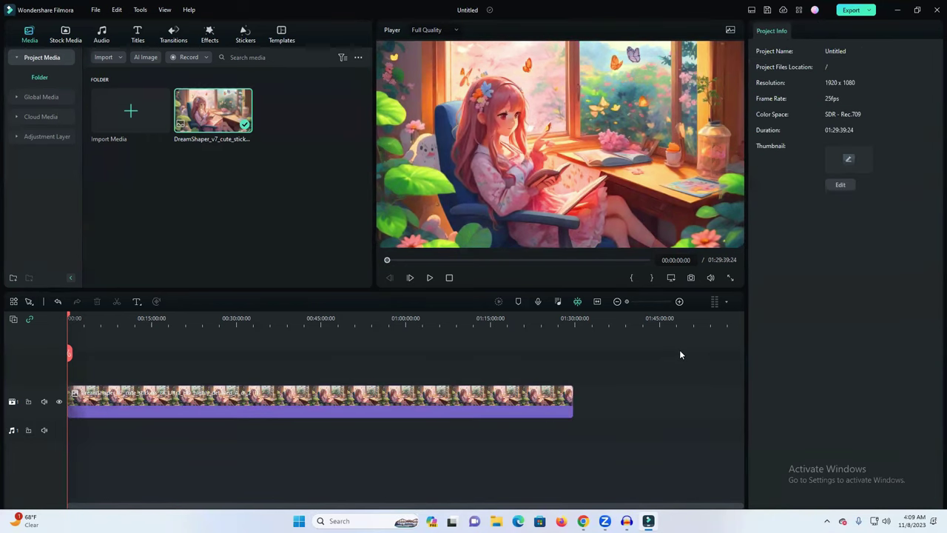
pyautogui.click(430, 278)
pyautogui.click(428, 277)
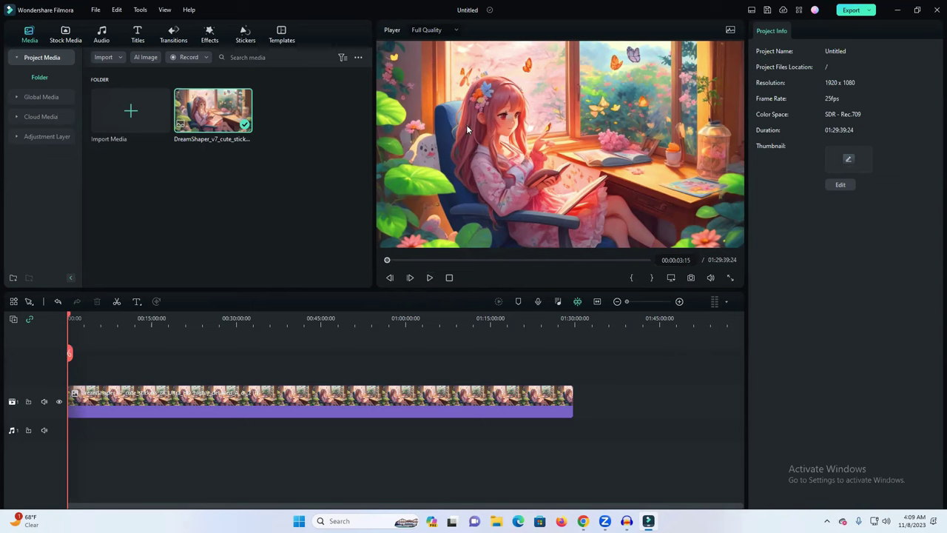
# Step: Browse the trending effects for a particle overlay and preview Star Particle Overlay 04
pyautogui.click(210, 41)
pyautogui.scroll(-1, 249, 238)
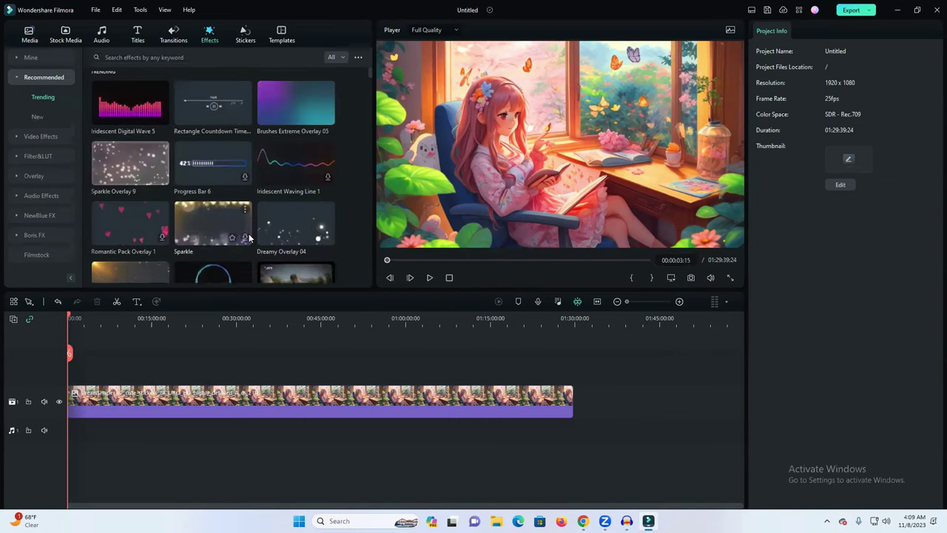
pyautogui.scroll(-2, 264, 216)
pyautogui.scroll(-1, 258, 214)
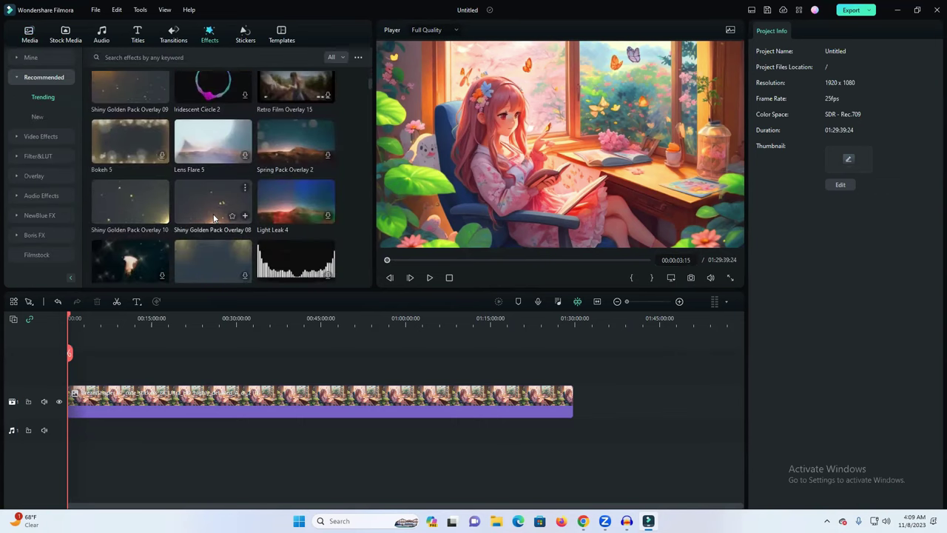
pyautogui.scroll(-2, 210, 198)
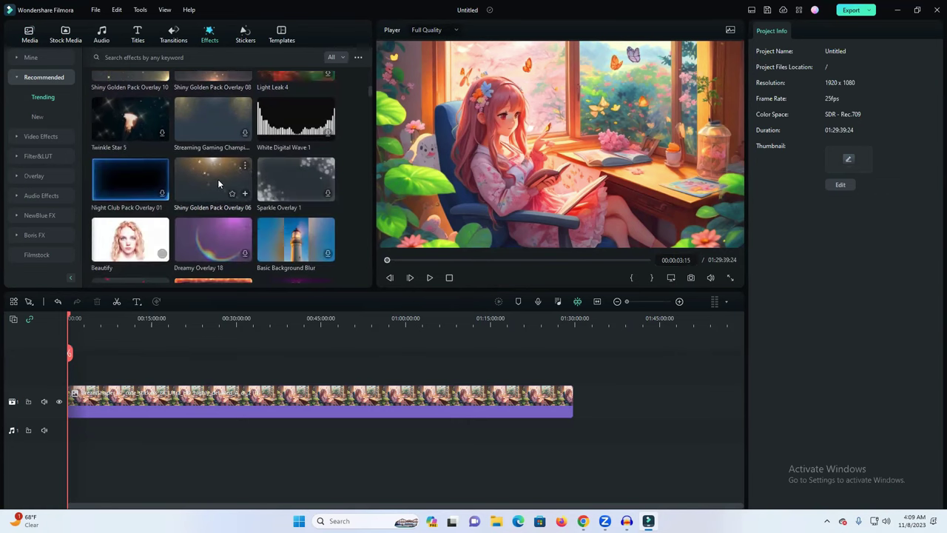
pyautogui.scroll(-1, 218, 184)
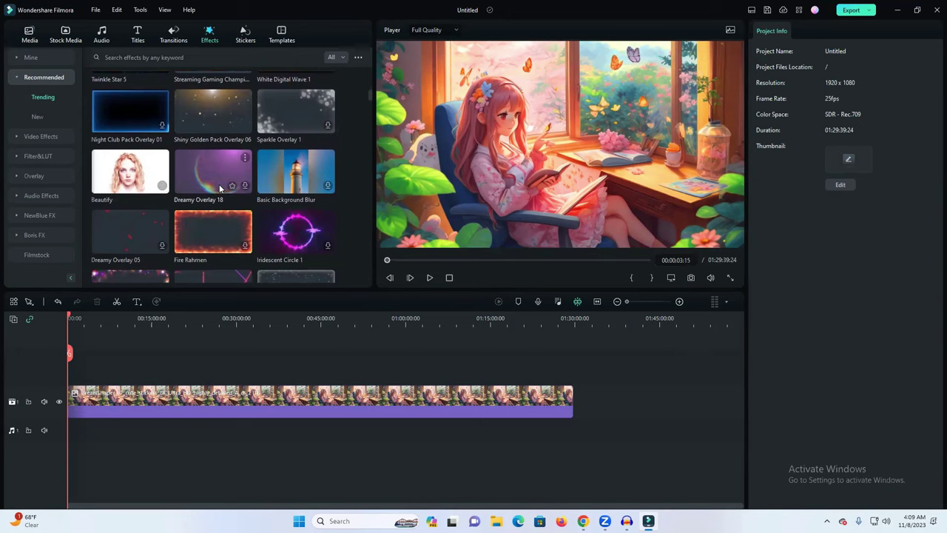
pyautogui.scroll(-2, 219, 185)
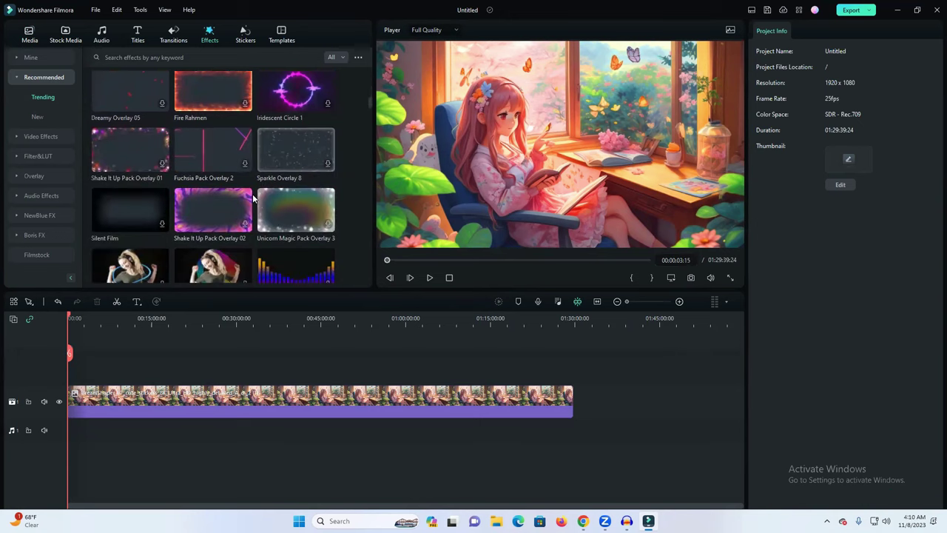
pyautogui.scroll(-2, 254, 199)
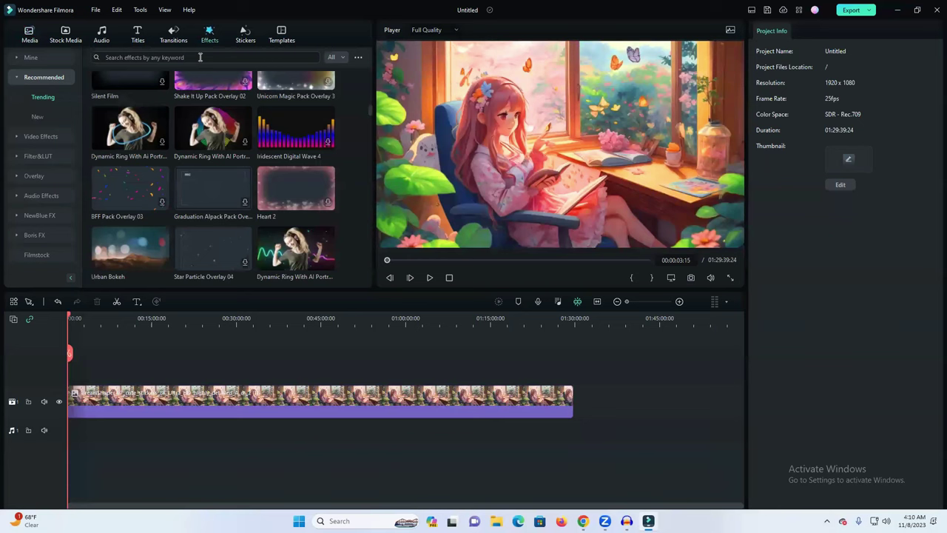
pyautogui.moveTo(210, 242); pyautogui.dragTo(203, 264)
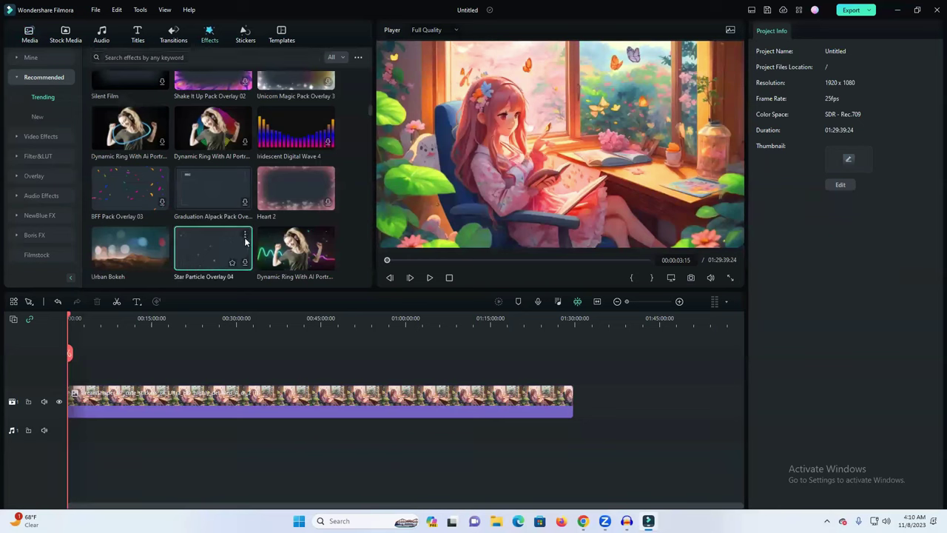
# Step: Compare the other trending sparkle, golden, dreamy and light overlays as alternatives to Star Particle Overlay 04
pyautogui.scroll(-2, 207, 261)
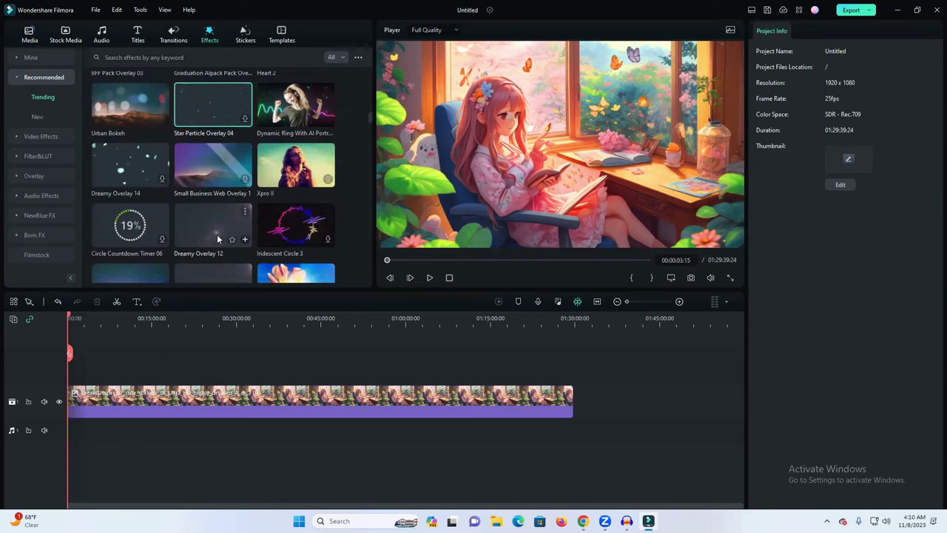
pyautogui.scroll(-1, 215, 226)
pyautogui.scroll(-2, 214, 220)
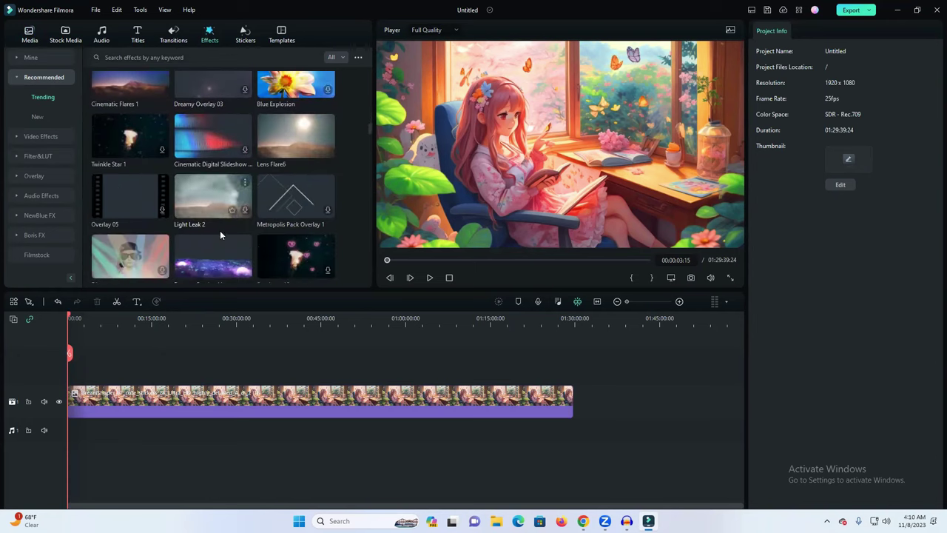
pyautogui.scroll(-3, 220, 230)
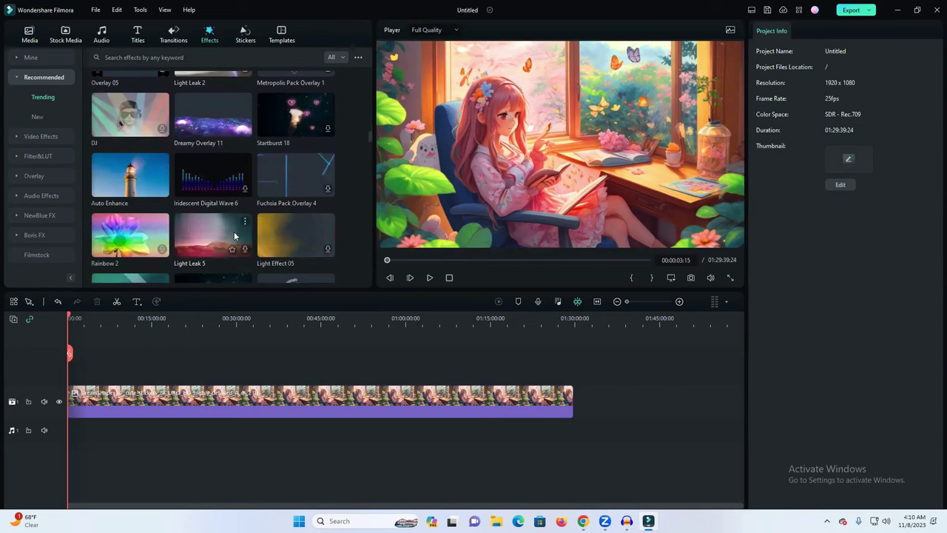
pyautogui.scroll(-3, 234, 235)
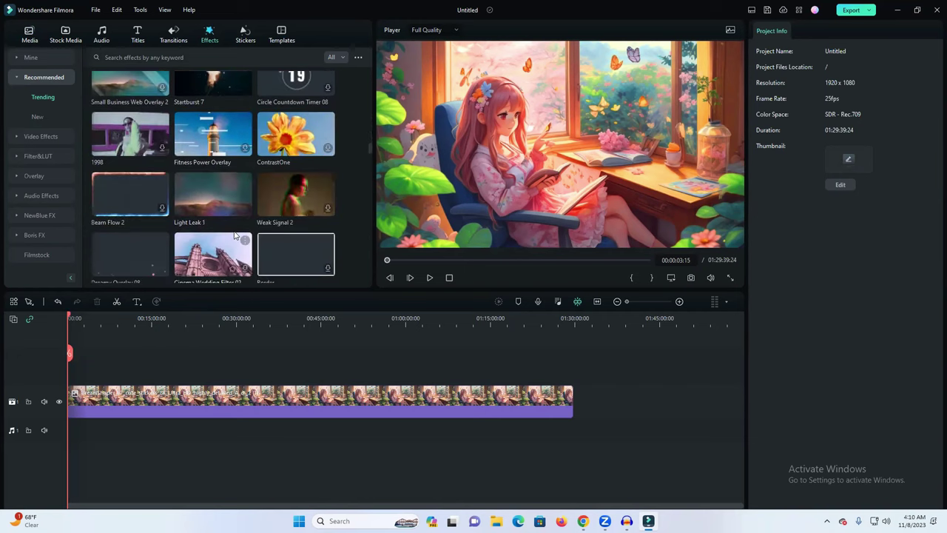
pyautogui.scroll(3, 234, 235)
pyautogui.scroll(1, 234, 234)
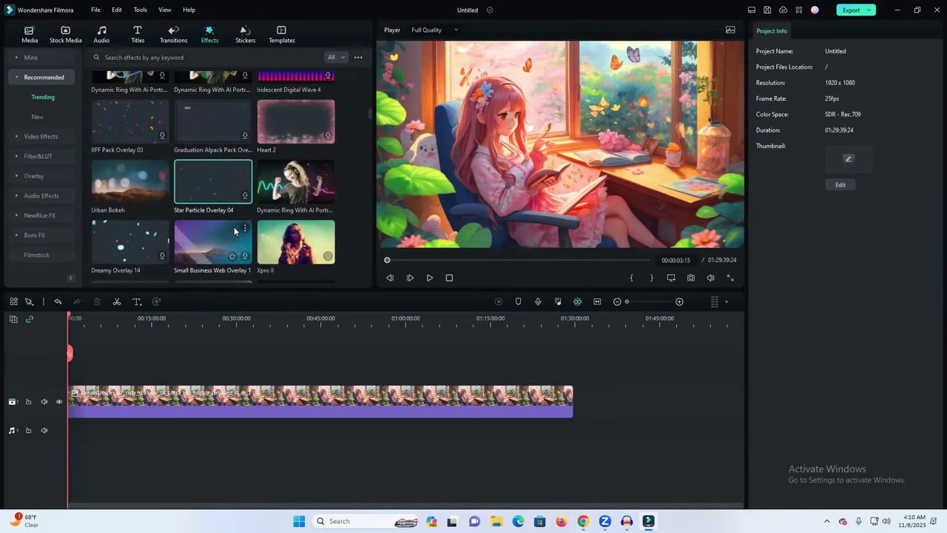
pyautogui.scroll(-1, 281, 211)
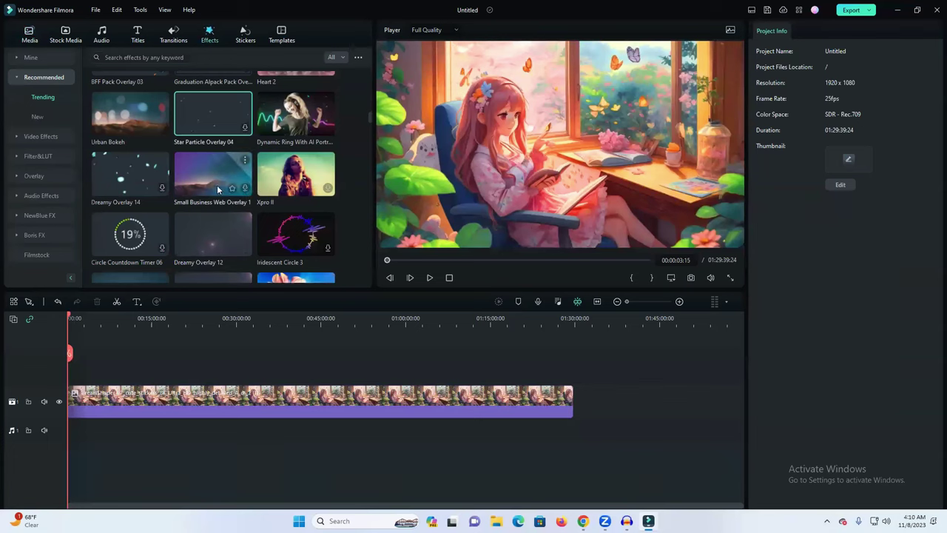
pyautogui.scroll(1, 190, 186)
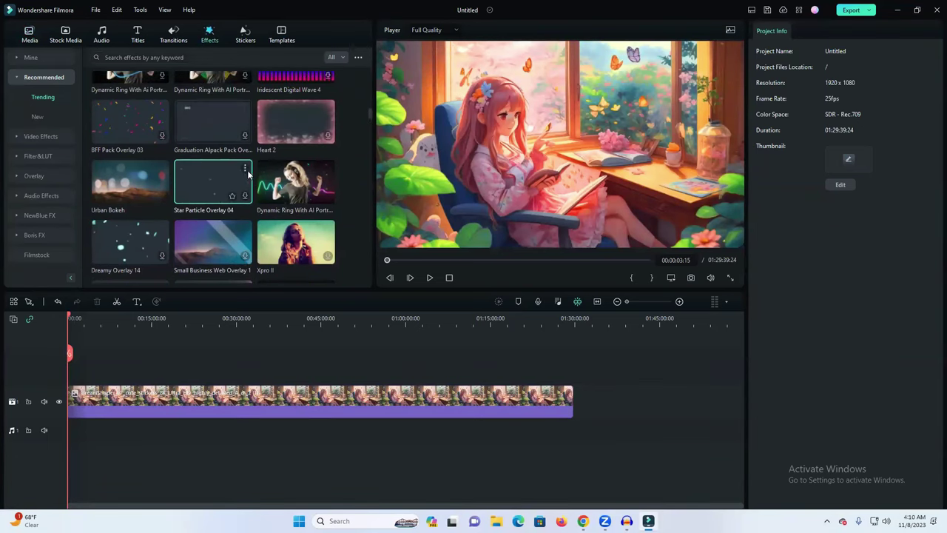
pyautogui.scroll(5, 243, 174)
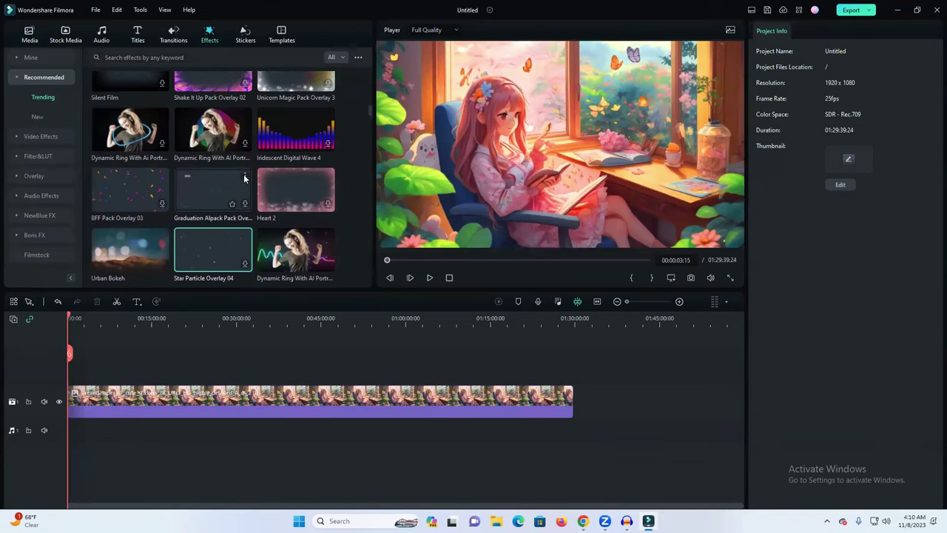
pyautogui.scroll(10, 245, 178)
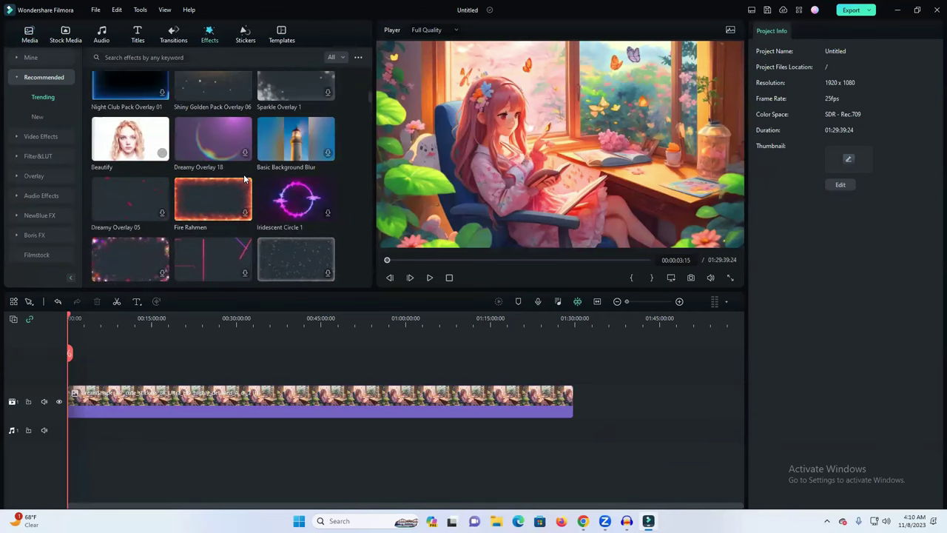
pyautogui.scroll(7, 244, 178)
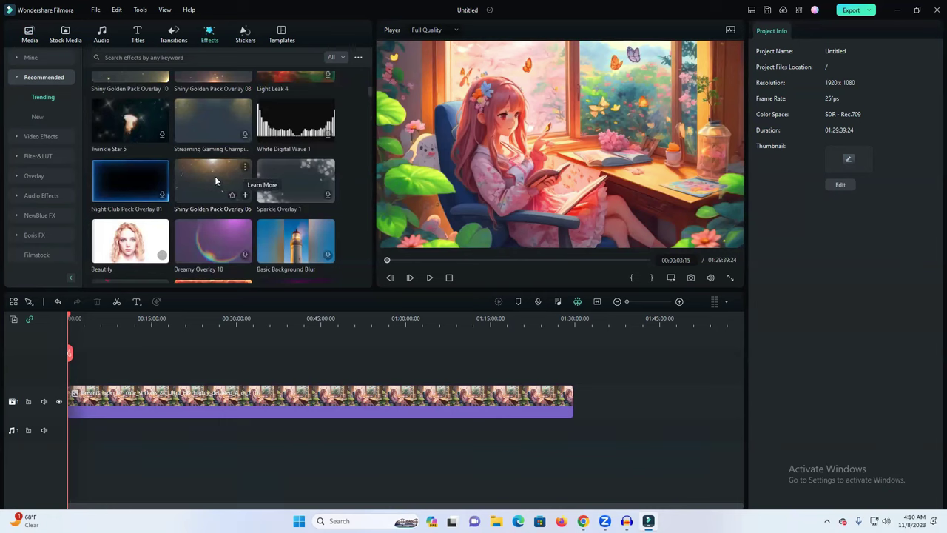
pyautogui.scroll(4, 215, 180)
pyautogui.scroll(1, 216, 179)
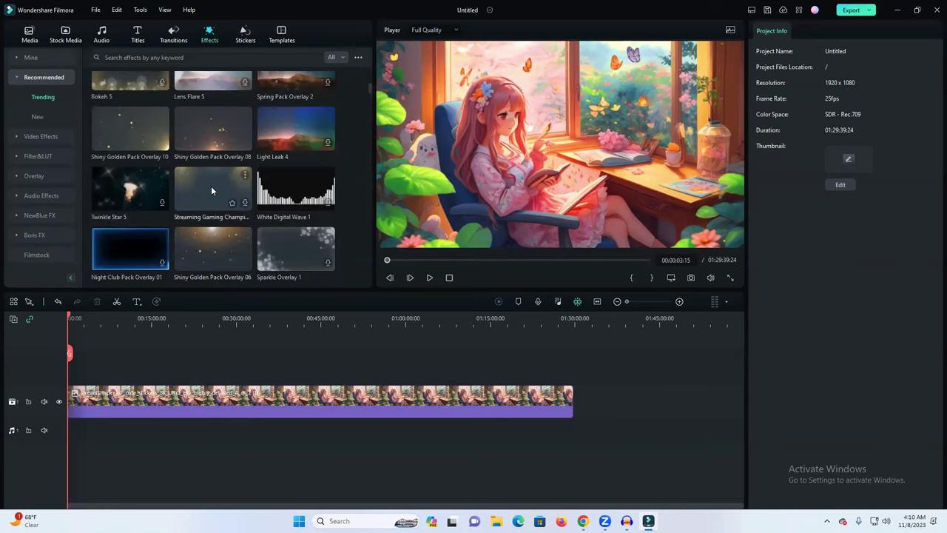
pyautogui.scroll(9, 211, 190)
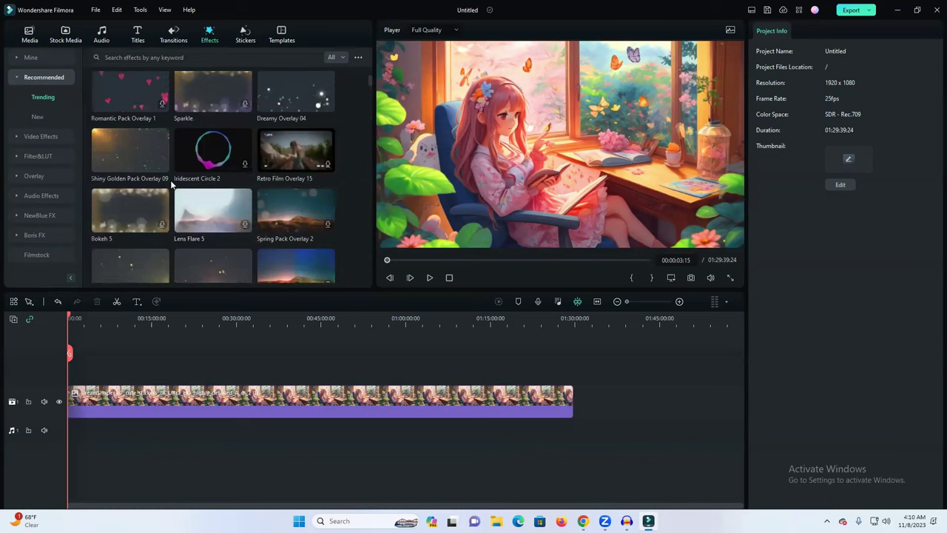
pyautogui.scroll(1, 176, 153)
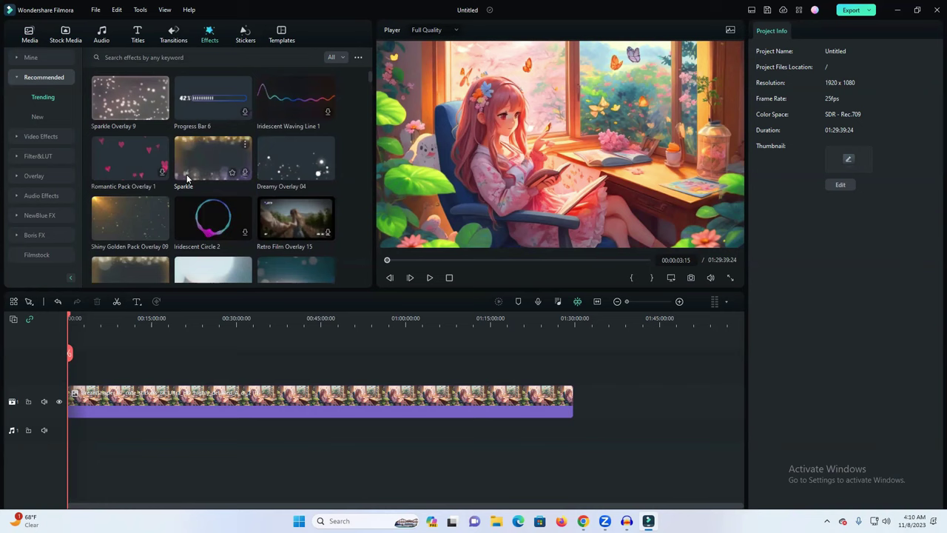
pyautogui.scroll(1, 187, 174)
# Step: Try to add Star Particle Overlay 04 above the image clip at the start of the timeline, and dismiss its download
pyautogui.scroll(-8, 187, 175)
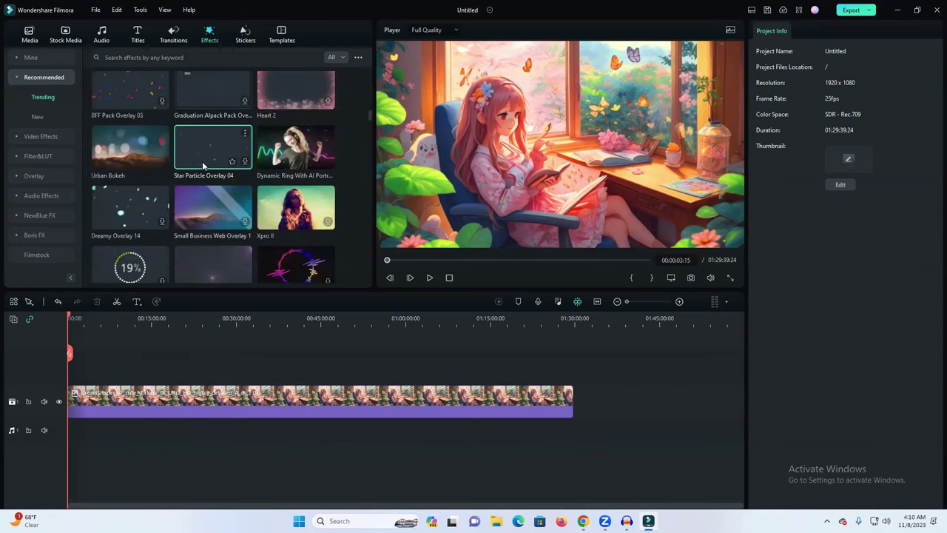
pyautogui.moveTo(206, 159); pyautogui.dragTo(66, 387)
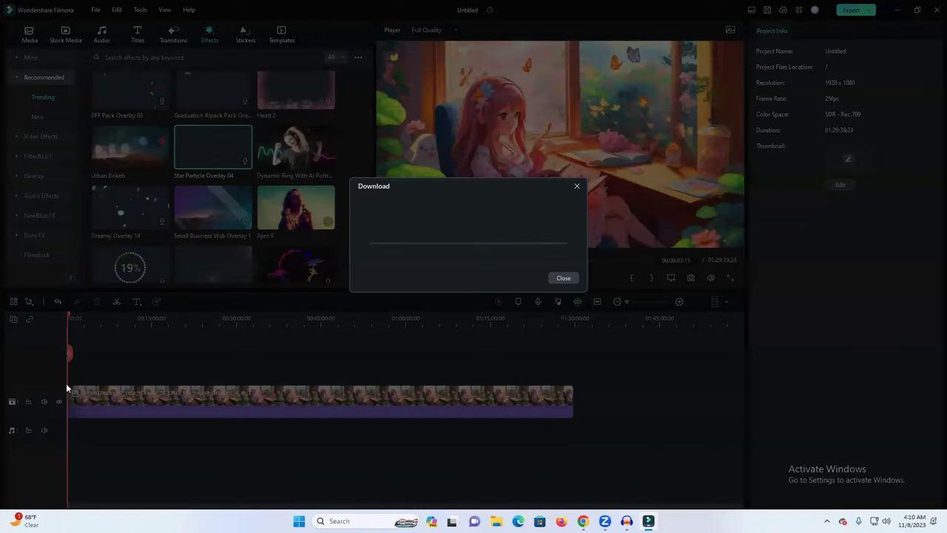
pyautogui.click(577, 186)
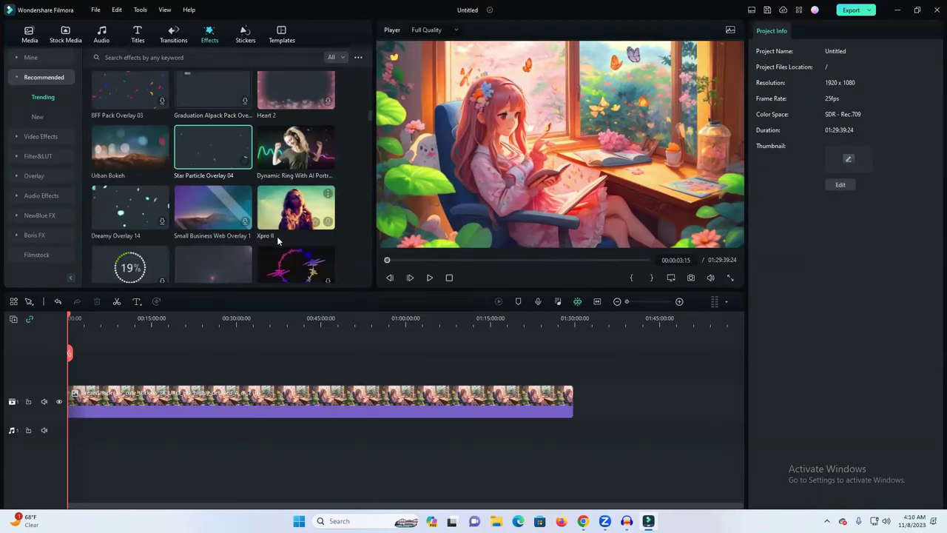
# Step: Find Dreamy Overlay 16 among the trending effects and place it above the image clip at the start of the timeline
pyautogui.scroll(-2, 277, 239)
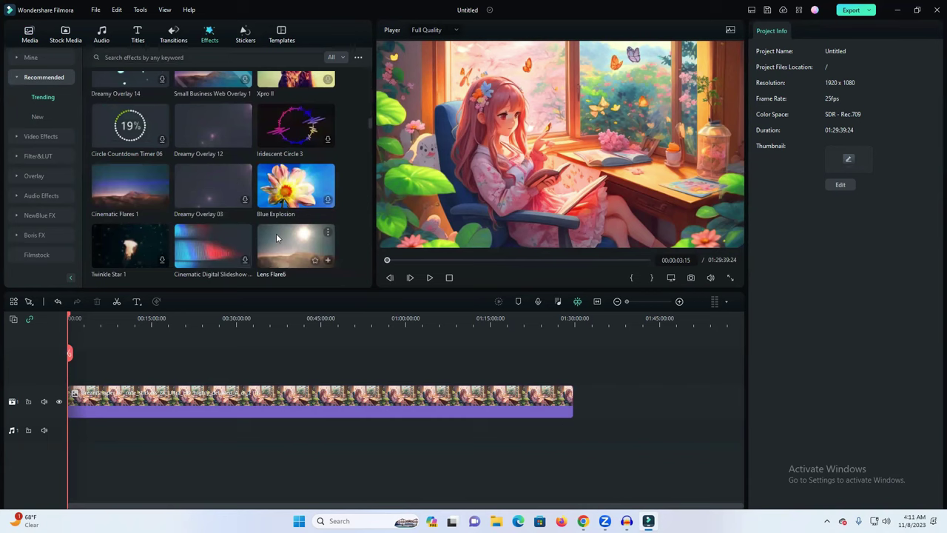
pyautogui.scroll(-4, 276, 233)
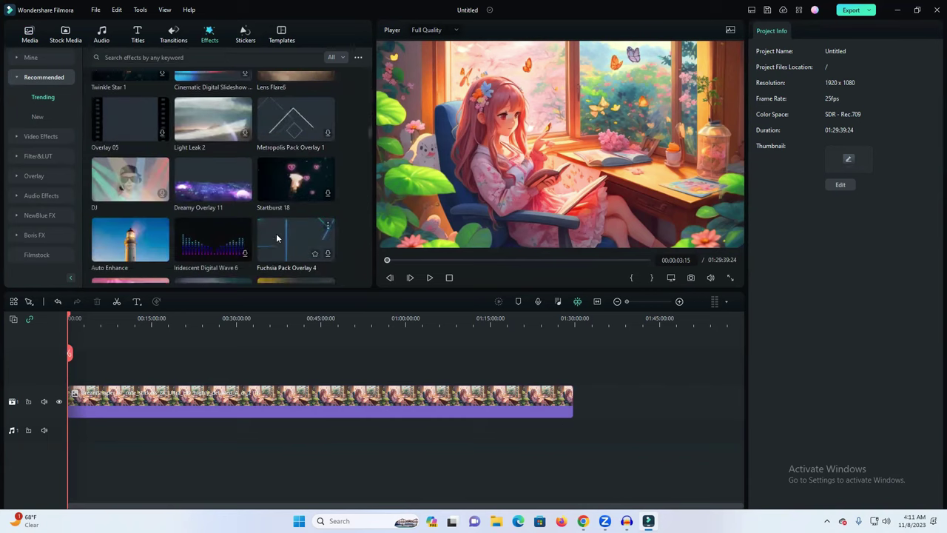
pyautogui.scroll(-3, 276, 233)
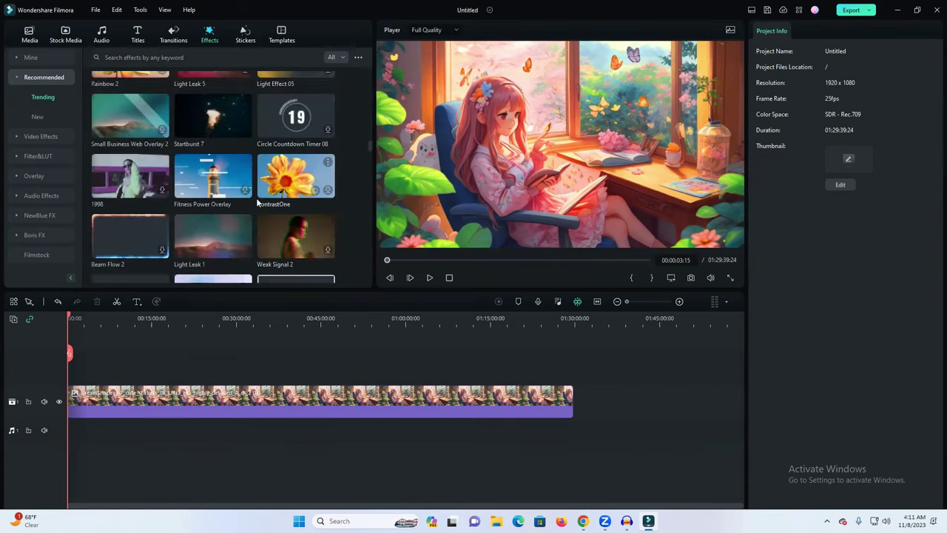
pyautogui.scroll(-2, 257, 202)
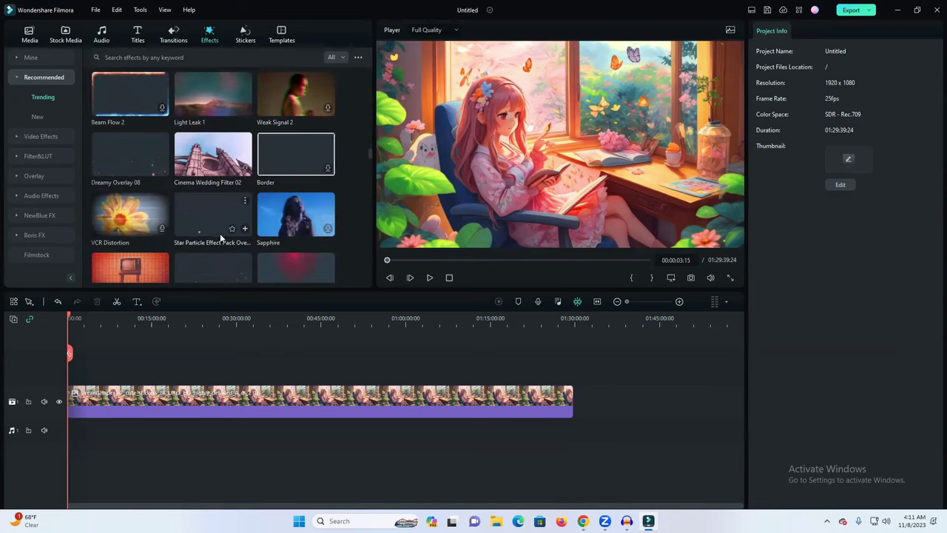
pyautogui.scroll(-2, 216, 222)
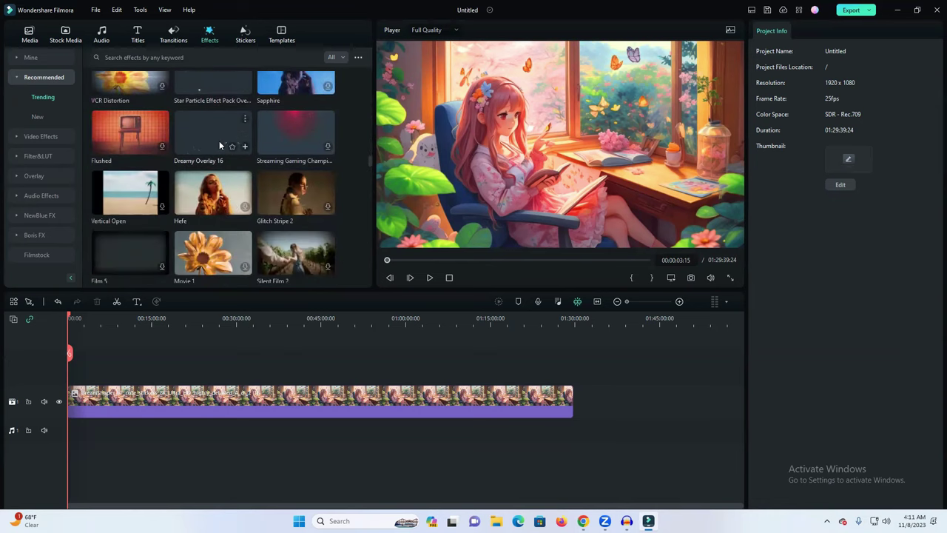
pyautogui.moveTo(218, 144); pyautogui.dragTo(65, 384)
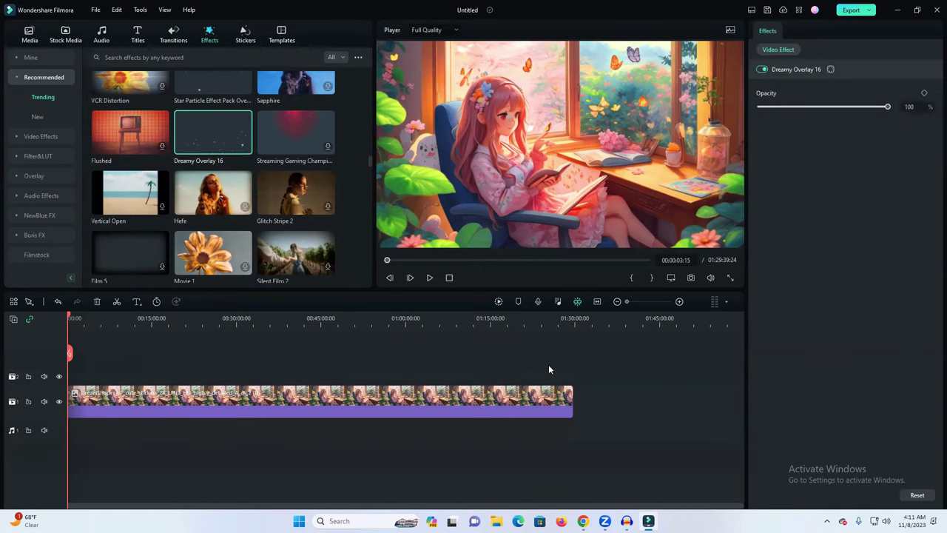
# Step: Stretch Dreamy Overlay 16 to the full length of the image clip, play it back briefly and delete the overlay
pyautogui.moveTo(628, 302); pyautogui.dragTo(643, 301)
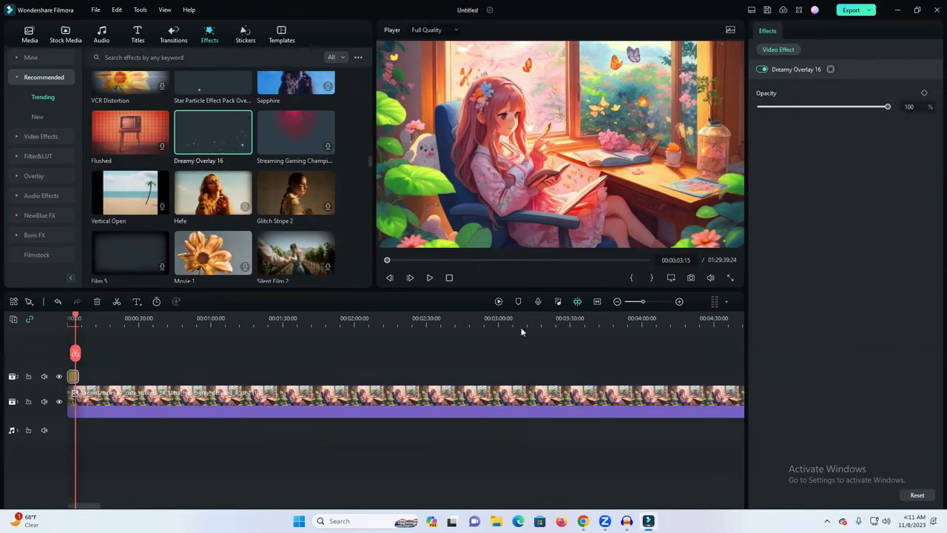
pyautogui.moveTo(76, 376); pyautogui.dragTo(777, 374)
pyautogui.moveTo(646, 308); pyautogui.dragTo(628, 302)
pyautogui.moveTo(157, 374); pyautogui.dragTo(682, 376)
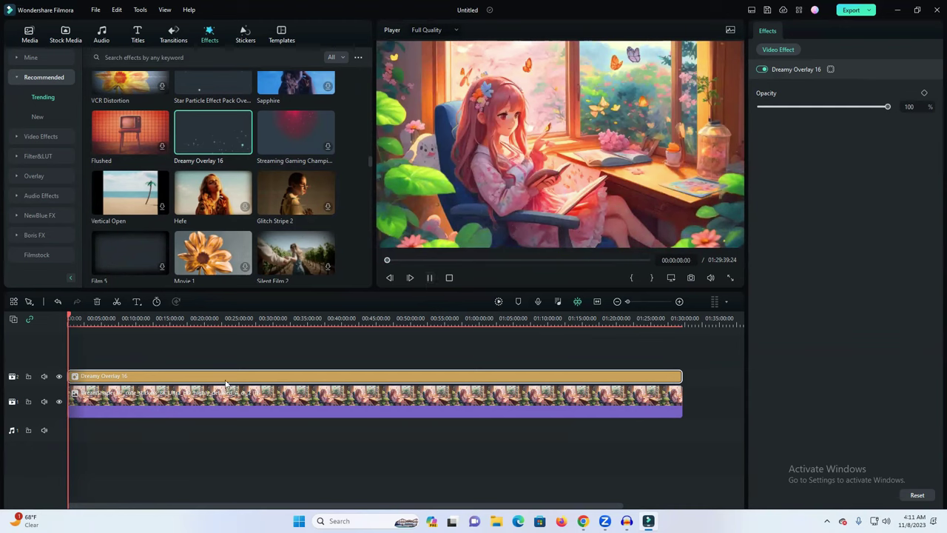
pyautogui.press('Delete')
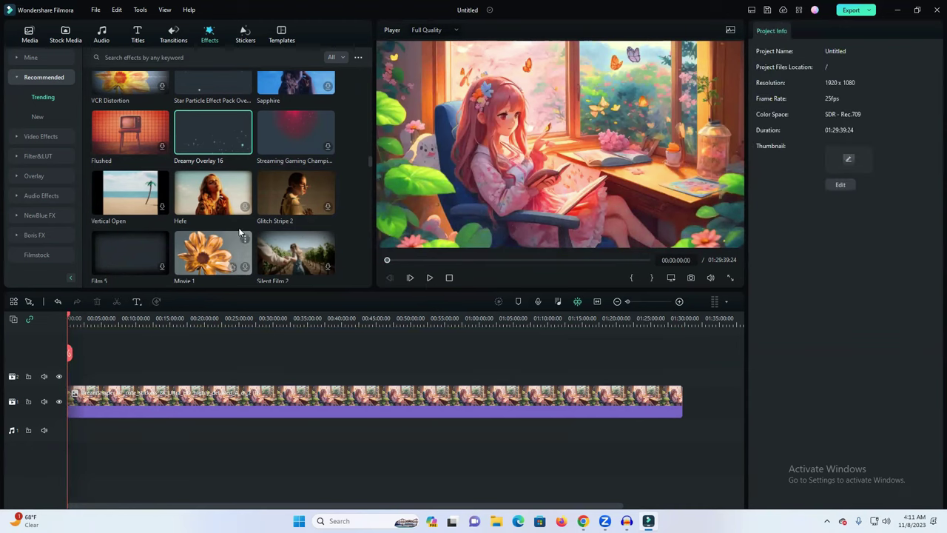
# Step: Place the Star Particle Effect Pack overlay twice, back to back, above the image clip at the start of the timeline
pyautogui.scroll(-2, 244, 169)
pyautogui.scroll(4, 245, 175)
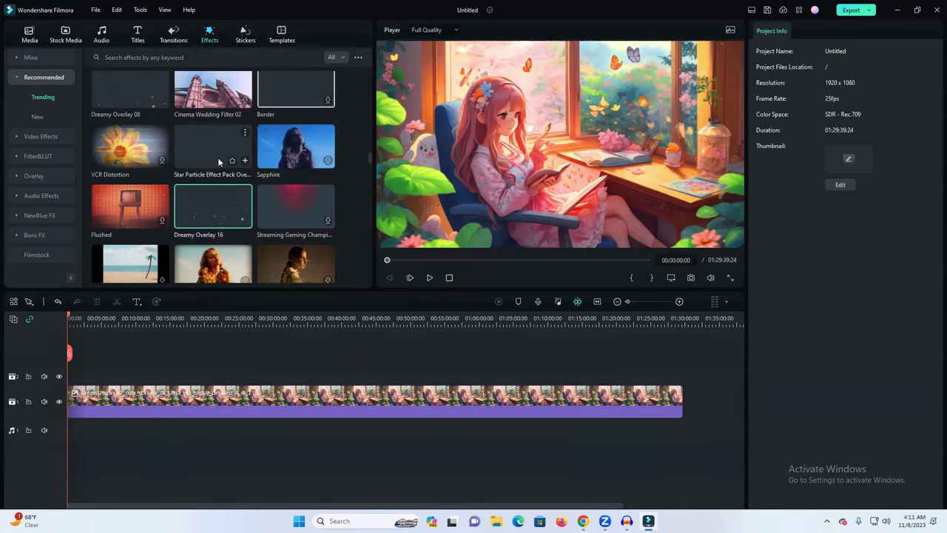
pyautogui.moveTo(216, 152); pyautogui.dragTo(72, 383)
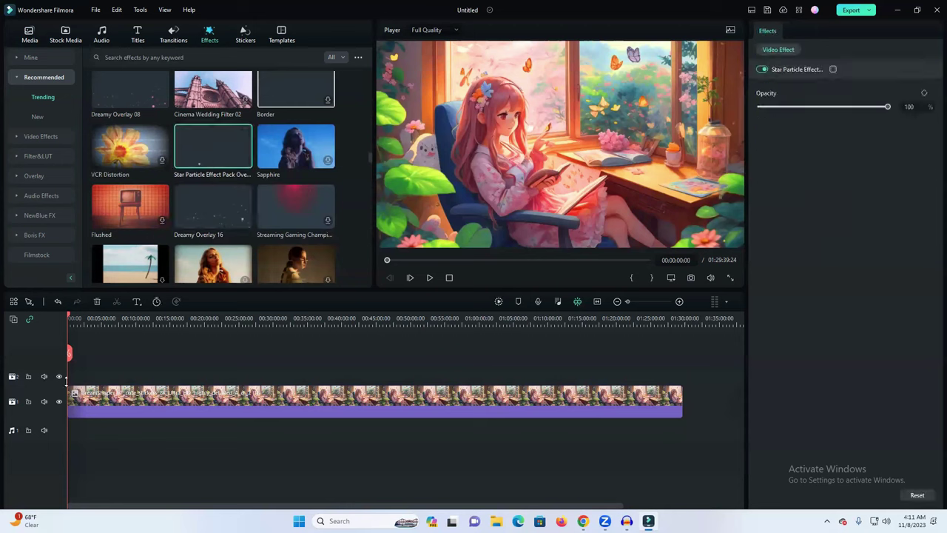
pyautogui.moveTo(229, 186); pyautogui.dragTo(75, 382)
pyautogui.moveTo(629, 302); pyautogui.dragTo(641, 301)
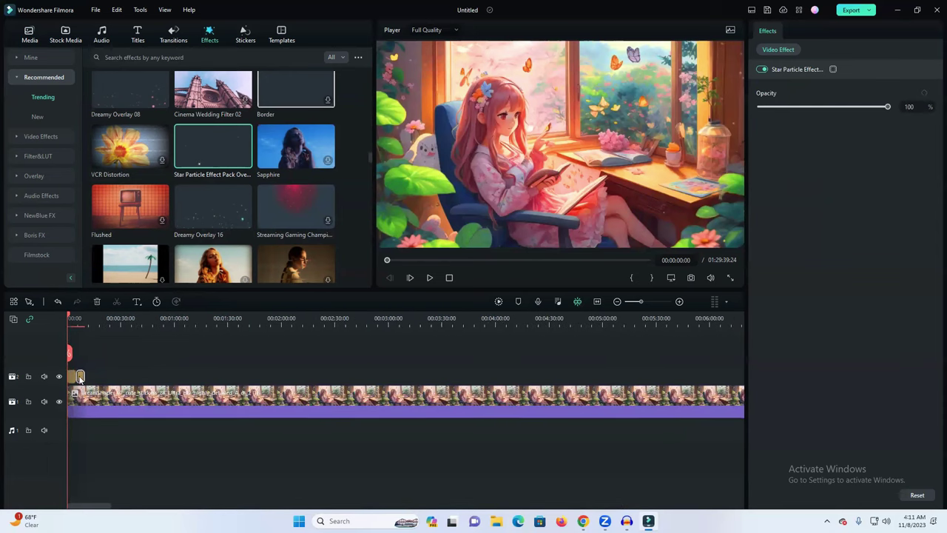
# Step: Lengthen the second Star Particle Effect Pack overlay to about two minutes and ripple-delete the short first copy, leaving the long one at the timeline's start
pyautogui.moveTo(81, 376); pyautogui.dragTo(301, 376)
pyautogui.click(227, 320)
pyautogui.moveTo(227, 320); pyautogui.dragTo(191, 320)
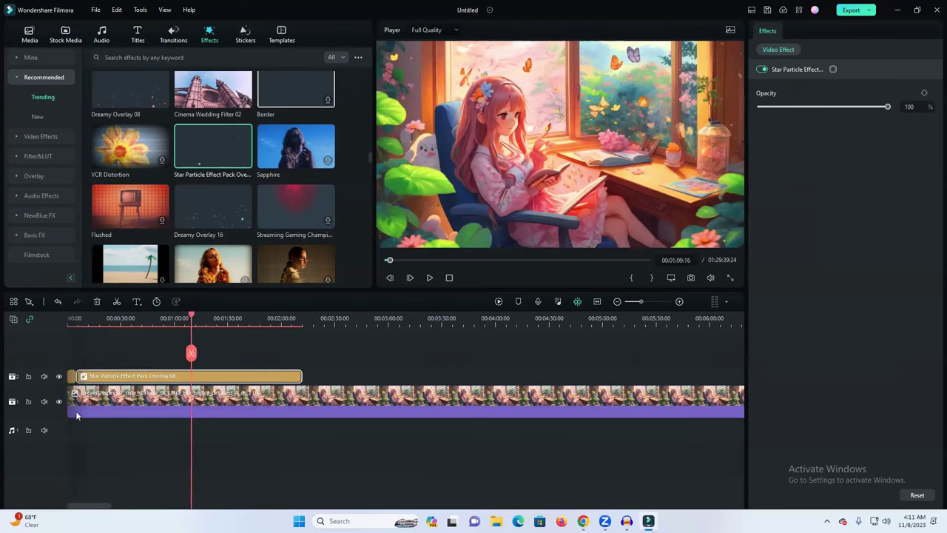
pyautogui.click(74, 385)
pyautogui.press('Home')
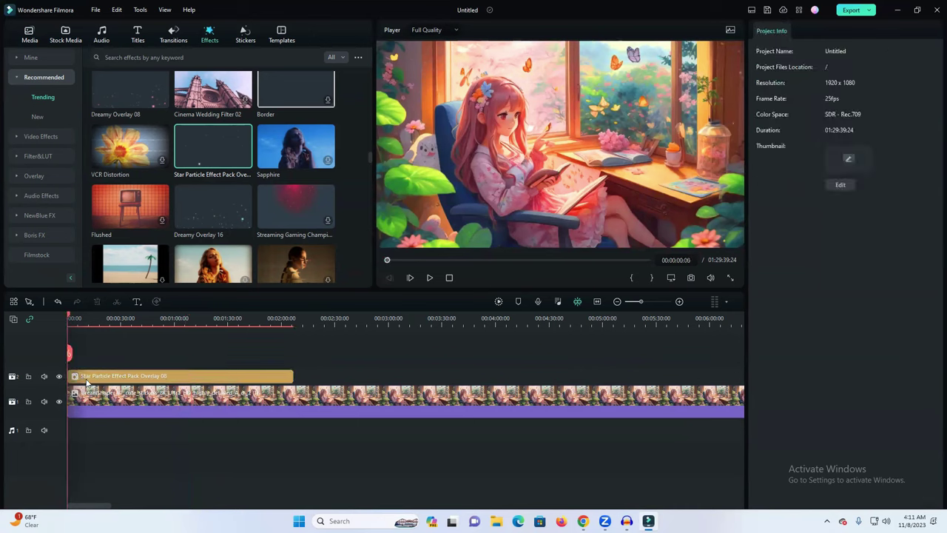
# Step: Stretch the Star Particle Effect Pack overlay to the full length of the image clip and play it back
pyautogui.click(207, 379)
pyautogui.moveTo(293, 375); pyautogui.dragTo(538, 379)
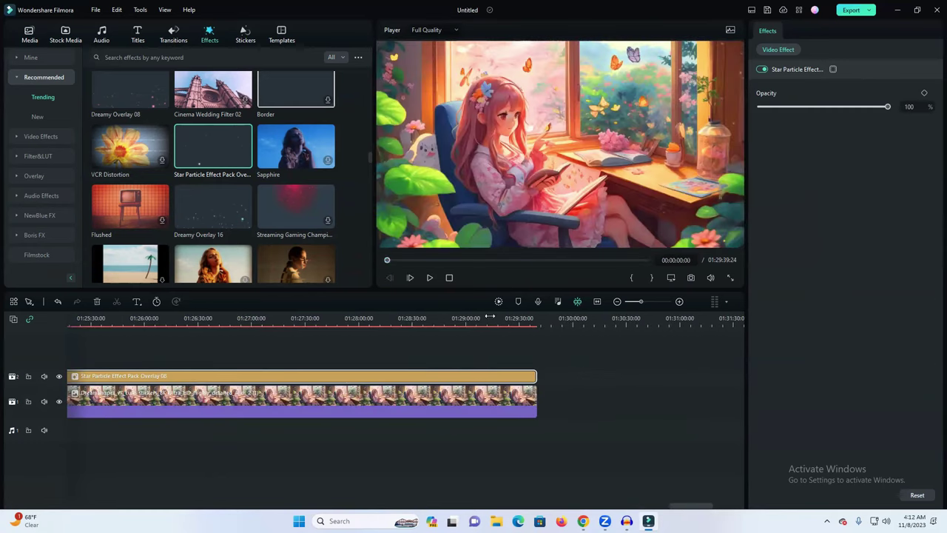
pyautogui.click(430, 278)
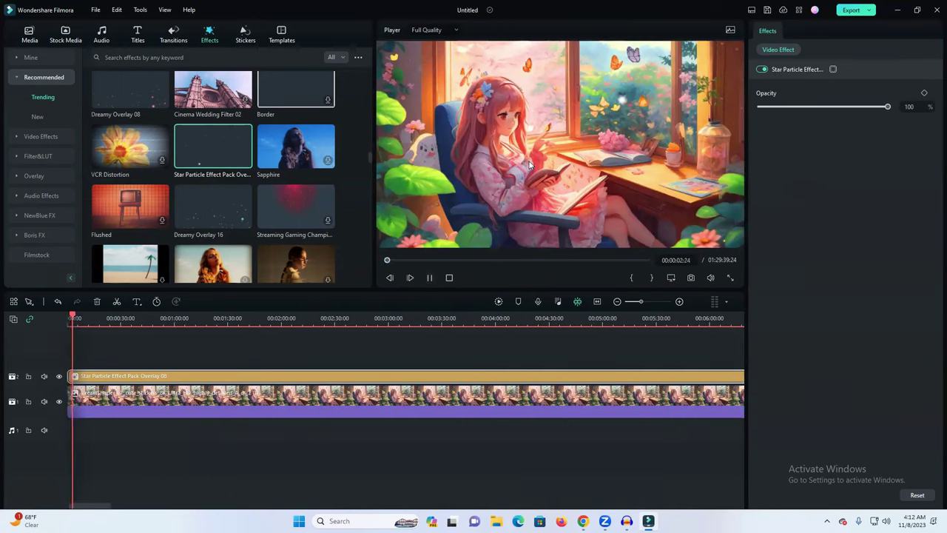
# Step: Browse the trending effects and place Star Particle Overlay 04 on a new track above the existing overlay at the timeline's start
pyautogui.scroll(-3, 206, 213)
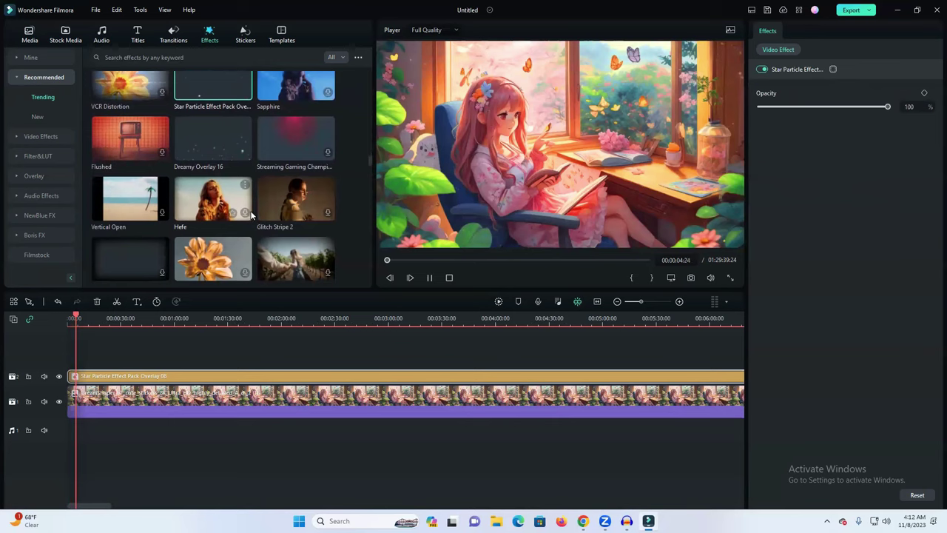
pyautogui.scroll(-5, 252, 213)
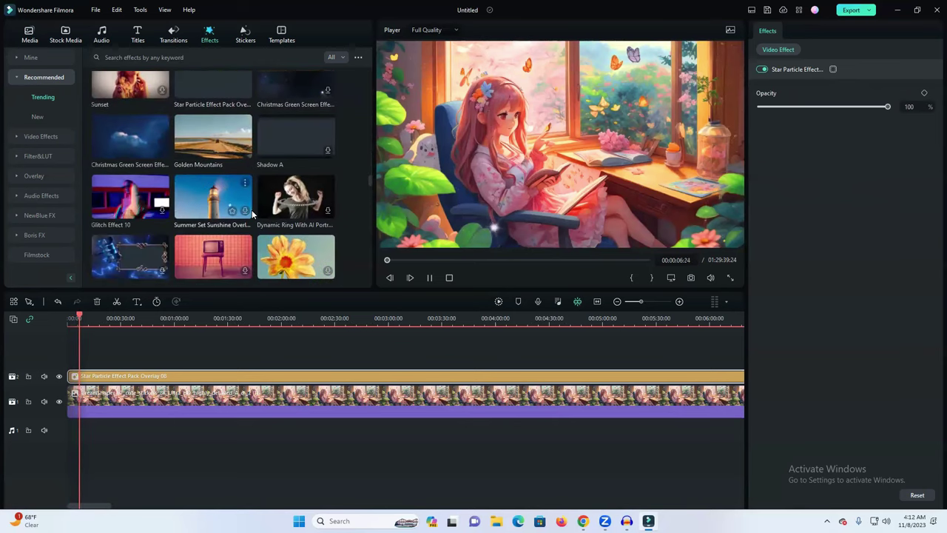
pyautogui.scroll(-3, 252, 210)
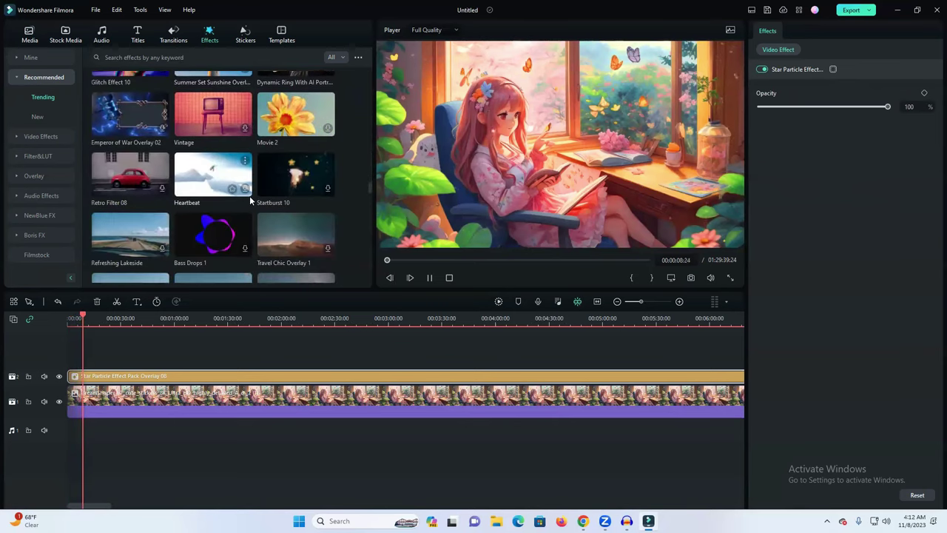
pyautogui.scroll(-2, 237, 225)
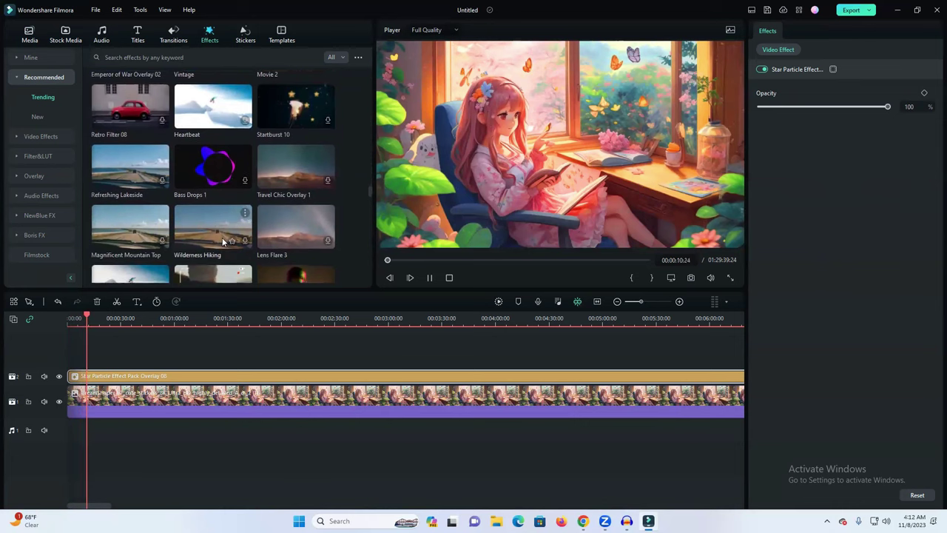
pyautogui.scroll(-3, 222, 238)
pyautogui.scroll(-2, 224, 237)
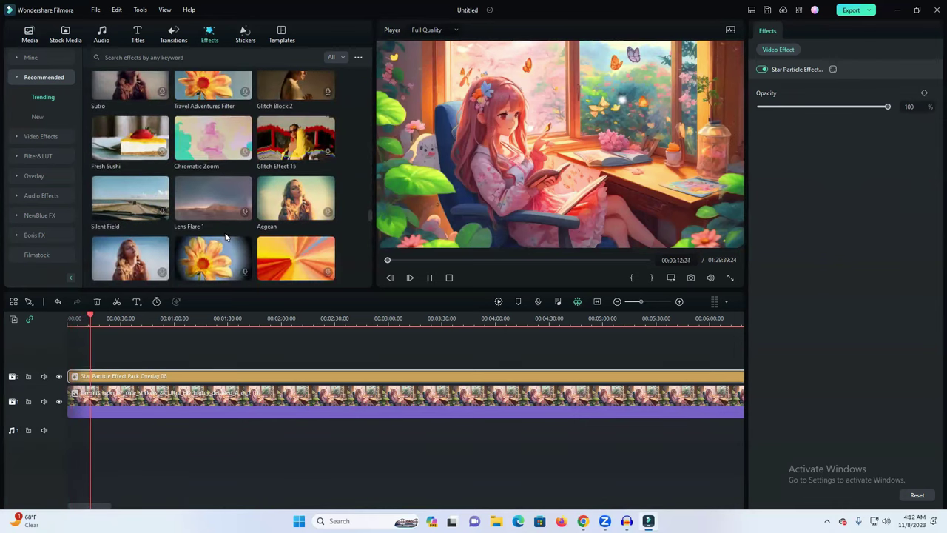
pyautogui.scroll(-2, 226, 235)
pyautogui.scroll(-3, 227, 235)
pyautogui.scroll(-3, 226, 233)
pyautogui.scroll(-3, 226, 232)
pyautogui.scroll(-3, 225, 232)
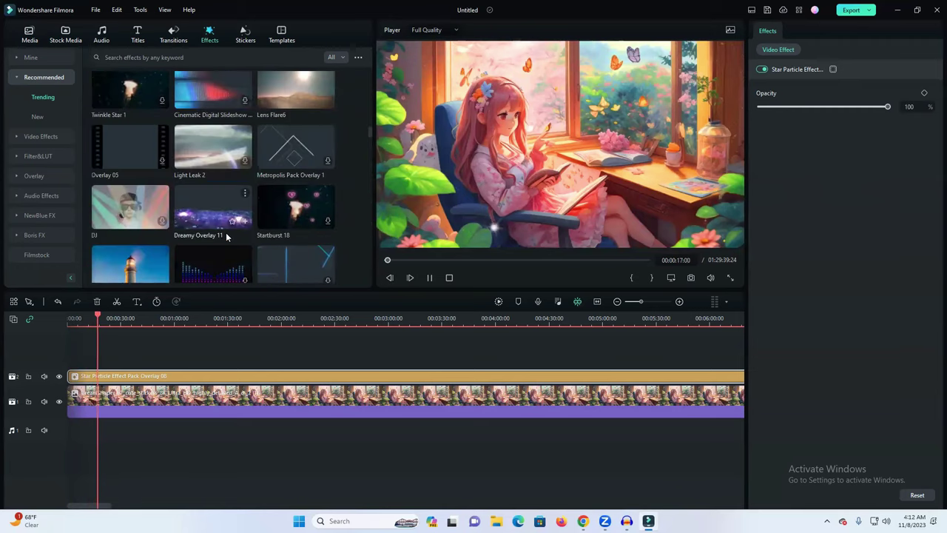
pyautogui.scroll(3, 250, 222)
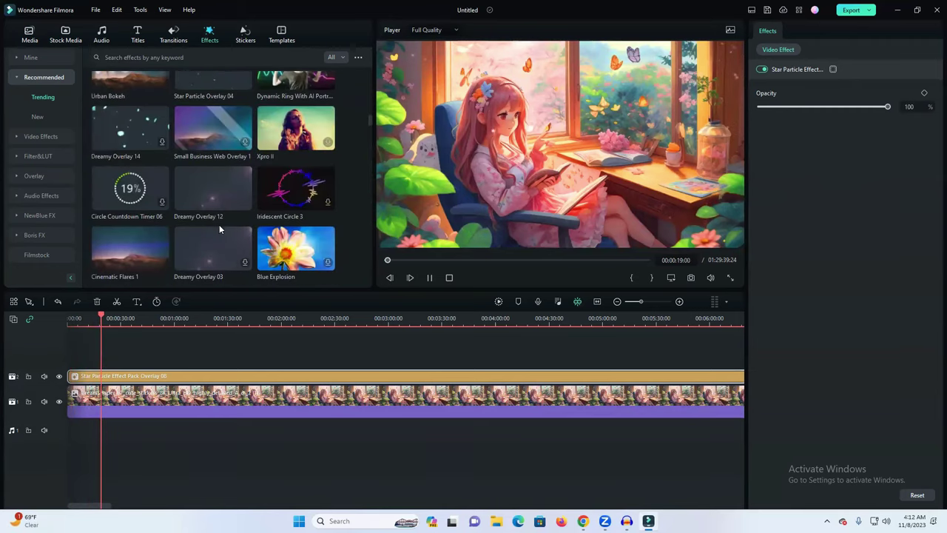
pyautogui.scroll(2, 200, 148)
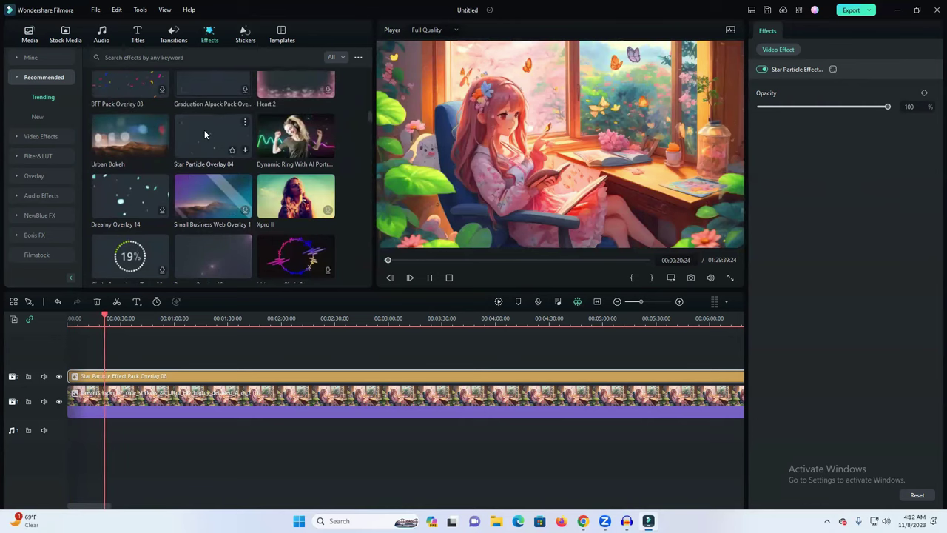
pyautogui.moveTo(204, 131); pyautogui.dragTo(74, 358)
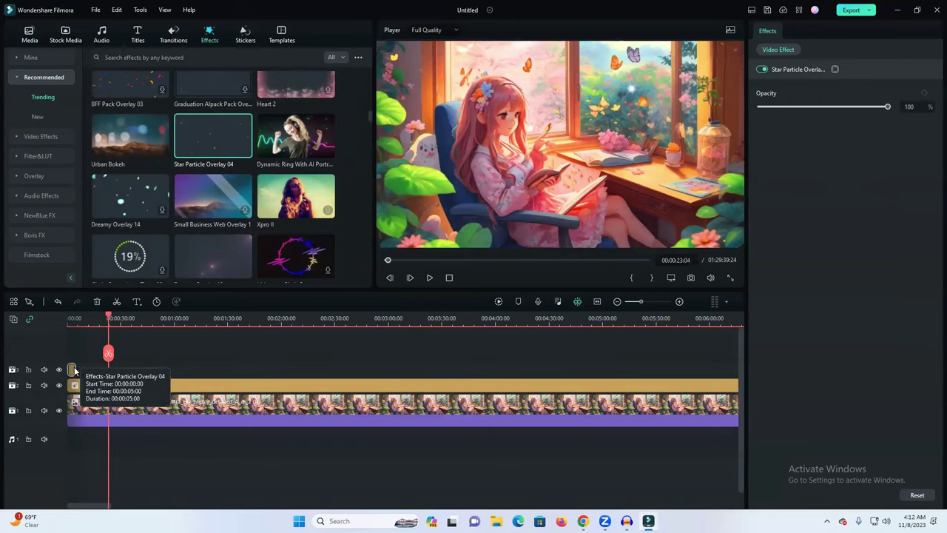
# Step: Stretch Star Particle Overlay 04 to about one minute, preview it and delete it from the timeline
pyautogui.click(140, 372)
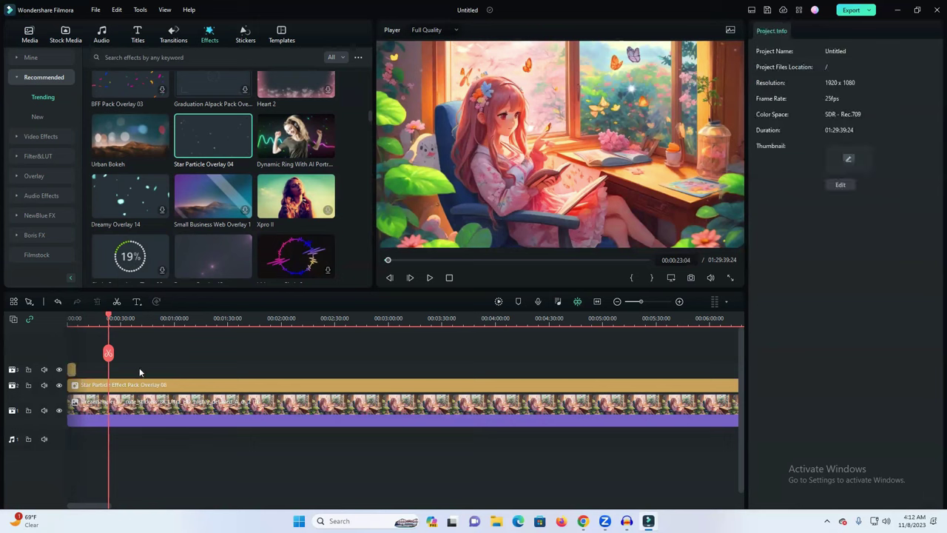
pyautogui.click(72, 370)
pyautogui.moveTo(73, 368); pyautogui.dragTo(182, 368)
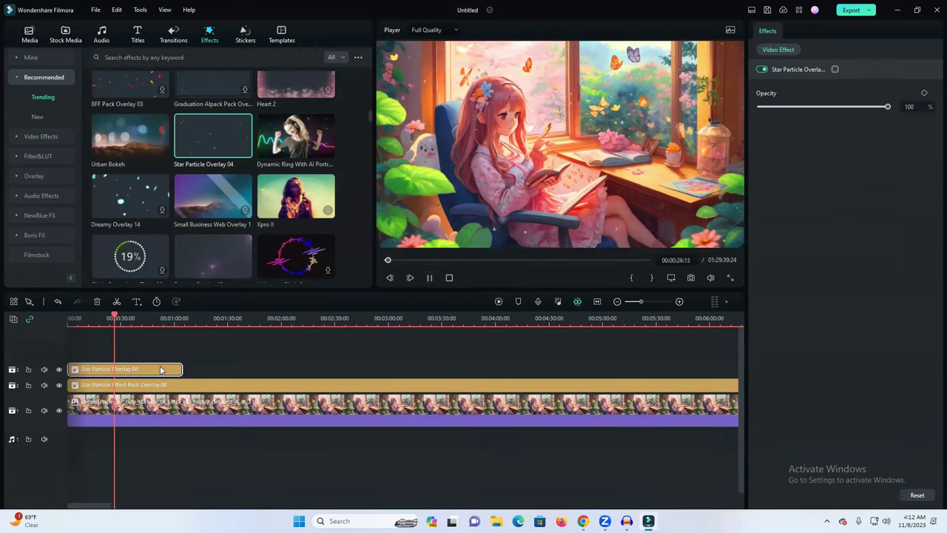
pyautogui.press('Delete')
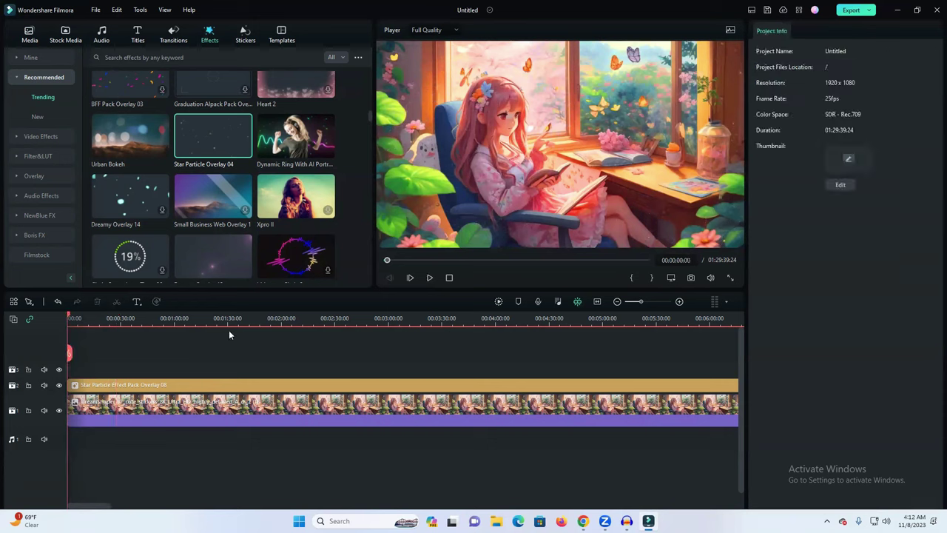
# Step: Try the Dynamic Ring With AI effect at the start of the timeline, play it back and delete it
pyautogui.scroll(1, 230, 175)
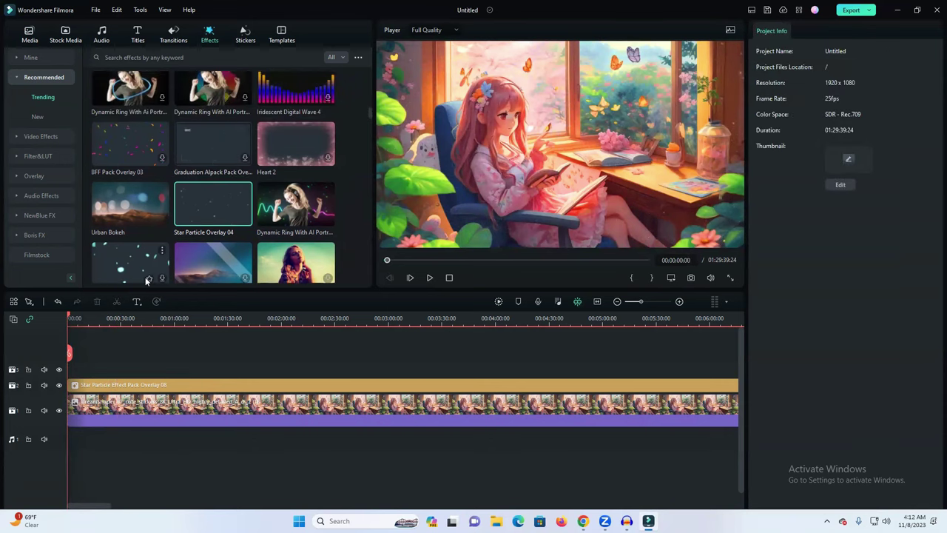
pyautogui.scroll(2, 236, 247)
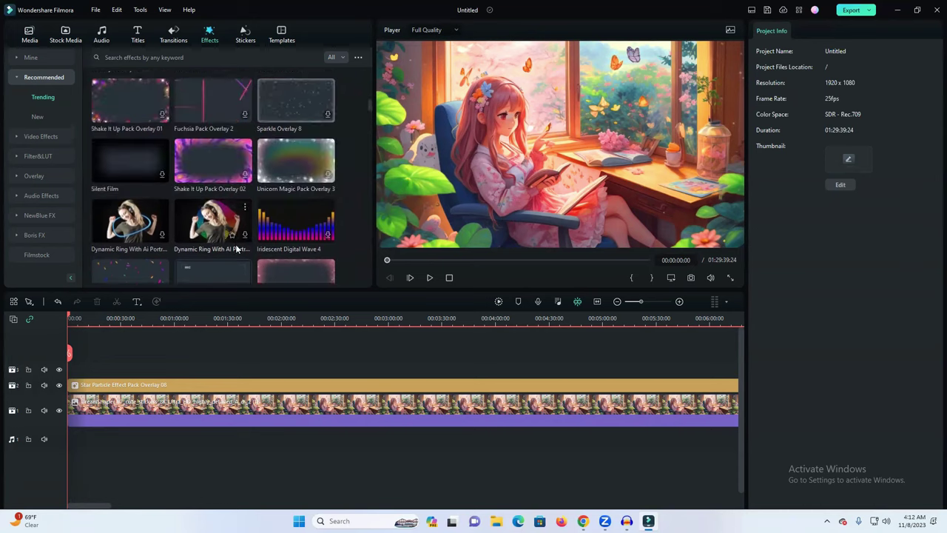
pyautogui.scroll(-3, 235, 247)
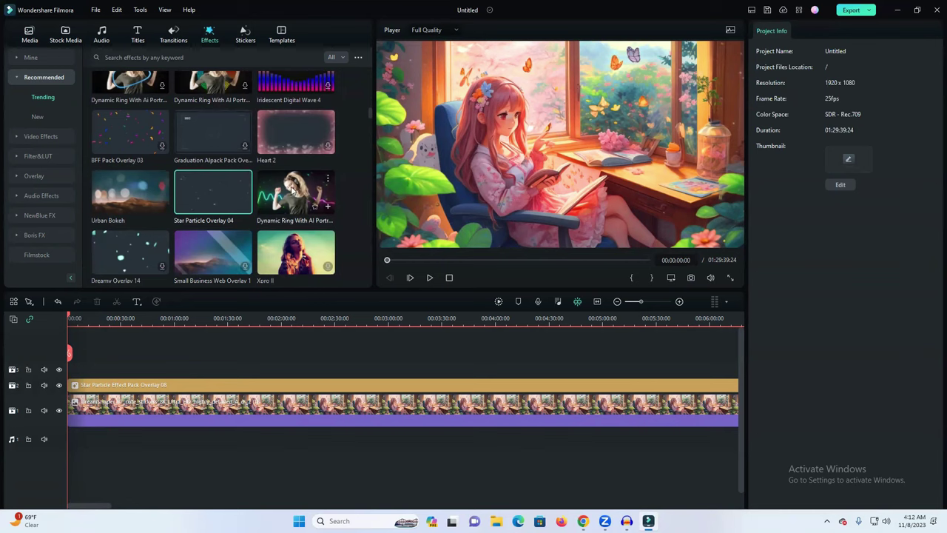
pyautogui.moveTo(295, 186); pyautogui.dragTo(71, 357)
pyautogui.click(430, 278)
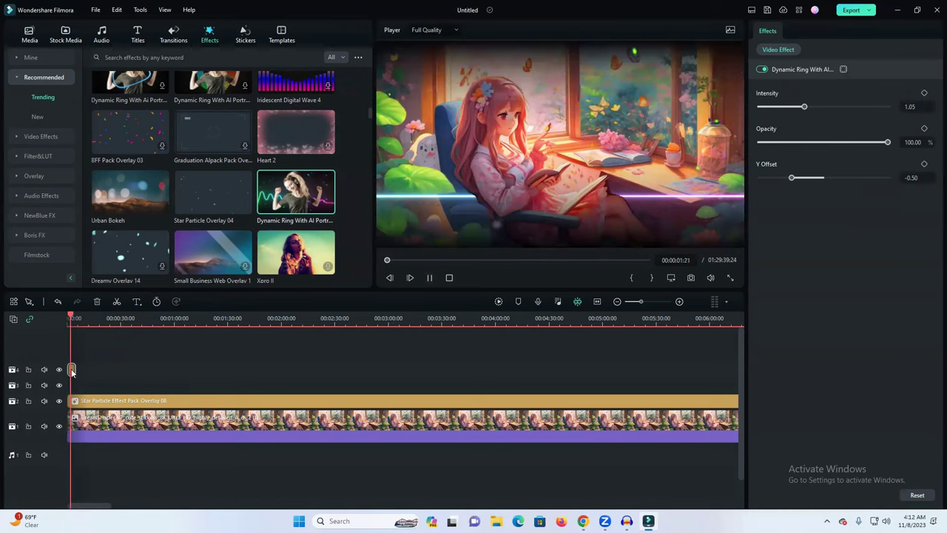
pyautogui.press('Delete')
# Step: Find Dreamy Overlay 08 among the trending effects and place it above the star particle overlay at the timeline's start
pyautogui.scroll(-2, 278, 253)
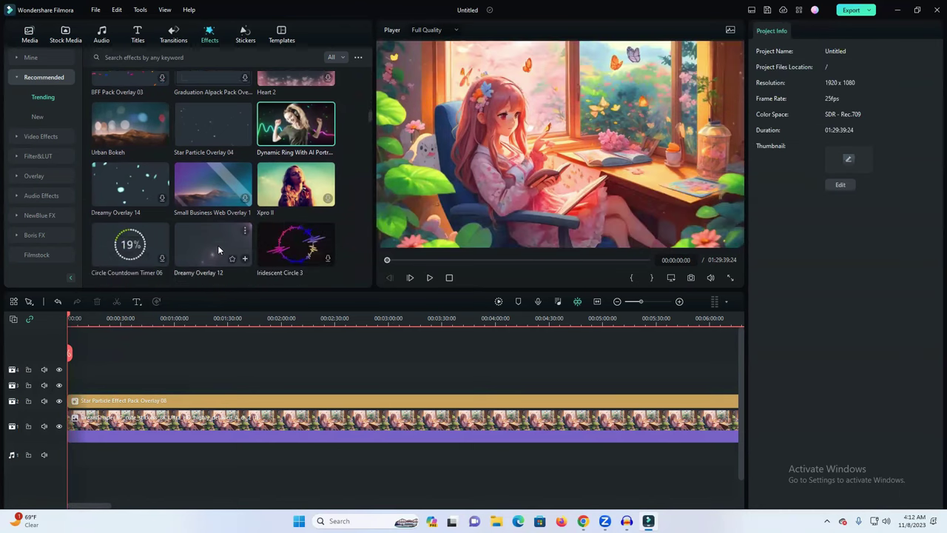
pyautogui.scroll(-2, 218, 245)
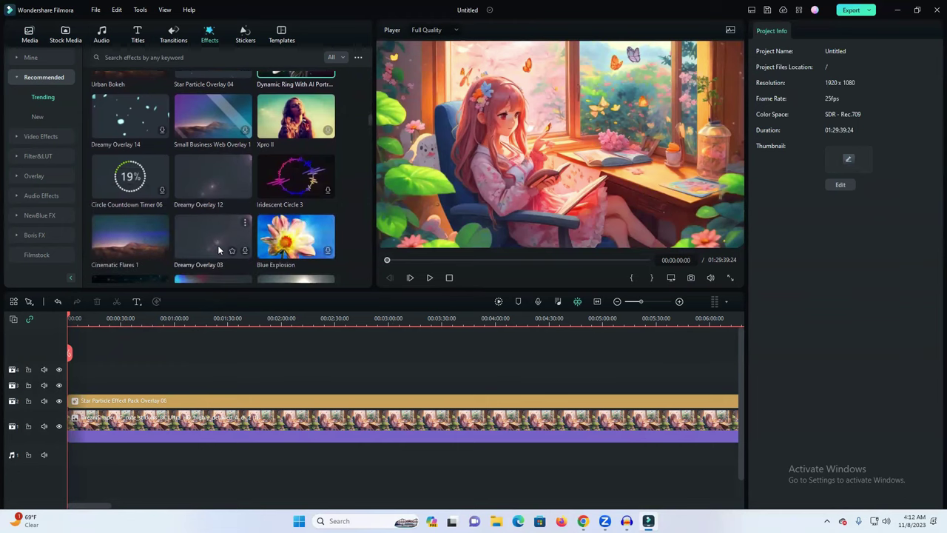
pyautogui.scroll(-4, 218, 245)
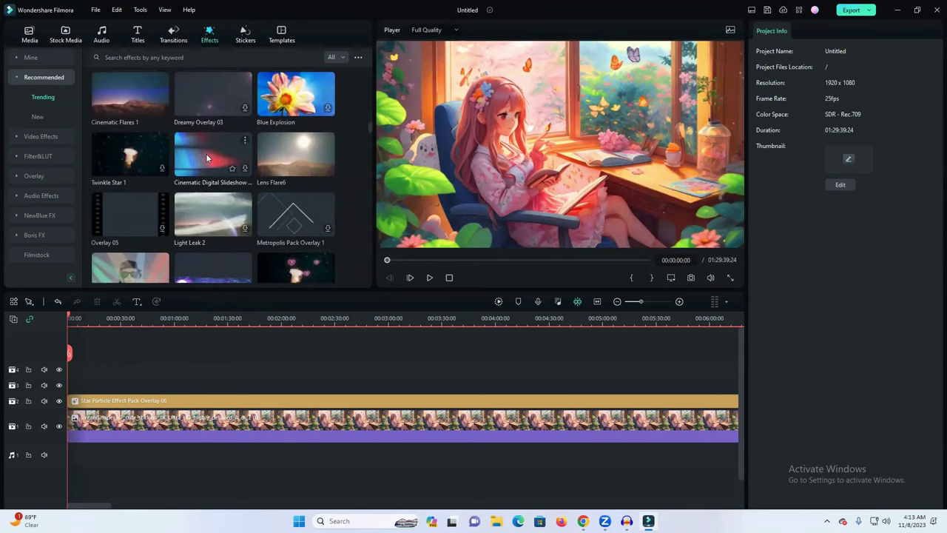
pyautogui.scroll(-2, 304, 242)
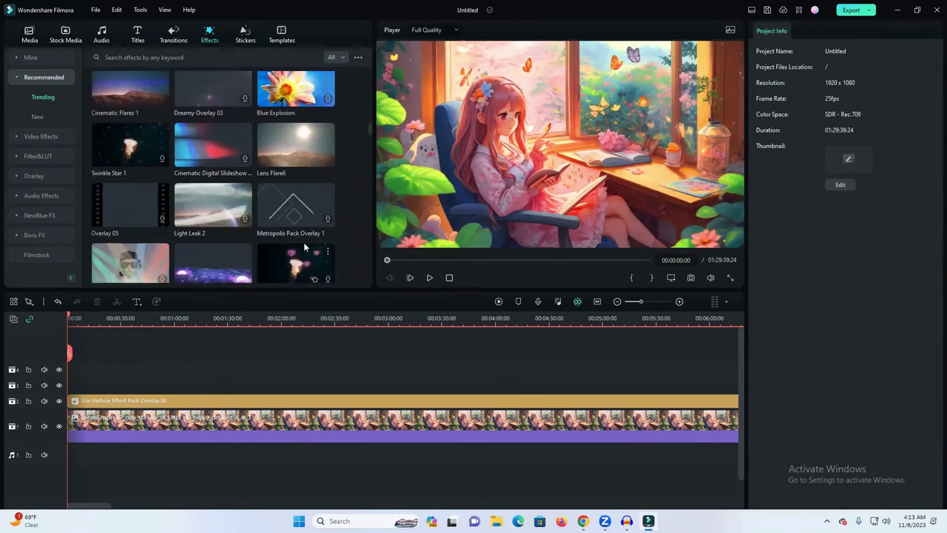
pyautogui.scroll(-2, 256, 228)
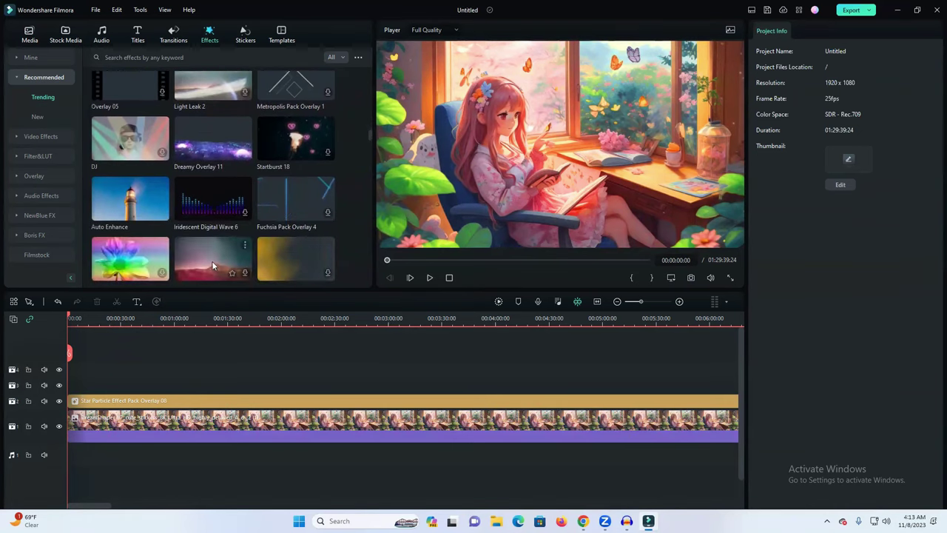
pyautogui.scroll(-4, 212, 261)
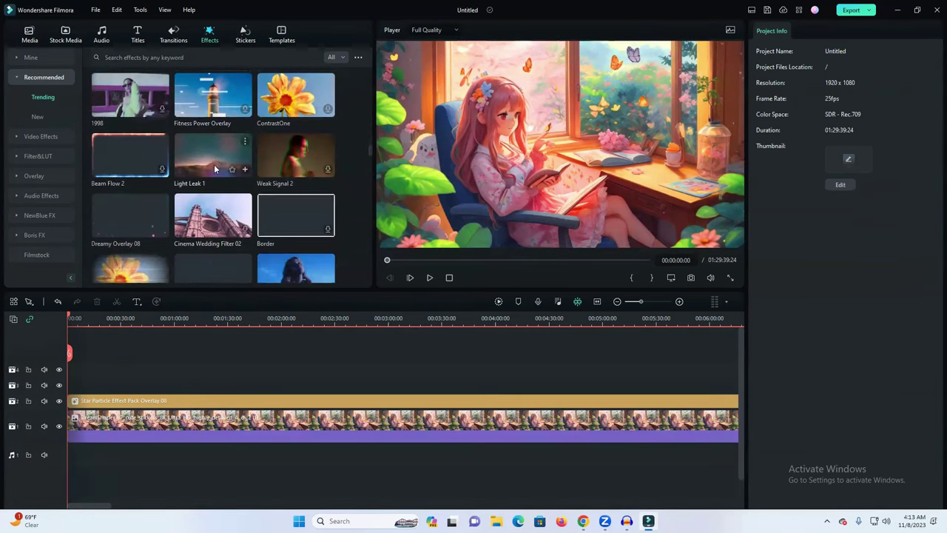
pyautogui.moveTo(151, 208); pyautogui.dragTo(72, 385)
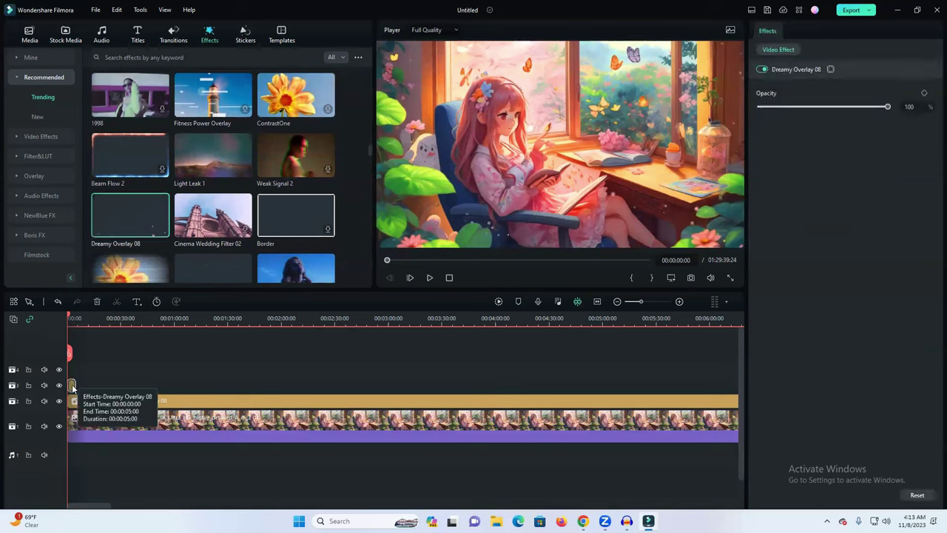
# Step: Stretch Dreamy Overlay 08 to the full length of the image clip and play back the combined overlays
pyautogui.click(74, 380)
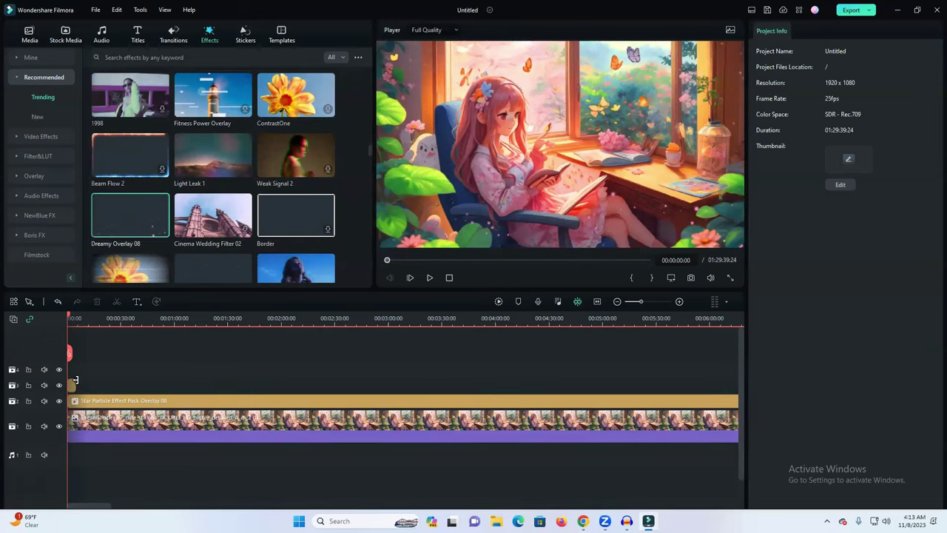
pyautogui.moveTo(74, 385); pyautogui.dragTo(532, 378)
pyautogui.click(406, 277)
pyautogui.click(424, 279)
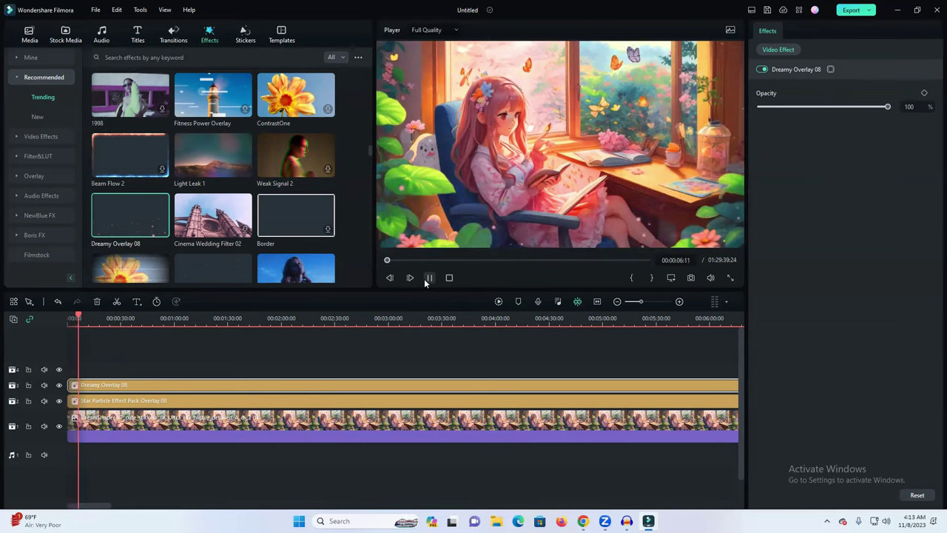
pyautogui.scroll(-4, 205, 164)
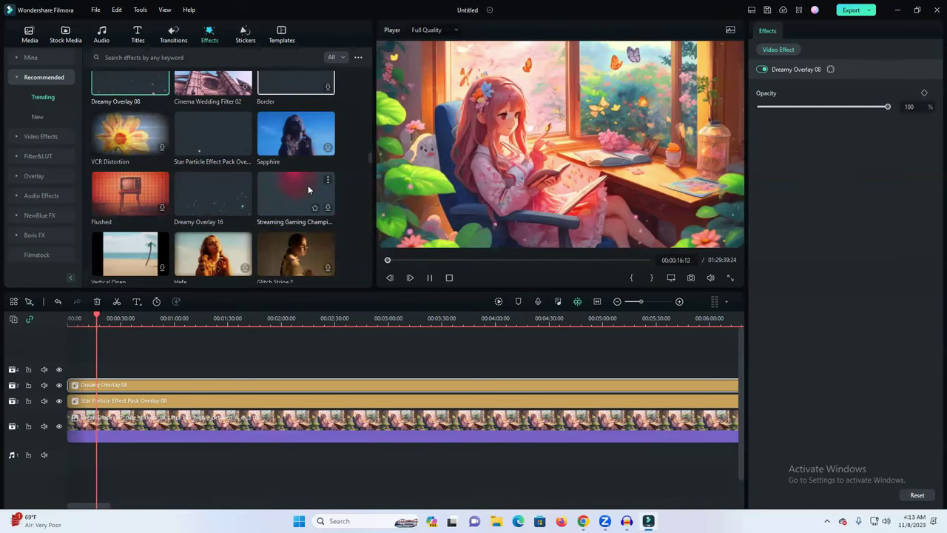
pyautogui.scroll(-3, 252, 214)
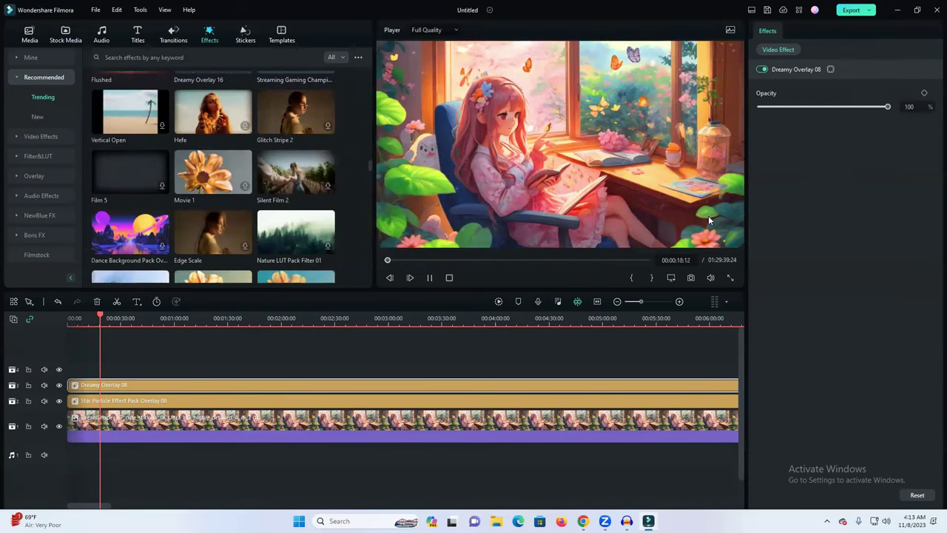
# Step: Search the favorite stickers for "tree"
pyautogui.click(244, 37)
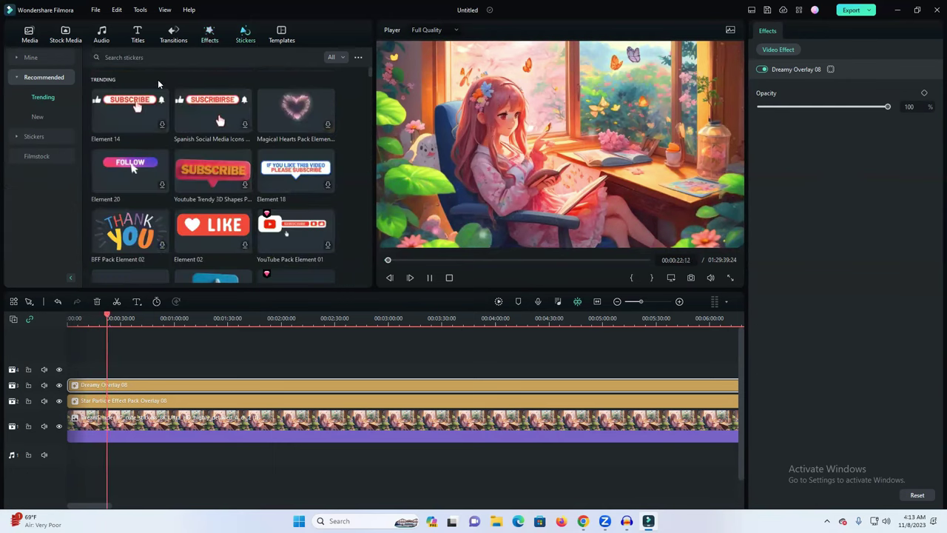
pyautogui.click(46, 57)
pyautogui.click(149, 58)
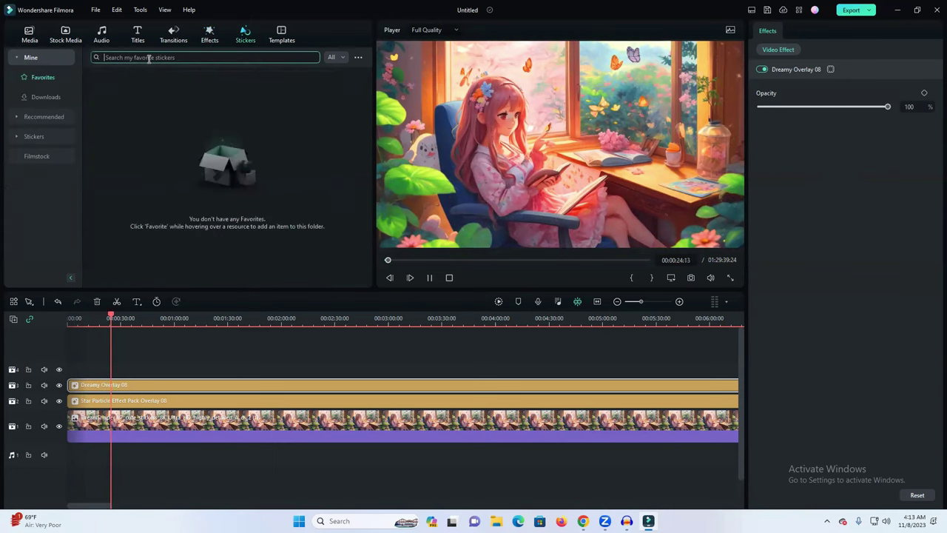
pyautogui.write('tre')
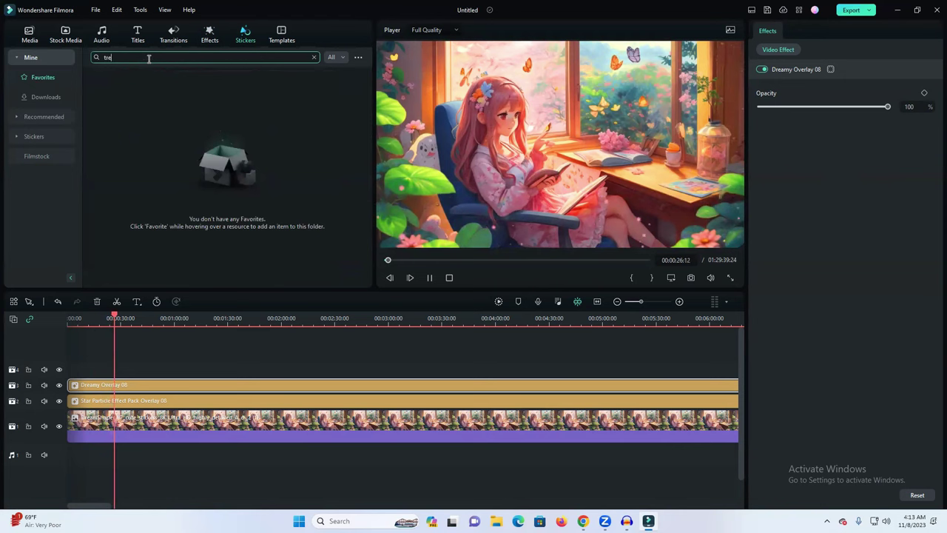
pyautogui.write('e')
pyautogui.press('Return')
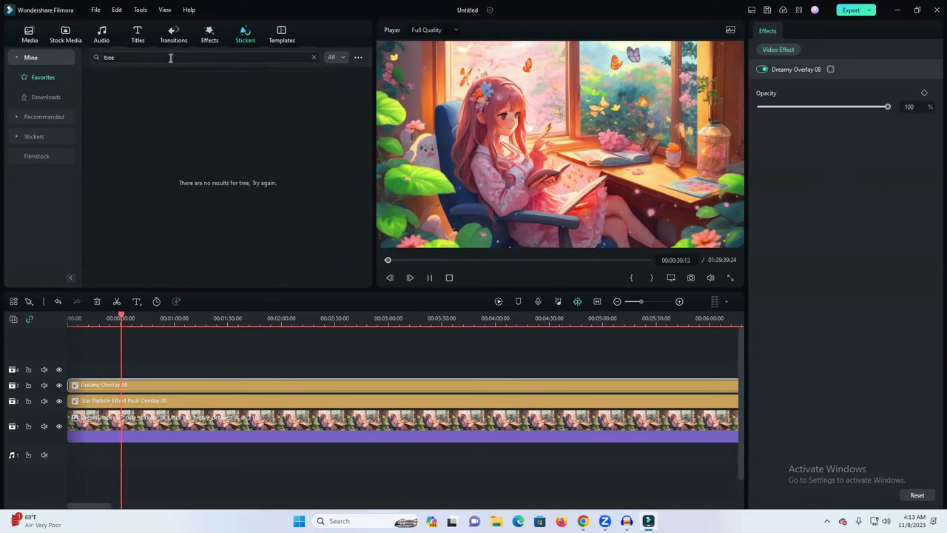
# Step: Place the downloaded Garden Element 10 sticker above Dreamy Overlay 08 at the start of the timeline and play it back
pyautogui.click(33, 100)
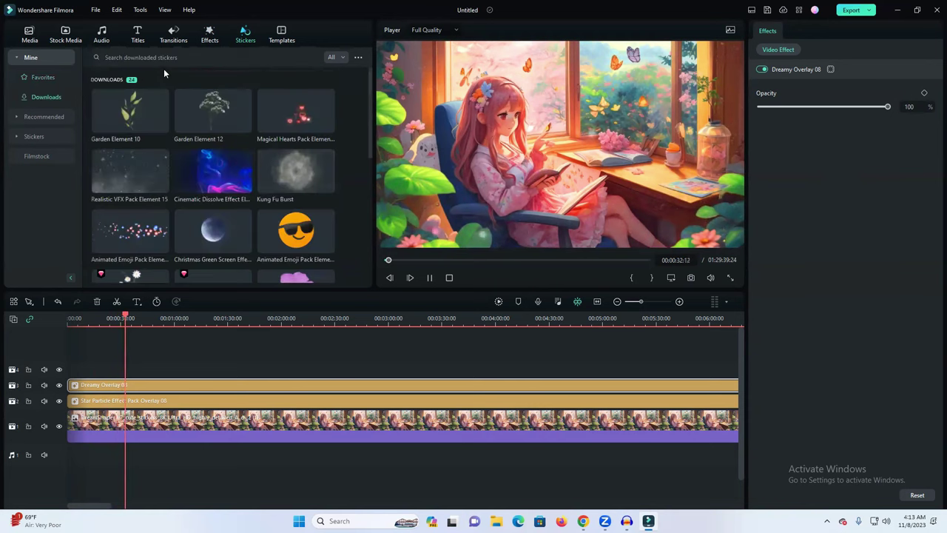
pyautogui.moveTo(135, 98)
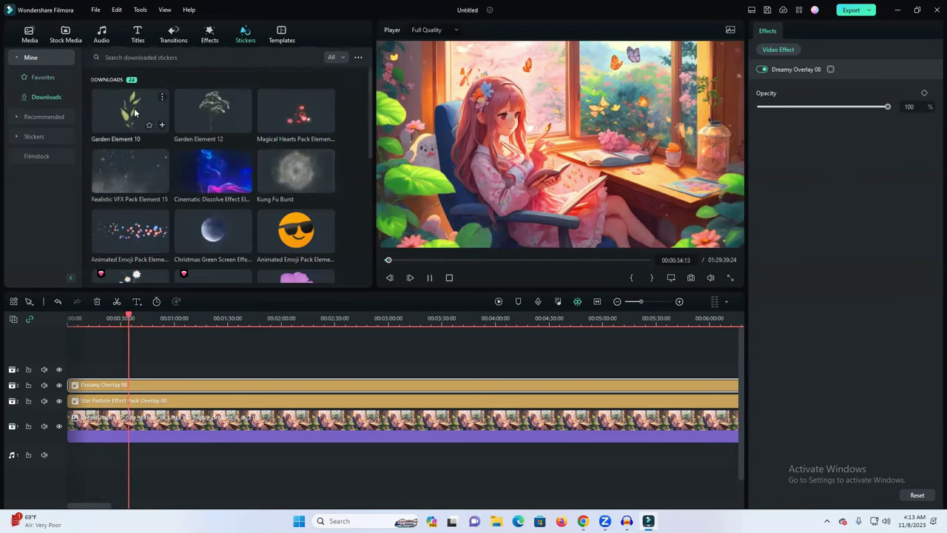
pyautogui.moveTo(129, 268); pyautogui.dragTo(72, 372)
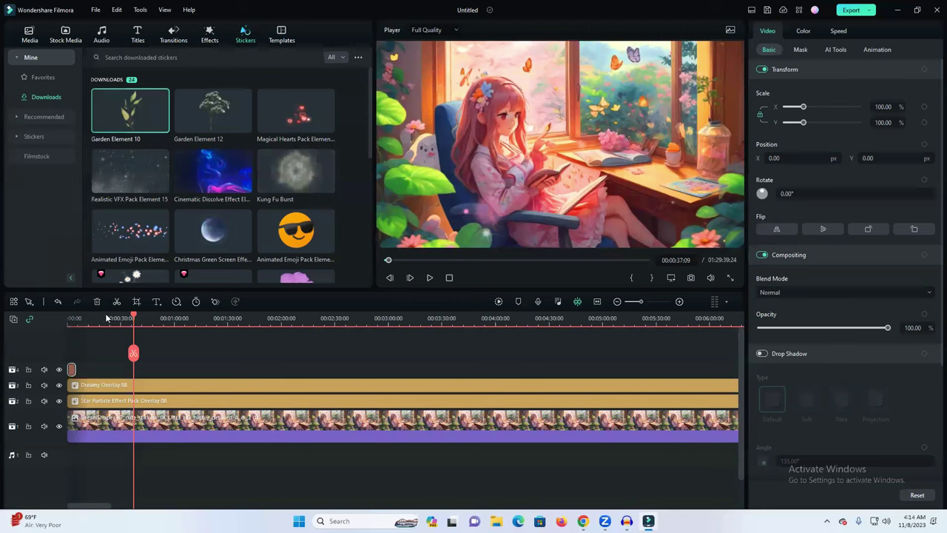
pyautogui.moveTo(107, 317); pyautogui.dragTo(68, 318)
pyautogui.click(430, 279)
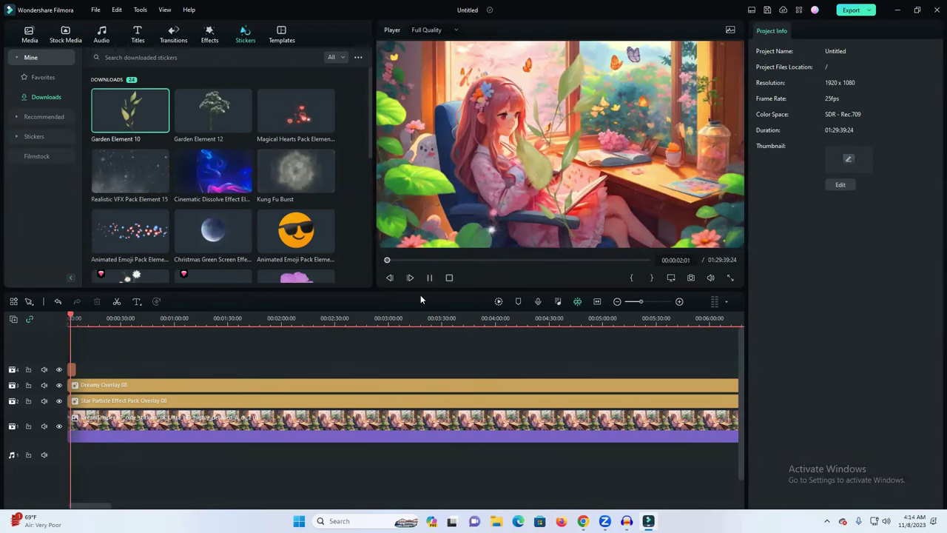
pyautogui.click(429, 278)
# Step: Scale the leaf sticker to 85.20% and move it to the picture's lower-right corner, about X 796 and Y -281 px
pyautogui.click(565, 146)
pyautogui.moveTo(563, 150); pyautogui.dragTo(704, 171)
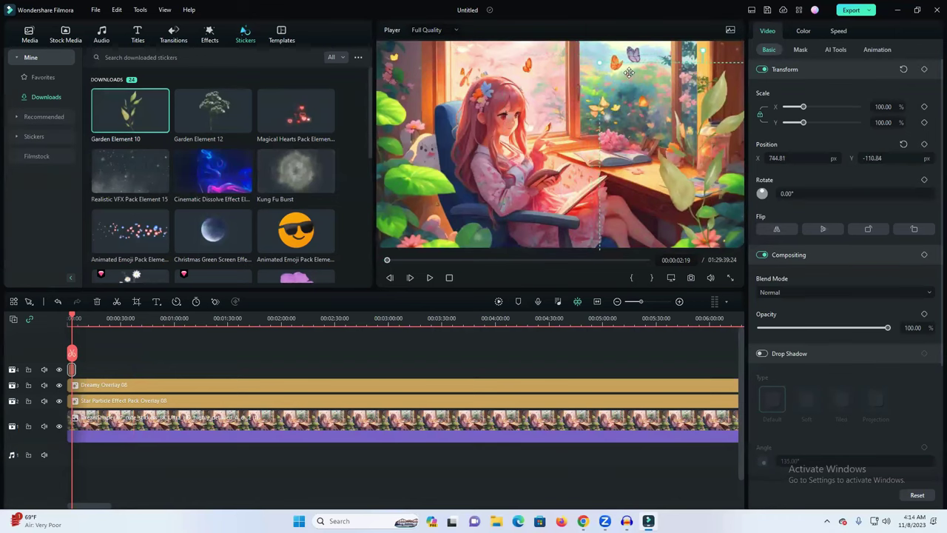
pyautogui.moveTo(600, 63); pyautogui.dragTo(638, 133)
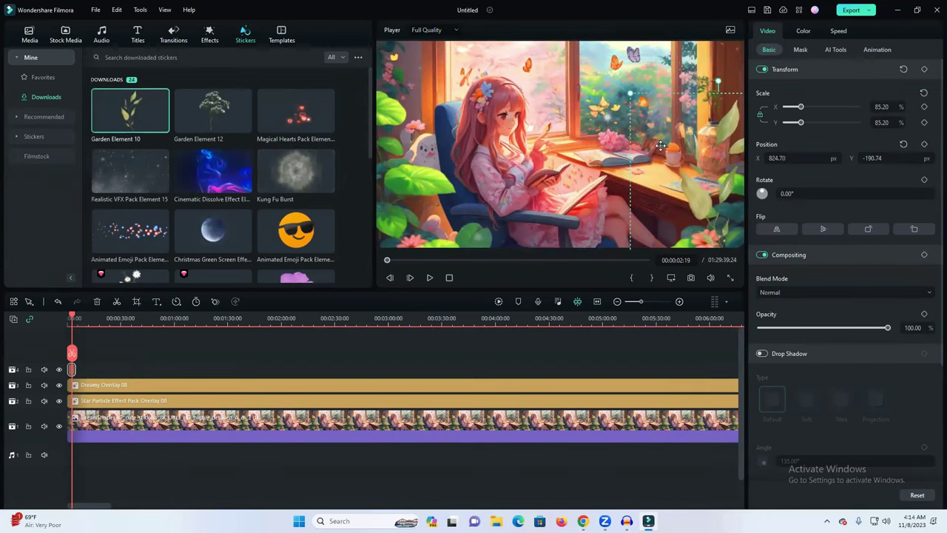
pyautogui.moveTo(700, 184)
pyautogui.mouseDown()
pyautogui.moveTo(707, 204)
pyautogui.moveTo(693, 201)
pyautogui.mouseUp()
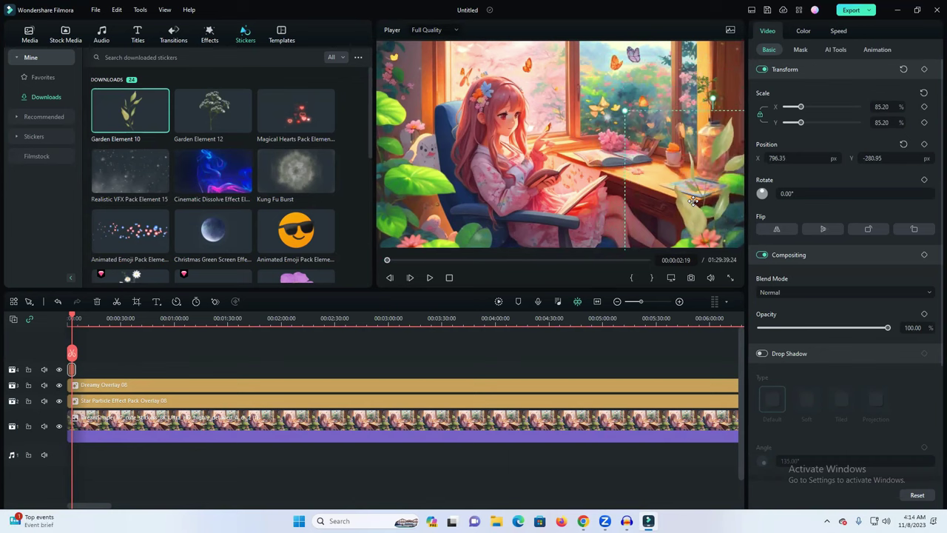
# Step: Lower the leaf sticker's green hue in HSL, set its yellow hue to 59.07, and play back the result
pyautogui.click(804, 32)
pyautogui.click(800, 49)
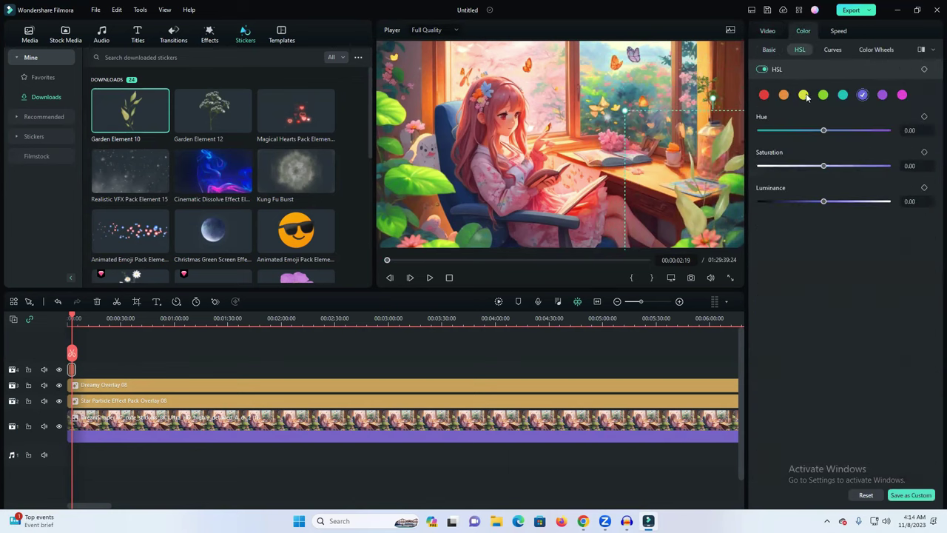
pyautogui.click(824, 96)
pyautogui.moveTo(824, 130); pyautogui.dragTo(761, 131)
pyautogui.click(805, 95)
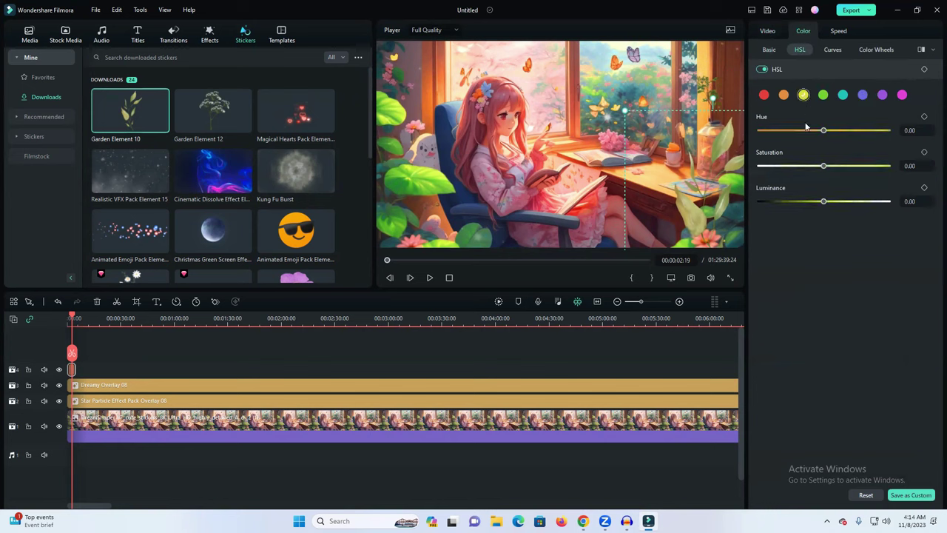
pyautogui.moveTo(825, 130); pyautogui.dragTo(863, 134)
pyautogui.click(429, 278)
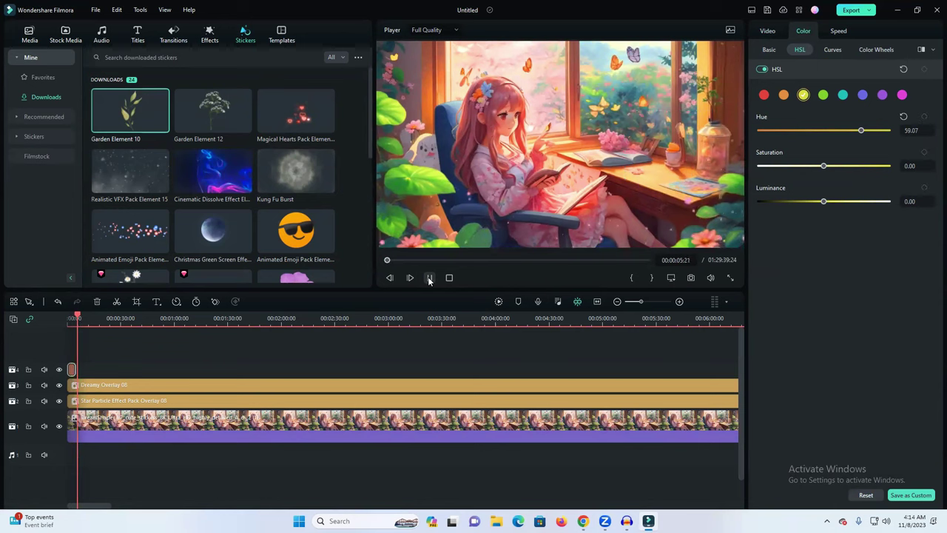
pyautogui.click(429, 277)
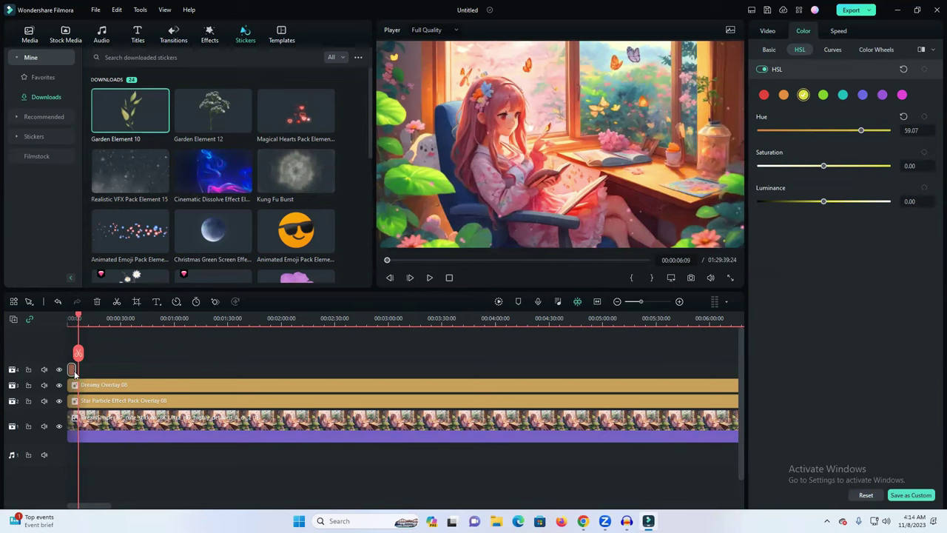
# Step: Paste two copies of the leaf sticker on its track and close the gaps so all three run back to back
pyautogui.click(124, 318)
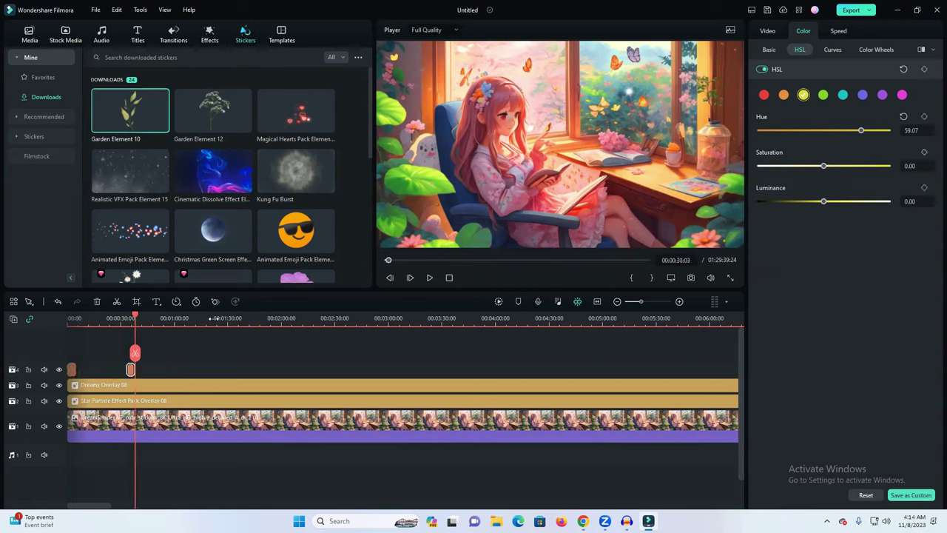
pyautogui.click(182, 361)
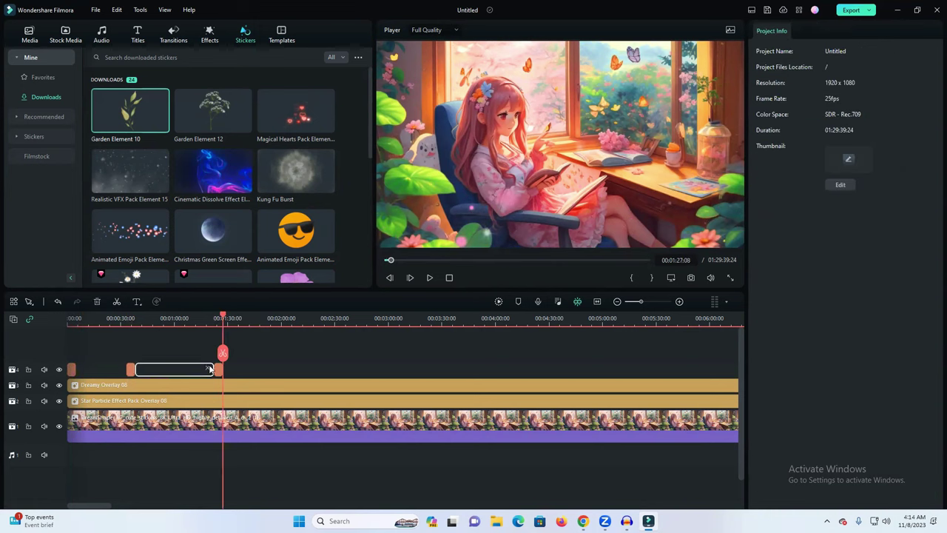
pyautogui.click(209, 368)
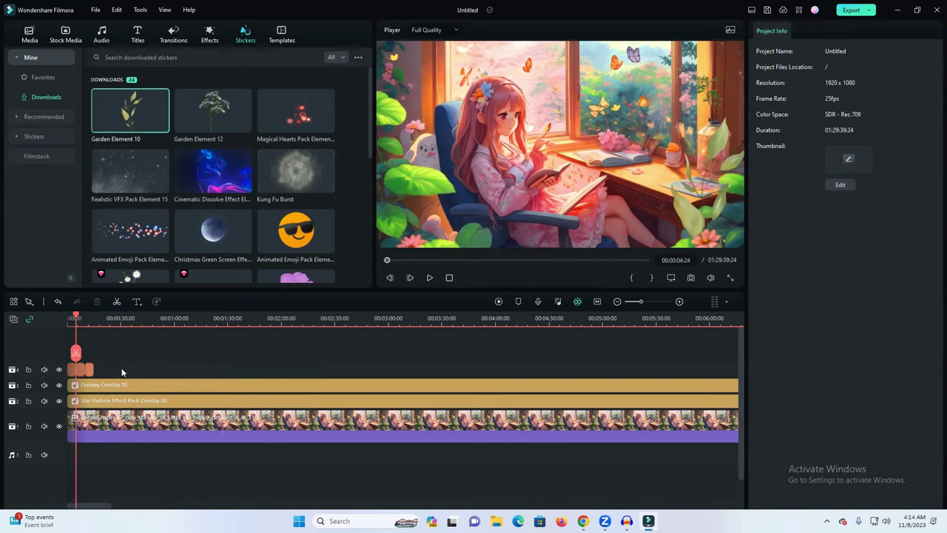
# Step: Copy the three leaf stickers, paste them twice further along the same track, and close the gap before each pasted group
pyautogui.keyDown('ctrl'); pyautogui.click(83, 371); pyautogui.keyUp('ctrl')
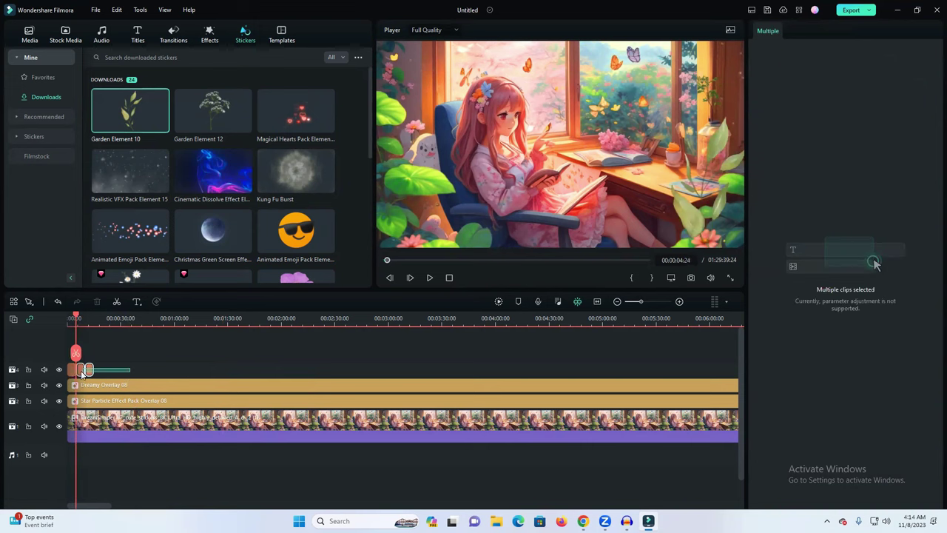
pyautogui.click(168, 318)
pyautogui.hotkey('ctrl', 'v')
pyautogui.click(163, 370)
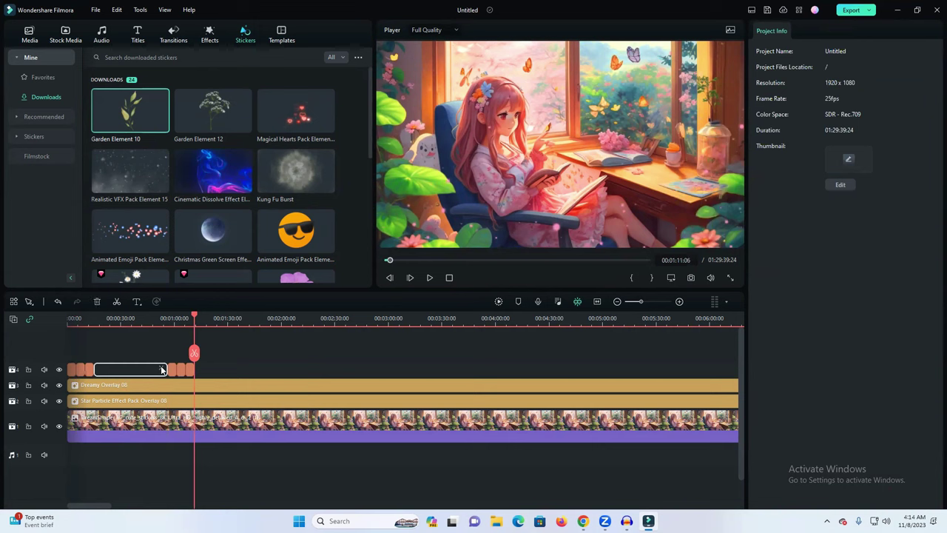
pyautogui.press('Delete')
pyautogui.click(201, 318)
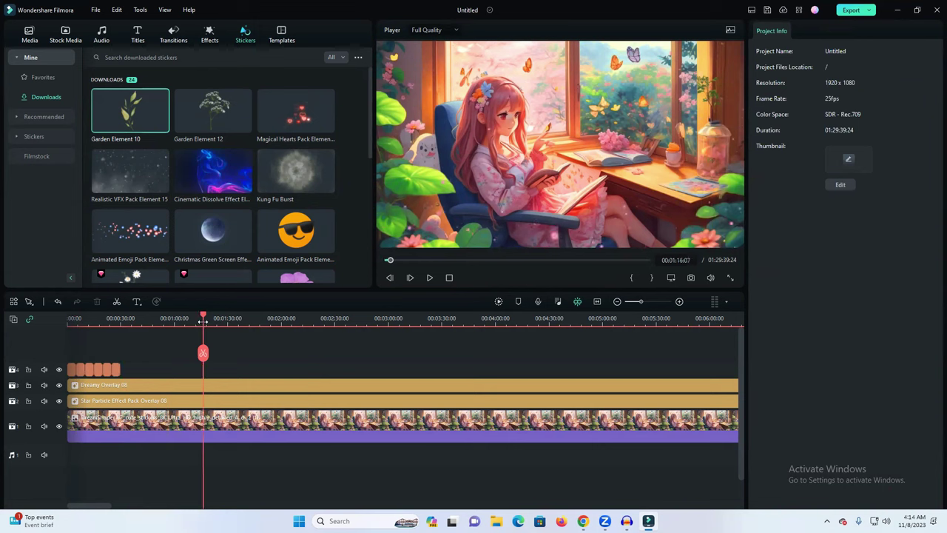
pyautogui.hotkey('ctrl', 'v')
pyautogui.click(170, 375)
pyautogui.press('Delete')
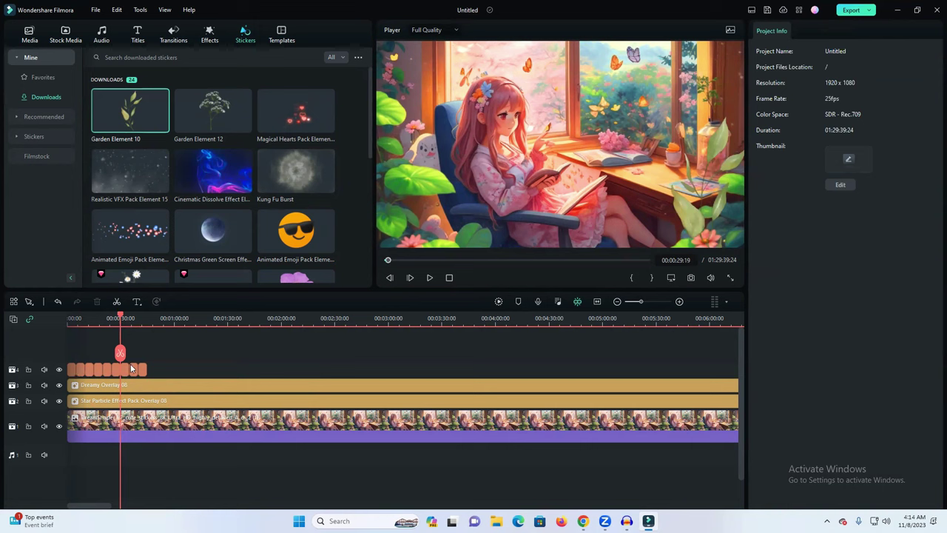
# Step: Copy all nine leaf stickers, paste the group twice further along the track, and close the gap before each group
pyautogui.moveTo(168, 375); pyautogui.dragTo(60, 357)
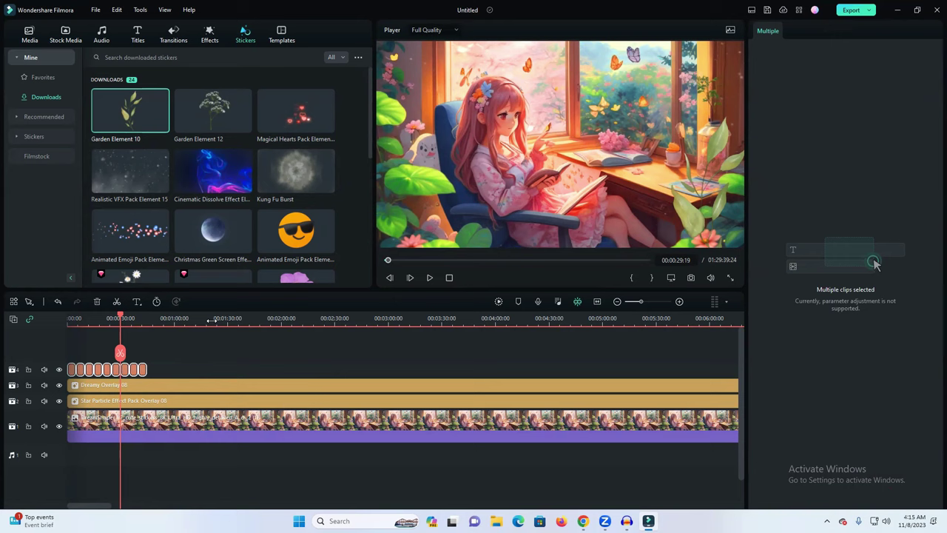
pyautogui.hotkey('ctrl', 'v')
pyautogui.click(204, 369)
pyautogui.press('Delete')
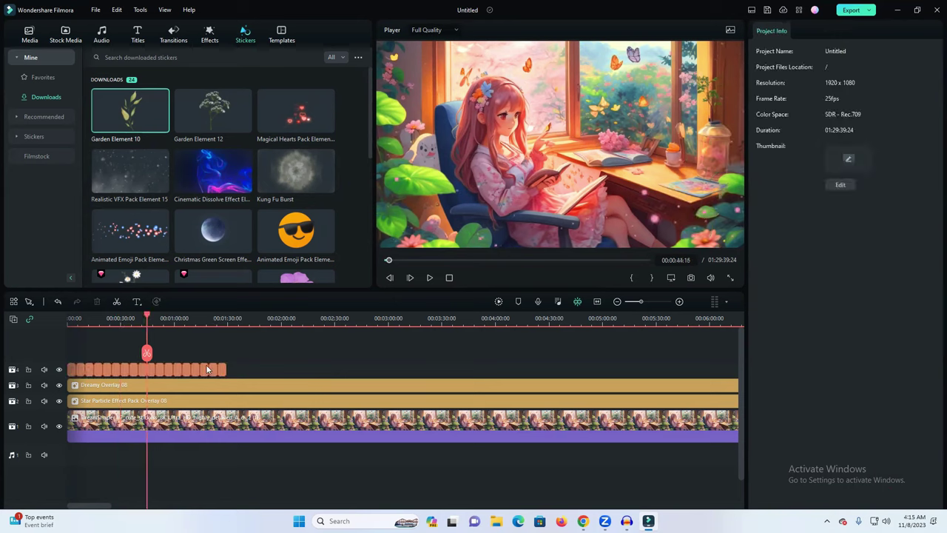
pyautogui.click(328, 320)
pyautogui.hotkey('ctrl', 'v')
pyautogui.click(269, 368)
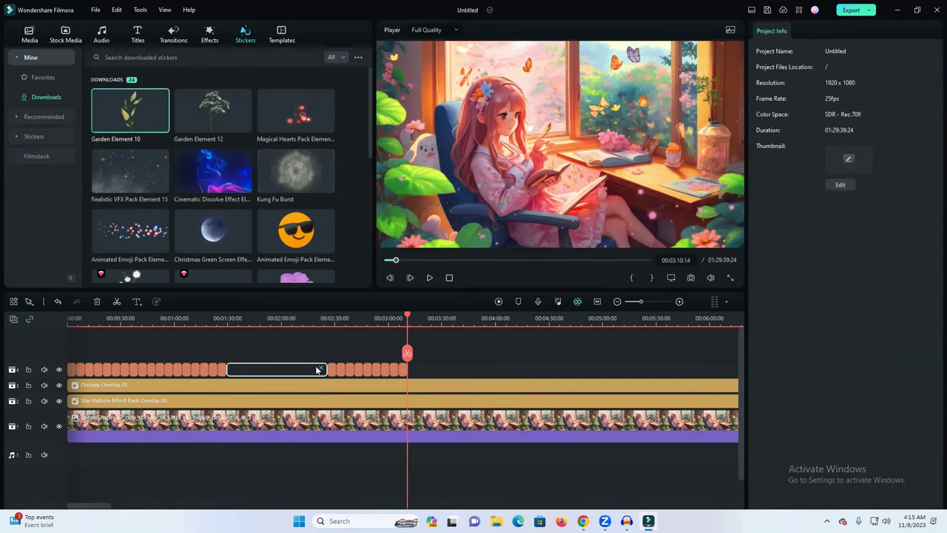
pyautogui.press('Delete')
# Step: Copy the entire run of leaf stickers, paste it once after itself, and close the gap between the two runs
pyautogui.moveTo(359, 369); pyautogui.dragTo(75, 376)
pyautogui.hotkey('ctrl', 'c')
pyautogui.hotkey('ctrl', 'v')
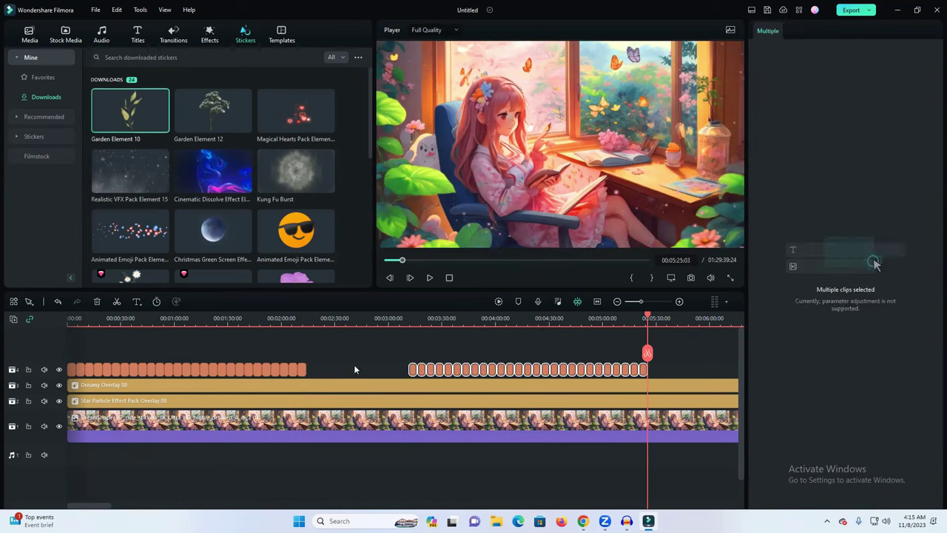
pyautogui.click(353, 367)
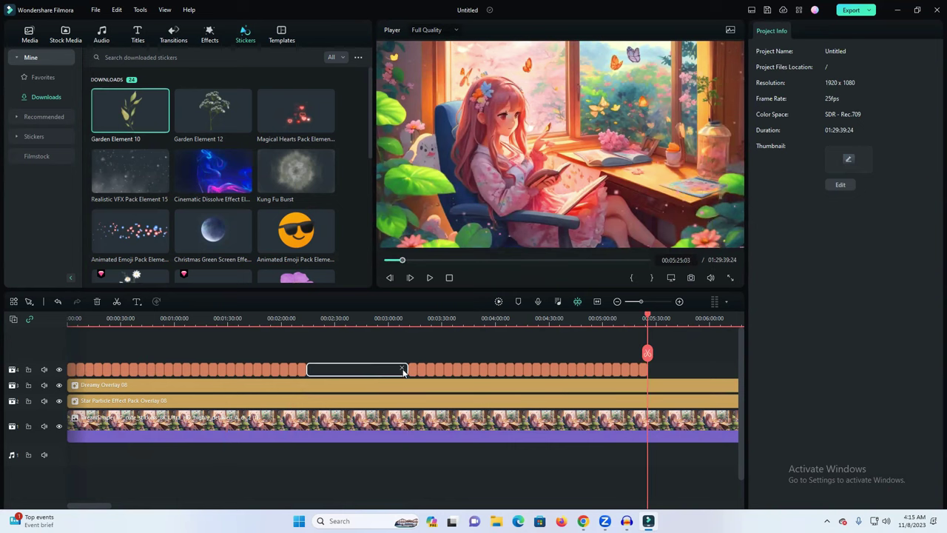
pyautogui.press('Delete')
# Step: Copy the whole leaf sticker run and paste five copies at intervals along the full timeline, up to about the one-hour mark
pyautogui.moveTo(639, 303); pyautogui.dragTo(627, 302)
pyautogui.moveTo(75, 378); pyautogui.dragTo(40, 373)
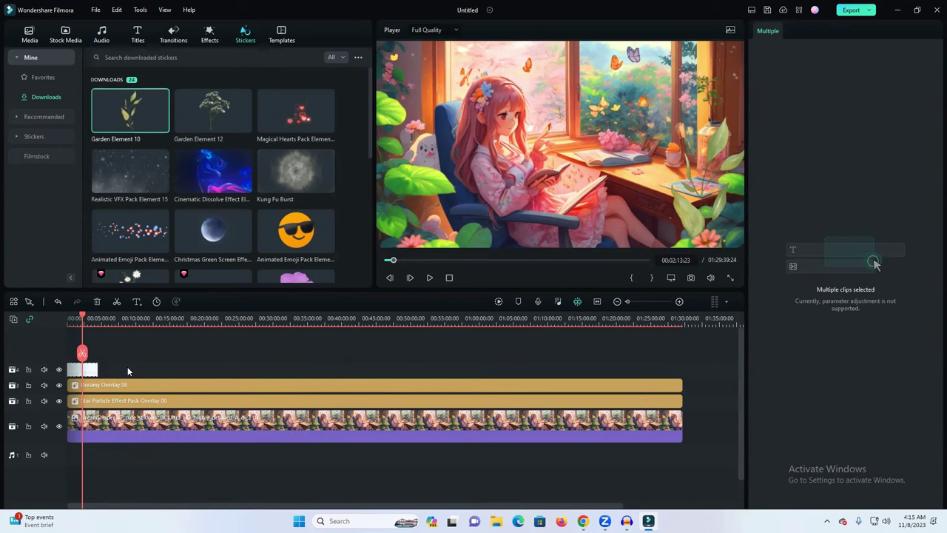
pyautogui.hotkey('ctrl', 'v')
pyautogui.hotkey('ctrl', 'v')
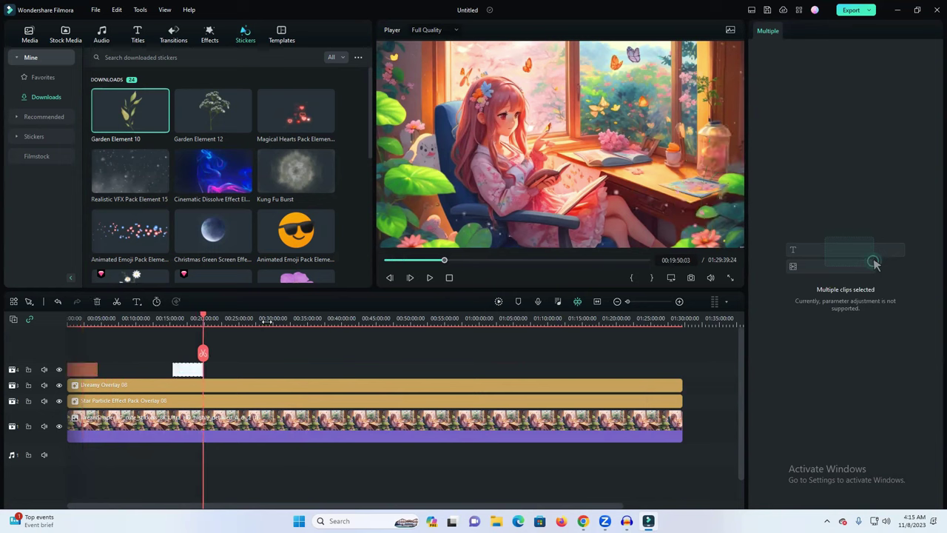
pyautogui.click(346, 319)
pyautogui.hotkey('ctrl', 'v')
pyautogui.click(428, 318)
pyautogui.hotkey('ctrl', 'v')
pyautogui.click(484, 318)
pyautogui.hotkey('ctrl', 'v')
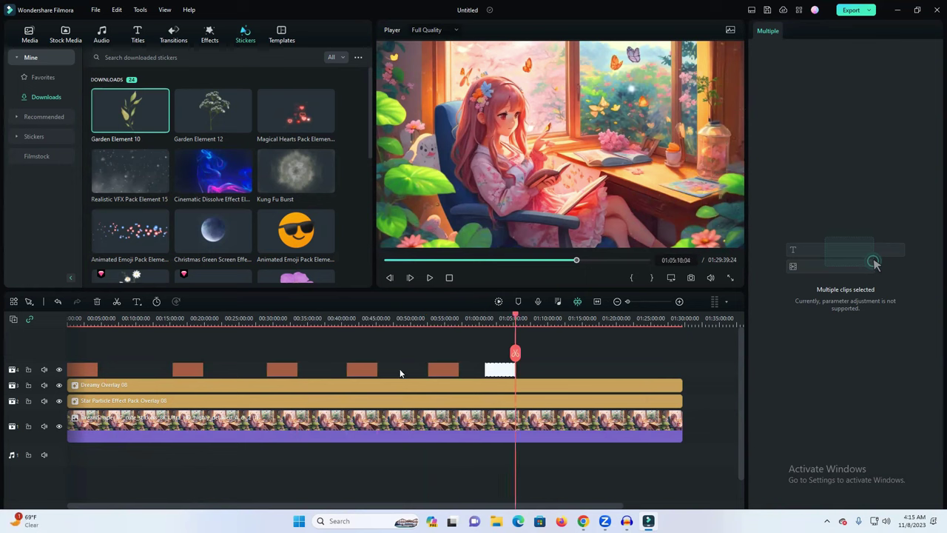
# Step: Delete all the gaps between the pasted leaf sticker blocks so they form one continuous run from the start
pyautogui.click(420, 370)
pyautogui.press('Delete')
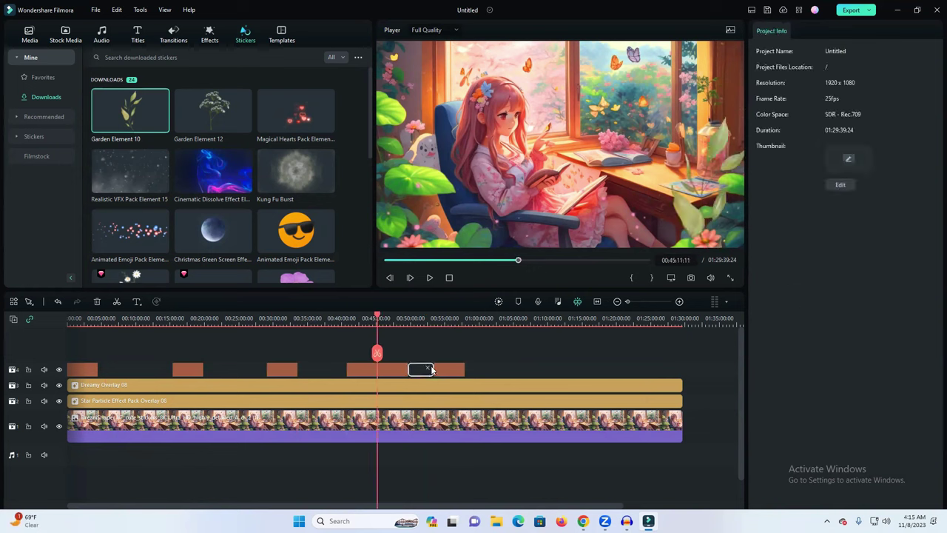
pyautogui.press('Delete')
pyautogui.click(323, 370)
pyautogui.press('Delete')
pyautogui.click(234, 369)
pyautogui.press('Delete')
pyautogui.click(153, 371)
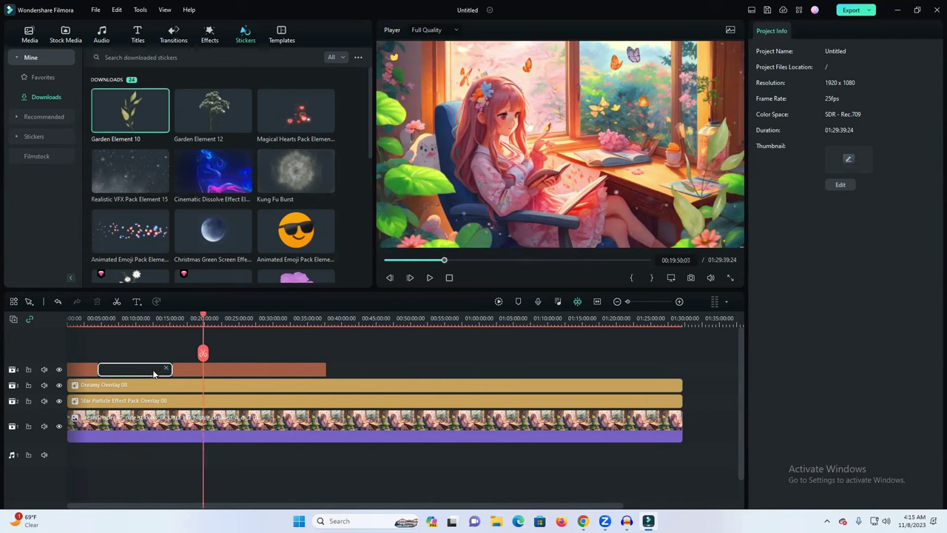
pyautogui.press('Delete')
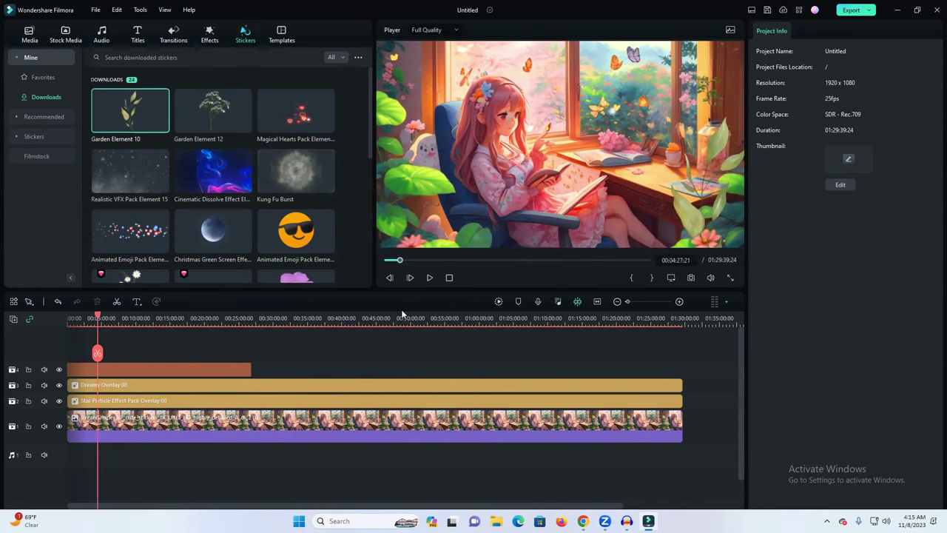
# Step: Copy most of the continuous leaf sticker run, paste it twice toward the timeline's end, and delete both gaps between the blocks
pyautogui.moveTo(279, 372); pyautogui.dragTo(84, 371)
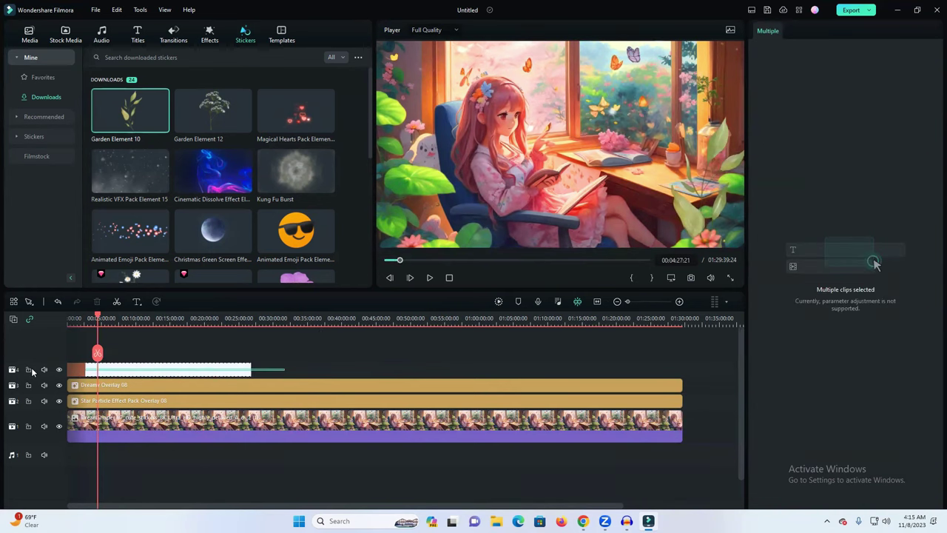
pyautogui.click(311, 318)
pyautogui.hotkey('ctrl', 'v')
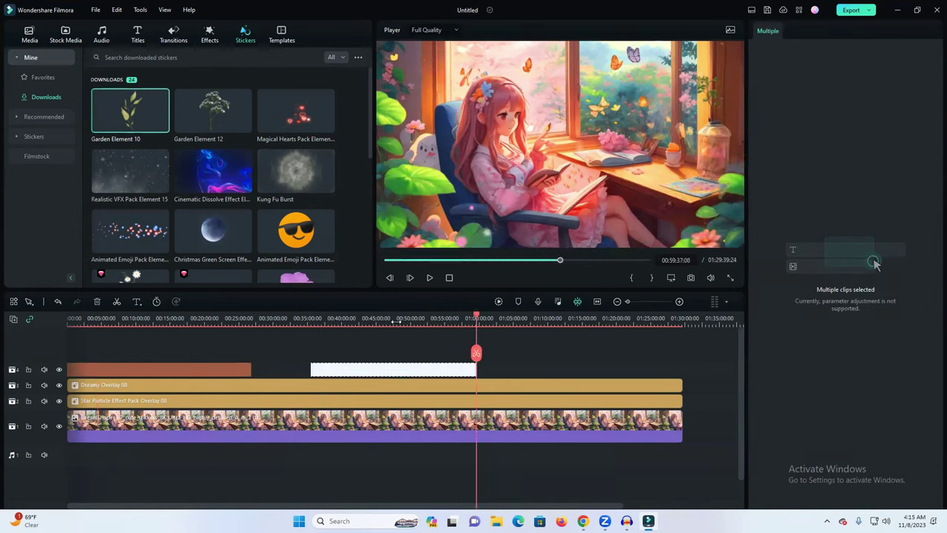
pyautogui.click(538, 324)
pyautogui.hotkey('ctrl', 'v')
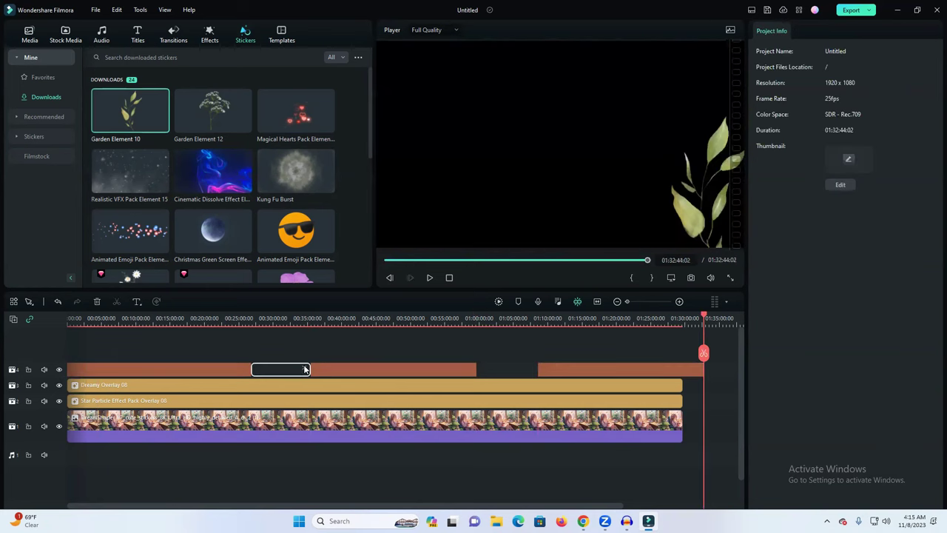
pyautogui.press('Delete')
pyautogui.click(464, 371)
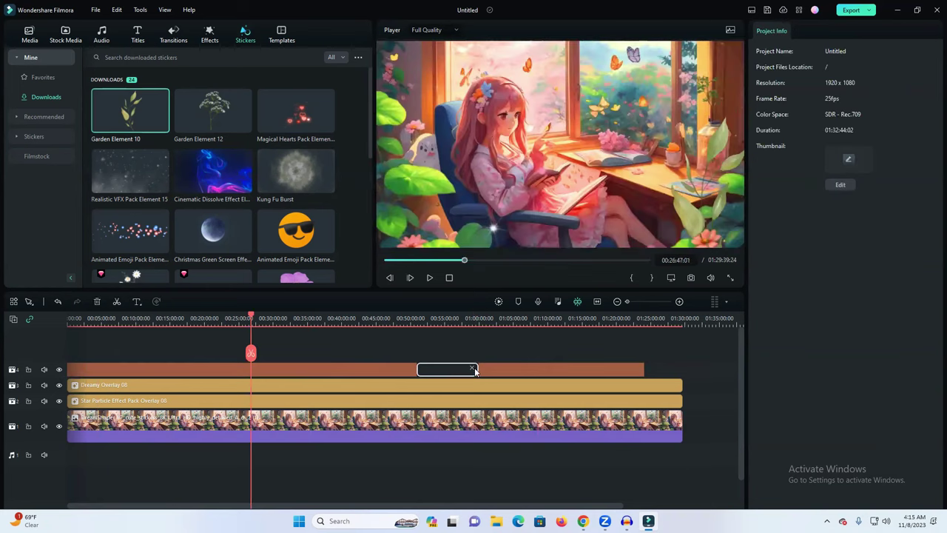
pyautogui.click(474, 369)
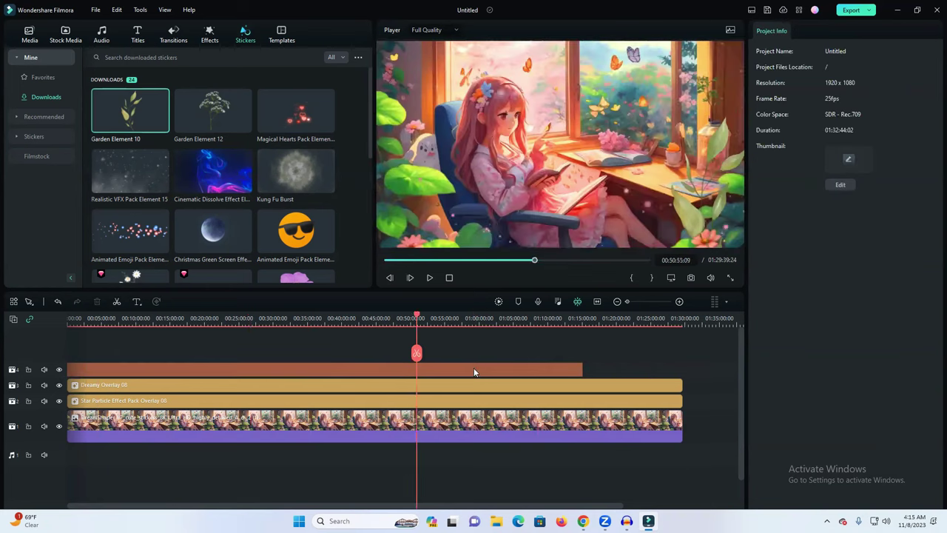
# Step: Paste the copied leaf sticker block at about 01:22:57 and delete the gap between it and the existing run
pyautogui.click(637, 319)
pyautogui.hotkey('ctrl', 'v')
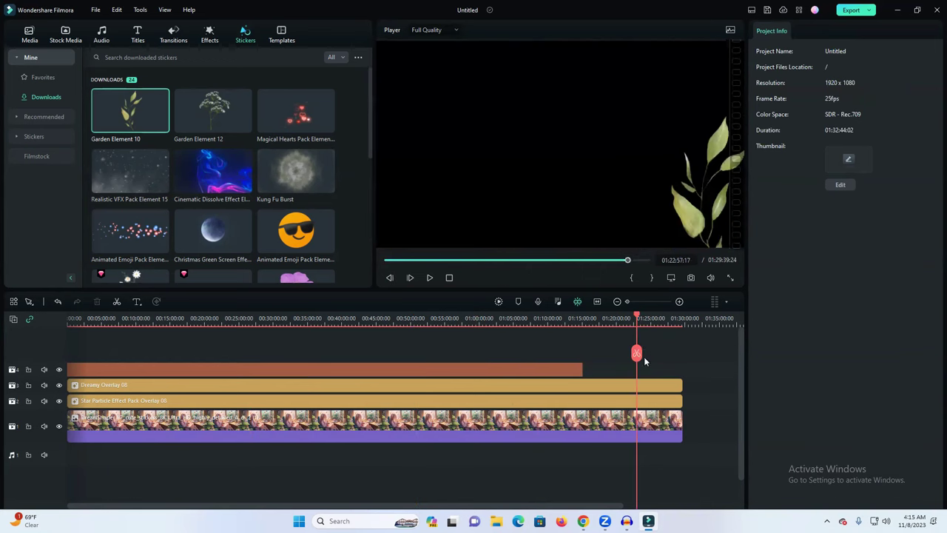
pyautogui.click(557, 371)
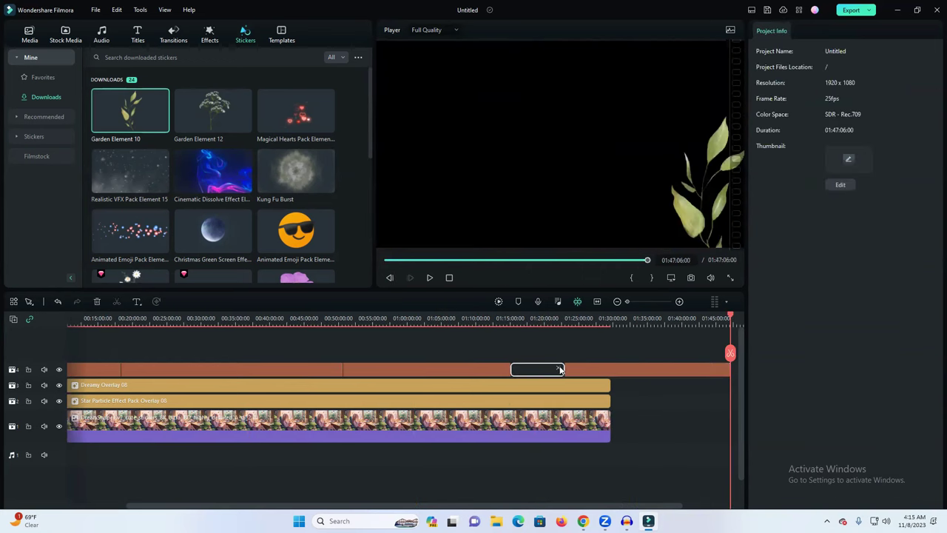
pyautogui.press('Delete')
# Step: Delete the leaf stickers that extend past the end of the illustration and overlay clips
pyautogui.click(622, 368)
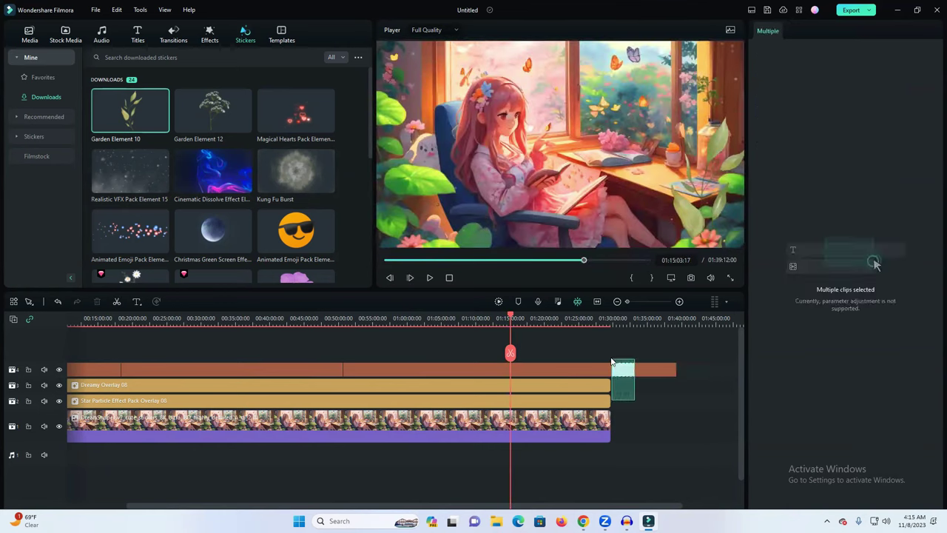
pyautogui.press('Delete')
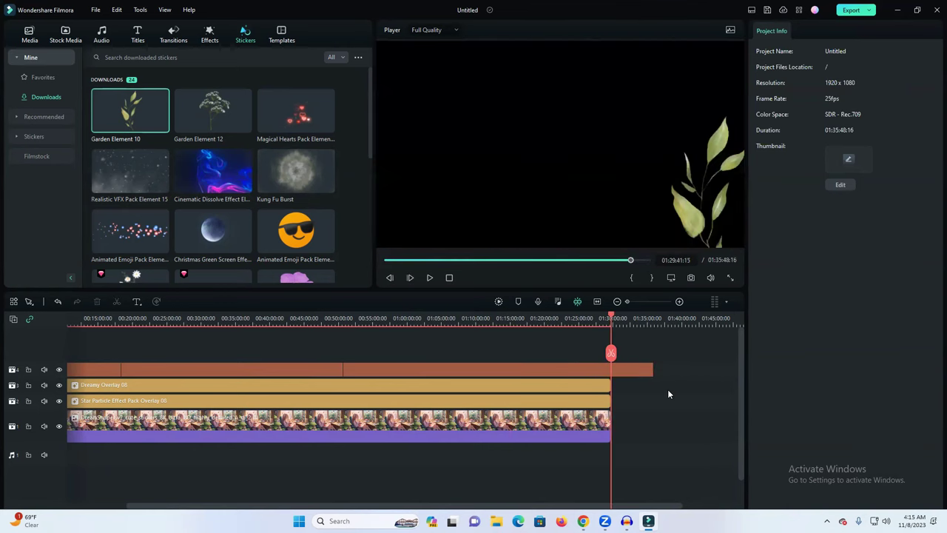
pyautogui.click(633, 368)
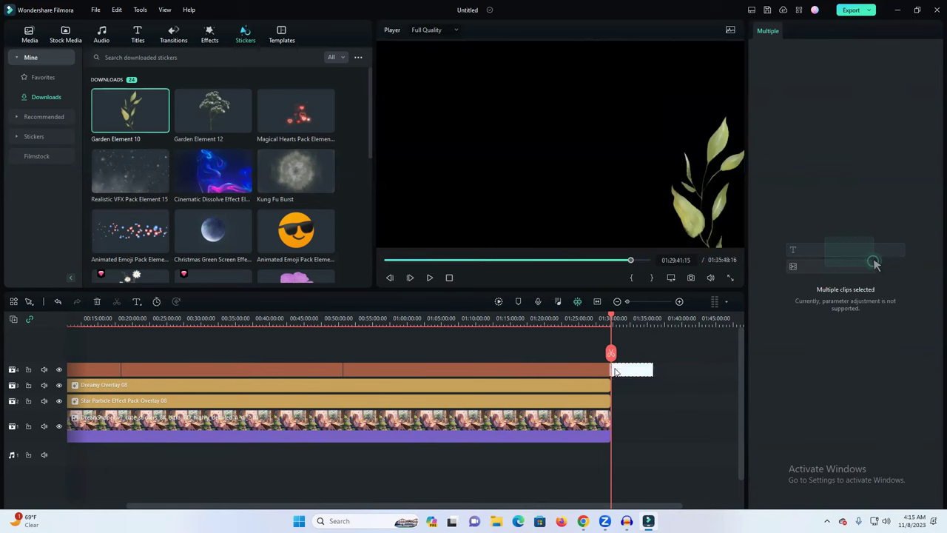
pyautogui.press('Delete')
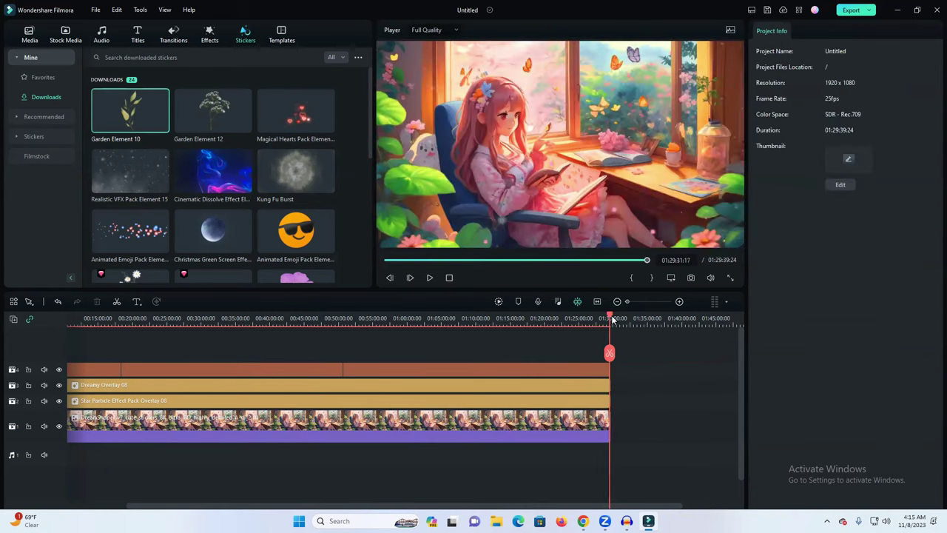
# Step: Fill the remaining end of the sticker track with two more leaf sticker copies, trimming the last one level with the overlays' end
pyautogui.press('space')
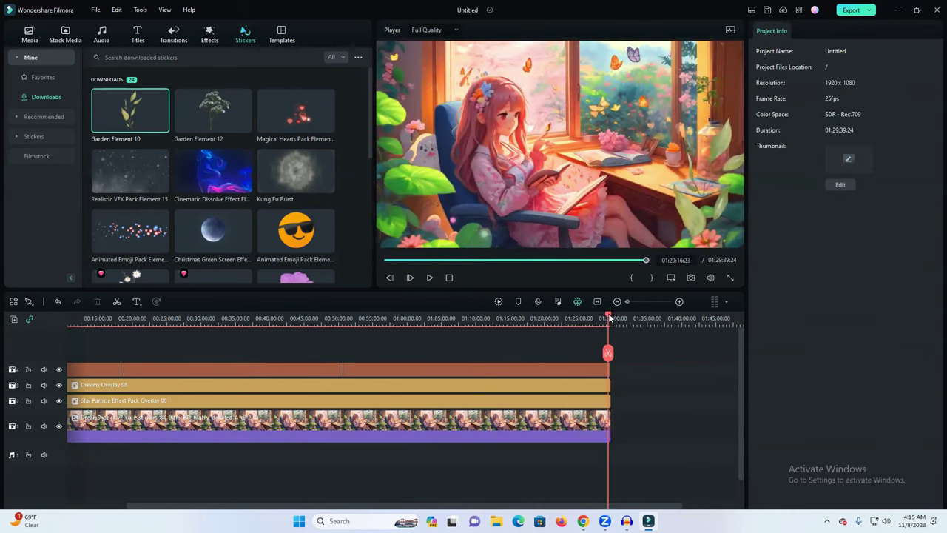
pyautogui.moveTo(629, 304); pyautogui.dragTo(648, 301)
pyautogui.click(380, 369)
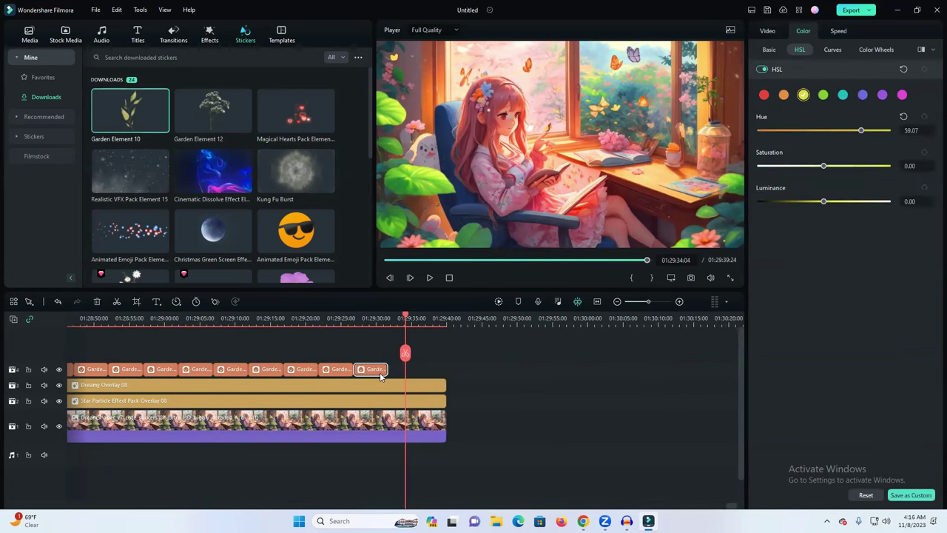
pyautogui.click(446, 385)
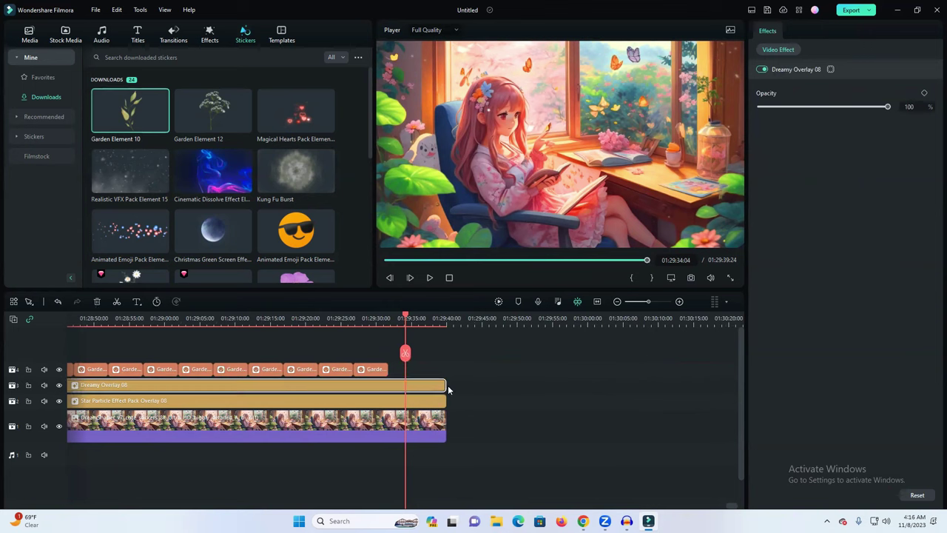
pyautogui.click(429, 385)
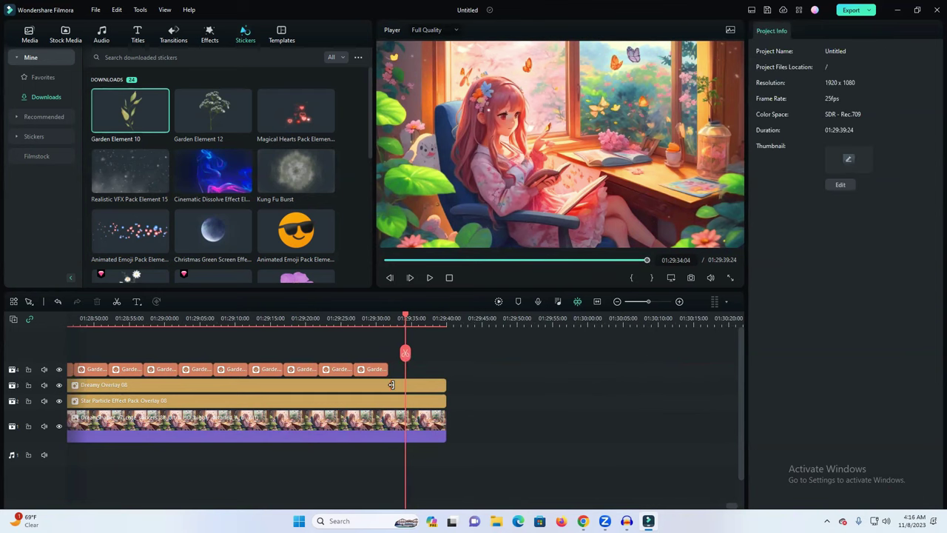
pyautogui.click(382, 370)
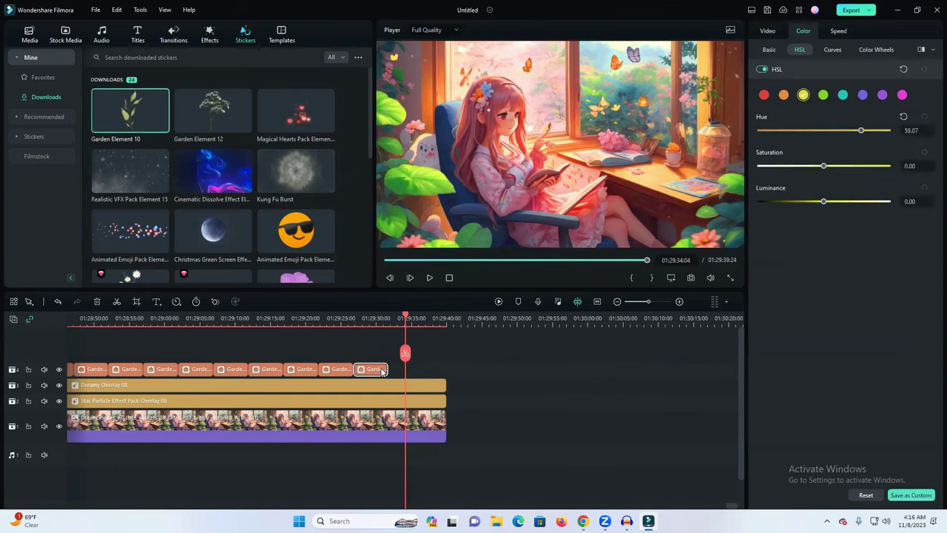
pyautogui.click(439, 320)
pyautogui.hotkey('ctrl', 'v')
pyautogui.moveTo(451, 370)
pyautogui.mouseDown()
pyautogui.moveTo(401, 370)
pyautogui.moveTo(447, 369)
pyautogui.mouseUp()
pyautogui.click(434, 319)
pyautogui.hotkey('ctrl', 'v')
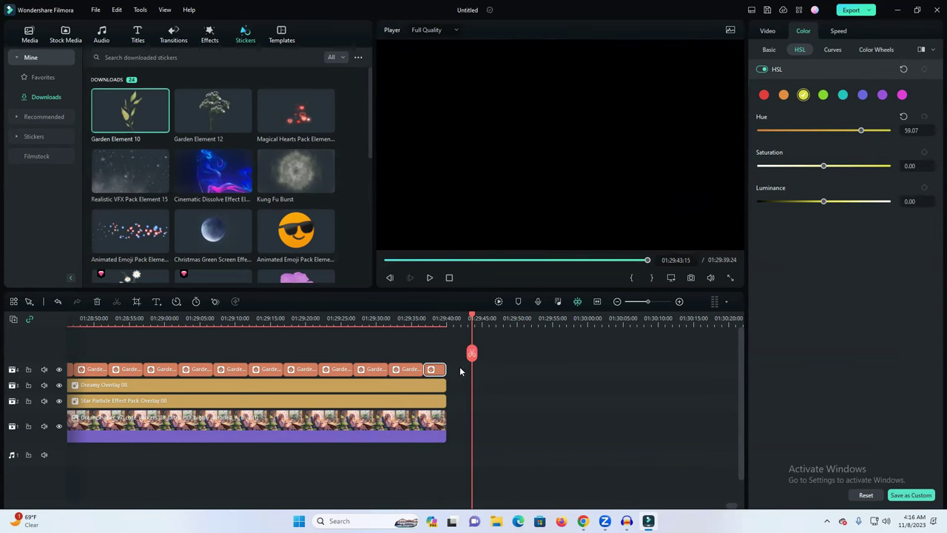
pyautogui.moveTo(473, 318); pyautogui.dragTo(364, 318)
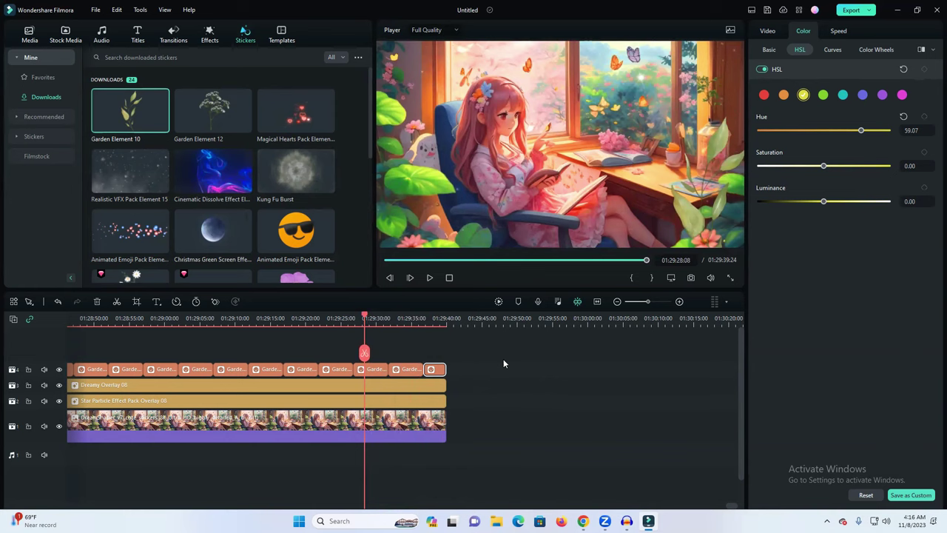
# Step: Try to add the paid butterfly sticker on a new track above the leaf stickers
pyautogui.scroll(-1, 276, 241)
pyautogui.scroll(-1, 280, 241)
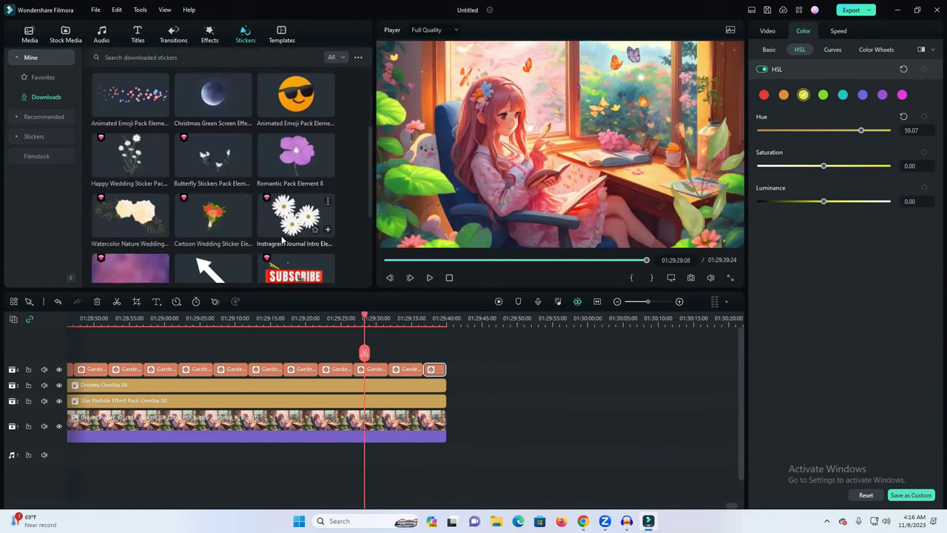
pyautogui.moveTo(202, 151); pyautogui.dragTo(247, 353)
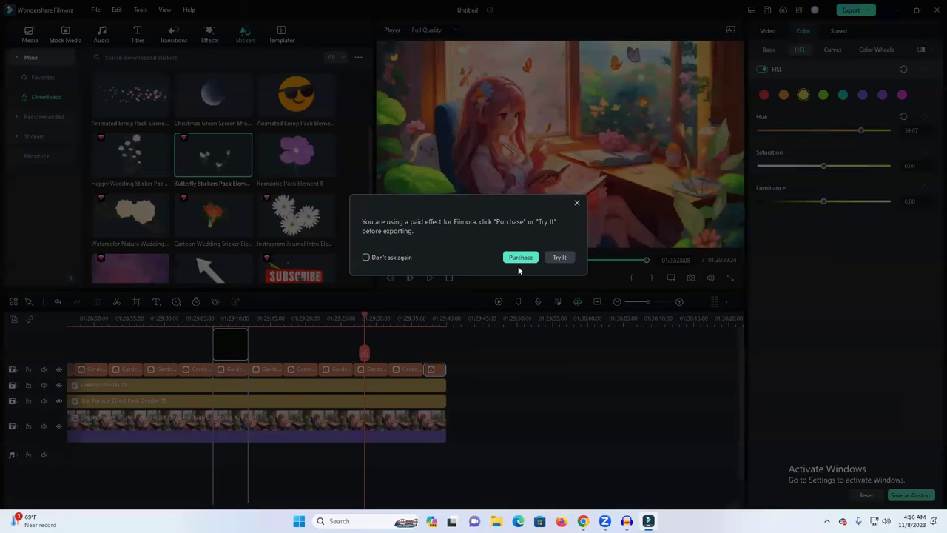
pyautogui.click(577, 202)
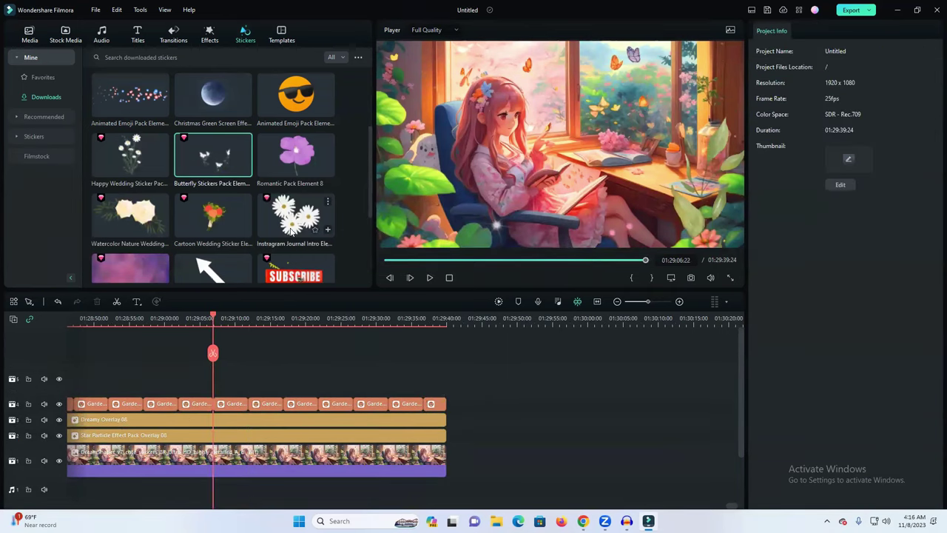
# Step: Add the purple flower sticker Romantic Pack Element 8 above the leaf stickers and shrink it into the picture's lower-left corner
pyautogui.moveTo(295, 157); pyautogui.dragTo(352, 371)
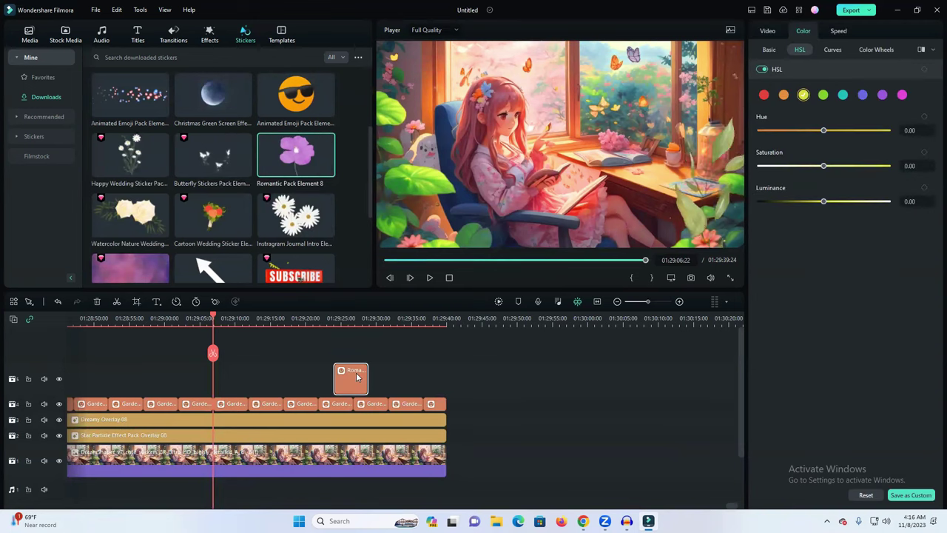
pyautogui.click(356, 318)
pyautogui.click(353, 318)
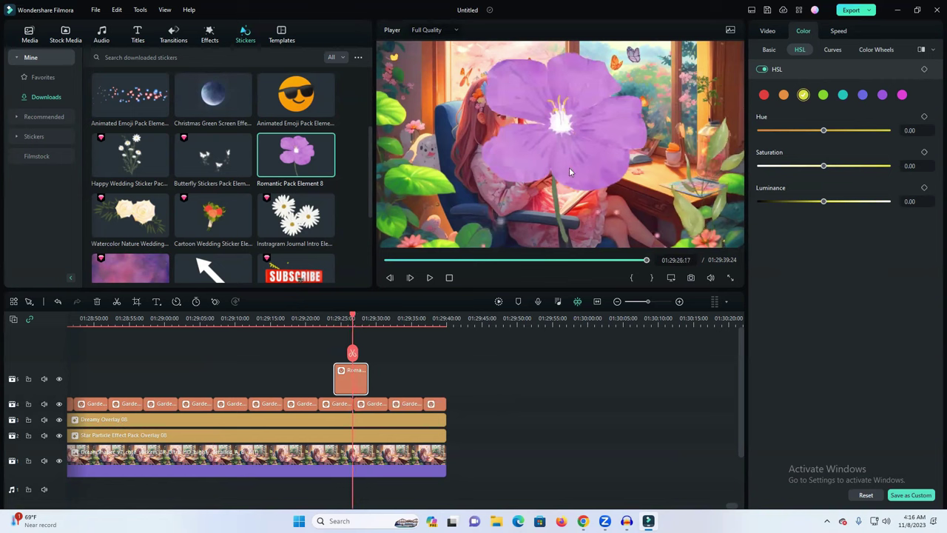
pyautogui.moveTo(664, 42); pyautogui.dragTo(431, 207)
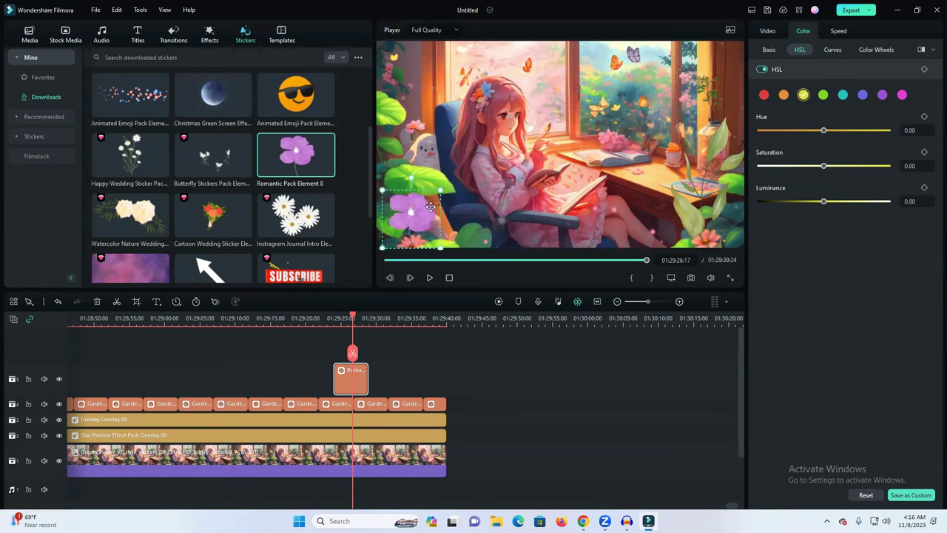
# Step: Preview the purple flower sticker and delete it from the upper track
pyautogui.click(428, 278)
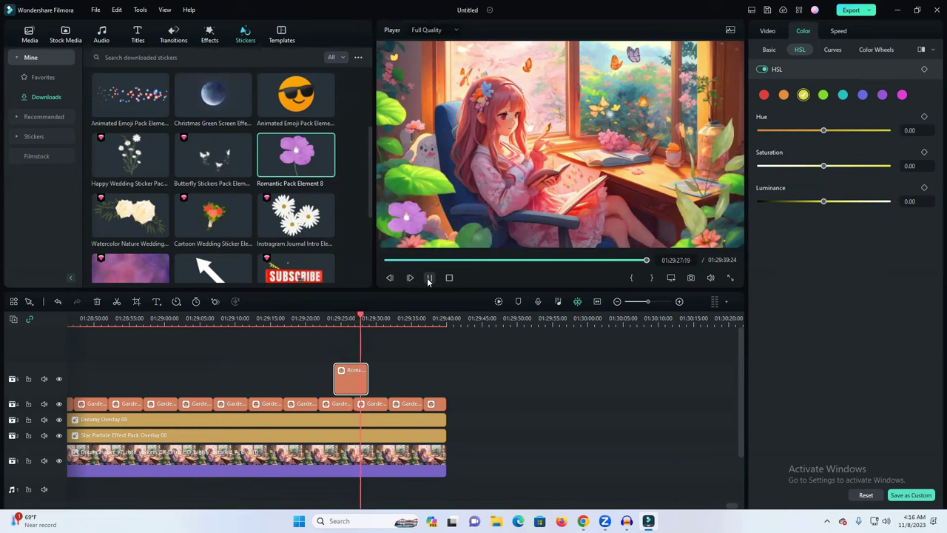
pyautogui.click(335, 317)
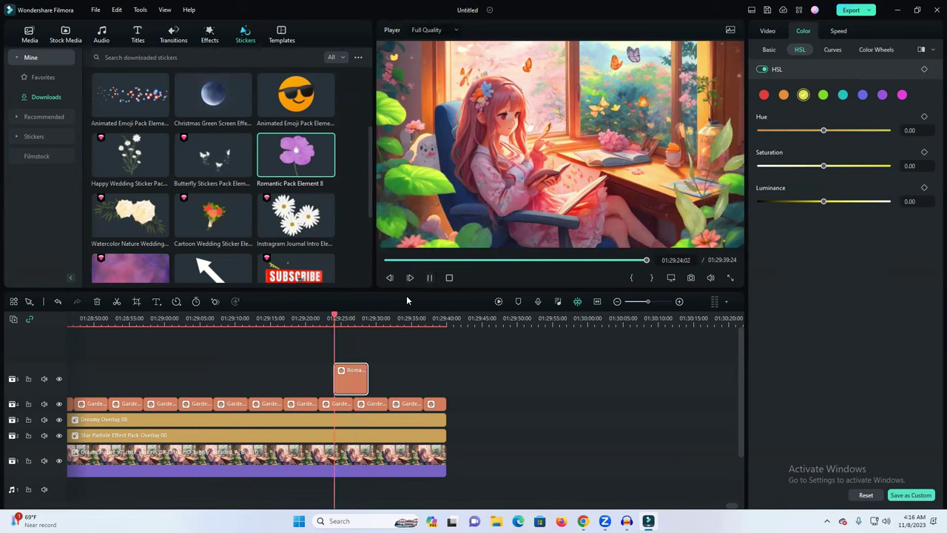
pyautogui.click(430, 278)
pyautogui.press('Delete')
# Step: Add the Garden Element 12 sticker on the upper track at about 01:29:17 and shrink it into the picture's lower-left corner
pyautogui.scroll(-4, 214, 218)
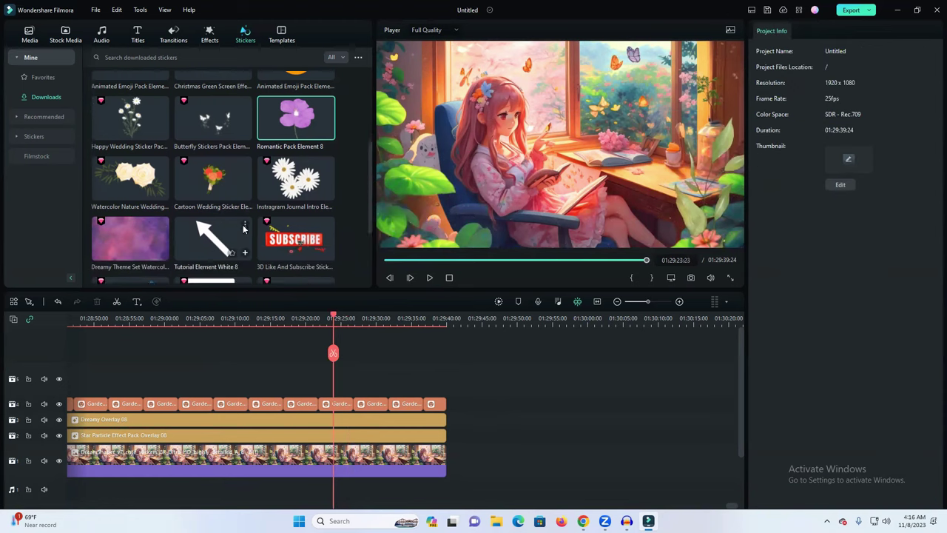
pyautogui.scroll(5, 227, 217)
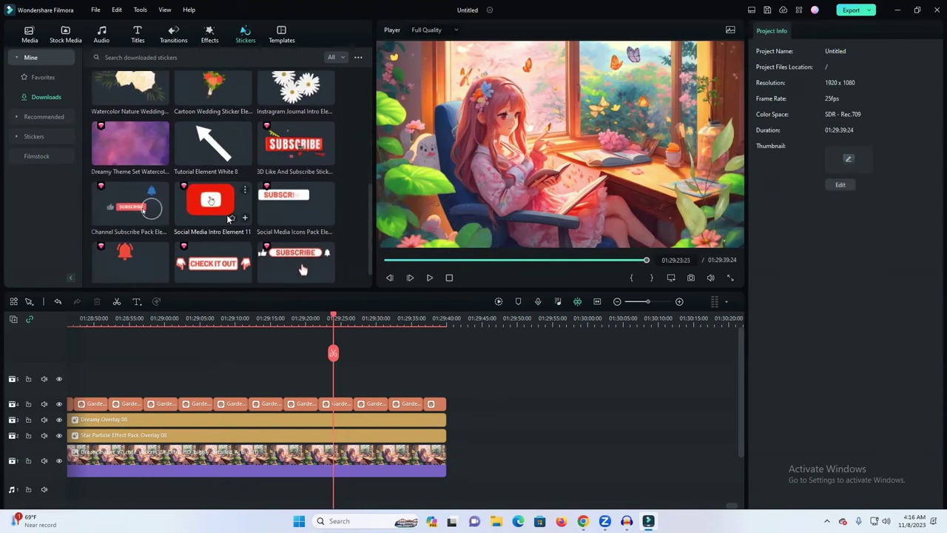
pyautogui.click(203, 117)
pyautogui.moveTo(202, 111); pyautogui.dragTo(297, 374)
pyautogui.click(292, 319)
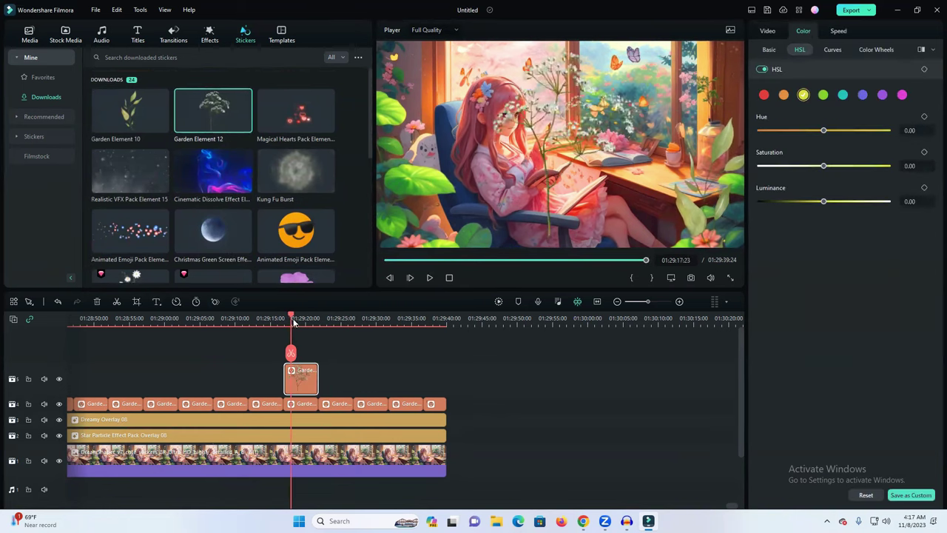
pyautogui.click(566, 175)
pyautogui.moveTo(664, 43); pyautogui.dragTo(604, 103)
pyautogui.moveTo(552, 167); pyautogui.dragTo(423, 247)
pyautogui.click(432, 279)
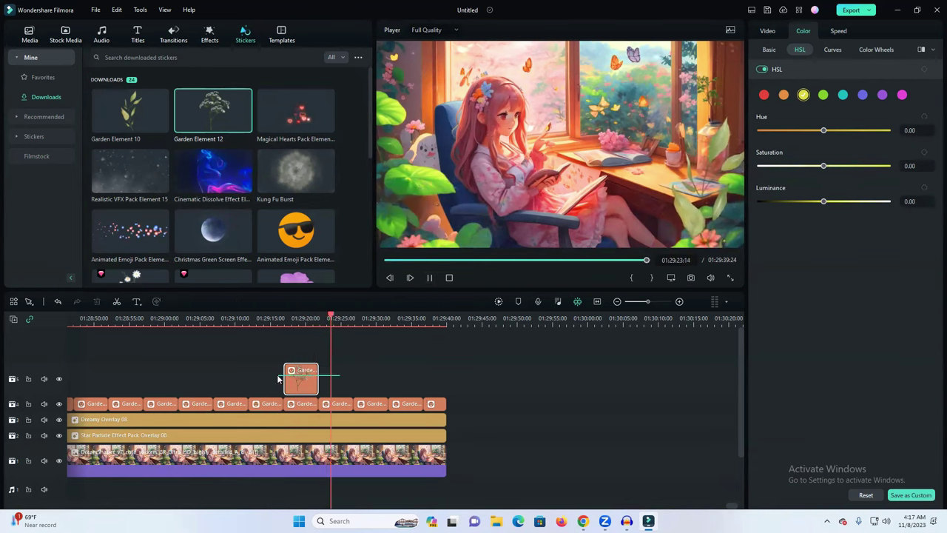
# Step: Paste a leaf sticker copy on the upper track and place it directly after the Garden Element 12 clip
pyautogui.hotkey('ctrl', 'v')
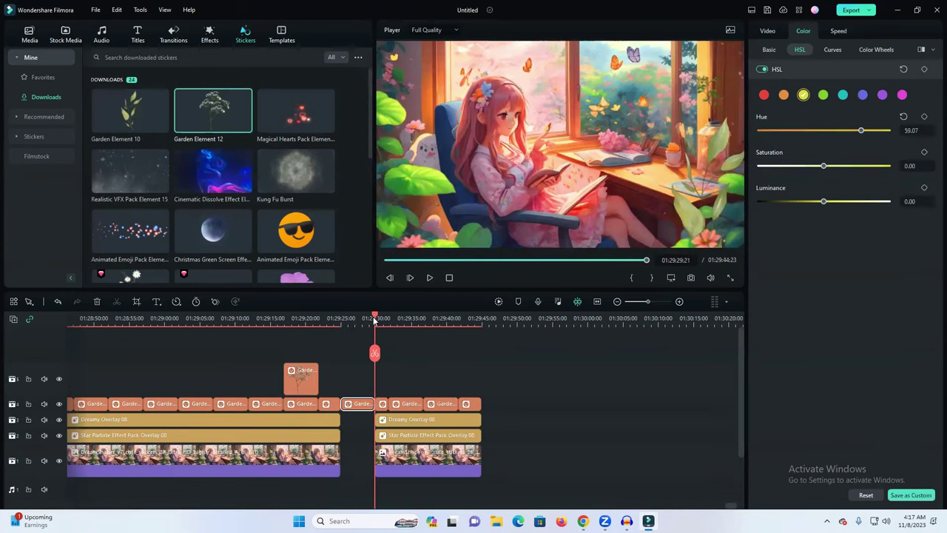
pyautogui.hotkey('ctrl', 'z')
pyautogui.click(373, 385)
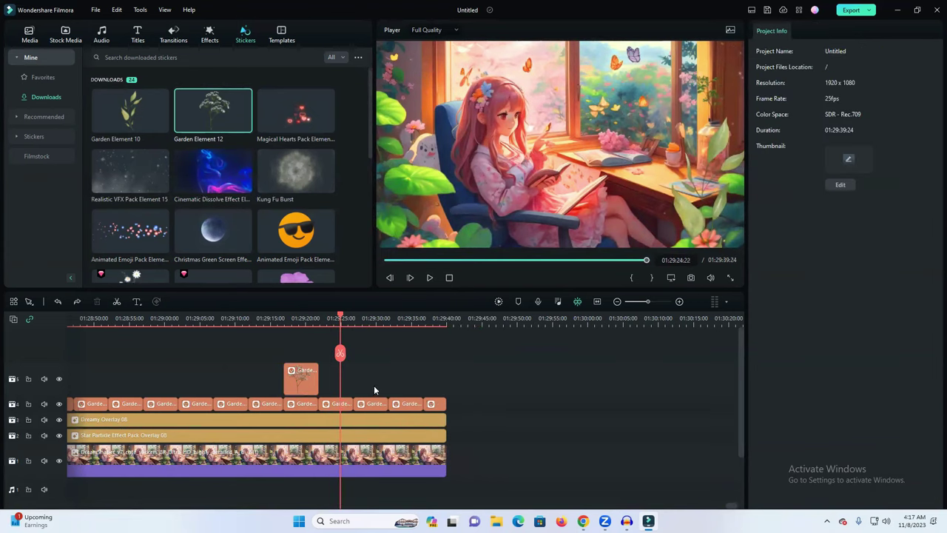
pyautogui.hotkey('ctrl', 'v')
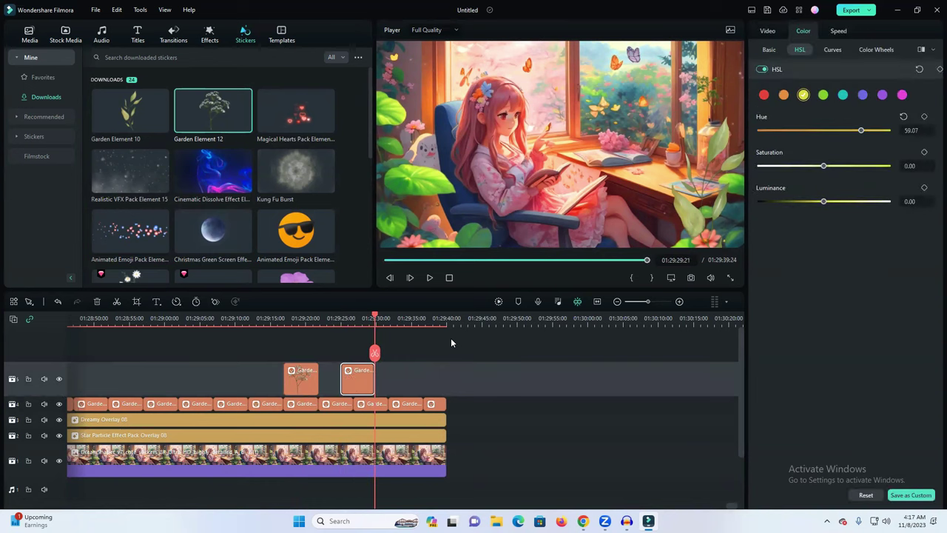
pyautogui.moveTo(347, 375); pyautogui.dragTo(267, 383)
# Step: Copy the two upper-track stickers, paste the pair after them, and delete the gap in between
pyautogui.click(400, 375)
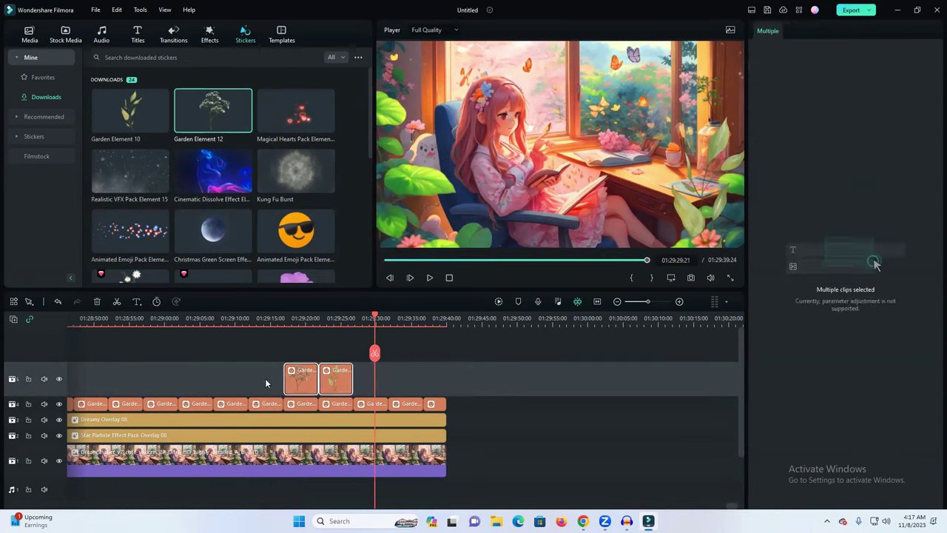
pyautogui.click(426, 319)
pyautogui.hotkey('ctrl', 'v')
pyautogui.click(398, 377)
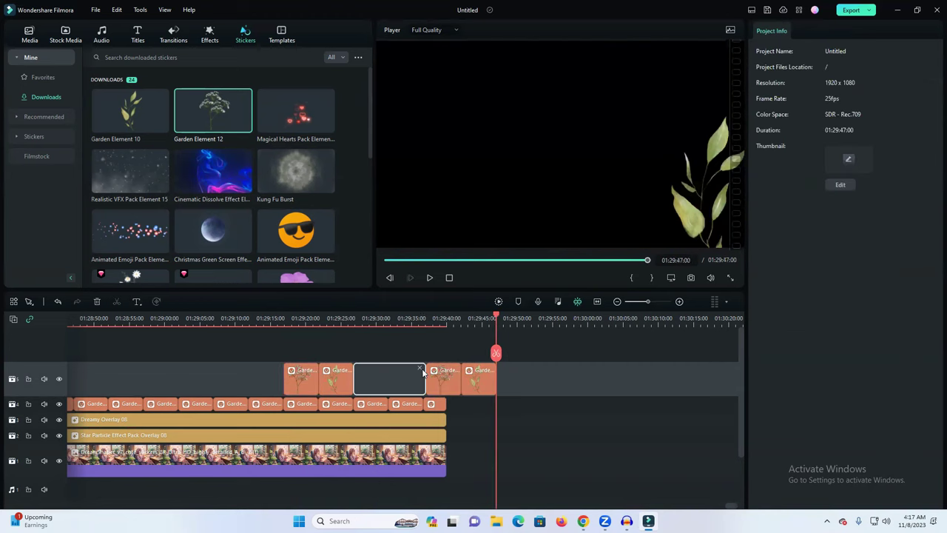
pyautogui.press('Delete')
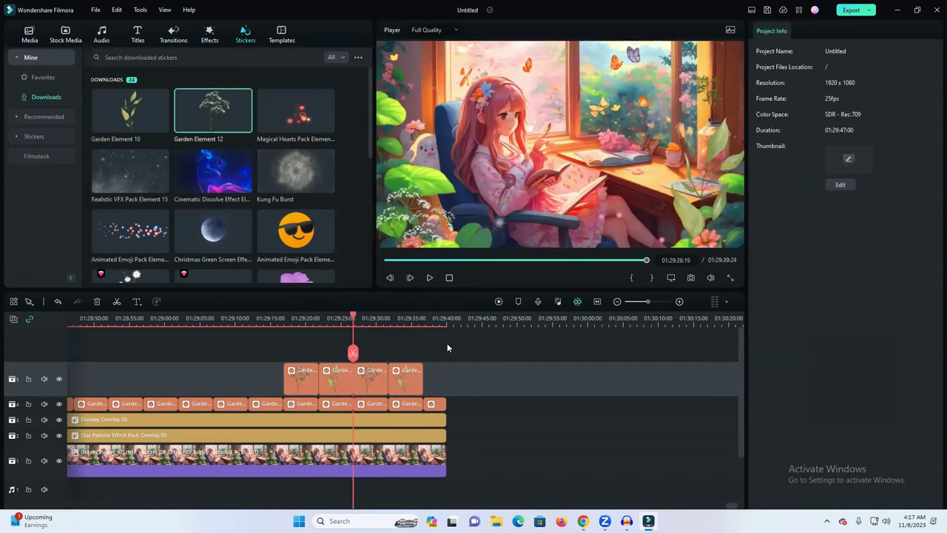
# Step: Paste the sticker pair once before and once after the upper-track run, snapping both pairs against it
pyautogui.click(206, 319)
pyautogui.hotkey('ctrl', 'v')
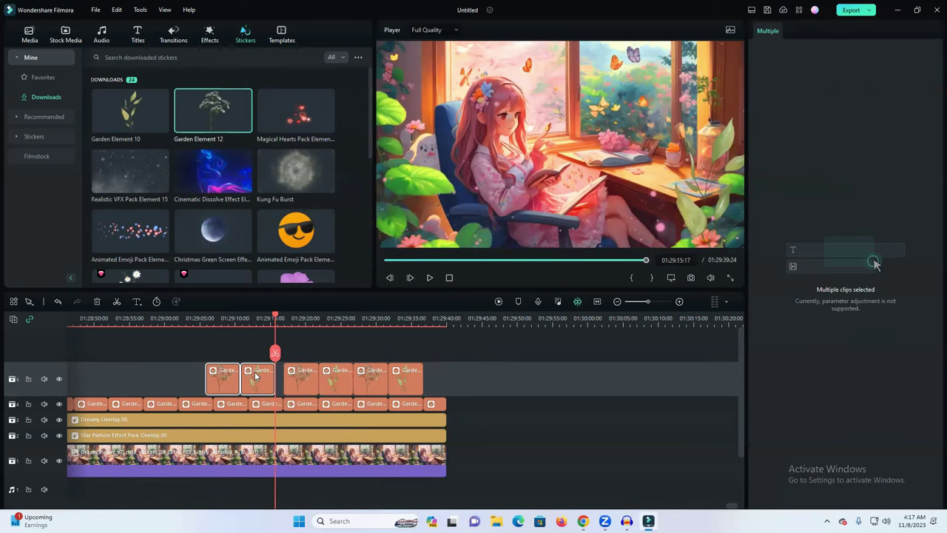
pyautogui.moveTo(261, 379); pyautogui.dragTo(268, 379)
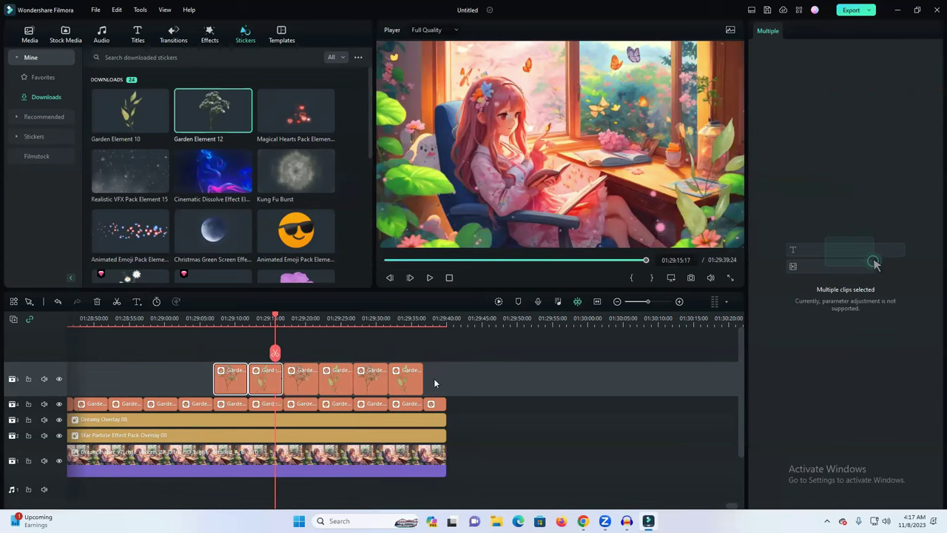
pyautogui.click(438, 381)
pyautogui.click(442, 323)
pyautogui.hotkey('ctrl', 'v')
pyautogui.moveTo(449, 379); pyautogui.dragTo(429, 379)
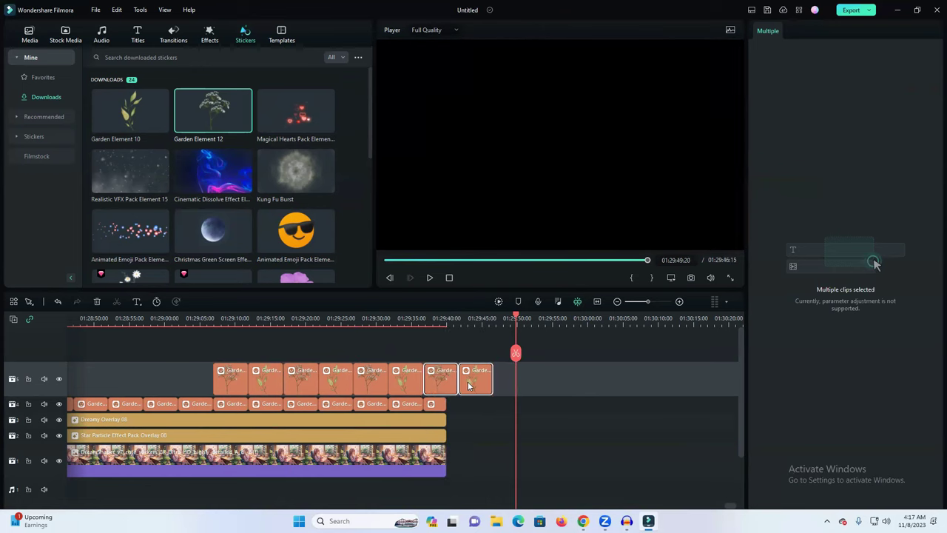
# Step: Cut off the upper-track stickers that extend past the end of the overlays at about 01:29:40
pyautogui.click(469, 385)
pyautogui.click(456, 324)
pyautogui.press('Delete')
pyautogui.click(446, 324)
pyautogui.click(453, 384)
# Step: Try to paste a copy of the upper-track sticker run at about 01:28:52, and undo the paste
pyautogui.moveTo(457, 374); pyautogui.dragTo(231, 379)
pyautogui.click(175, 323)
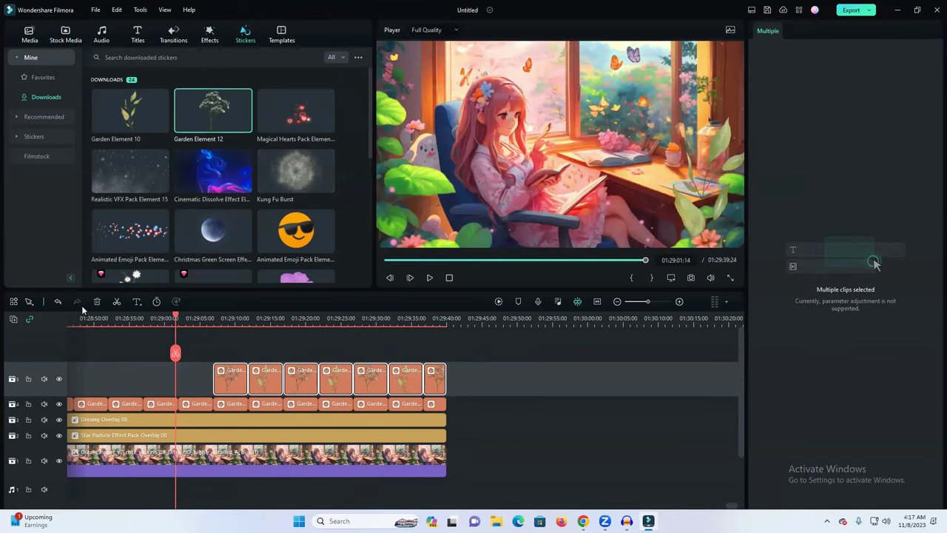
pyautogui.click(108, 318)
pyautogui.hotkey('ctrl', 'z')
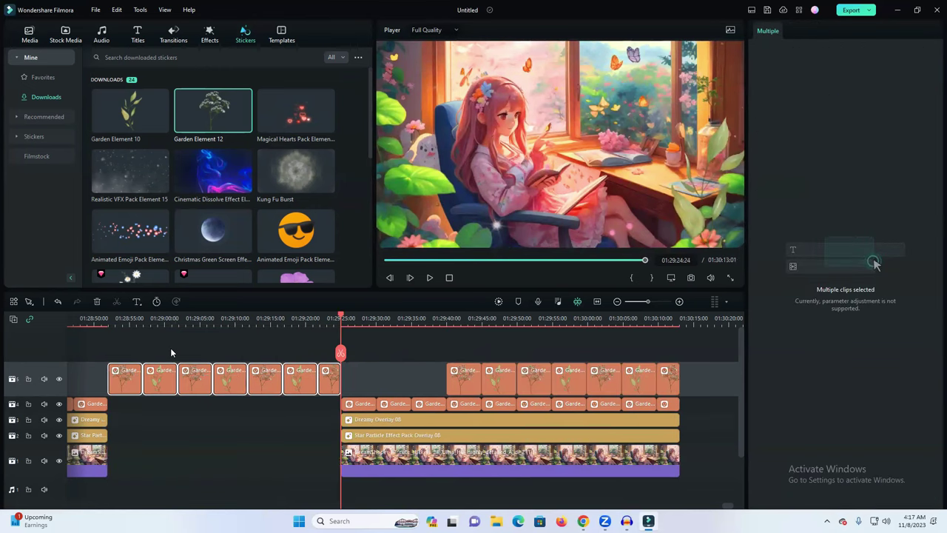
pyautogui.hotkey('ctrl', 'y')
# Step: Paste the upper-track sticker run at about 01:25:00 and delete the gap between the copy and the original run
pyautogui.click(638, 301)
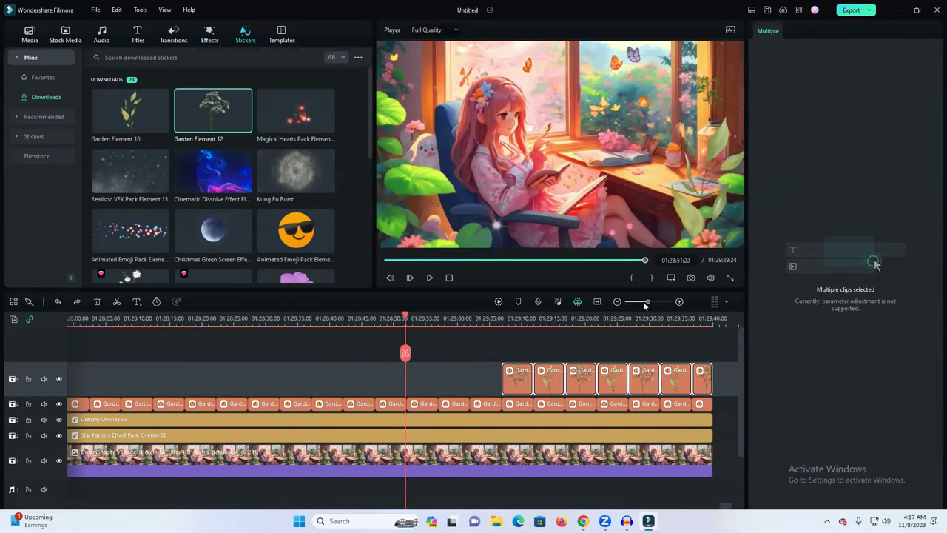
pyautogui.moveTo(528, 365); pyautogui.dragTo(388, 385)
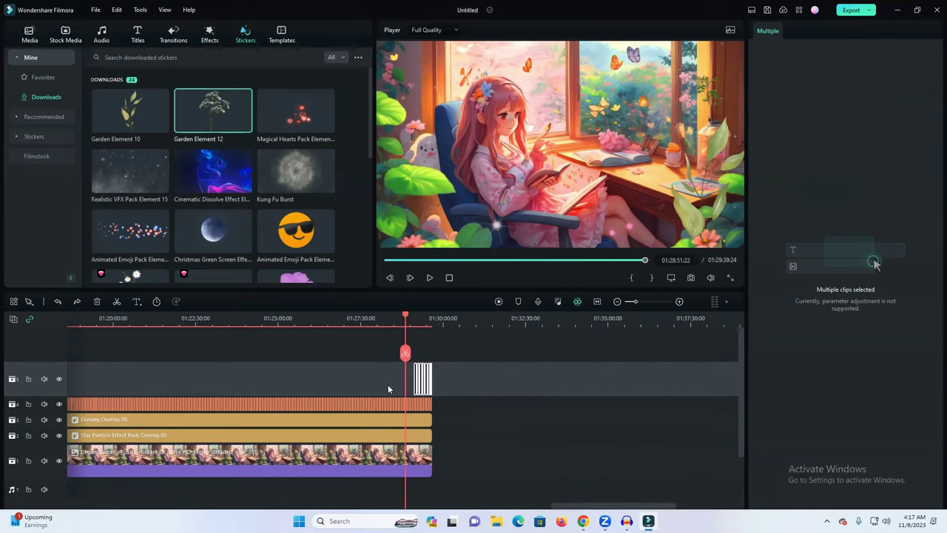
pyautogui.click(278, 320)
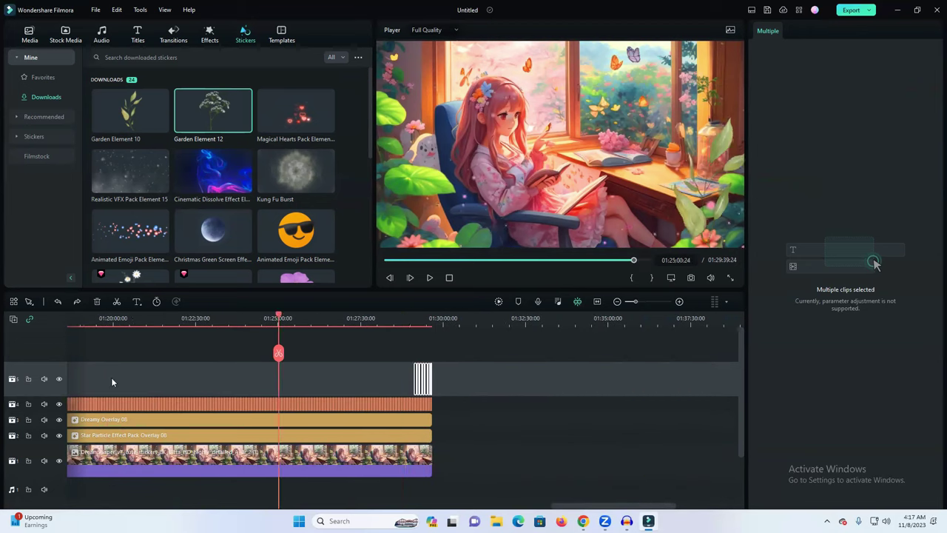
pyautogui.click(114, 379)
pyautogui.hotkey('ctrl', 'v')
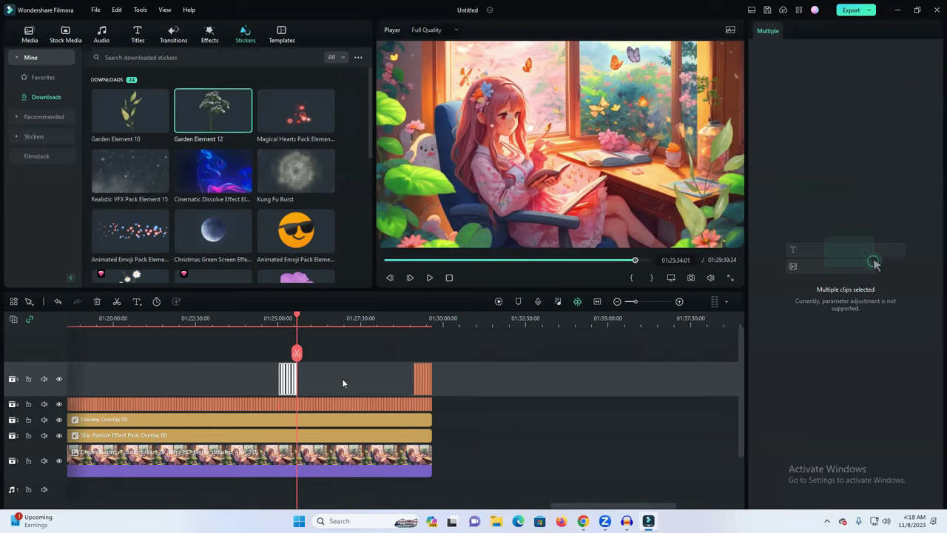
pyautogui.click(342, 378)
pyautogui.press('Delete')
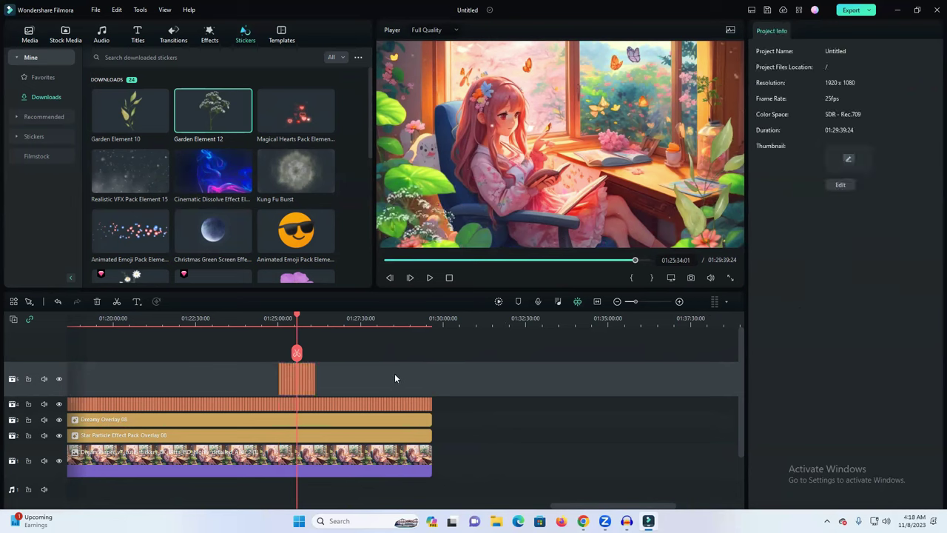
# Step: Paste three more copies of the sticker run on the upper track at about 01:27:25, 01:29:08 and 01:28:20
pyautogui.click(358, 320)
pyautogui.hotkey('ctrl', 'v')
pyautogui.click(415, 320)
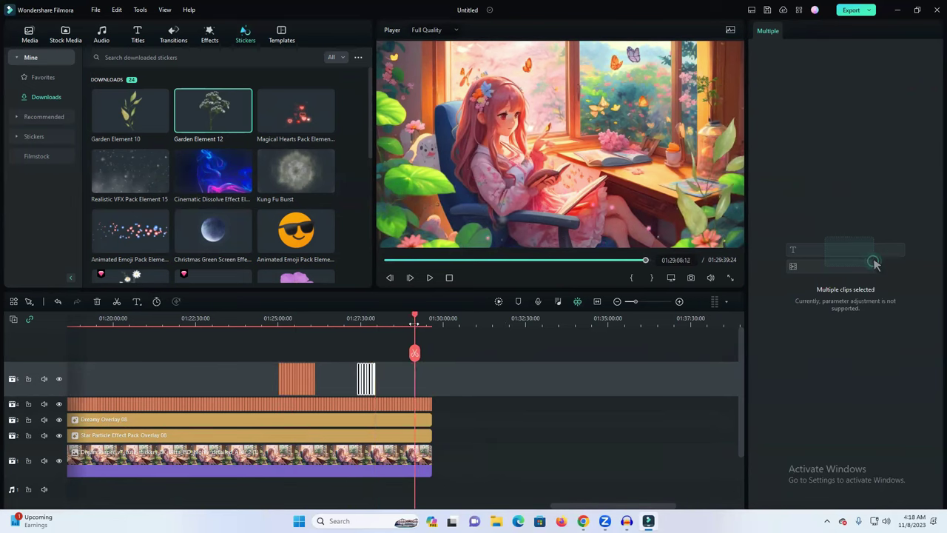
pyautogui.hotkey('ctrl', 'v')
pyautogui.click(388, 320)
pyautogui.hotkey('ctrl', 'v')
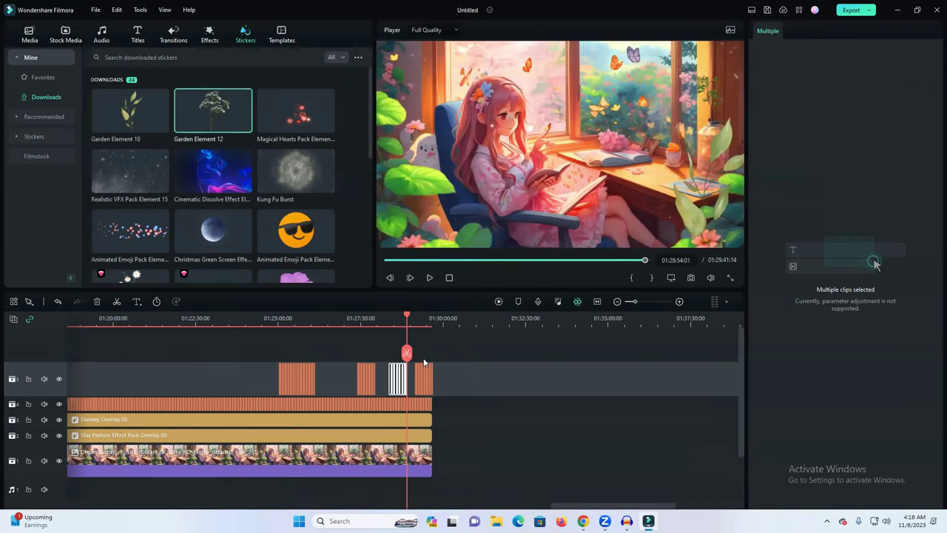
# Step: Delete the gaps between the pasted sticker runs so the upper track forms one continuous run from 01:25:00
pyautogui.click(412, 367)
pyautogui.click(333, 372)
pyautogui.press('Delete')
pyautogui.click(341, 370)
pyautogui.press('Delete')
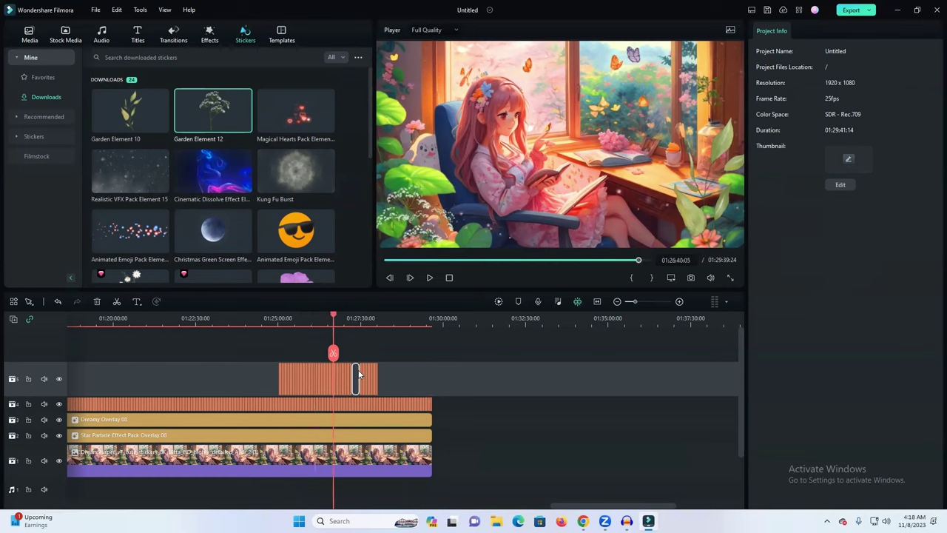
pyautogui.moveTo(635, 302); pyautogui.dragTo(640, 301)
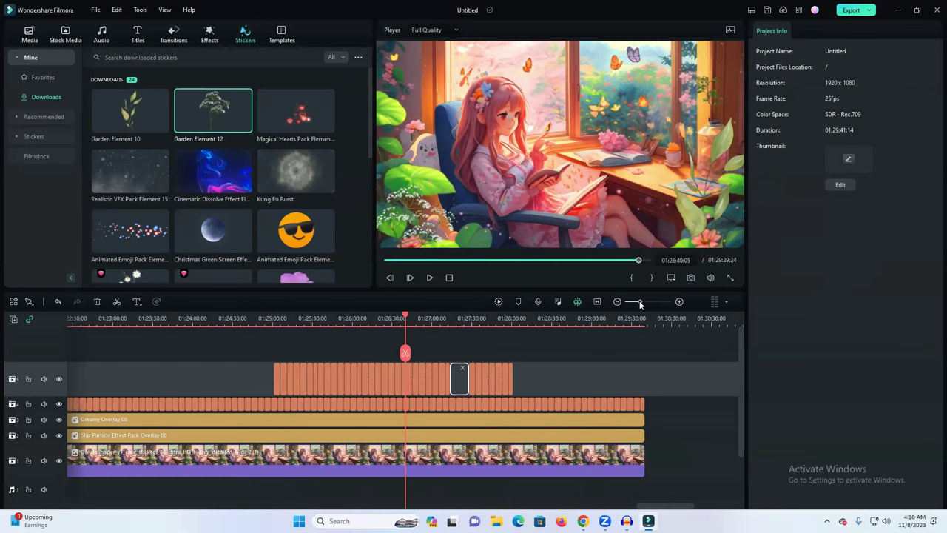
pyautogui.press('Delete')
# Step: Copy the whole upper-track sticker run and paste it after the original at about 01:28:15
pyautogui.moveTo(512, 376); pyautogui.dragTo(256, 376)
pyautogui.click(529, 323)
pyautogui.hotkey('ctrl', 'v')
# Step: Delete the gap between the two upper-track runs and remove the stickers extending past the end of the overlays
pyautogui.click(508, 377)
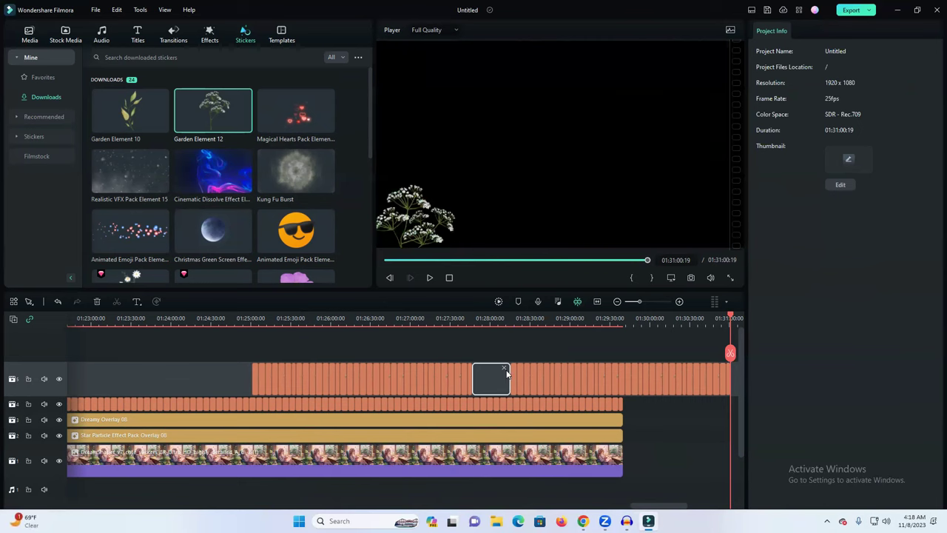
pyautogui.press('Delete')
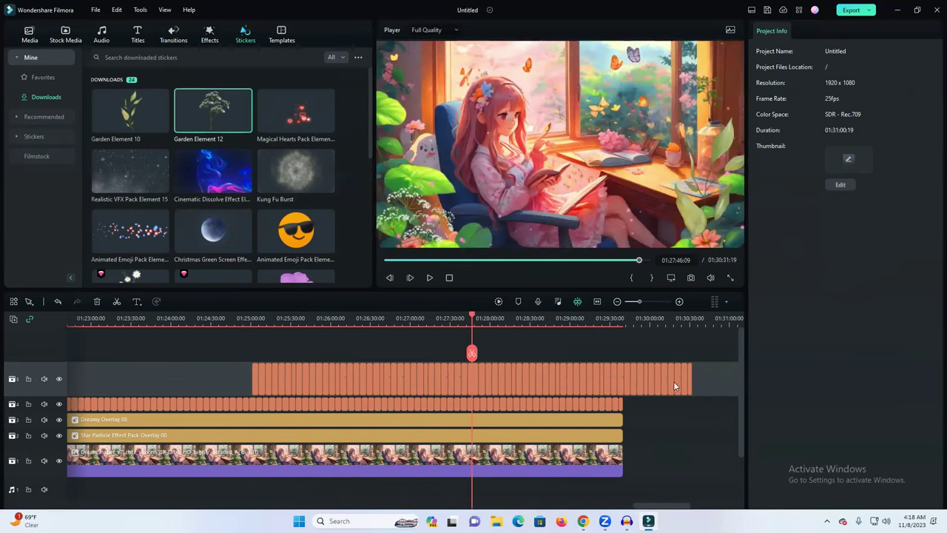
pyautogui.moveTo(700, 392); pyautogui.dragTo(248, 382)
pyautogui.press('Delete')
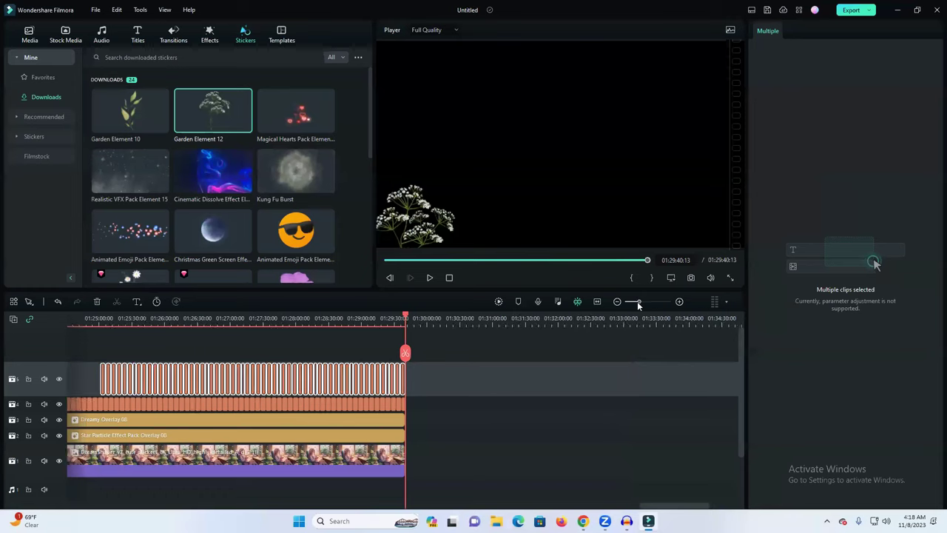
# Step: Paste a copy of the upper-track sticker run at about 01:18:51 and delete the gap before the original run
pyautogui.moveTo(638, 301); pyautogui.dragTo(632, 302)
pyautogui.click(139, 321)
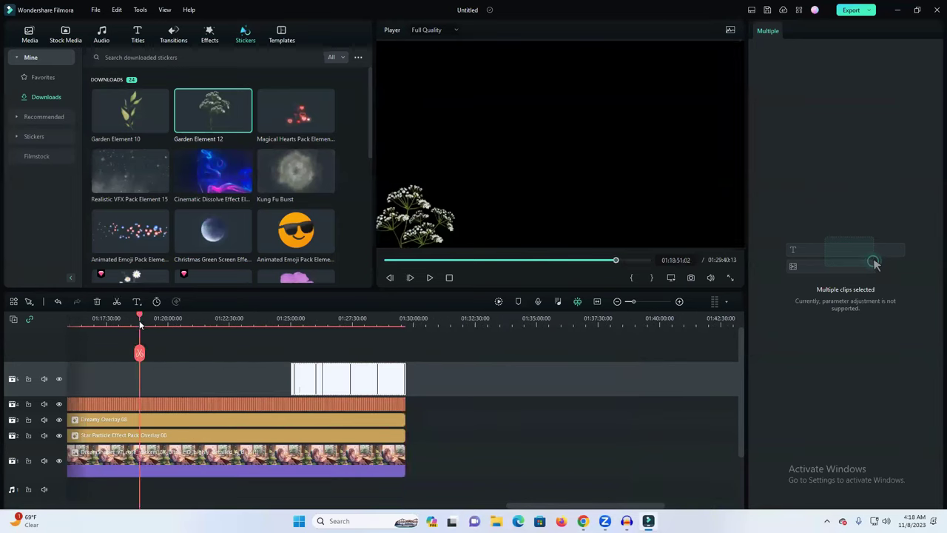
pyautogui.hotkey('ctrl', 'v')
pyautogui.click(277, 378)
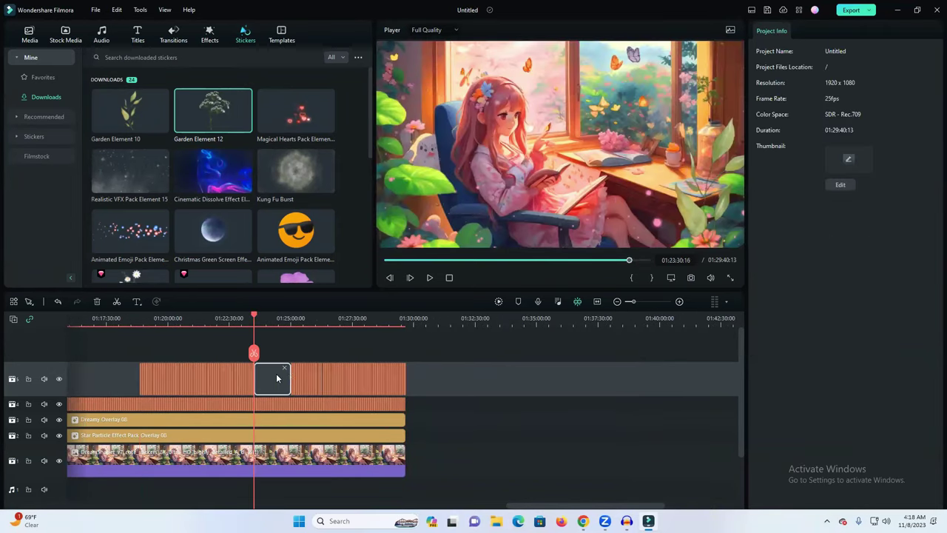
pyautogui.click(285, 369)
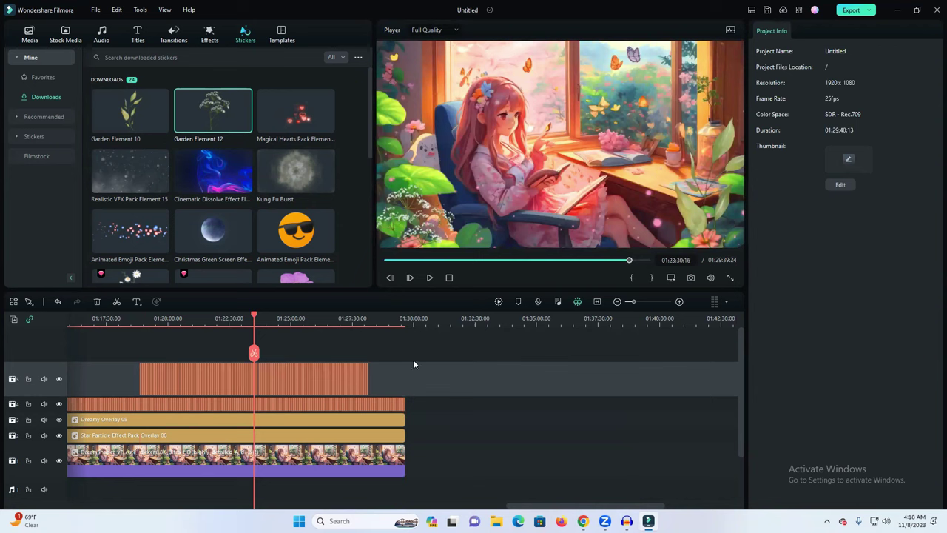
# Step: Copy the extended upper-track sticker run and paste it at about 00:41:00 and again at about 01:01:40
pyautogui.moveTo(385, 370); pyautogui.dragTo(116, 372)
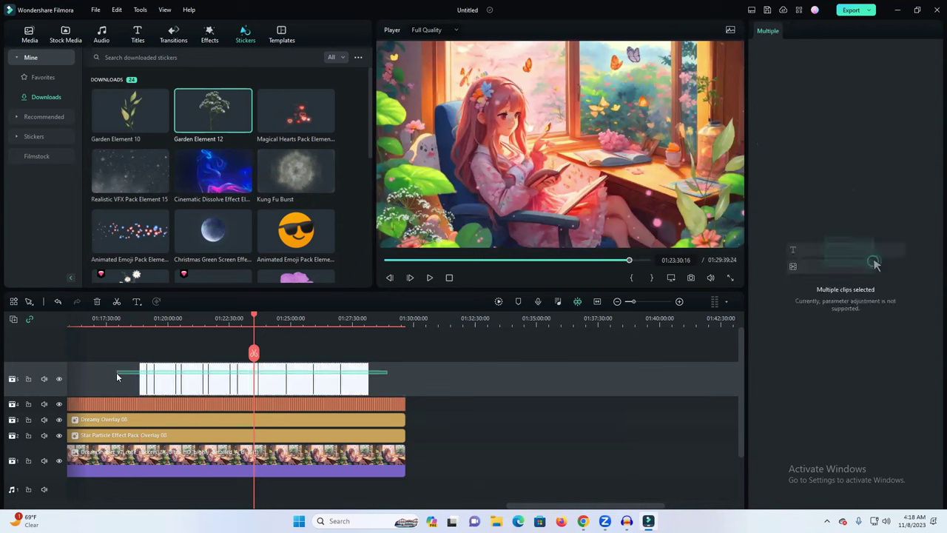
pyautogui.click(390, 324)
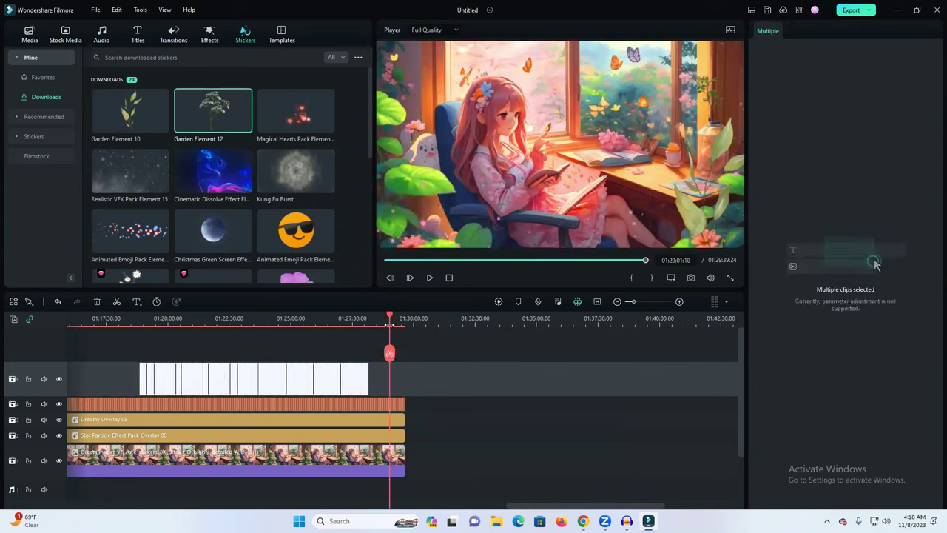
pyautogui.scroll(-5, 630, 302)
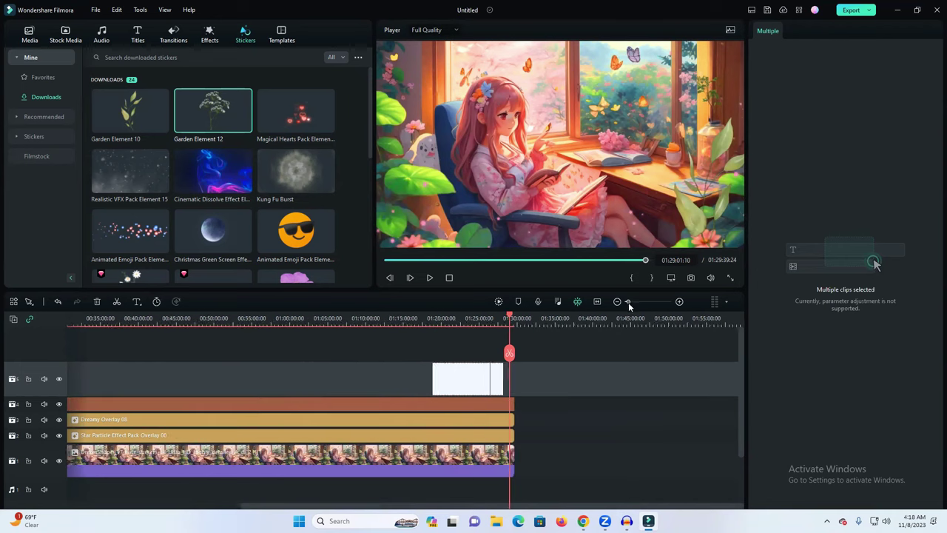
pyautogui.click(201, 323)
pyautogui.hotkey('ctrl', 'v')
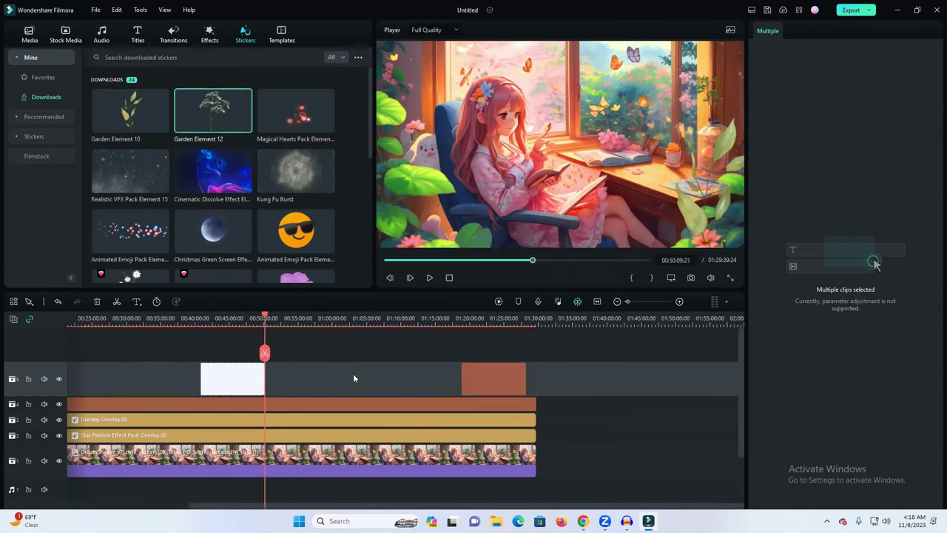
pyautogui.moveTo(562, 377); pyautogui.dragTo(427, 374)
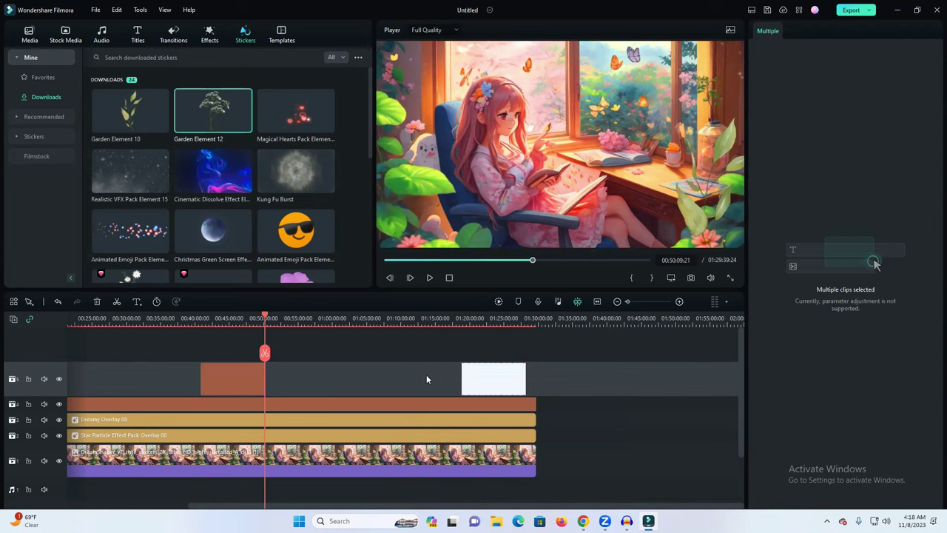
pyautogui.click(345, 324)
pyautogui.hotkey('ctrl', 'v')
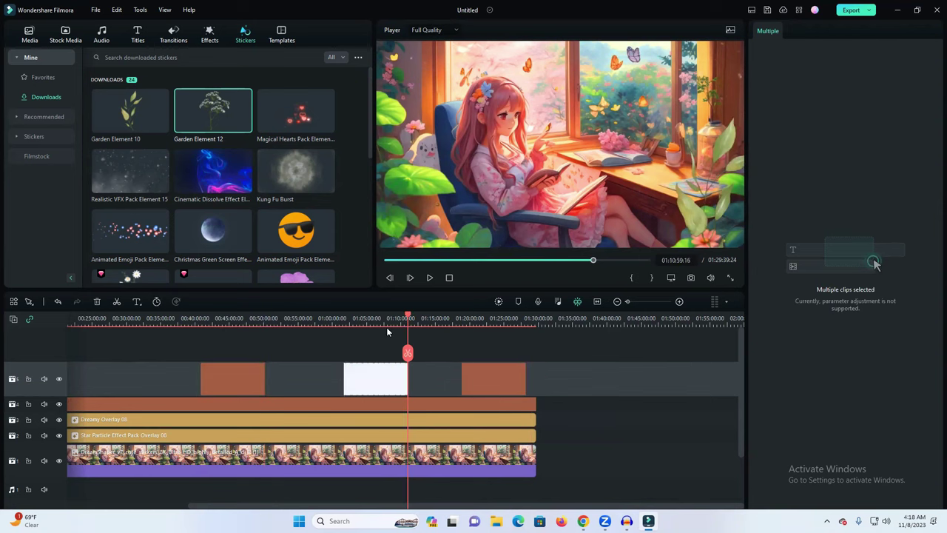
# Step: Delete the two gaps separating the three long sticker runs on the upper track
pyautogui.click(442, 365)
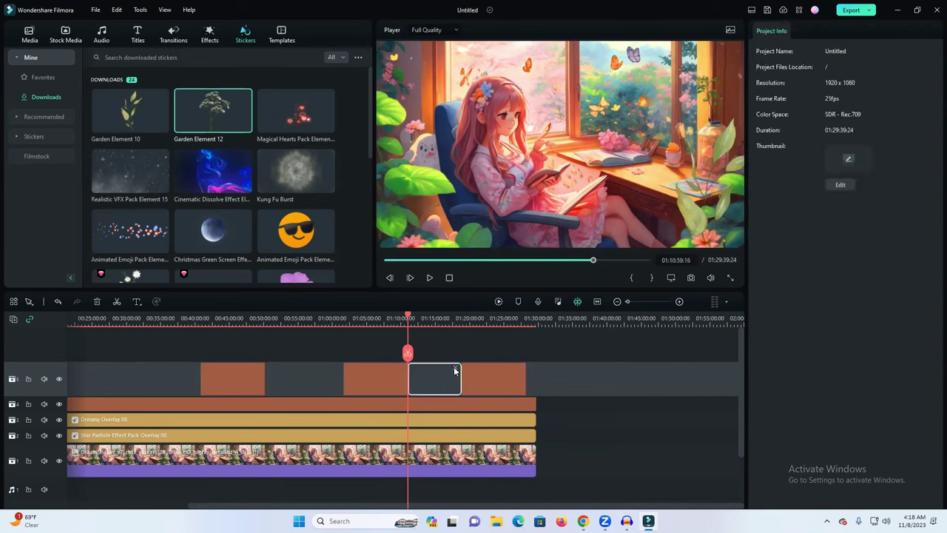
pyautogui.click(456, 368)
pyautogui.click(338, 368)
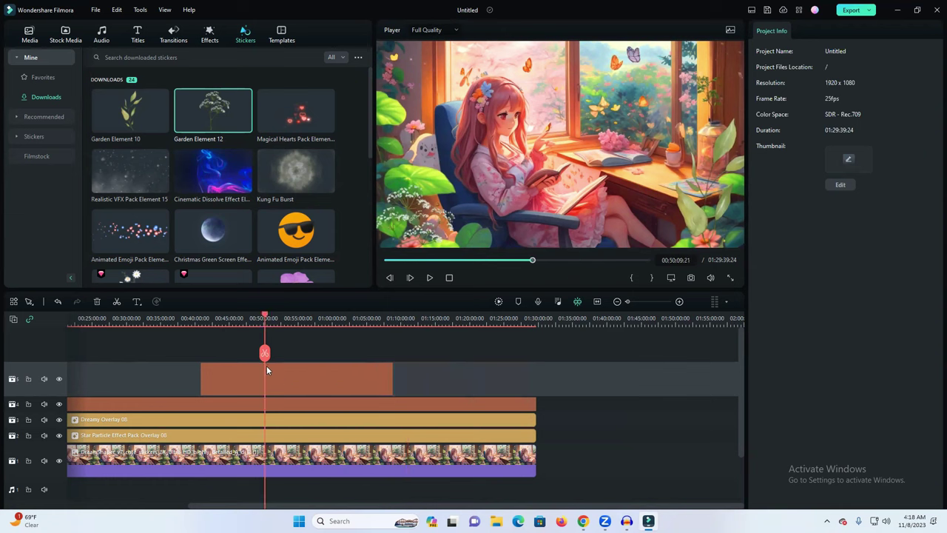
# Step: Try to paste a copy of the whole upper-track run at about 00:27:55, undo it, and delete the gap between the runs again
pyautogui.moveTo(433, 383); pyautogui.dragTo(189, 377)
pyautogui.click(112, 318)
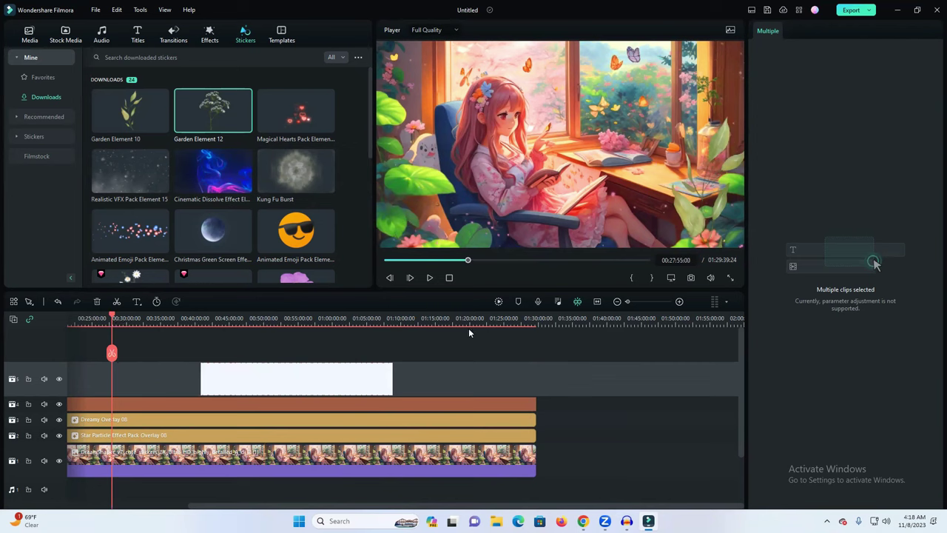
pyautogui.hotkey('ctrl', 'v')
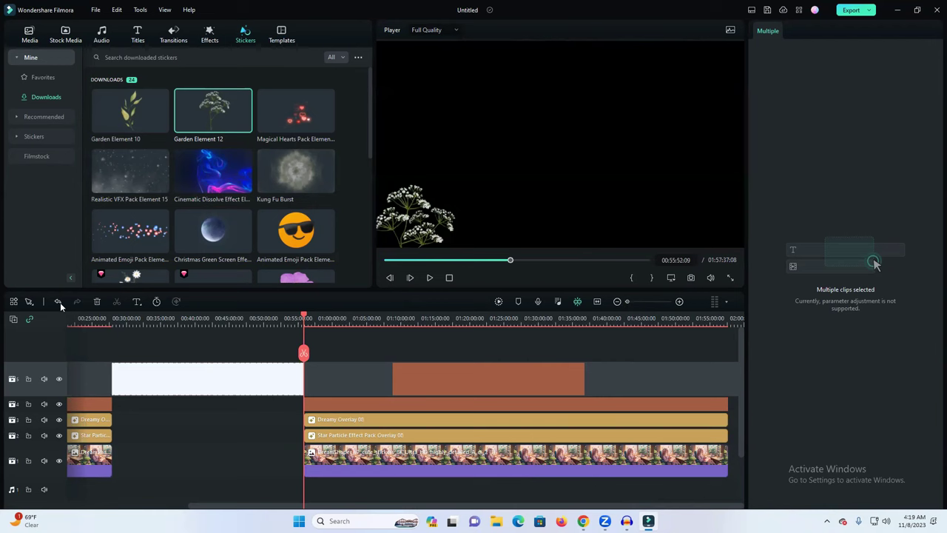
pyautogui.click(58, 302)
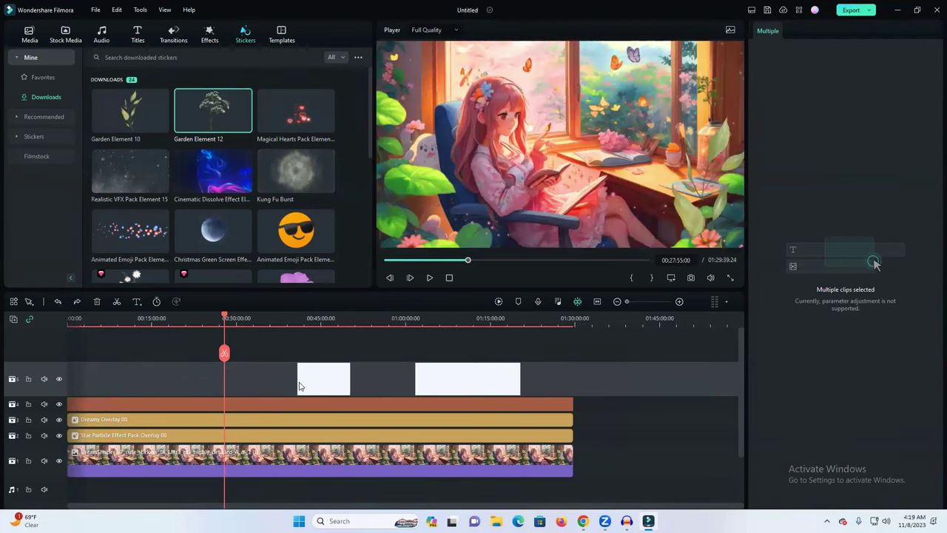
pyautogui.click(404, 374)
pyautogui.press('Delete')
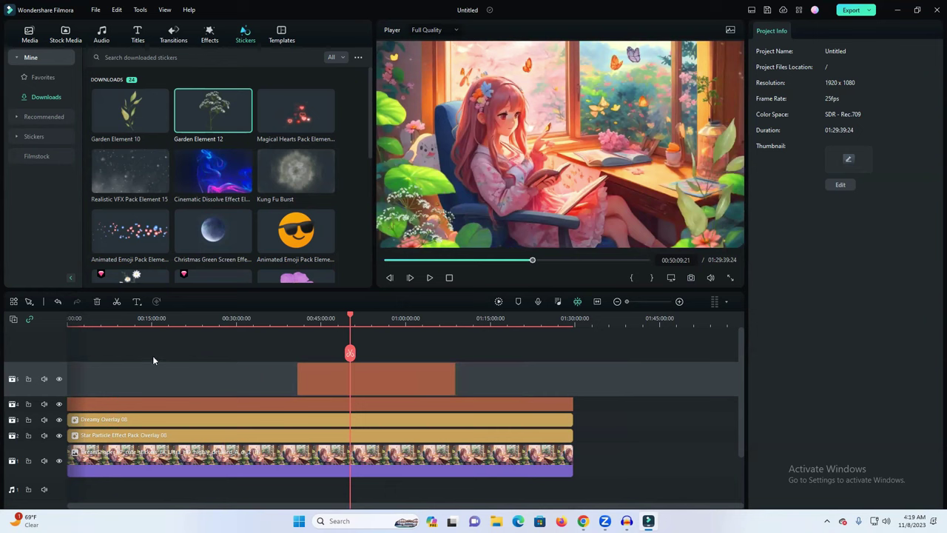
# Step: Paste the copied combined sticker run near the timeline start at about 00:00:26 and delete the gap after it
pyautogui.click(70, 323)
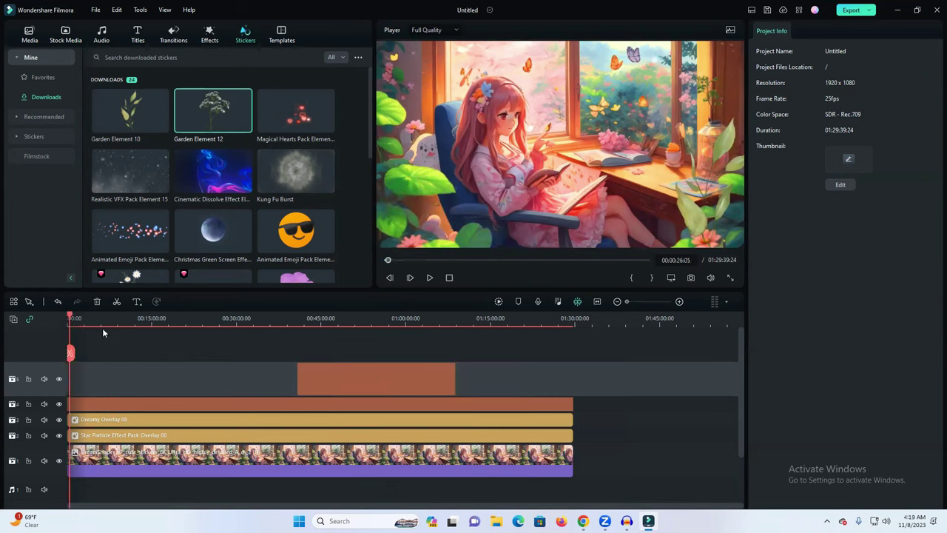
pyautogui.hotkey('ctrl', 'v')
pyautogui.click(282, 378)
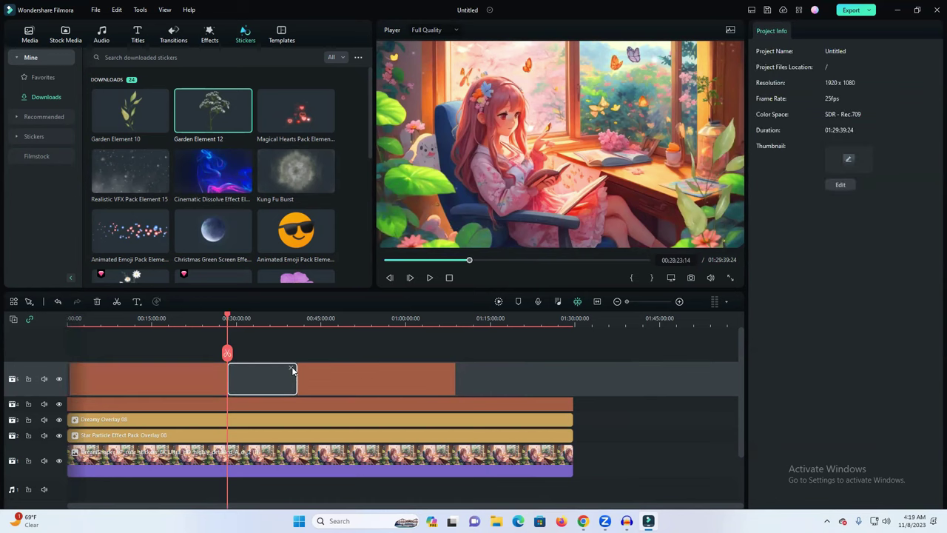
pyautogui.press('Delete')
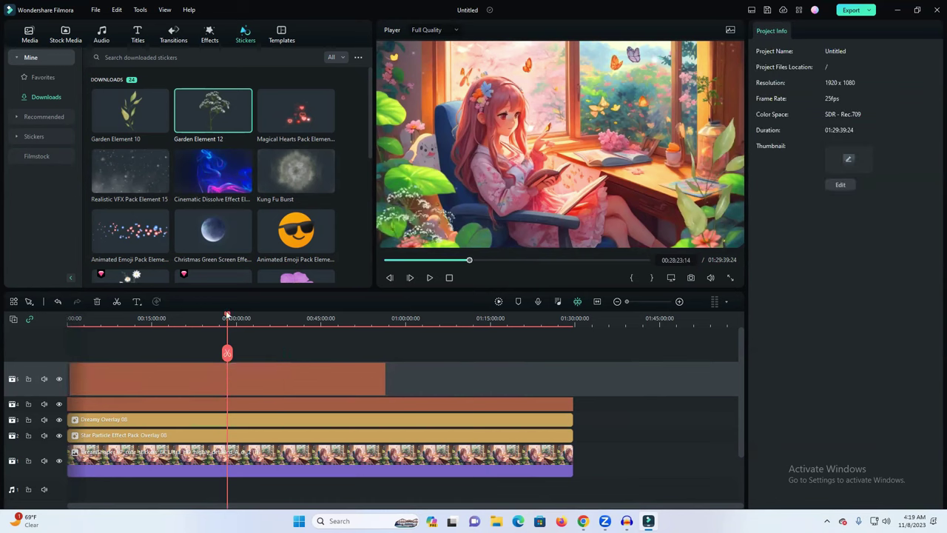
# Step: Delete the empty gap at the very start of the upper sticker track
pyautogui.moveTo(228, 318); pyautogui.dragTo(2, 320)
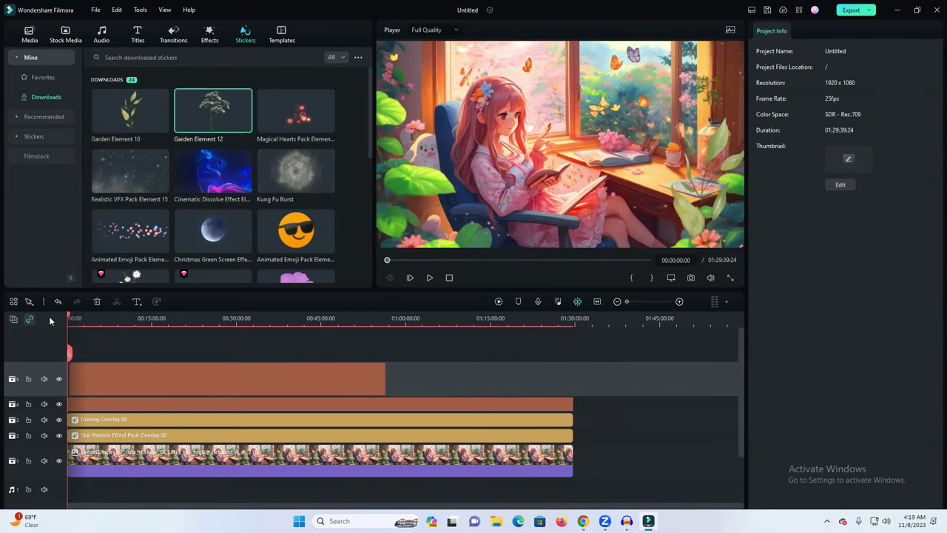
pyautogui.moveTo(627, 302); pyautogui.dragTo(647, 302)
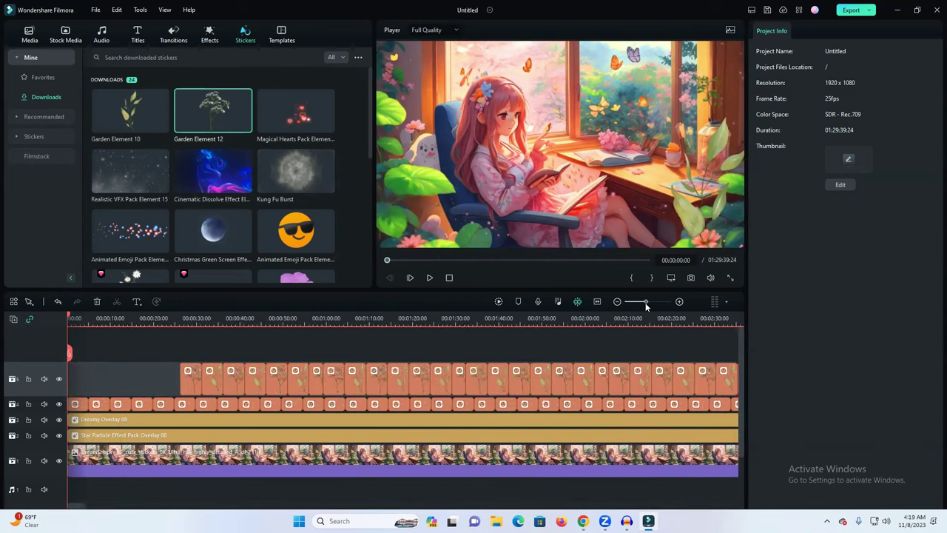
pyautogui.moveTo(168, 378)
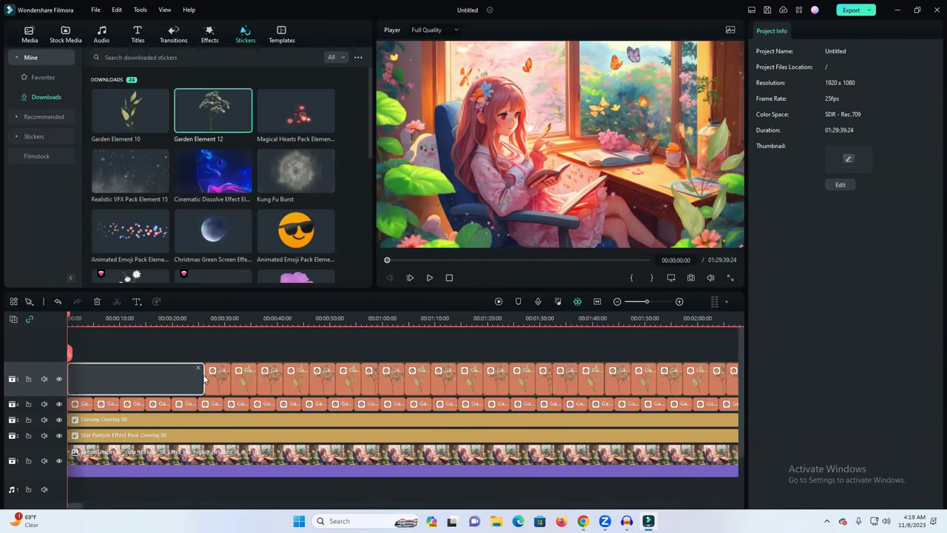
pyautogui.click(201, 368)
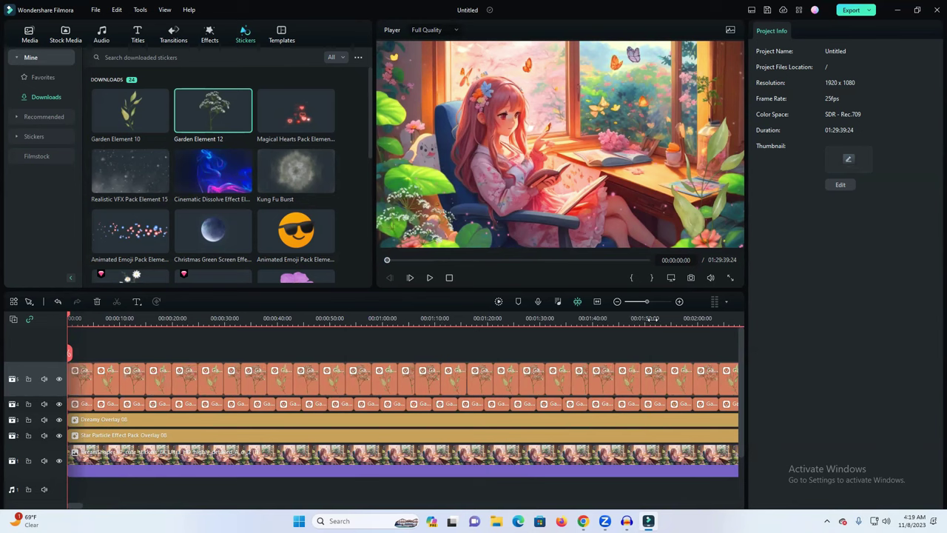
# Step: Paste the copied sticker run on the upper track at about 01:05:22 and delete the gap before it
pyautogui.moveTo(650, 302); pyautogui.dragTo(623, 302)
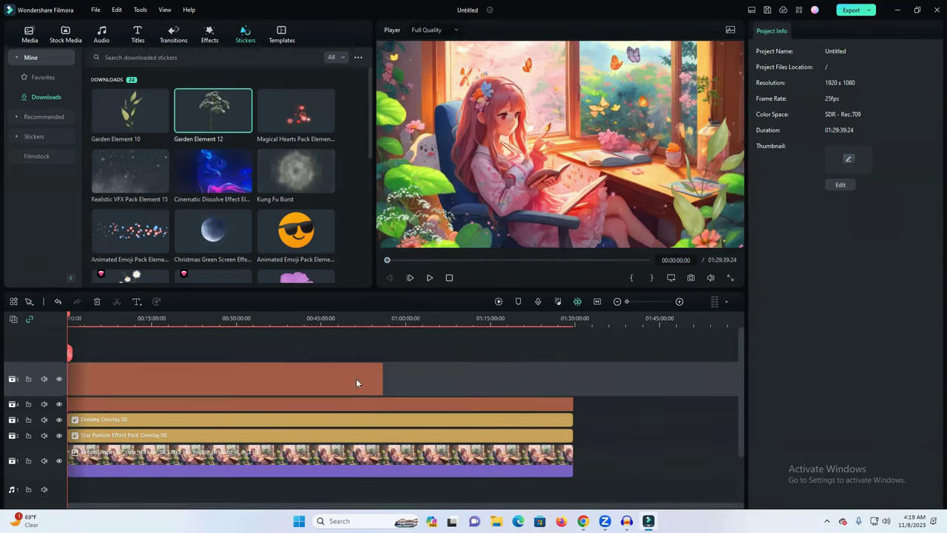
pyautogui.click(436, 317)
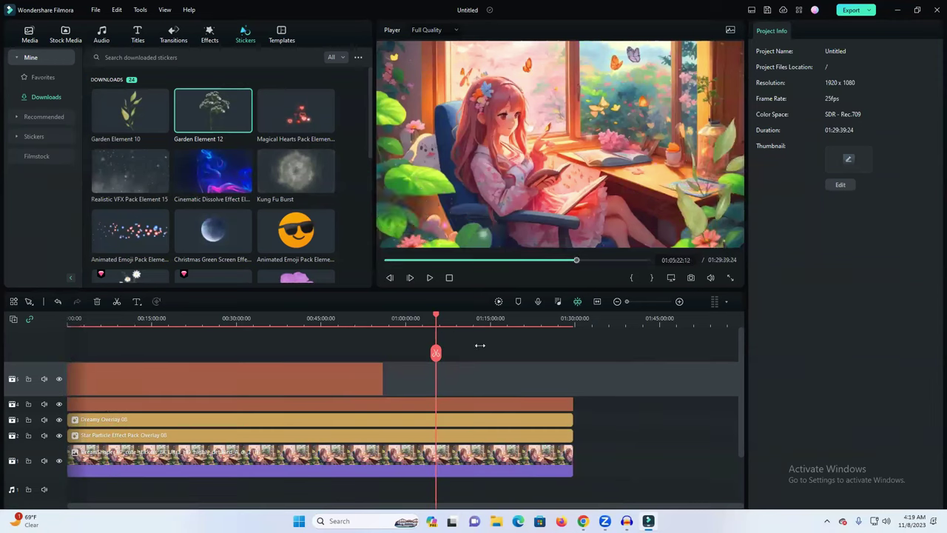
pyautogui.hotkey('ctrl', 'v')
pyautogui.click(422, 373)
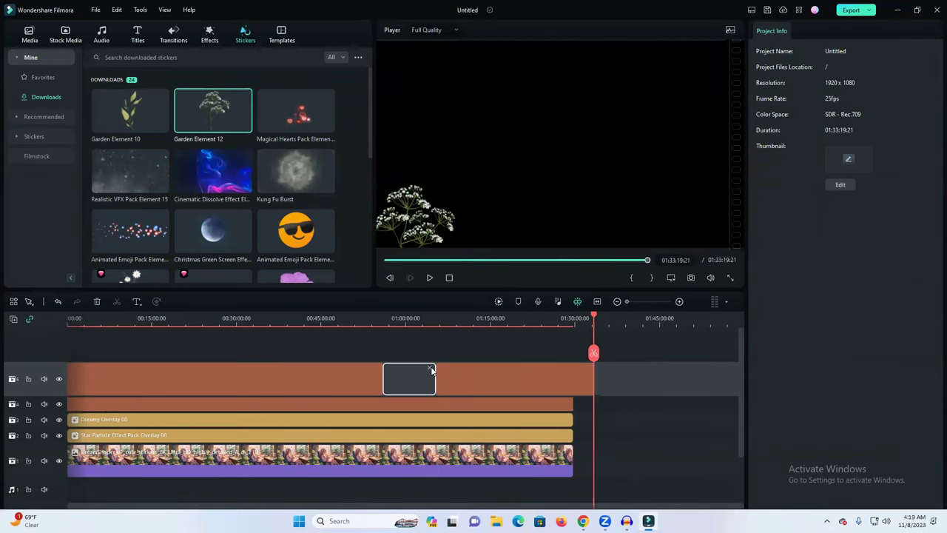
pyautogui.press('Delete')
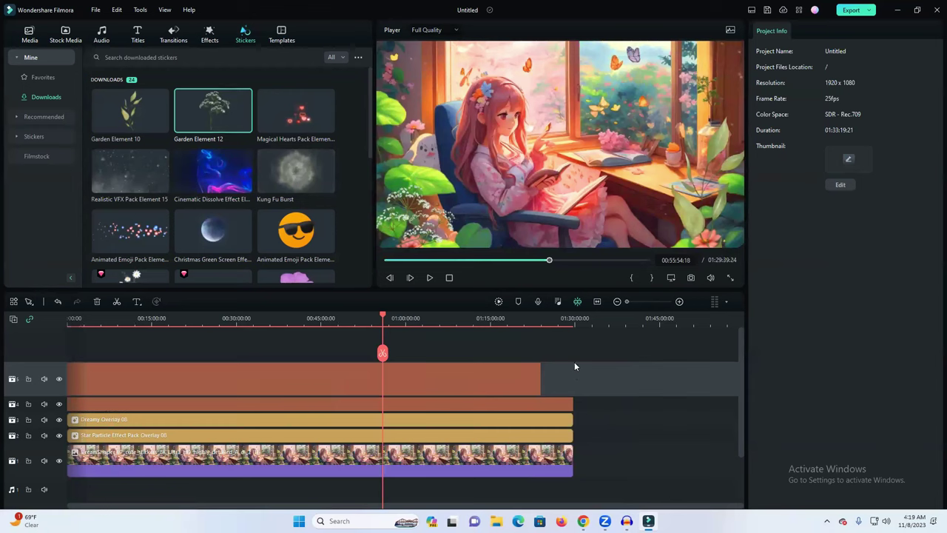
# Step: Paste the sticker run again on the upper track at about 01:28:16 and delete the gap before it
pyautogui.click(564, 324)
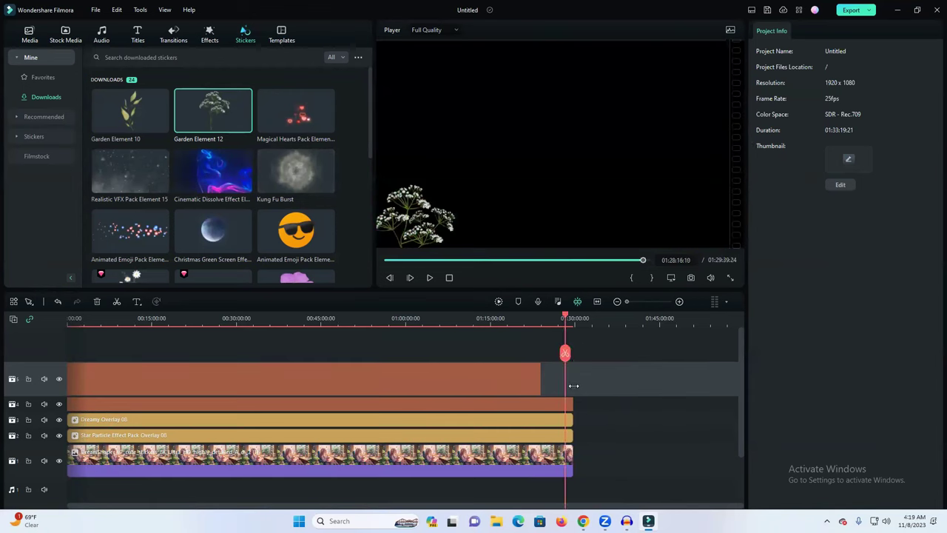
pyautogui.hotkey('ctrl', 'v')
pyautogui.click(560, 369)
pyautogui.press('Delete')
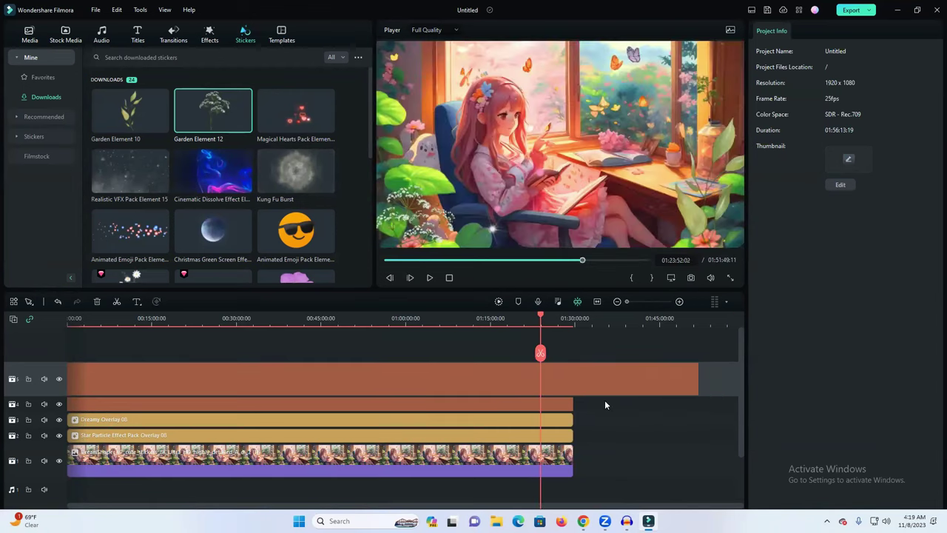
# Step: Delete all upper-track stickers that extend past the end of the background image and overlays
pyautogui.moveTo(713, 414); pyautogui.dragTo(575, 366)
pyautogui.click(659, 449)
pyautogui.moveTo(691, 418); pyautogui.dragTo(576, 367)
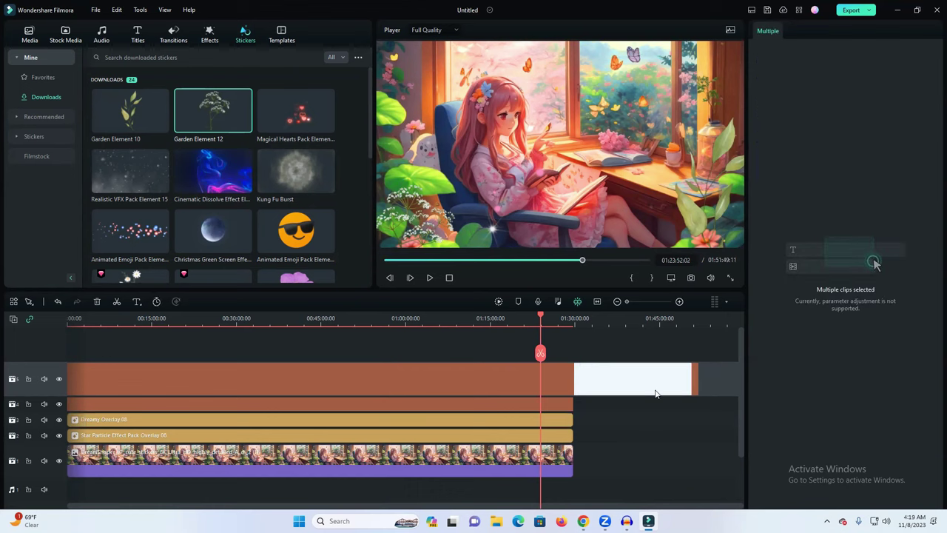
pyautogui.press('Delete')
pyautogui.hotkey('ctrl', 'z')
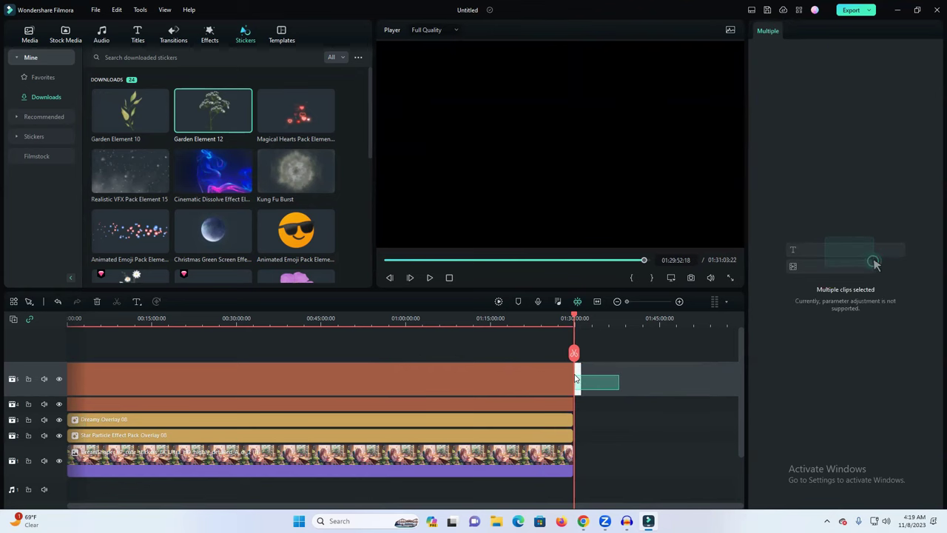
pyautogui.press('Delete')
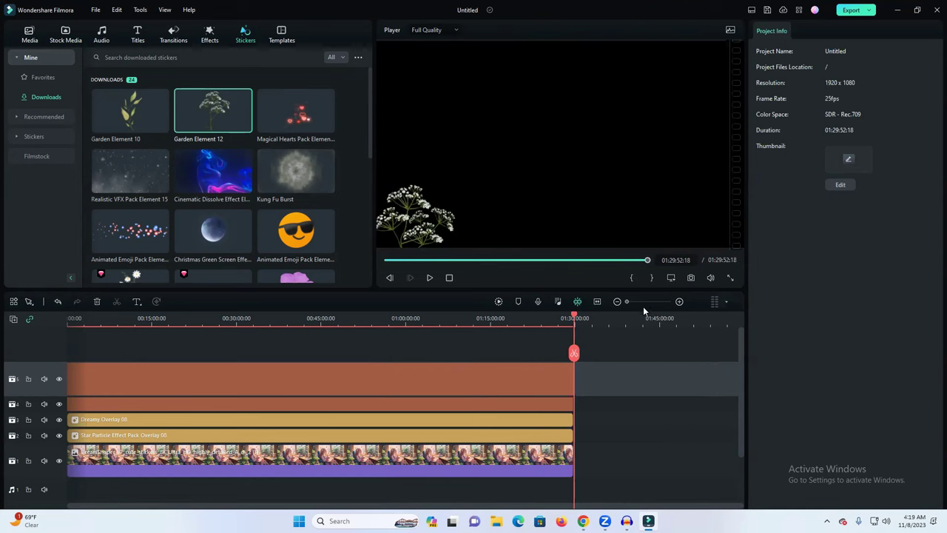
pyautogui.moveTo(628, 302); pyautogui.dragTo(636, 301)
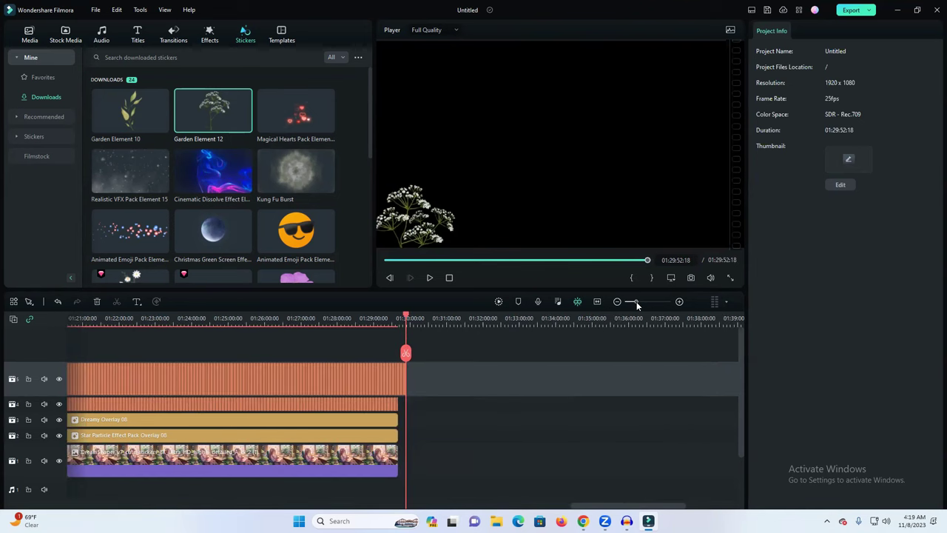
pyautogui.hotkey('ctrl', 'z')
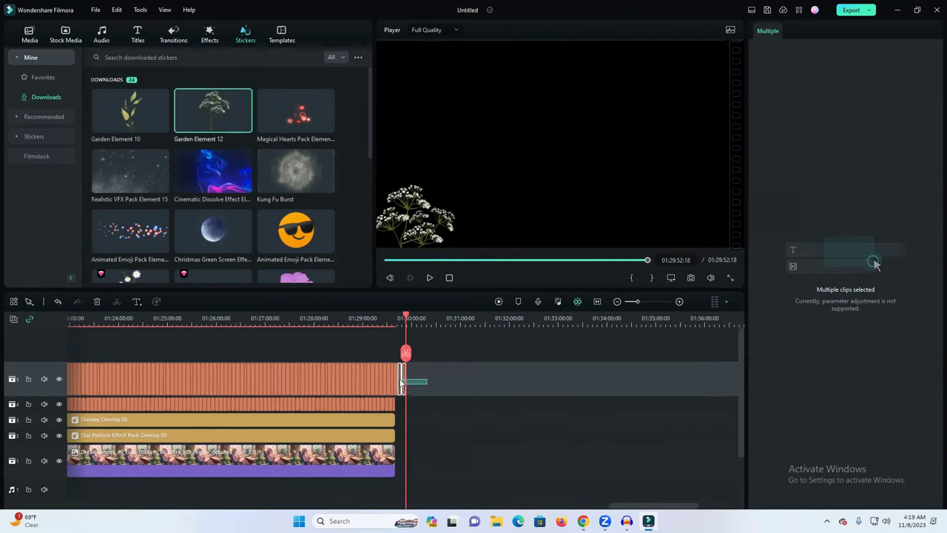
pyautogui.press('Delete')
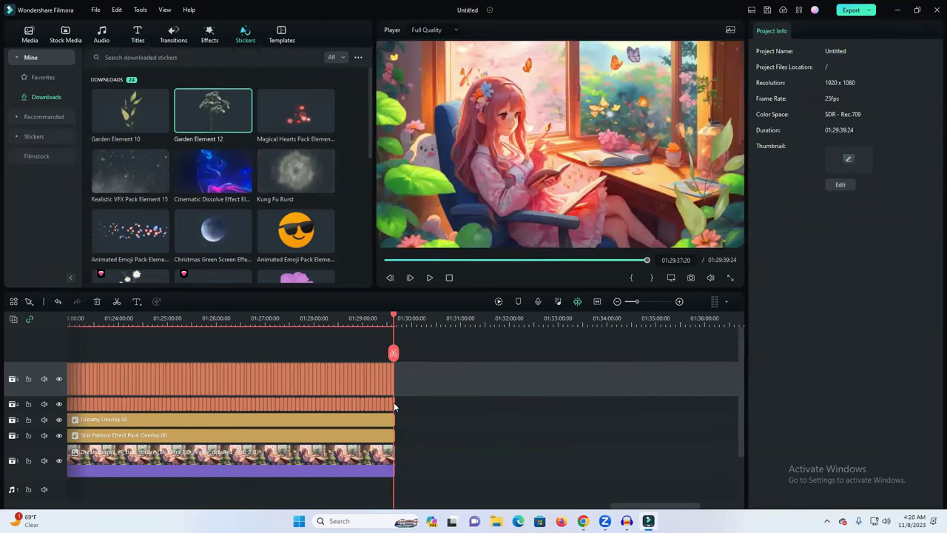
# Step: Find the small gap between the Garden Element 10 and 12 stickers at about 01:22:07 on the upper track and delete it
pyautogui.moveTo(394, 320); pyautogui.dragTo(70, 320)
pyautogui.moveTo(160, 318); pyautogui.dragTo(140, 314)
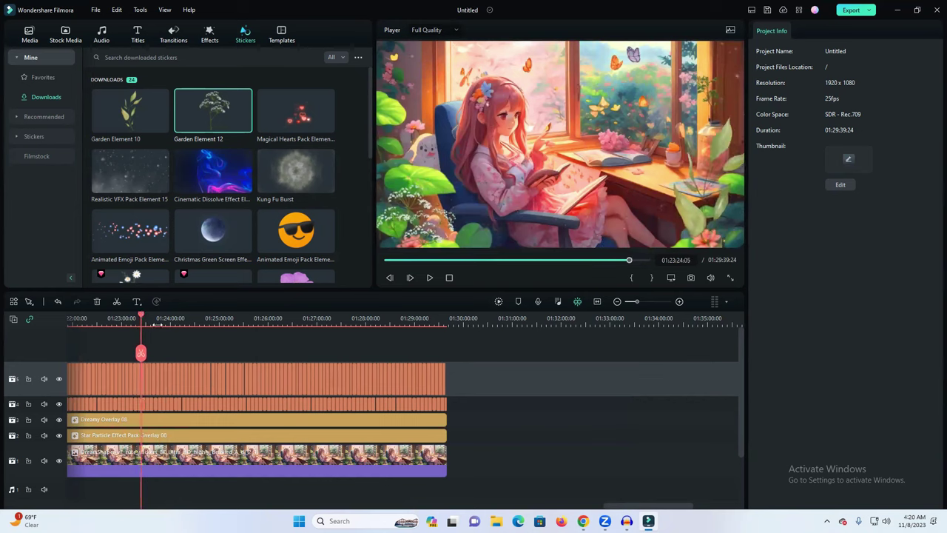
pyautogui.click(642, 301)
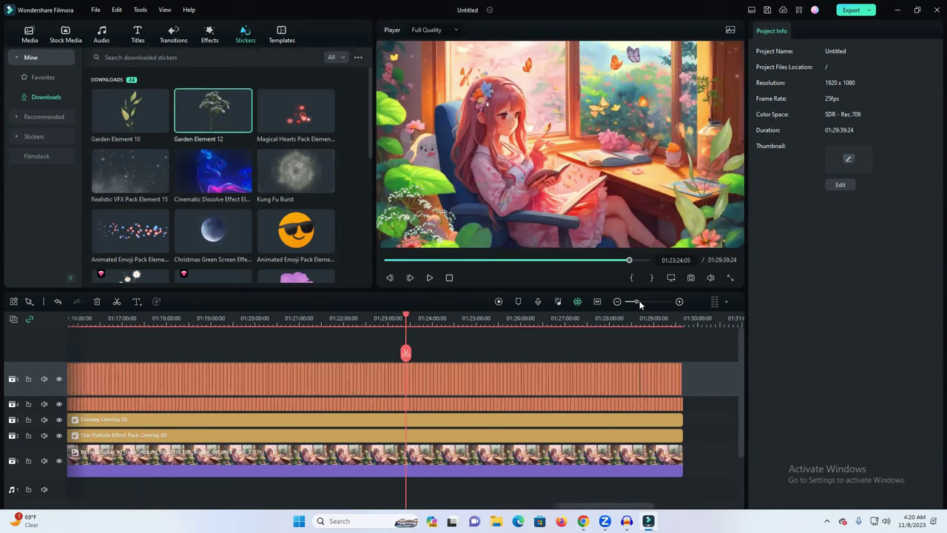
pyautogui.click(640, 302)
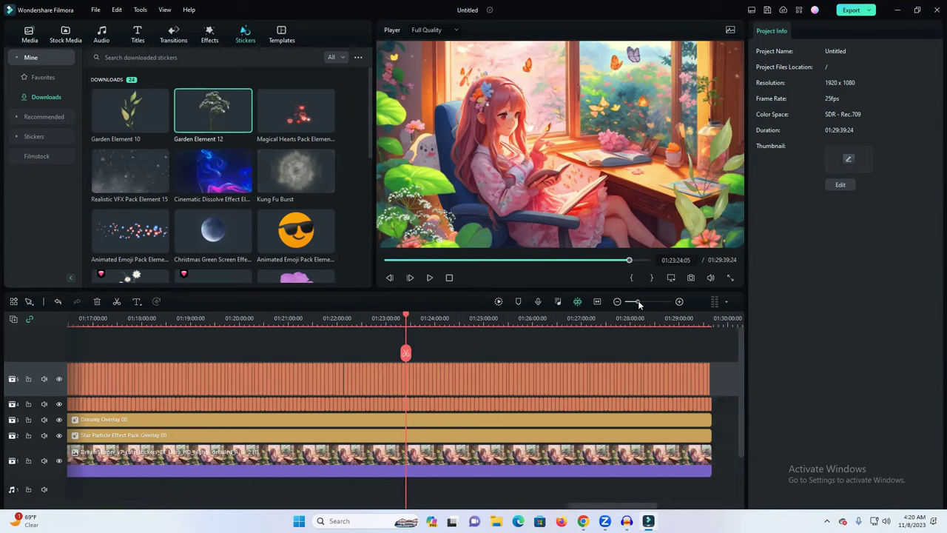
pyautogui.click(344, 320)
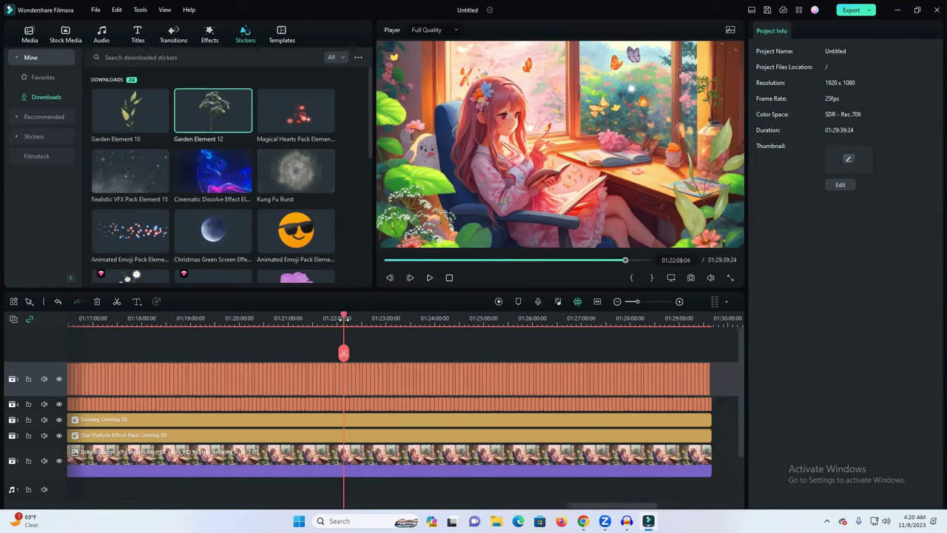
pyautogui.moveTo(640, 302); pyautogui.dragTo(665, 301)
pyautogui.moveTo(358, 374); pyautogui.dragTo(353, 374)
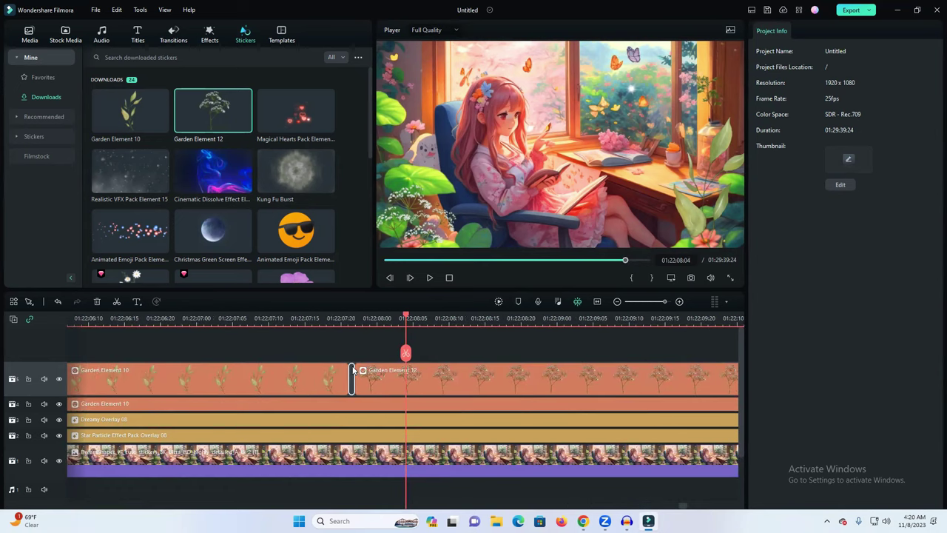
pyautogui.click(352, 373)
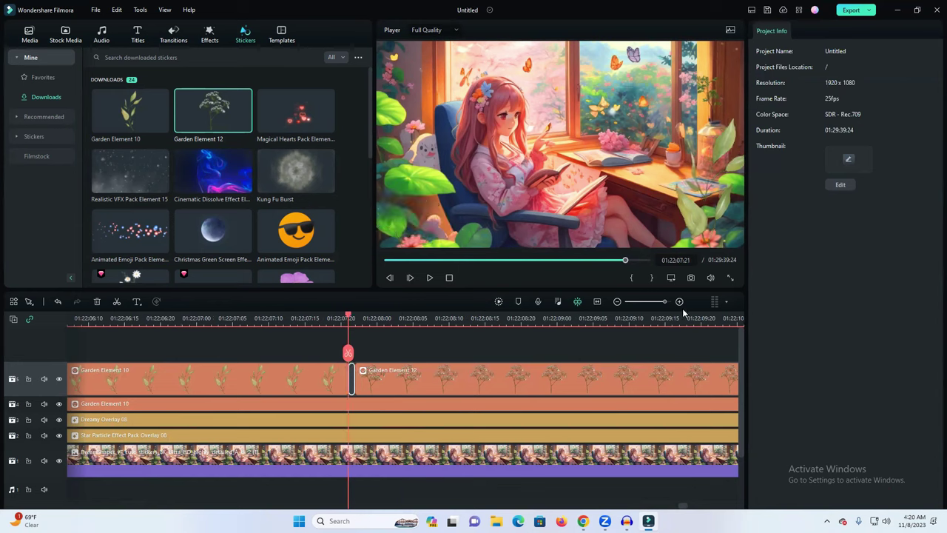
pyautogui.moveTo(664, 301); pyautogui.dragTo(669, 301)
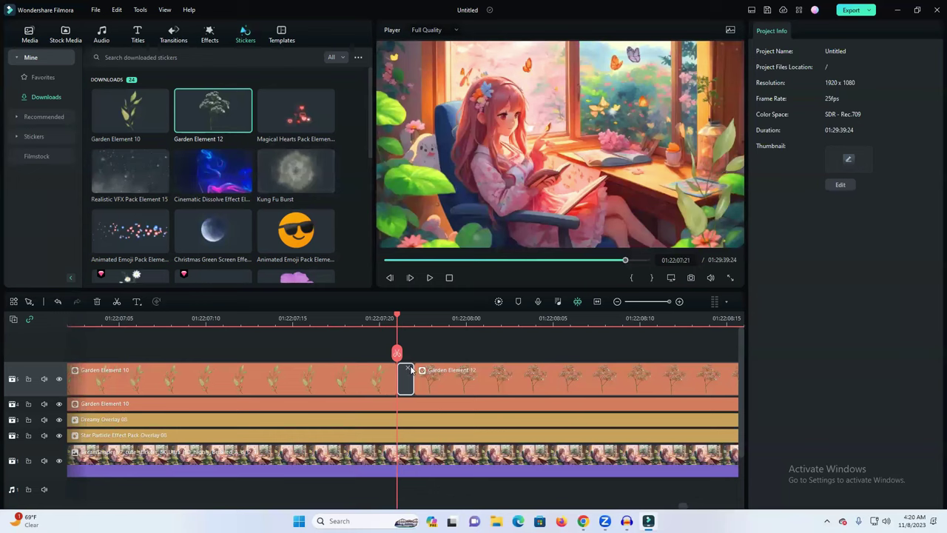
pyautogui.press('Delete')
# Step: Locate the tiny gap between two upper-track stickers at about 01:25:08 and close it
pyautogui.moveTo(668, 302); pyautogui.dragTo(634, 303)
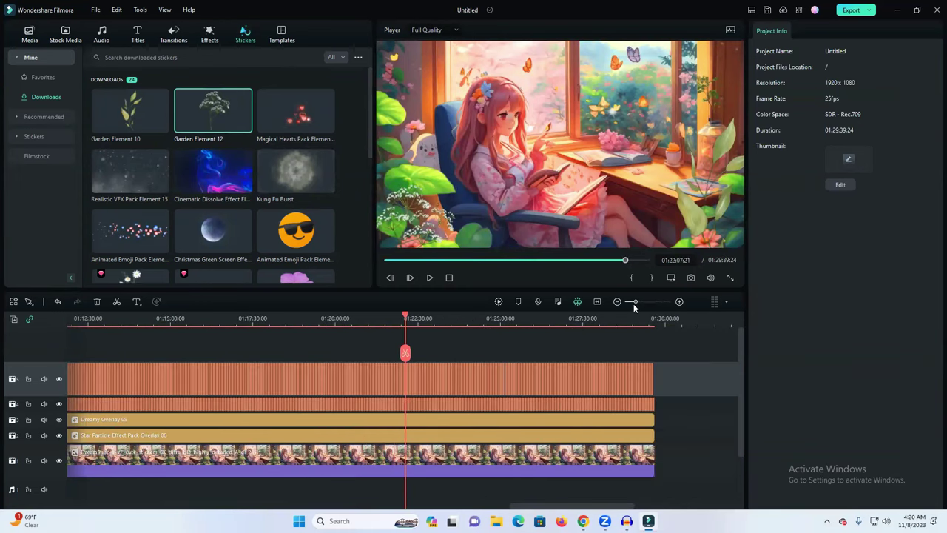
pyautogui.click(502, 323)
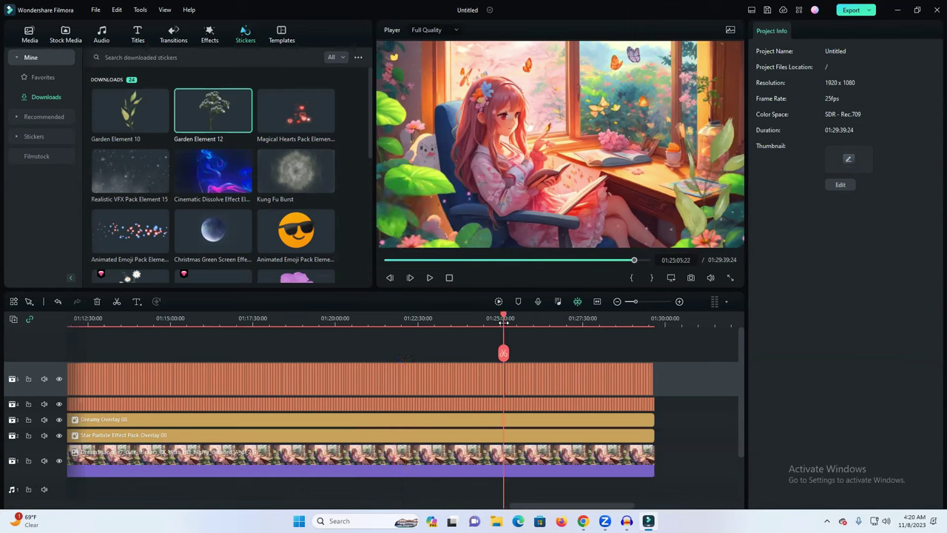
pyautogui.moveTo(637, 303); pyautogui.dragTo(679, 303)
pyautogui.moveTo(661, 302); pyautogui.dragTo(659, 302)
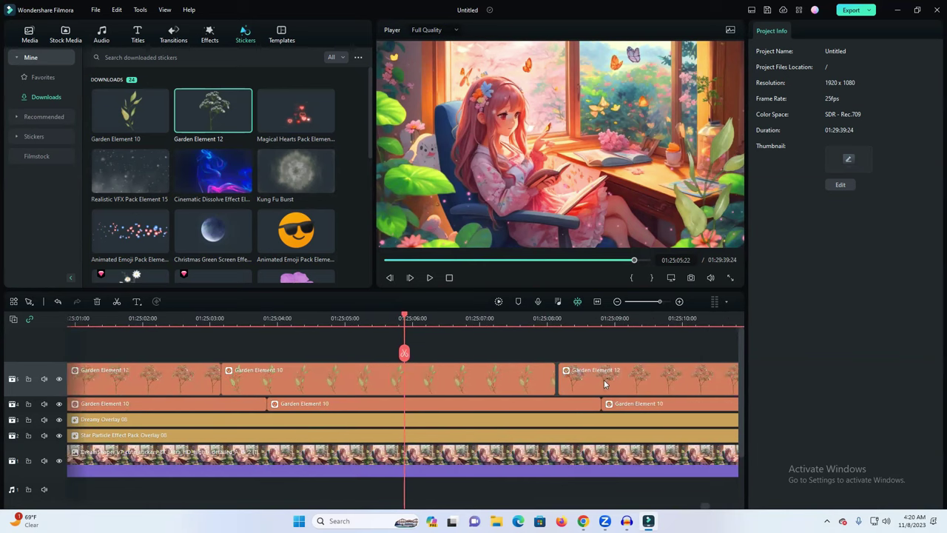
pyautogui.click(556, 318)
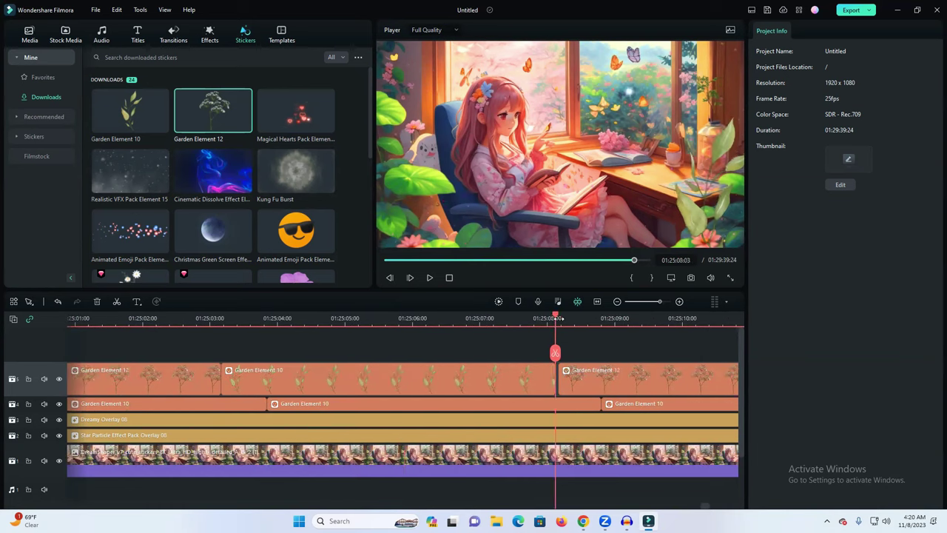
pyautogui.click(680, 301)
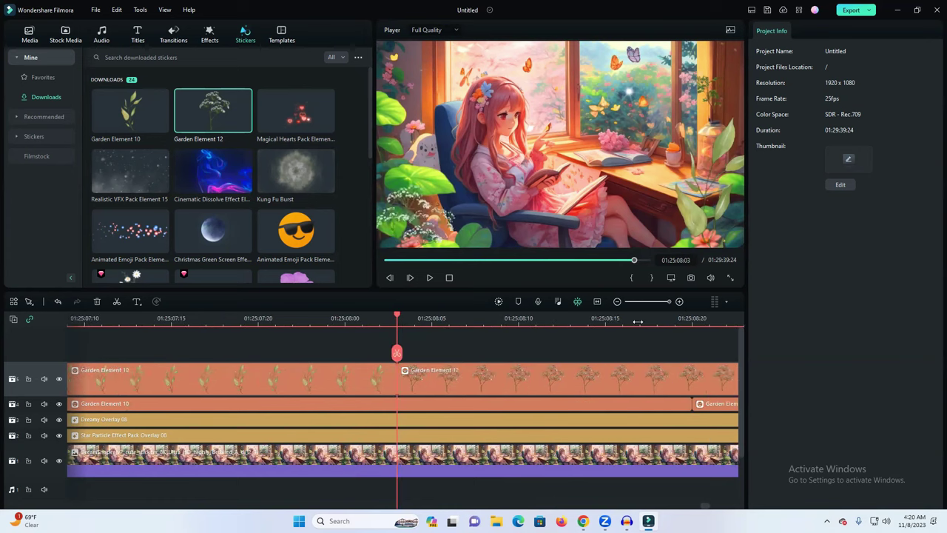
pyautogui.moveTo(669, 301); pyautogui.dragTo(631, 302)
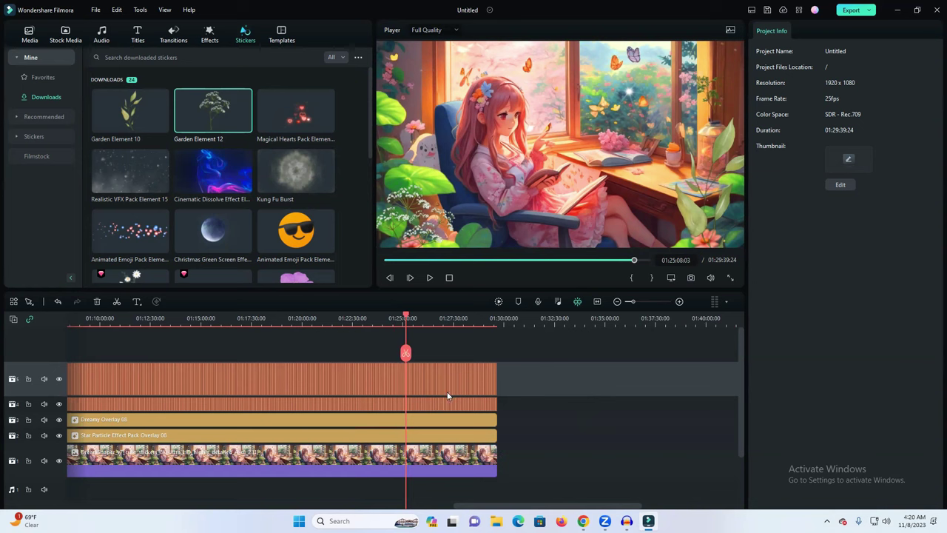
# Step: Play the video from about 01:25:08 to check the sticker animation, and pause it at about 01:25:20
pyautogui.click(430, 279)
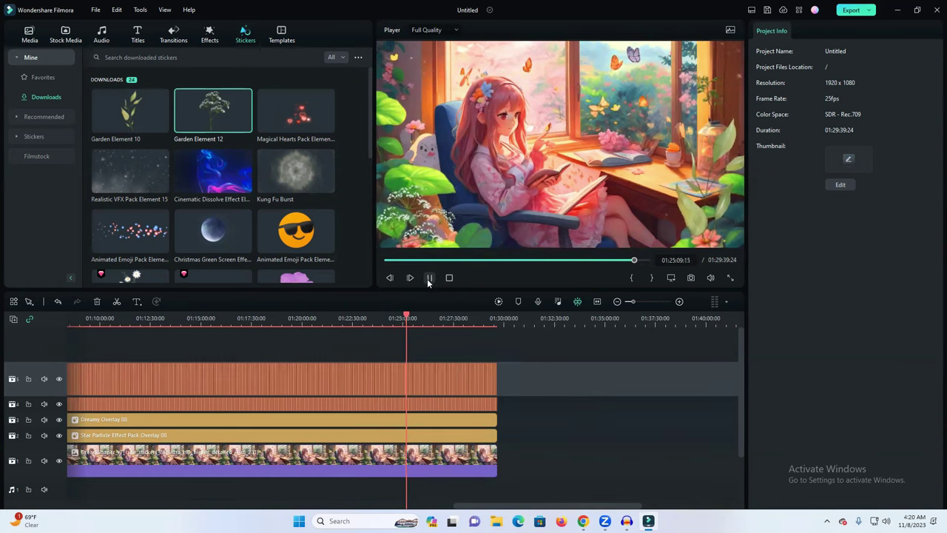
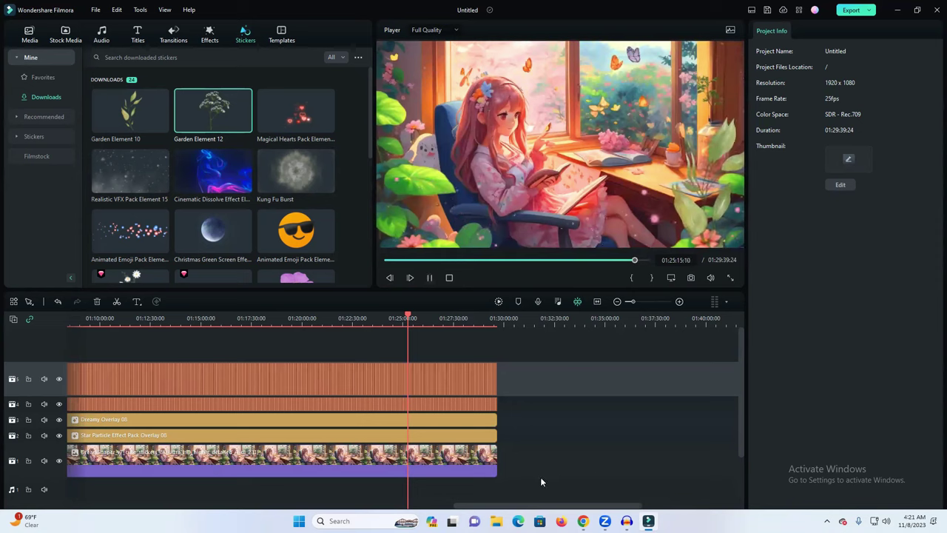
pyautogui.scroll(-2, 476, 478)
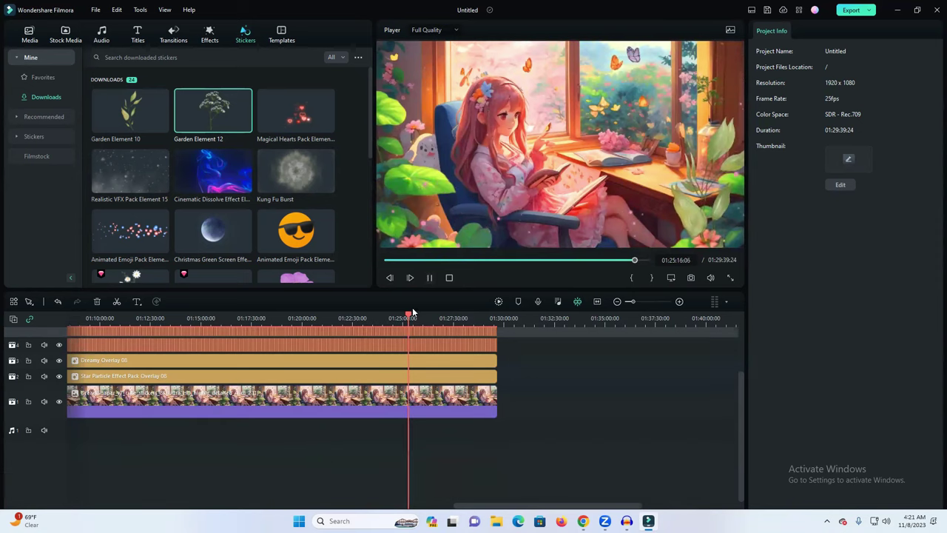
pyautogui.click(429, 278)
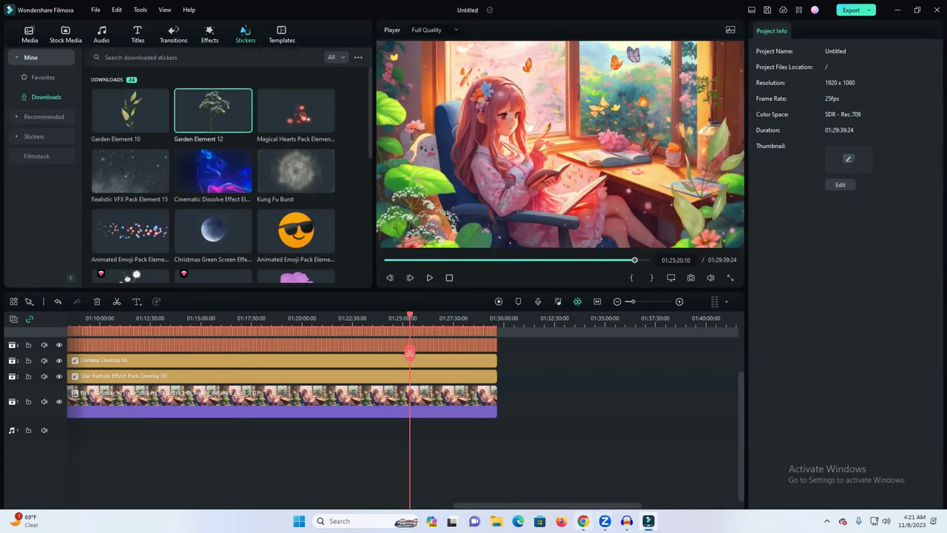
# Step: Switch to Chrome and bring up the BGM Totoro Studio YouTube channel page
pyautogui.click(584, 521)
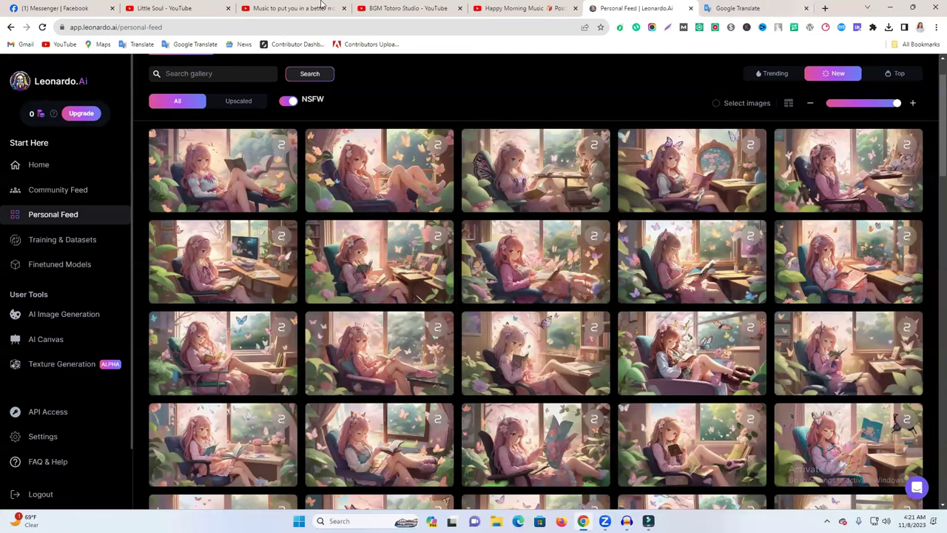
pyautogui.click(440, 8)
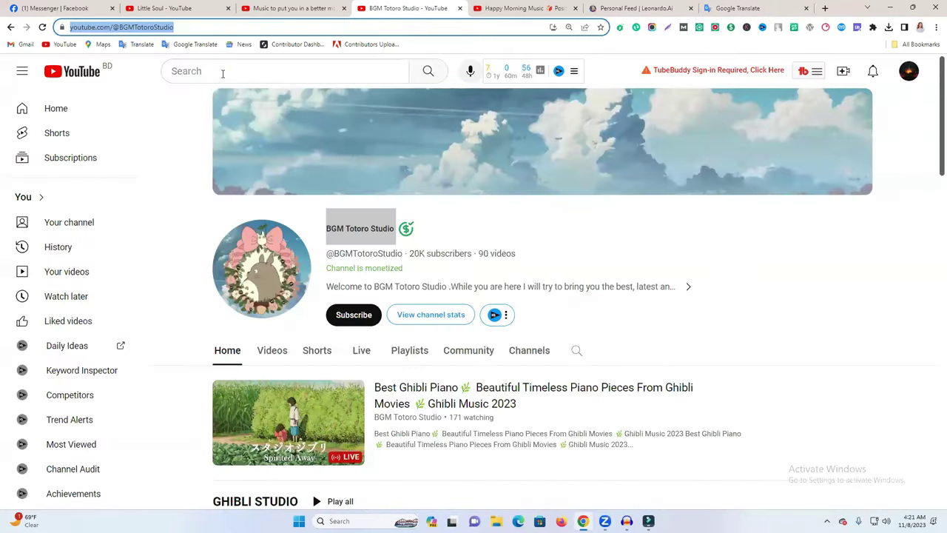
# Step: Open the Little Soul study music video and reuse the words "Study music" from its title as a YouTube search
pyautogui.click(250, 8)
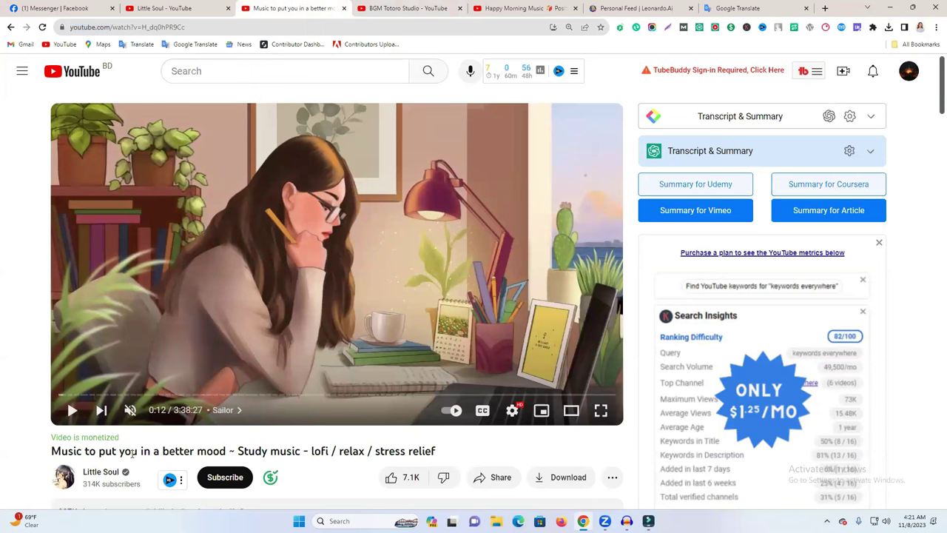
pyautogui.moveTo(239, 450); pyautogui.dragTo(301, 449)
pyautogui.hotkey('ctrl', 'c')
pyautogui.click(207, 72)
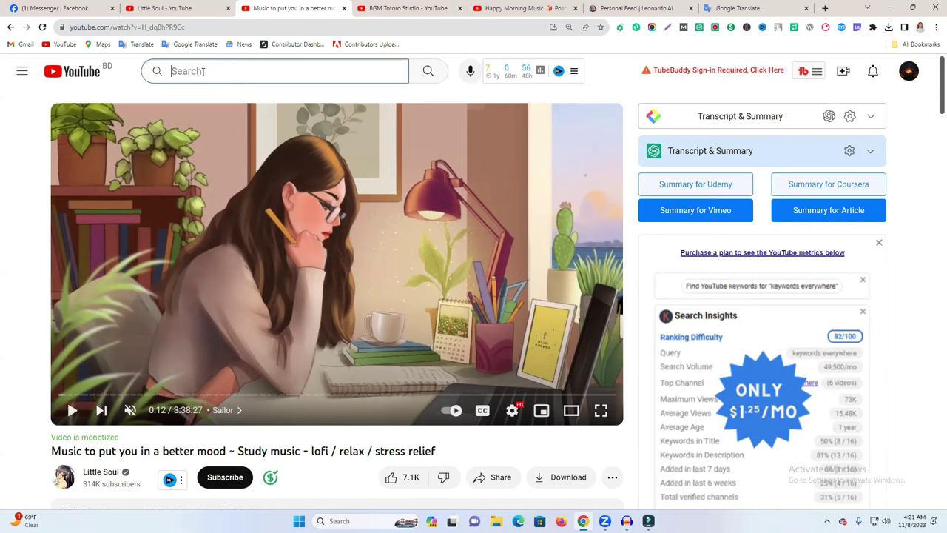
pyautogui.hotkey('ctrl', 'v')
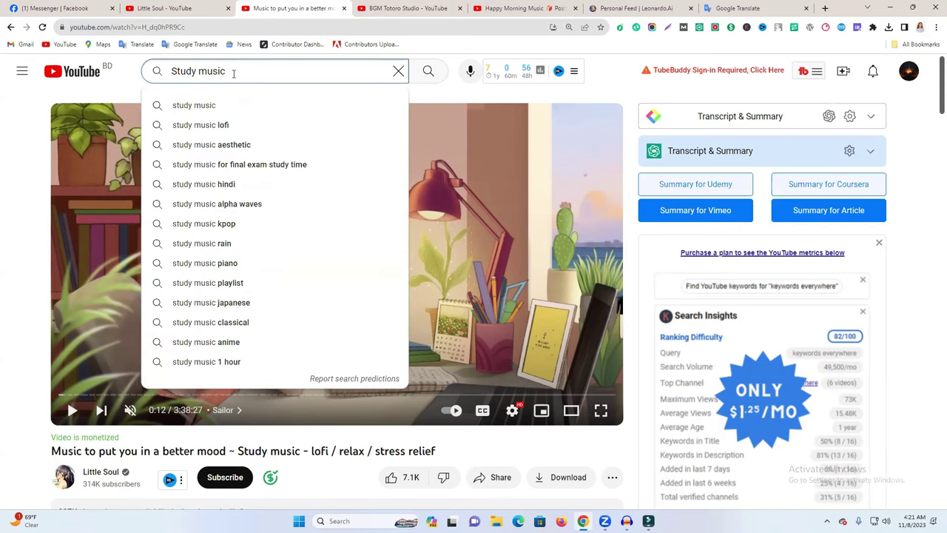
# Step: Refine the YouTube search to "free study music no copyright" and run it
pyautogui.write('no')
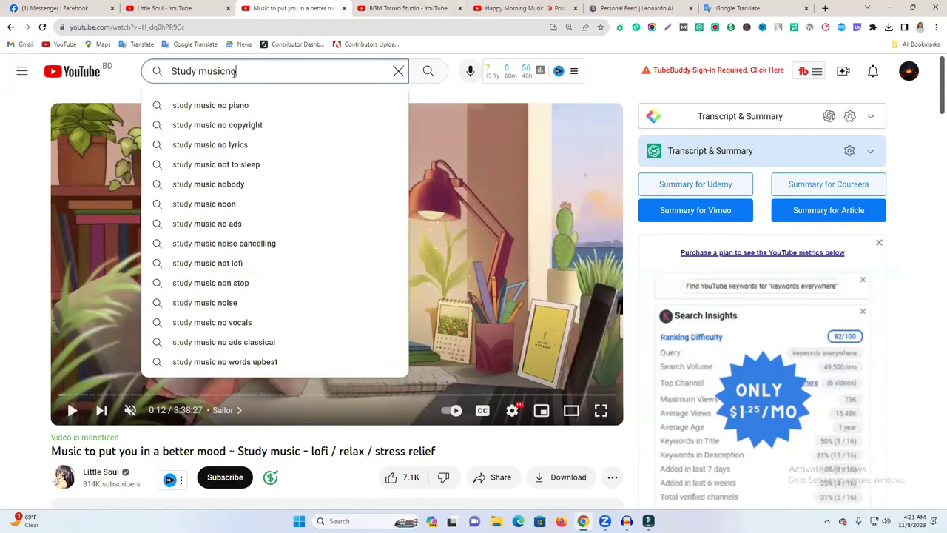
pyautogui.press('BackSpace')
pyautogui.press('BackSpace')
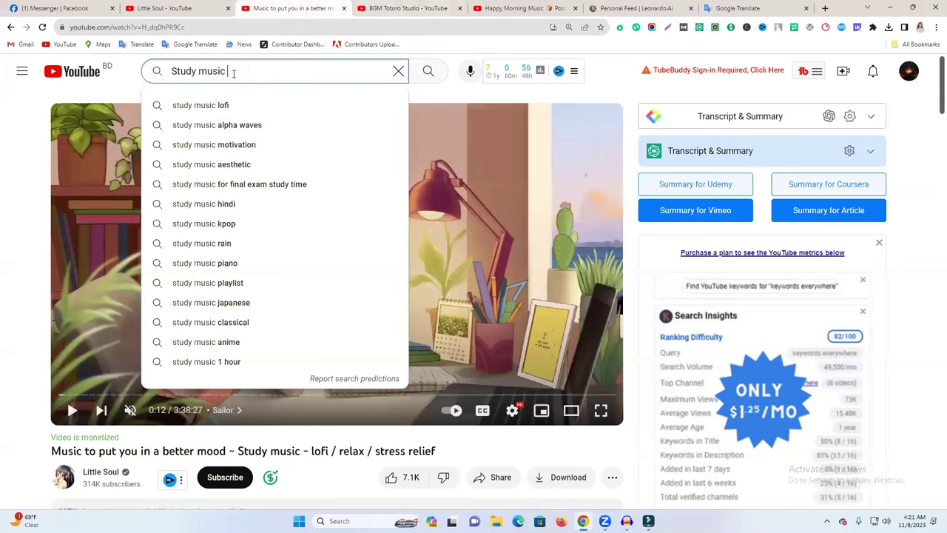
pyautogui.write('free')
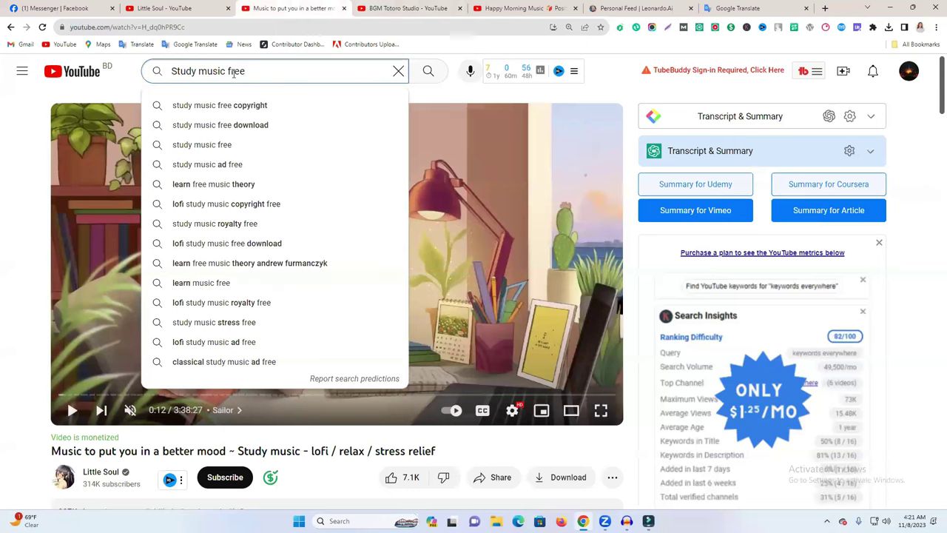
pyautogui.write(' no')
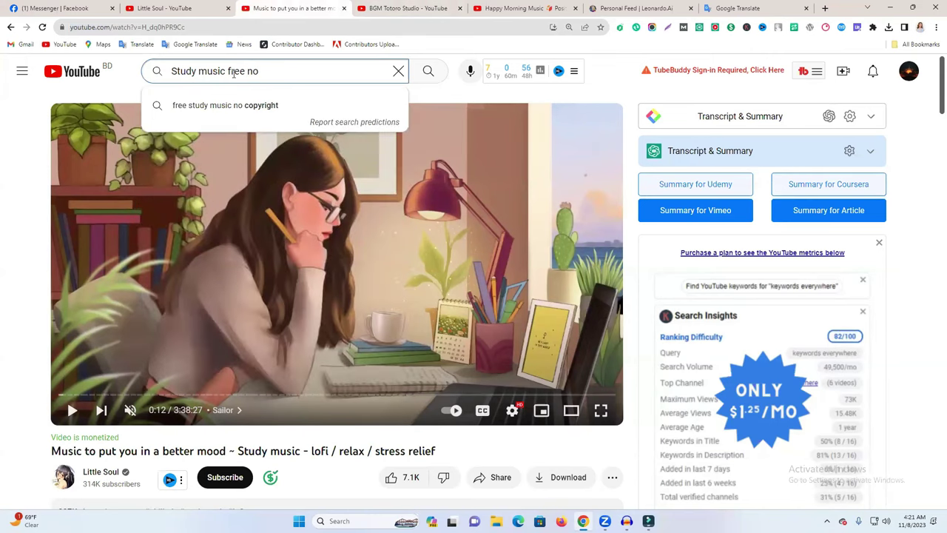
pyautogui.click(242, 110)
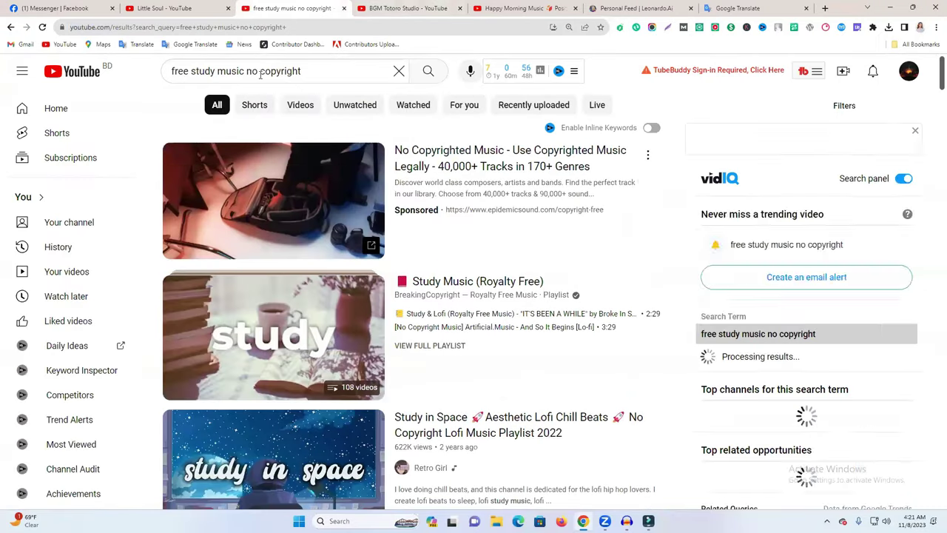
# Step: Open the first video of the Study Music (Royalty Free) playlist and expand its description down to the License section
pyautogui.click(337, 323)
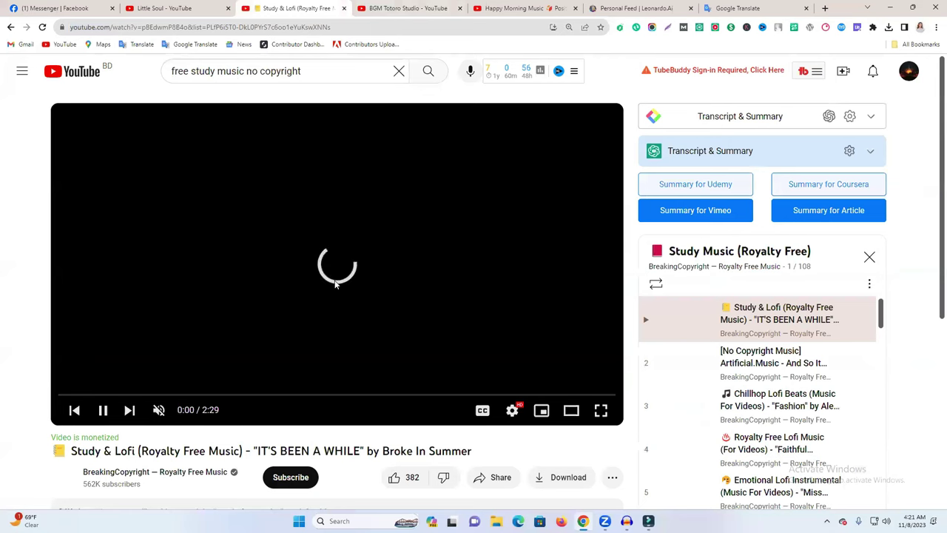
pyautogui.scroll(-3, 86, 361)
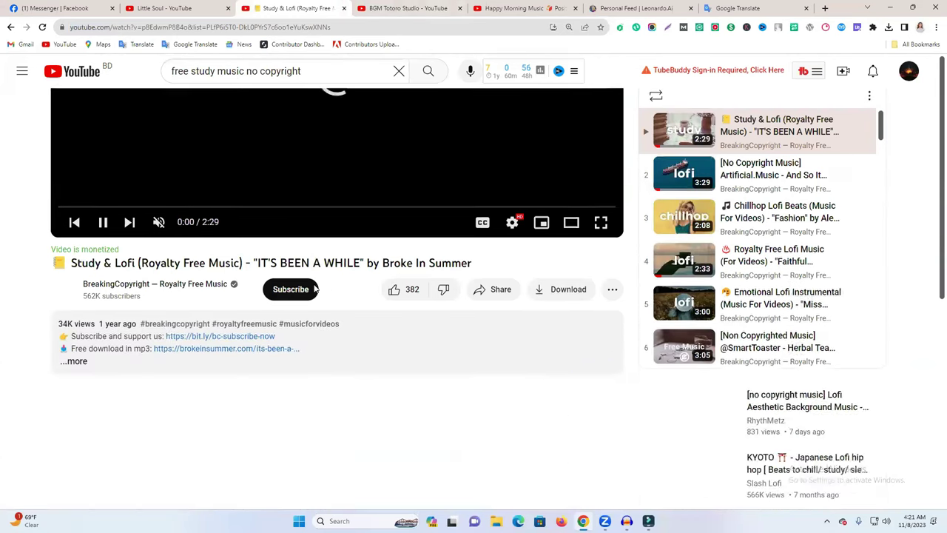
pyautogui.click(77, 353)
pyautogui.scroll(-3, 123, 299)
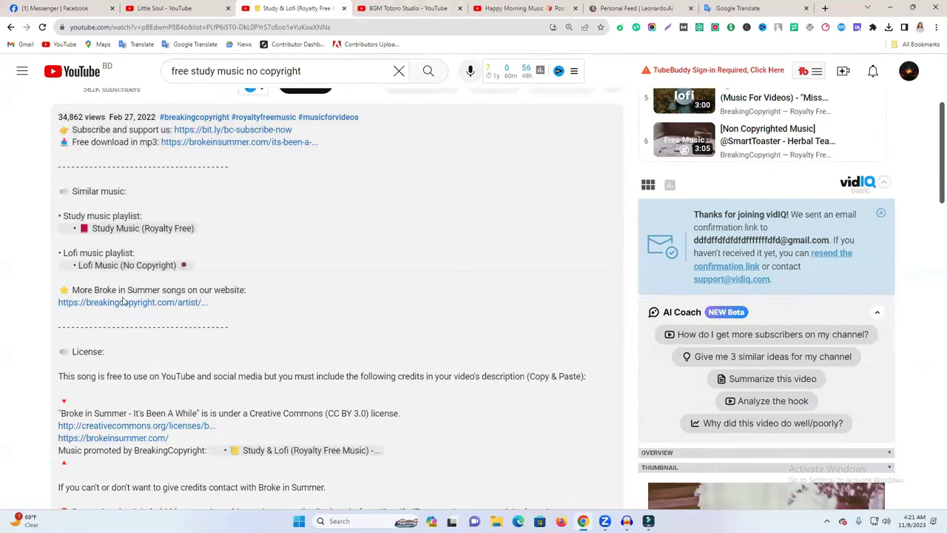
pyautogui.scroll(-2, 123, 299)
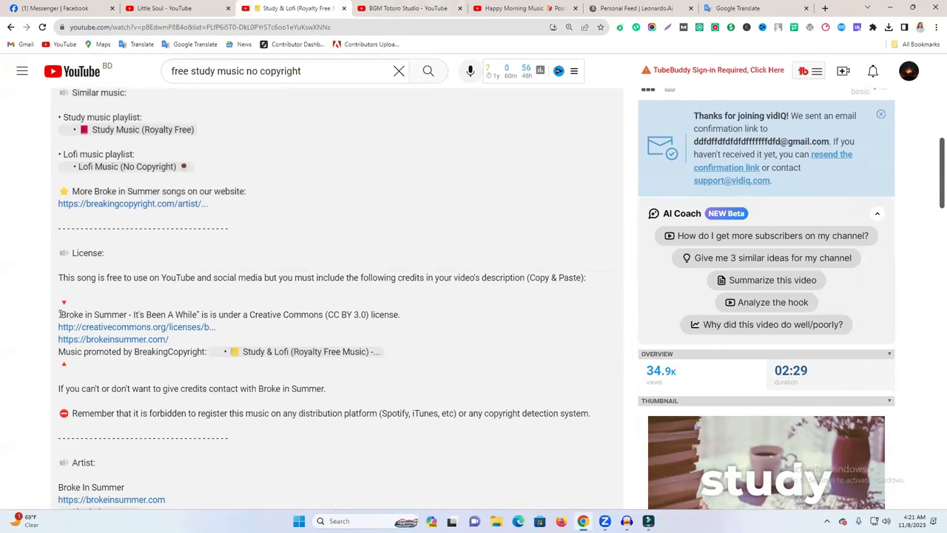
# Step: Examine the license terms and the credit lines that must be copied into a video's description
pyautogui.moveTo(68, 278); pyautogui.dragTo(597, 281)
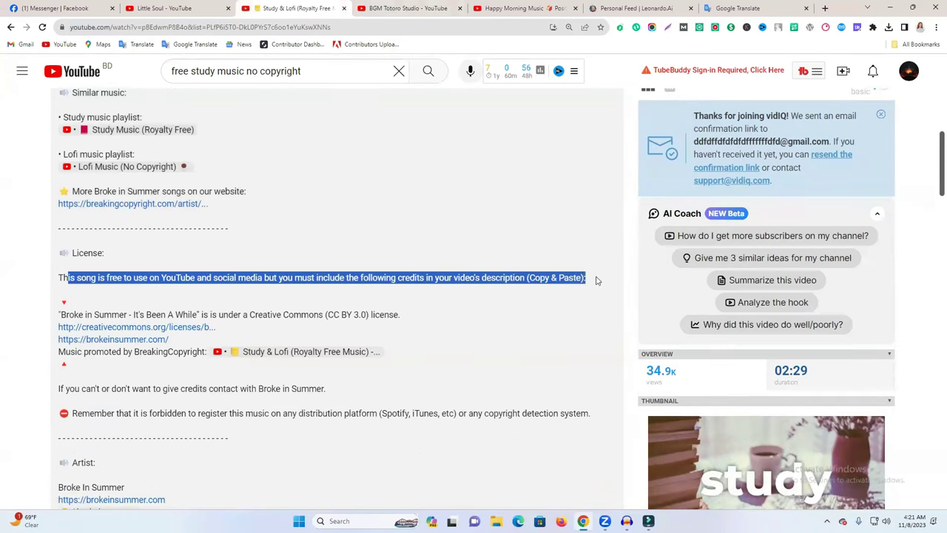
pyautogui.moveTo(409, 354); pyautogui.dragTo(60, 314)
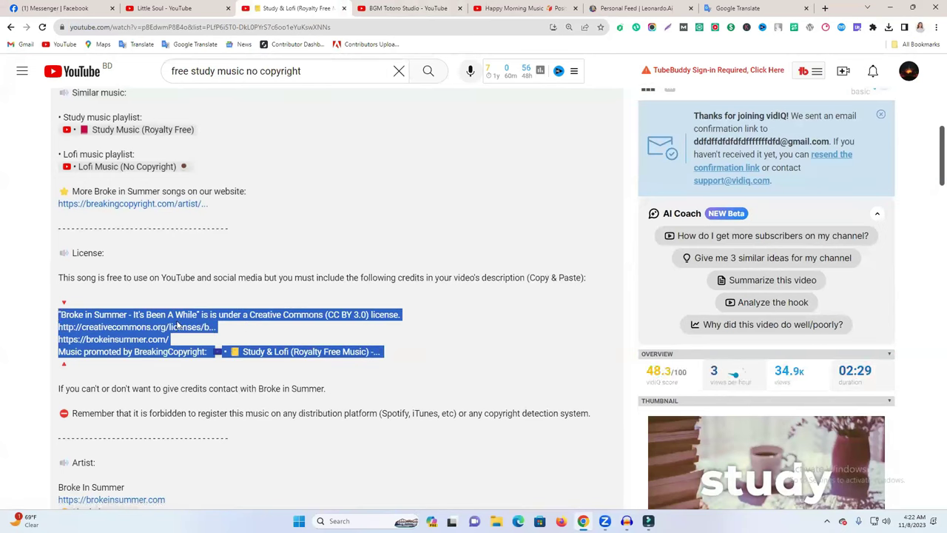
pyautogui.click(114, 358)
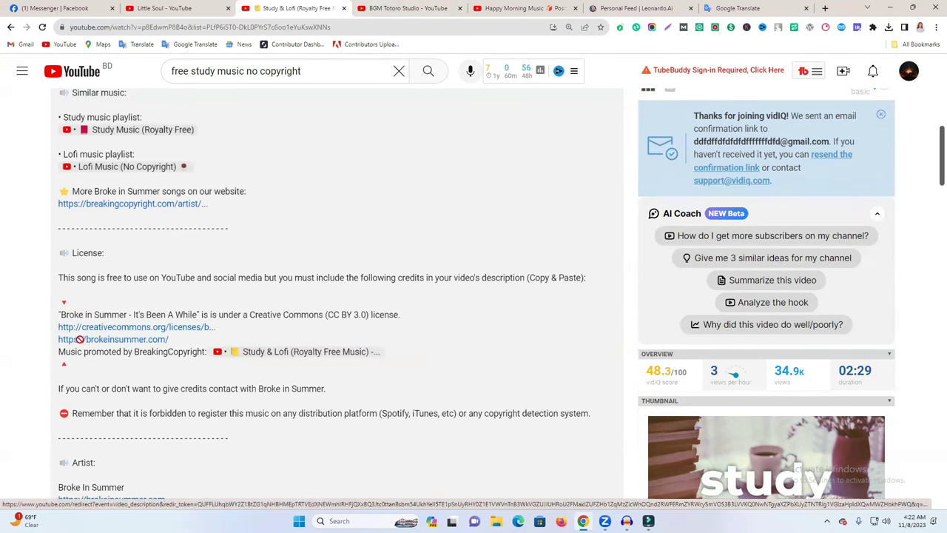
pyautogui.moveTo(58, 340); pyautogui.dragTo(90, 339)
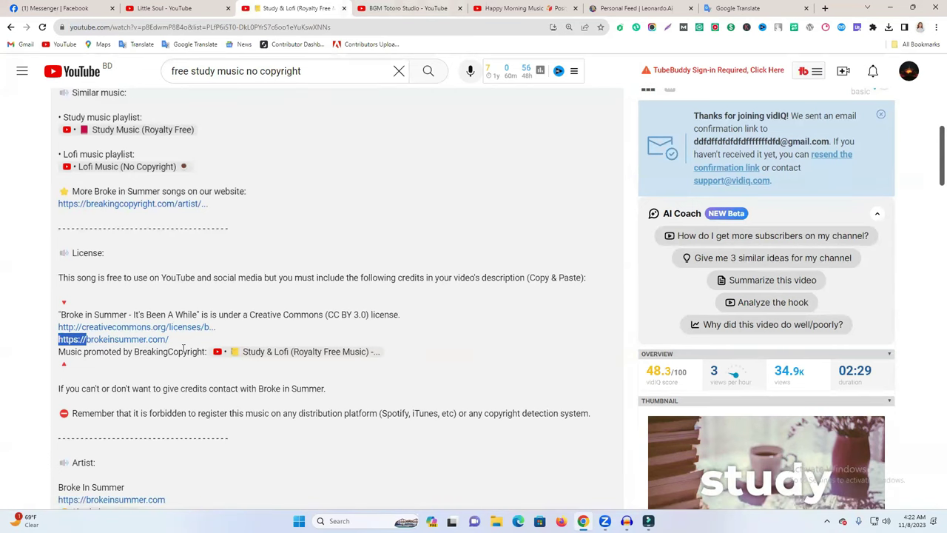
pyautogui.scroll(10, 178, 348)
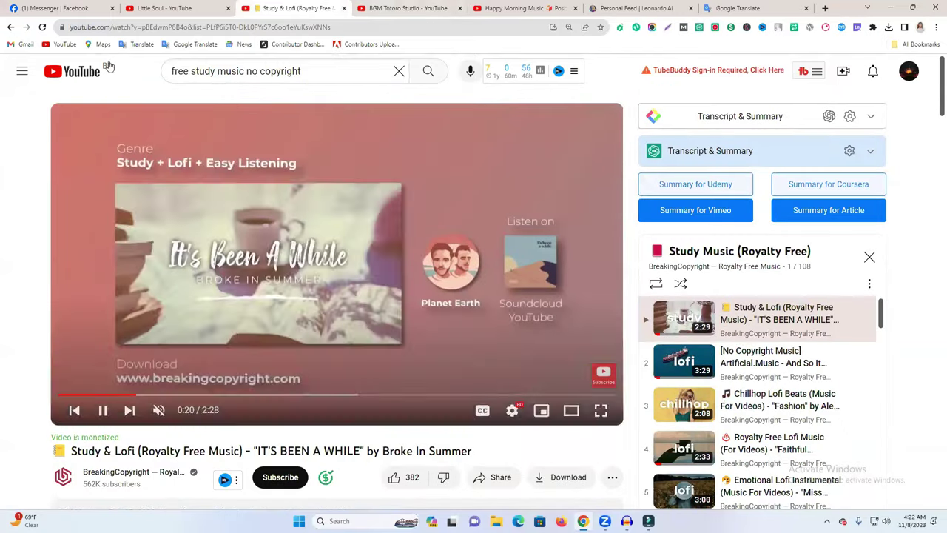
# Step: Send the track's video to the savefrom.net downloader by adding "ss" before youtube in its address, and download it as MP4 720
pyautogui.doubleClick(149, 27)
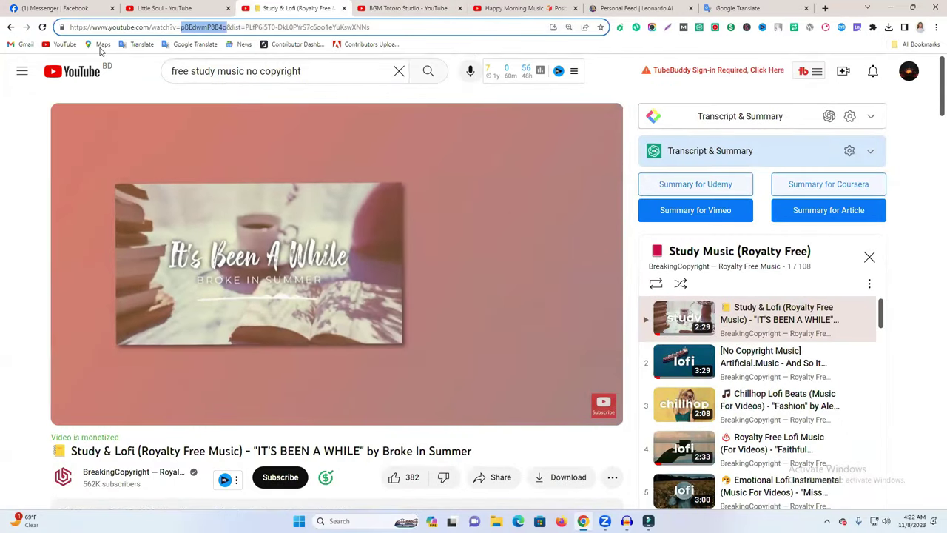
pyautogui.click(109, 27)
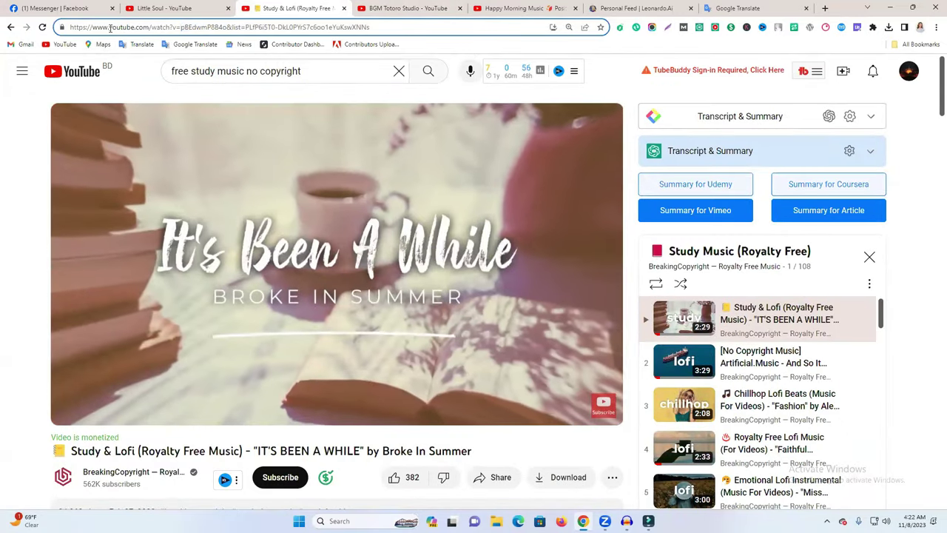
pyautogui.write('ss')
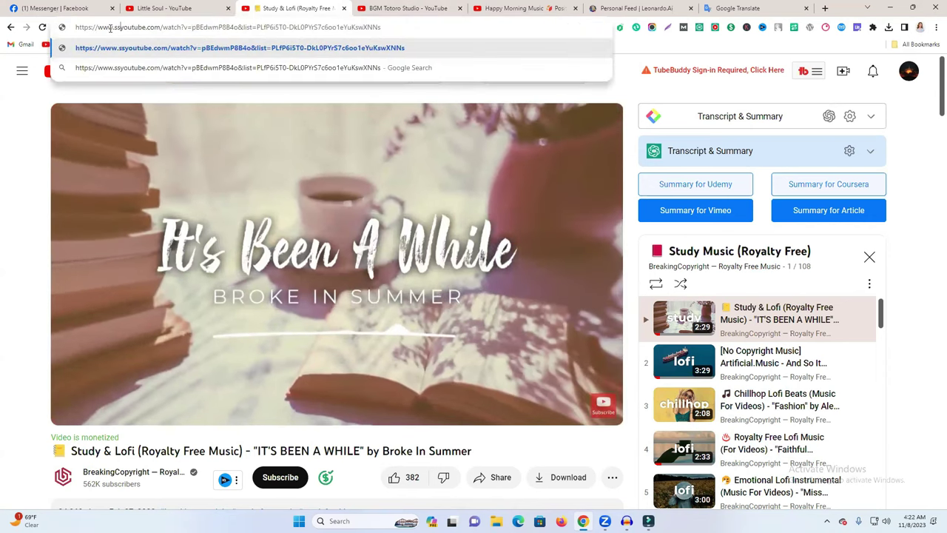
pyautogui.press('Return')
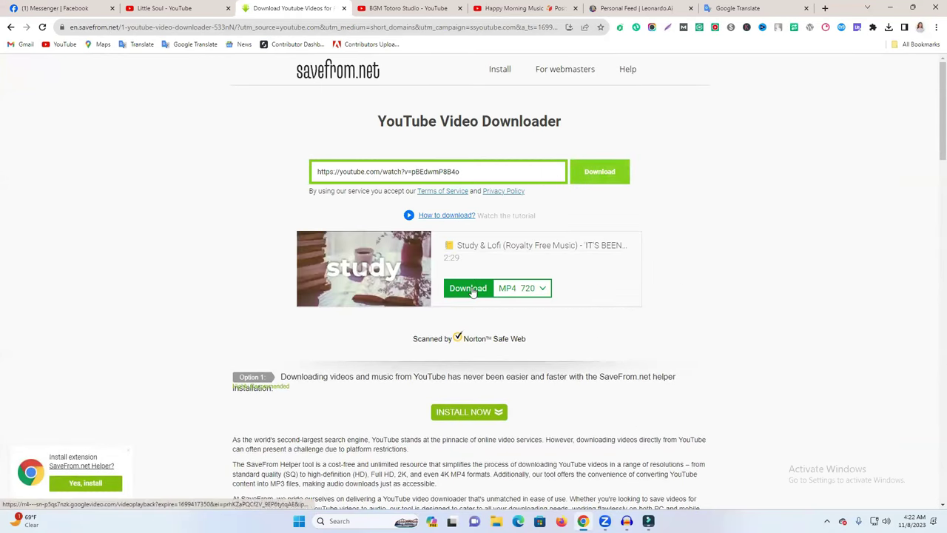
pyautogui.click(472, 292)
# Step: Switch to Filmora and import the downloaded Study & Lofi (Royalty Free Music) video into the project media
pyautogui.click(251, 6)
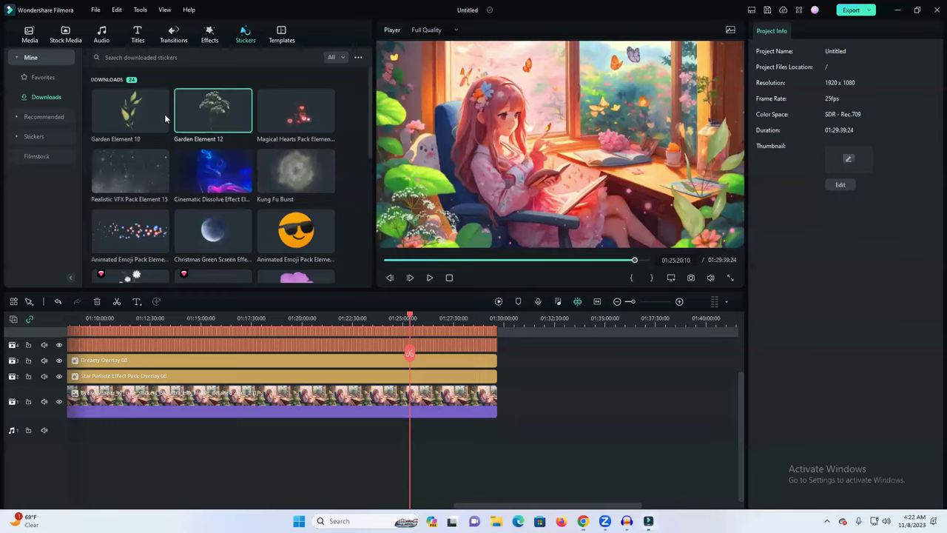
pyautogui.click(29, 37)
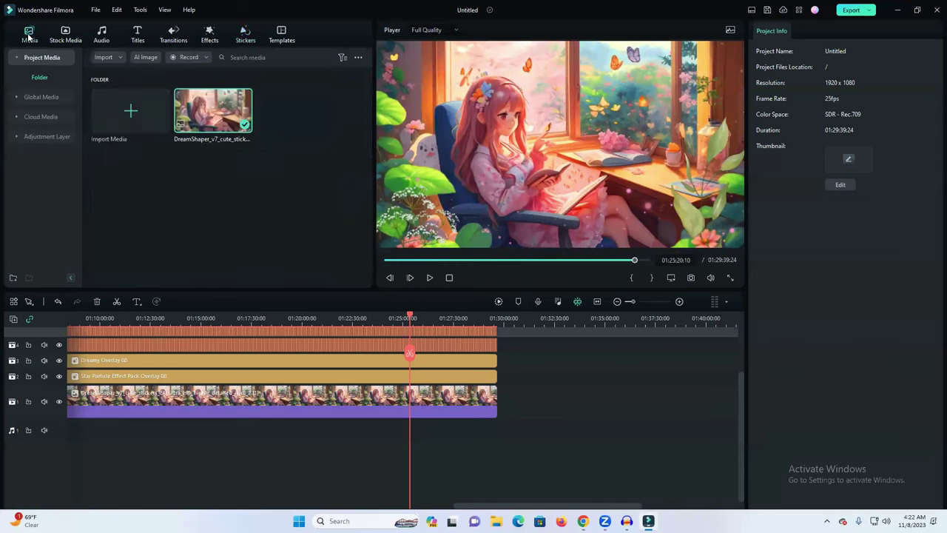
pyautogui.click(138, 116)
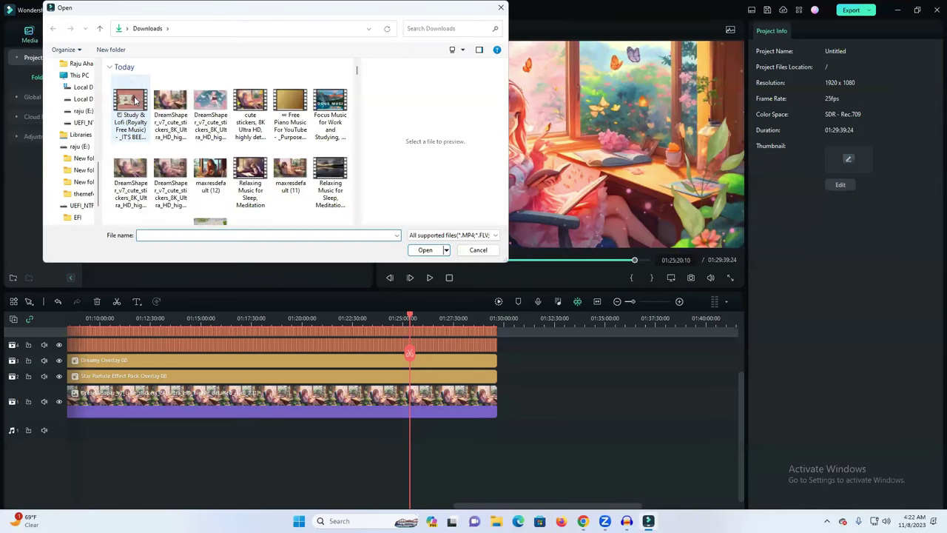
pyautogui.click(131, 111)
pyautogui.click(425, 250)
# Step: Try to place the imported Study & Lofi clip onto the existing timeline tracks
pyautogui.moveTo(208, 108); pyautogui.dragTo(12, 390)
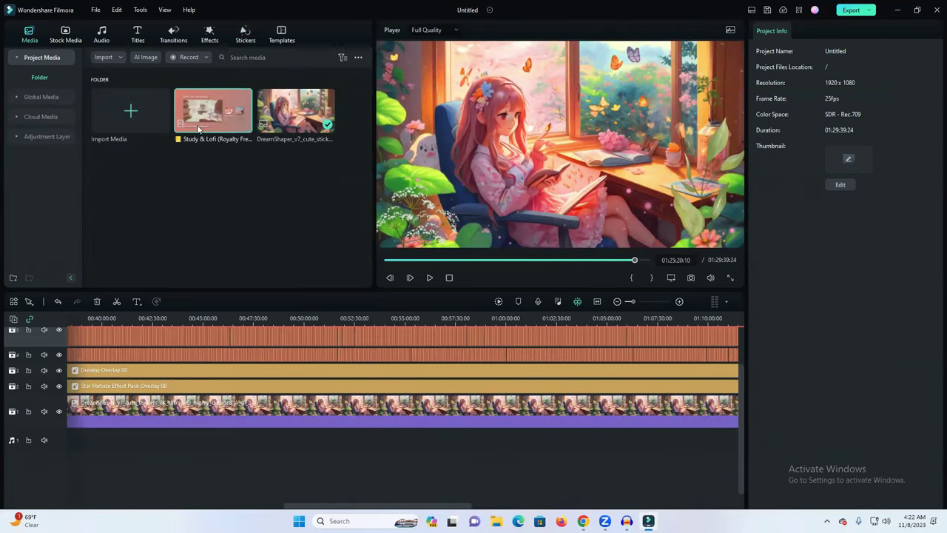
pyautogui.click(42, 443)
pyautogui.moveTo(214, 111); pyautogui.dragTo(215, 175)
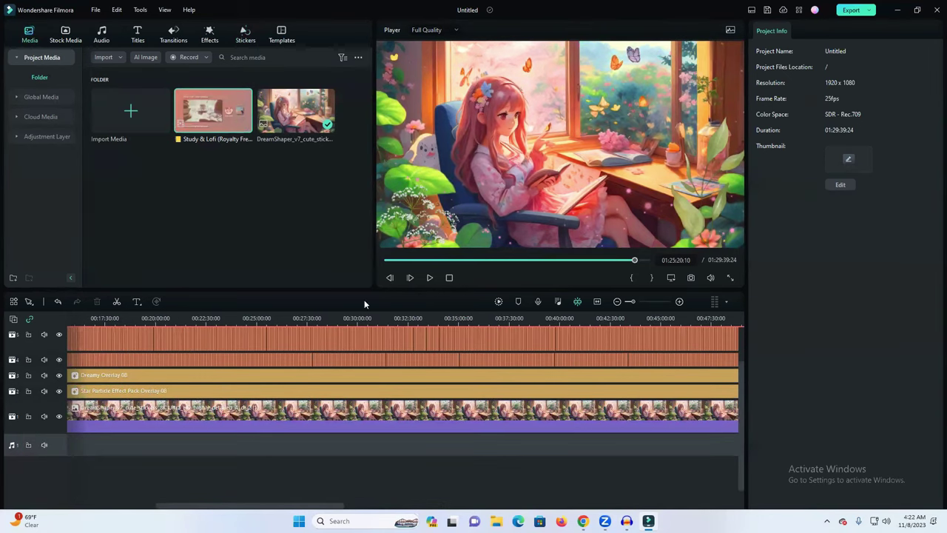
# Step: Add a video track below all other video tracks and place the Study & Lofi clip at its start
pyautogui.moveTo(633, 303); pyautogui.dragTo(628, 303)
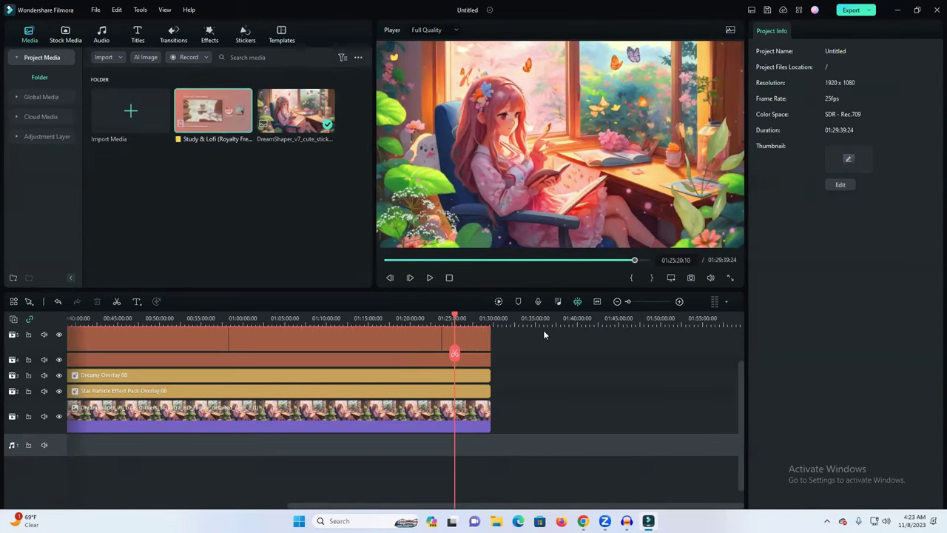
pyautogui.click(13, 319)
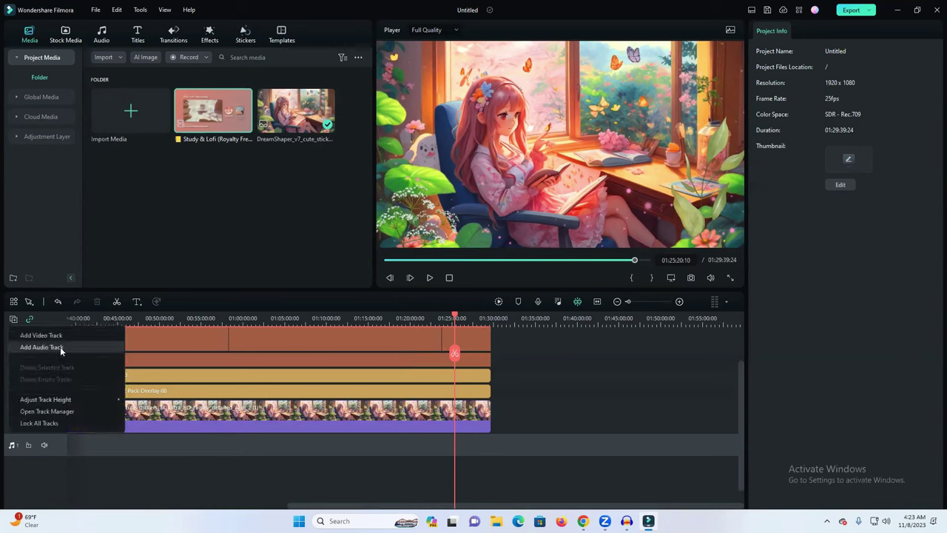
pyautogui.click(41, 335)
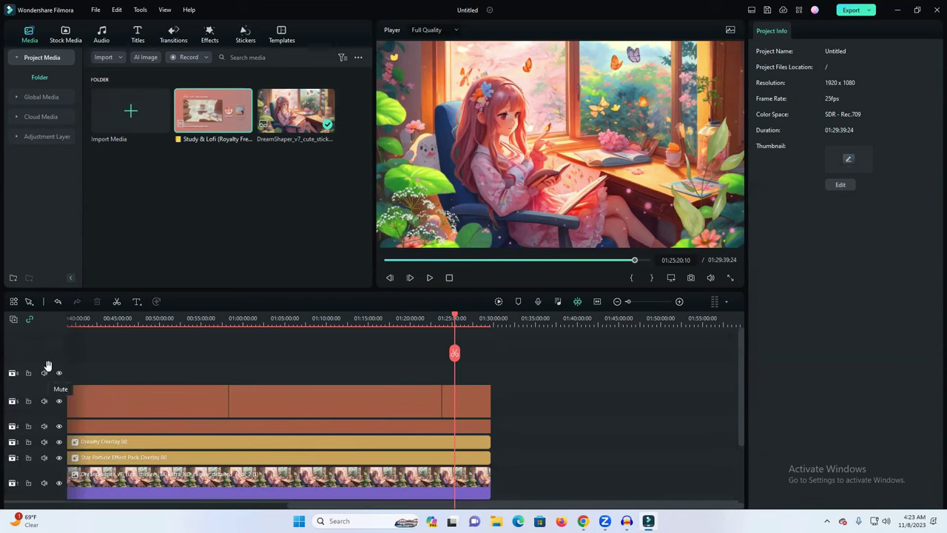
pyautogui.moveTo(44, 372); pyautogui.dragTo(31, 494)
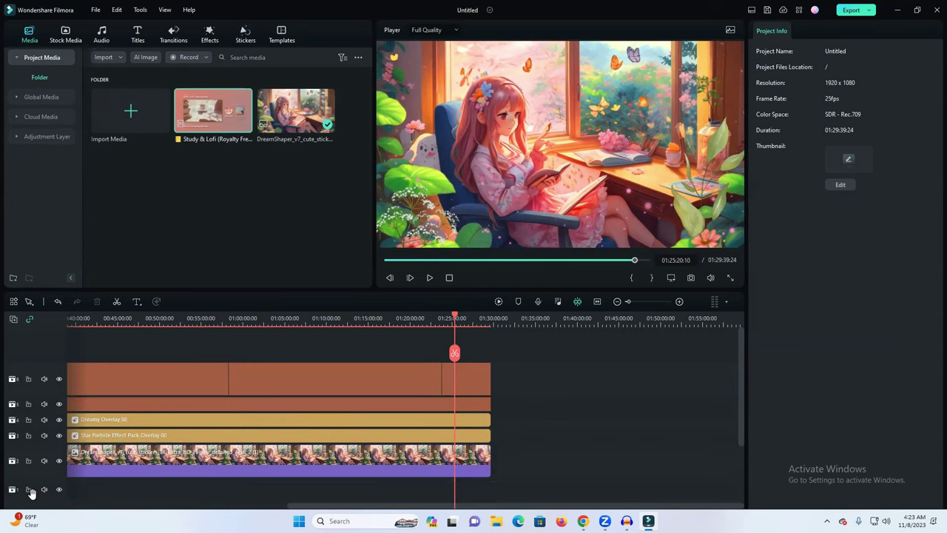
pyautogui.moveTo(213, 111)
pyautogui.mouseDown()
pyautogui.moveTo(159, 380)
pyautogui.moveTo(82, 491)
pyautogui.moveTo(6, 502)
pyautogui.moveTo(59, 489)
pyautogui.mouseUp()
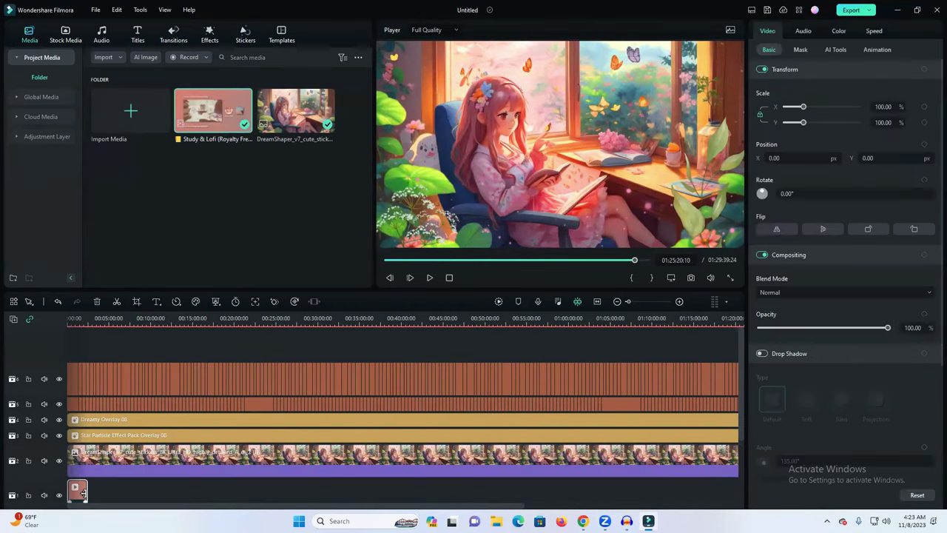
pyautogui.click(627, 302)
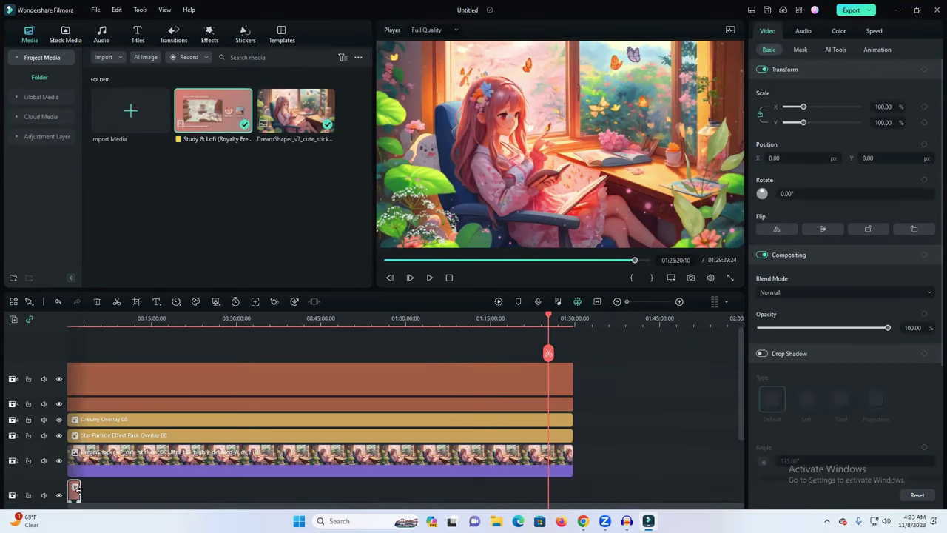
# Step: Try to duplicate the Study & Lofi clip by pasting it into the timeline, and undo the paste
pyautogui.hotkey('ctrl', 'v')
pyautogui.click(157, 320)
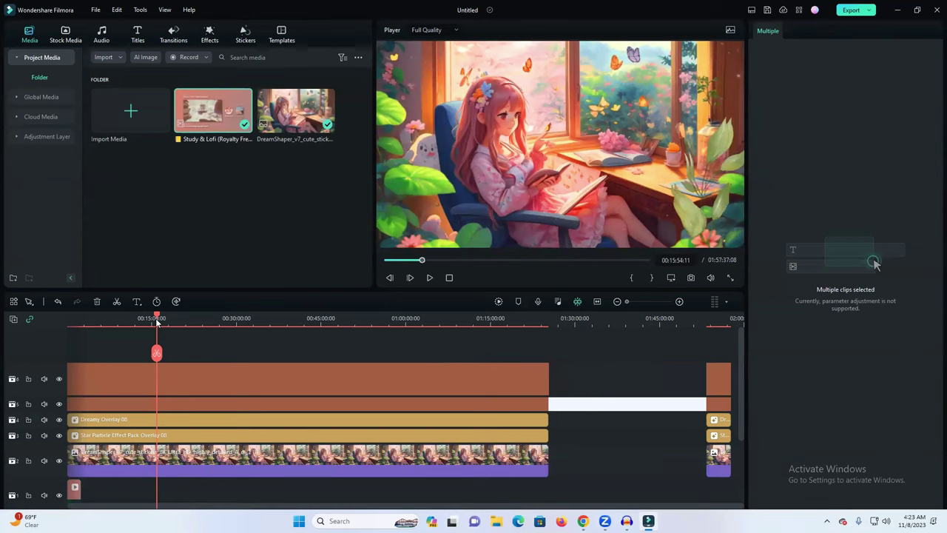
pyautogui.hotkey('ctrl', 'z')
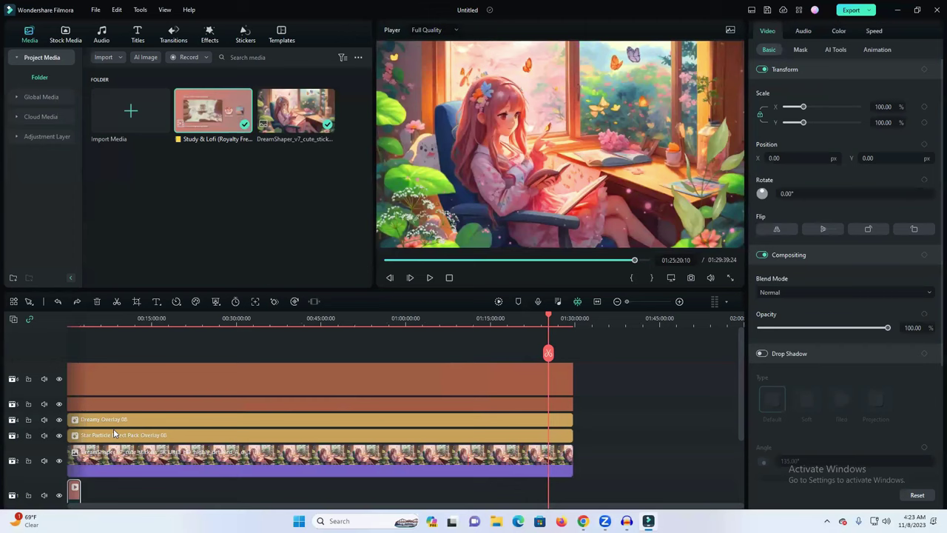
pyautogui.scroll(-2, 32, 422)
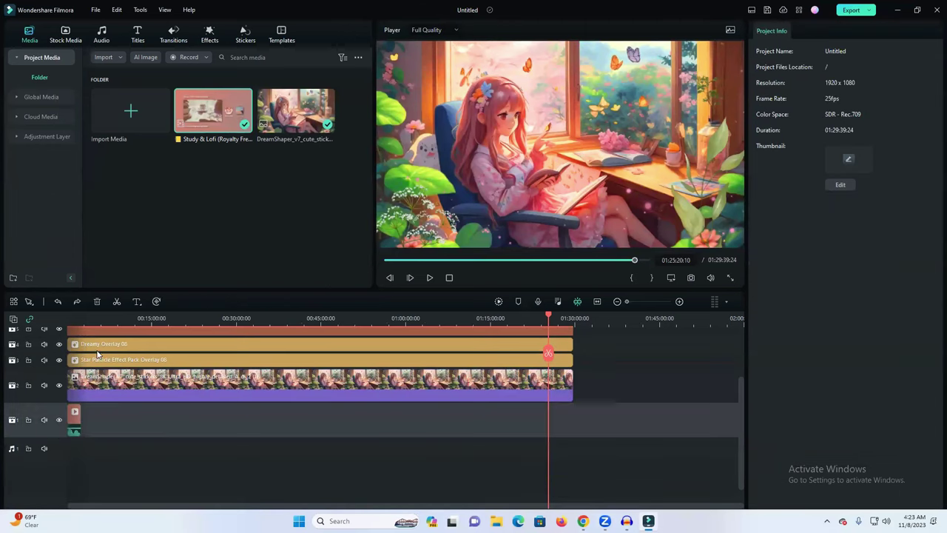
# Step: Duplicate the Study & Lofi clip on the lowest video track and close the gap so the copy directly follows the original
pyautogui.click(74, 419)
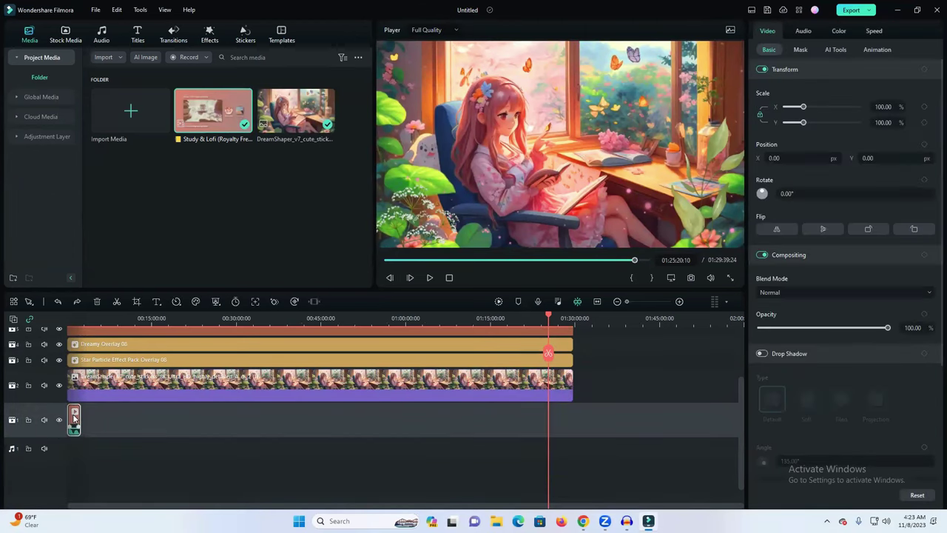
pyautogui.hotkey('ctrl', 'v')
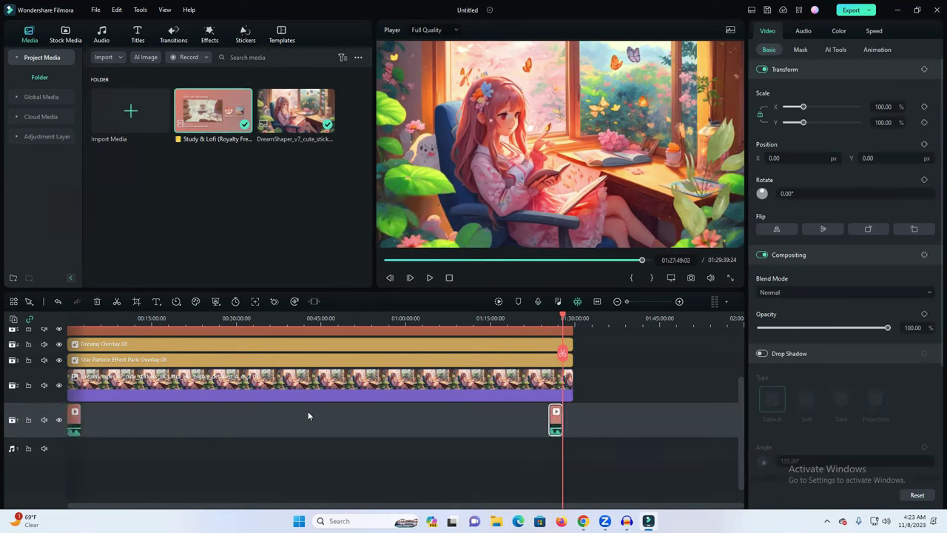
pyautogui.moveTo(555, 420); pyautogui.dragTo(142, 419)
pyautogui.click(85, 422)
pyautogui.press('Delete')
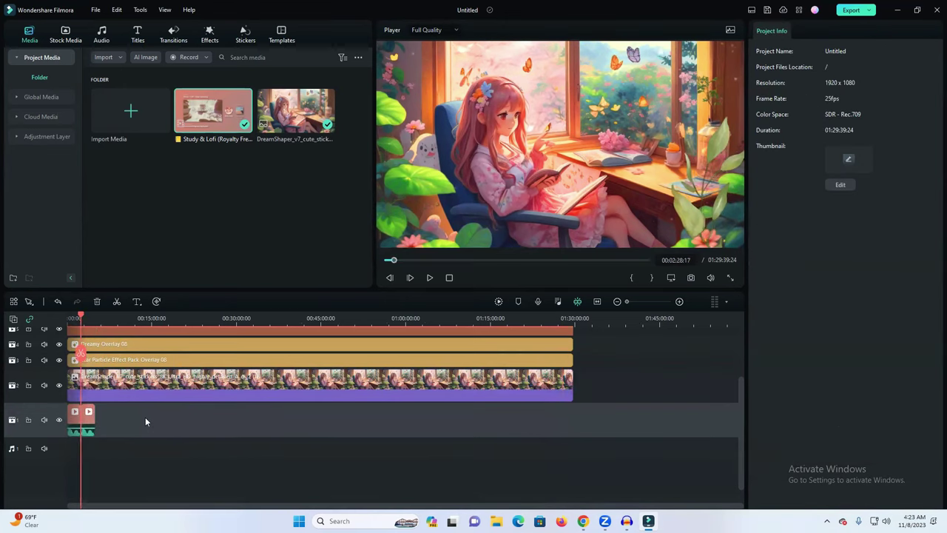
# Step: Duplicate the two Study & Lofi clips together and close the gap to form a continuous run of four
pyautogui.click(81, 416)
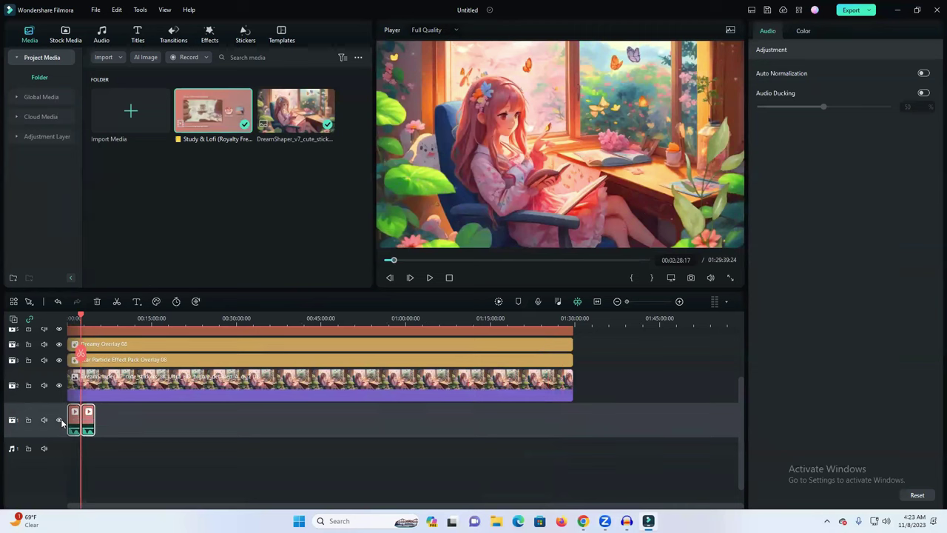
pyautogui.hotkey('ctrl', 'z')
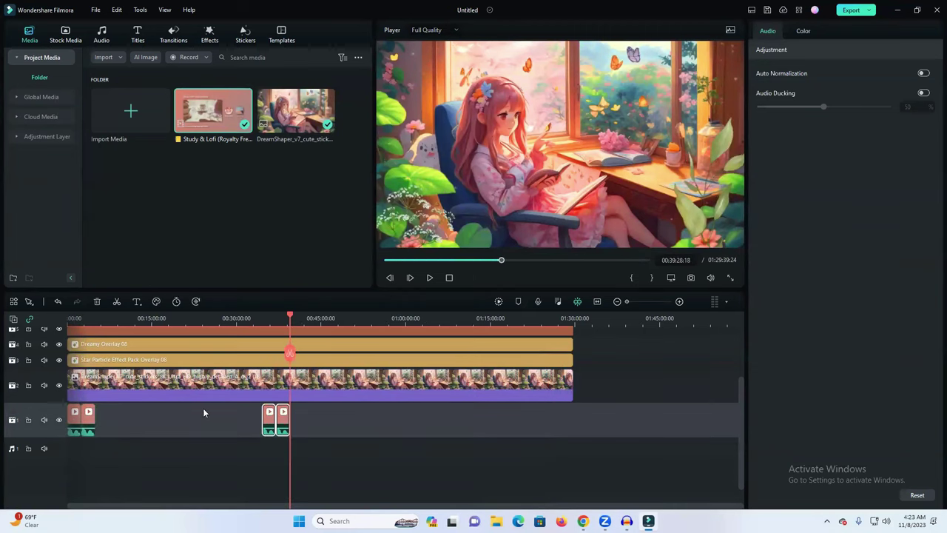
pyautogui.click(201, 412)
pyautogui.press('Delete')
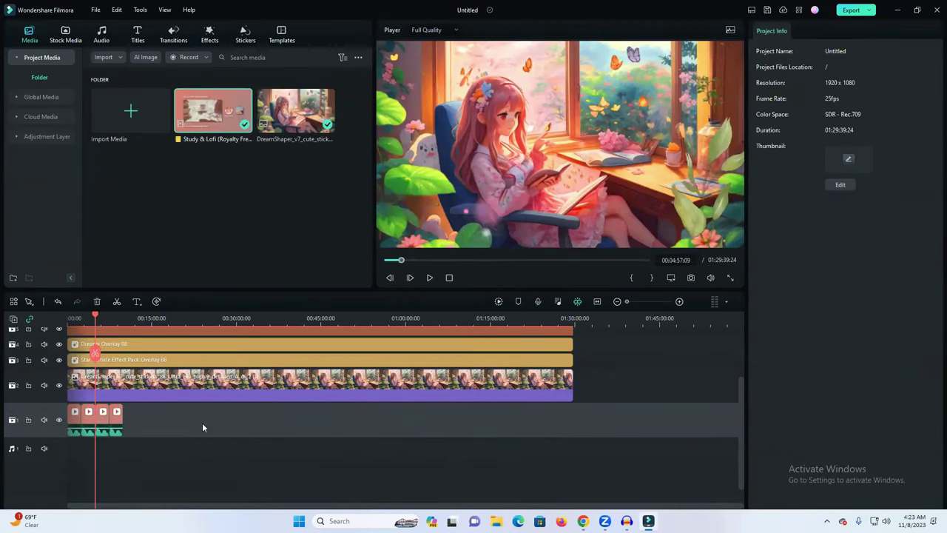
# Step: Copy the four Study & Lofi clips further along their track and remove the gap, making eight back-to-back clips
pyautogui.moveTo(135, 426); pyautogui.dragTo(71, 419)
pyautogui.click(244, 318)
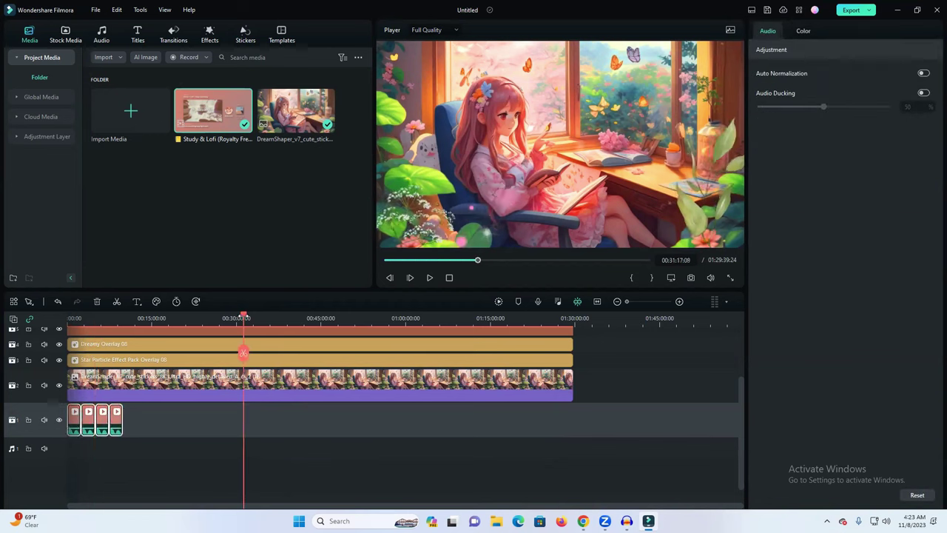
pyautogui.hotkey('ctrl', 'v')
pyautogui.click(231, 411)
pyautogui.press('Delete')
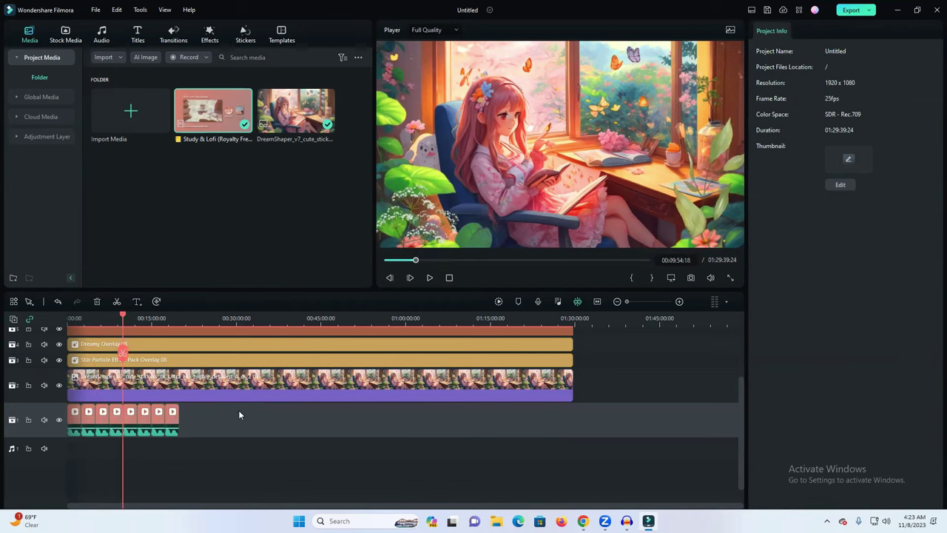
# Step: Duplicate the whole run of eight Study & Lofi clips and close the gap, extending it to sixteen clips
pyautogui.moveTo(208, 422); pyautogui.dragTo(54, 419)
pyautogui.click(259, 316)
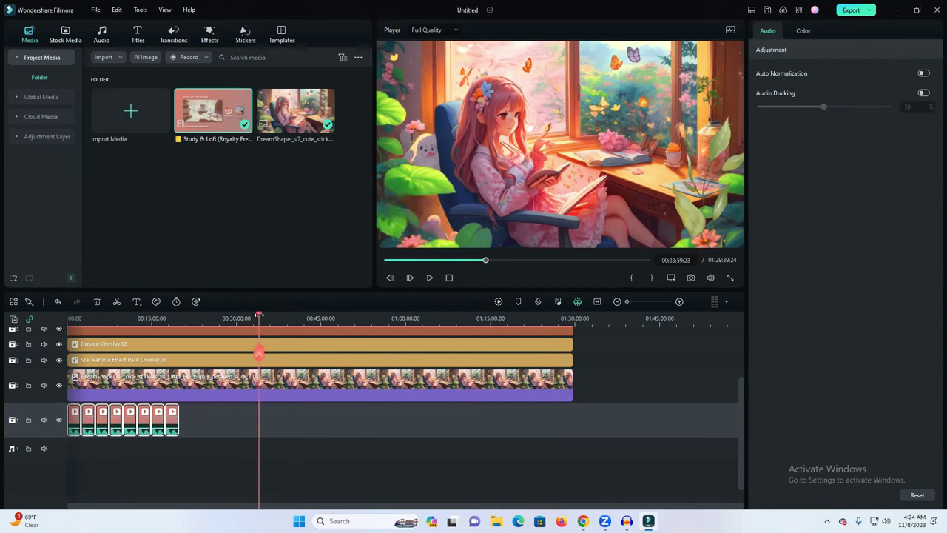
pyautogui.hotkey('ctrl', 'v')
pyautogui.click(240, 422)
pyautogui.press('Delete')
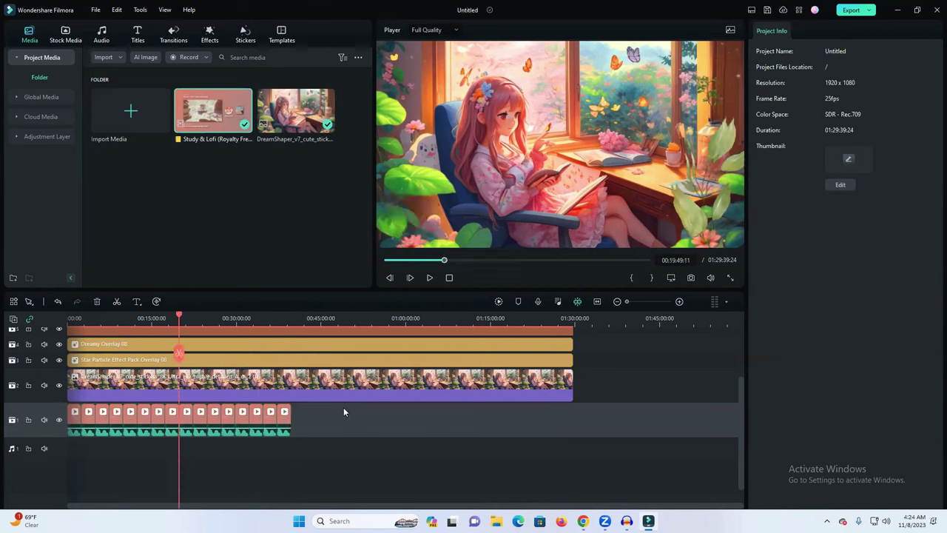
# Step: Append the copied group of eight Study & Lofi clips twice more, closing the gap before each group
pyautogui.click(346, 319)
pyautogui.hotkey('ctrl', 'v')
pyautogui.click(317, 420)
pyautogui.press('Delete')
pyautogui.click(439, 318)
pyautogui.hotkey('ctrl', 'v')
pyautogui.click(434, 415)
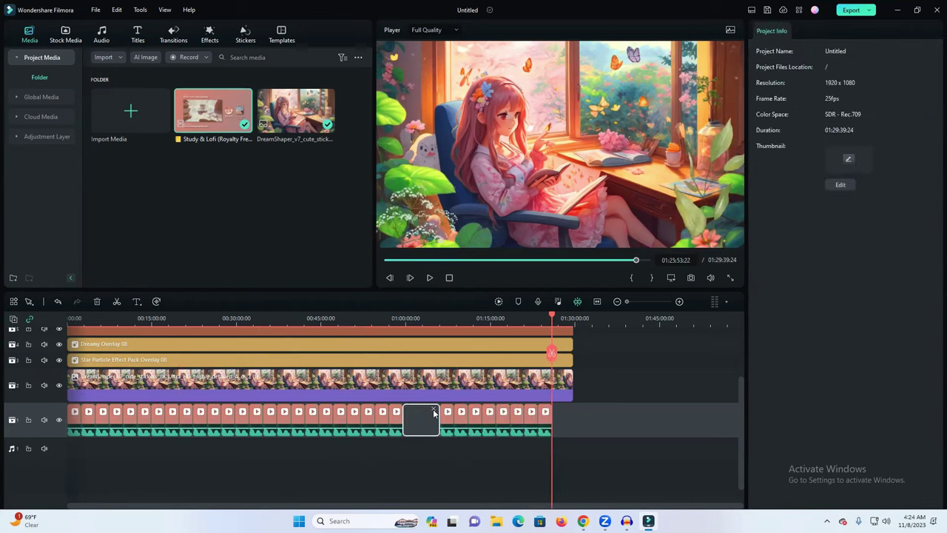
pyautogui.press('Delete')
# Step: Append one more group of eight Study & Lofi clips without a gap, and delete the four clips extending past the other tracks' end
pyautogui.click(544, 318)
pyautogui.hotkey('ctrl', 'v')
pyautogui.click(531, 416)
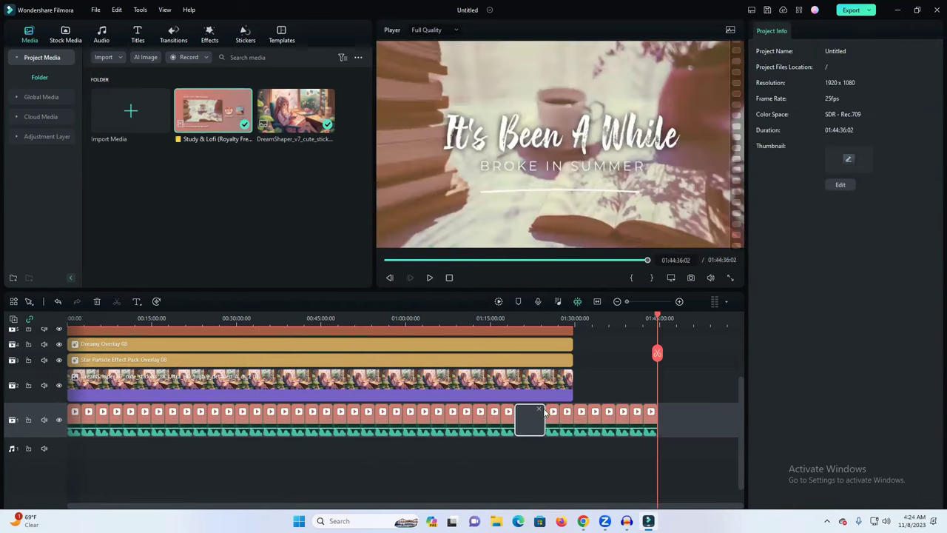
pyautogui.press('Delete')
pyautogui.moveTo(656, 420); pyautogui.dragTo(581, 421)
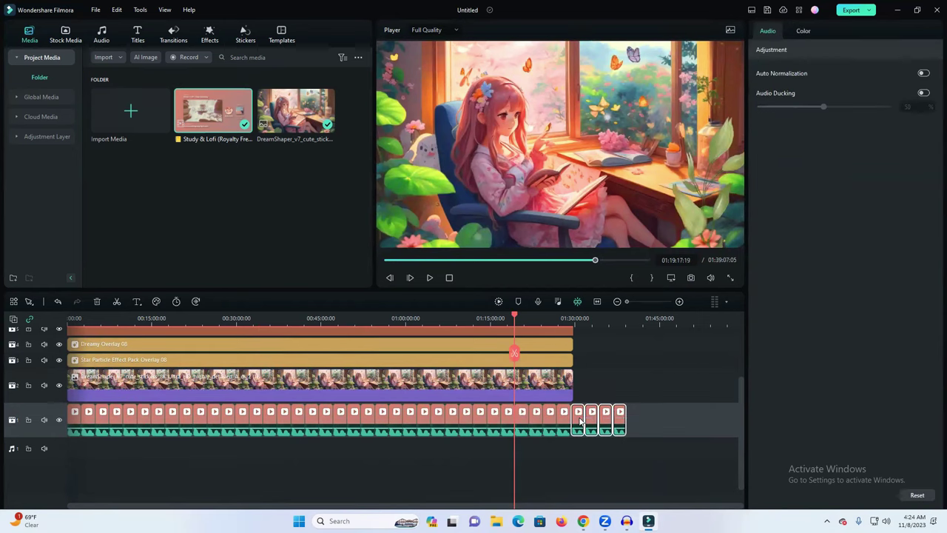
pyautogui.press('Delete')
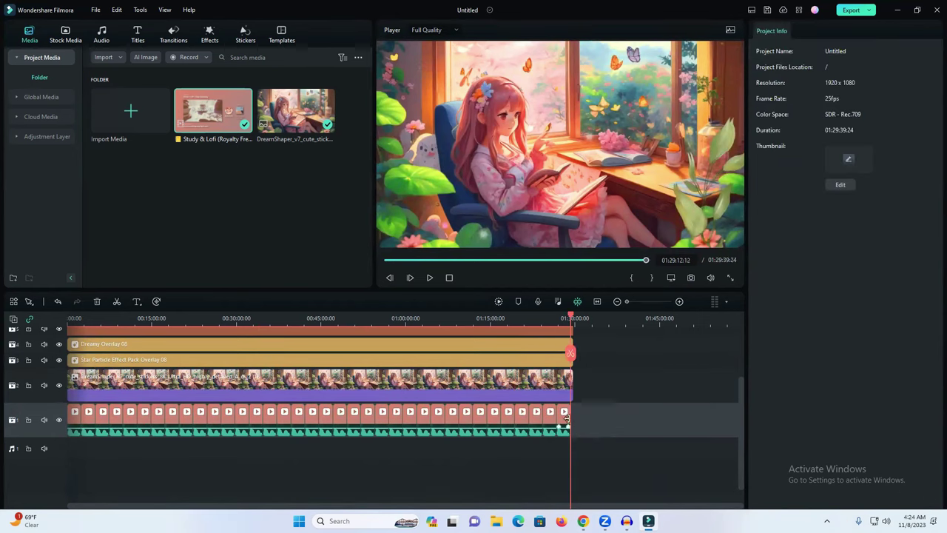
# Step: Check the end of the music track against the other tracks and preview the video from the start of the timeline
pyautogui.click(566, 419)
pyautogui.moveTo(626, 306); pyautogui.dragTo(641, 304)
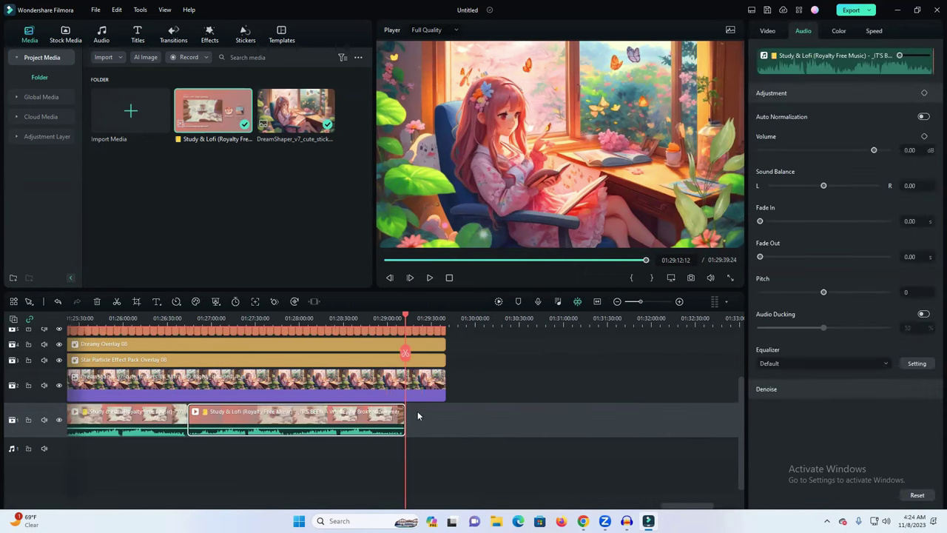
pyautogui.scroll(2, 450, 392)
pyautogui.scroll(1, 449, 407)
pyautogui.scroll(-1, 451, 426)
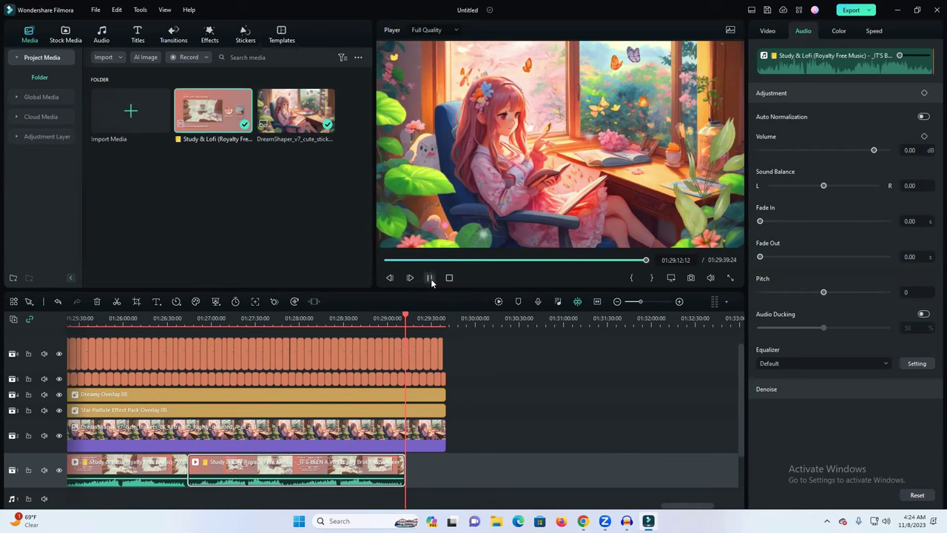
pyautogui.click(450, 318)
pyautogui.click(430, 277)
pyautogui.click(431, 277)
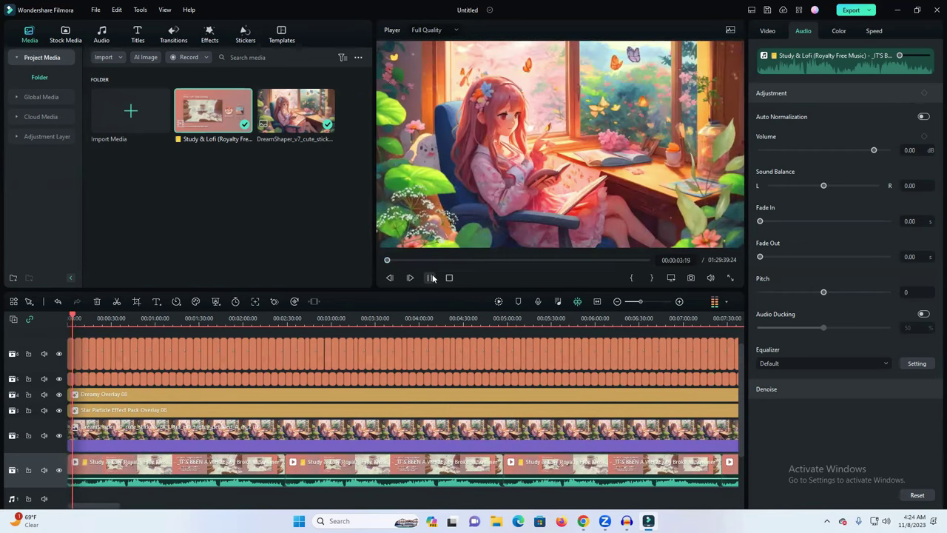
pyautogui.click(431, 277)
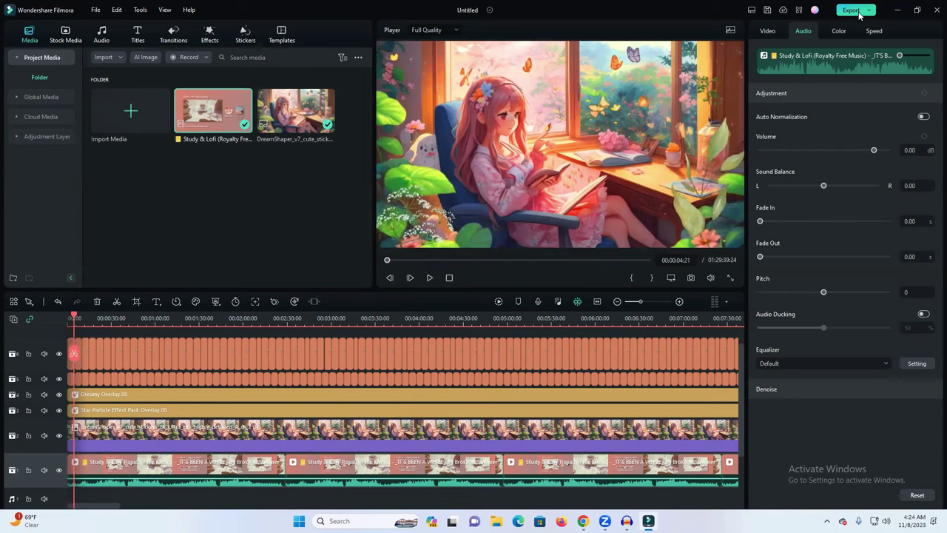
# Step: Export the video locally to the Downloads folder as an MP4 at 1920x1080 and 25 fps with Recommend quality
pyautogui.click(859, 15)
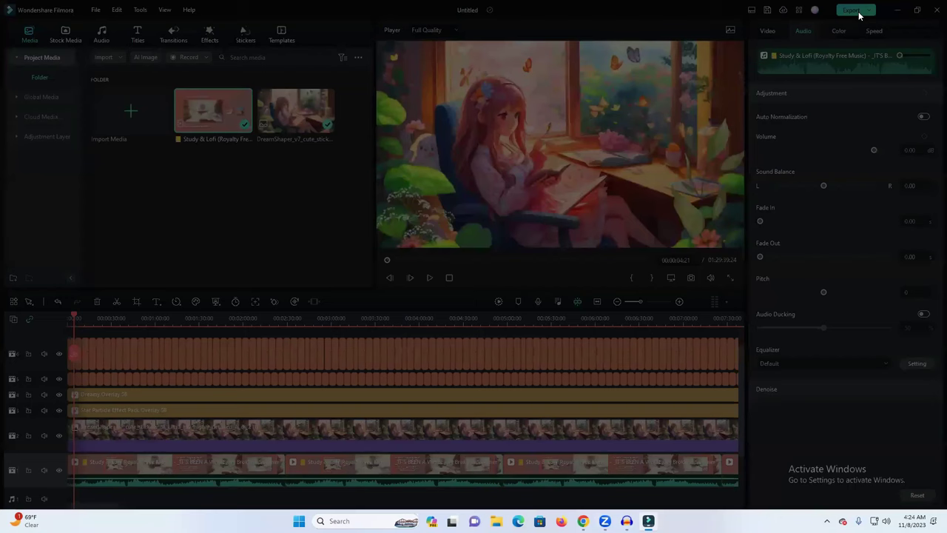
pyautogui.click(532, 155)
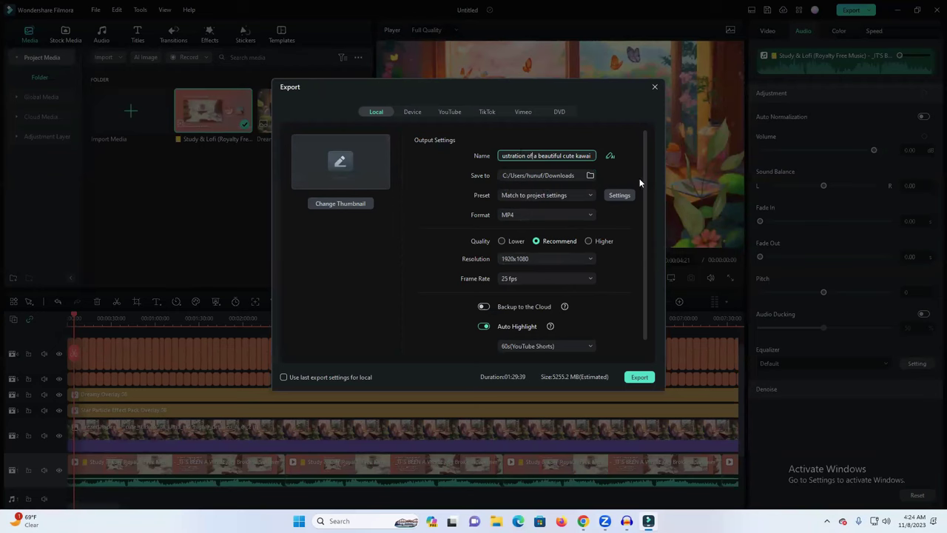
pyautogui.click(639, 378)
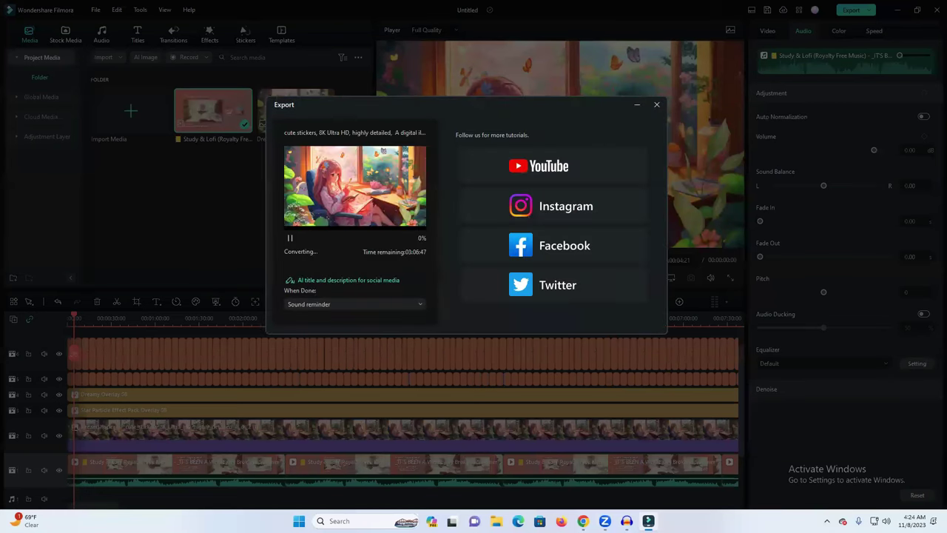
# Step: Switch to Chrome and open the YouTube watch history in the Little Soul tab
pyautogui.click(584, 521)
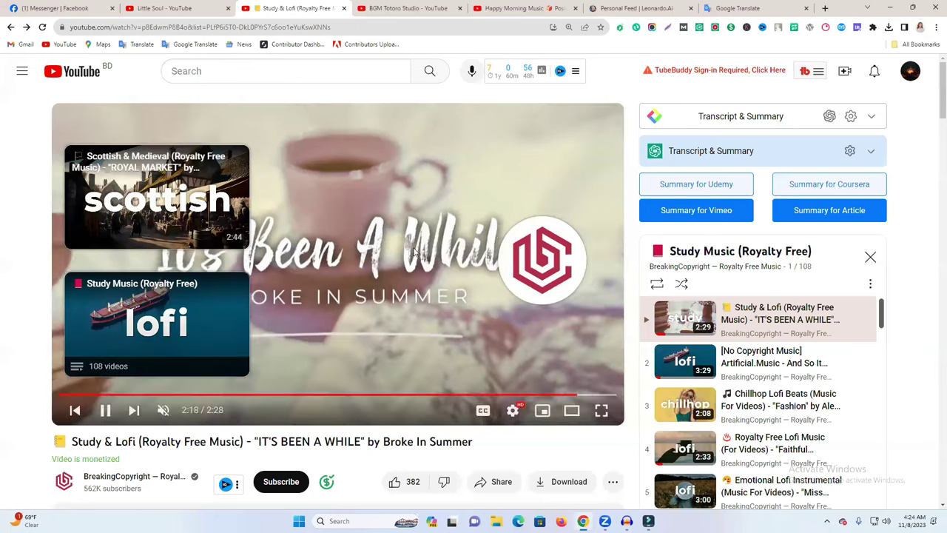
pyautogui.click(194, 9)
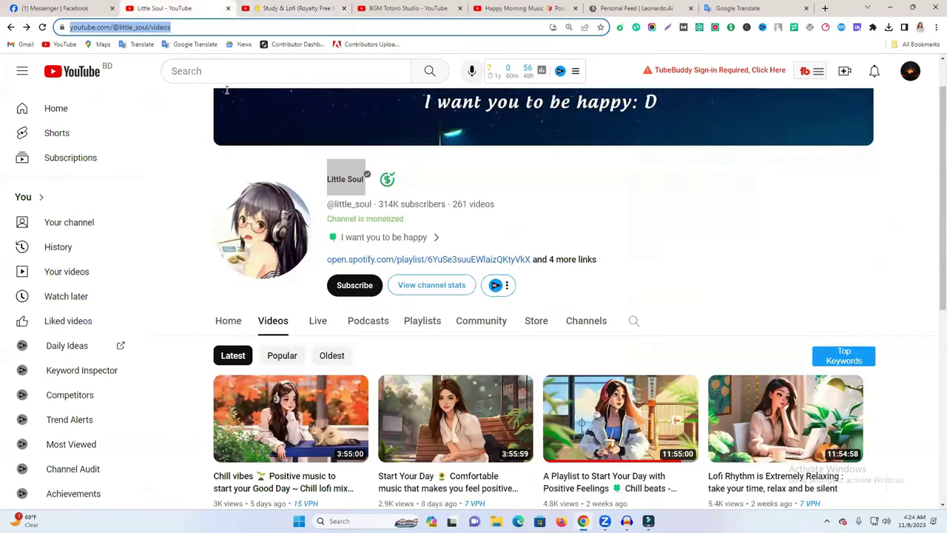
pyautogui.click(278, 8)
pyautogui.click(168, 8)
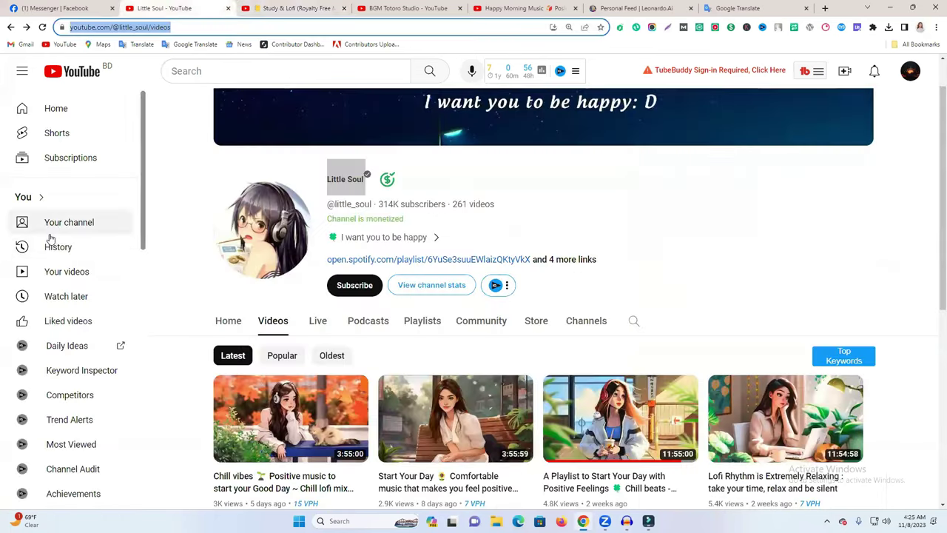
pyautogui.click(70, 247)
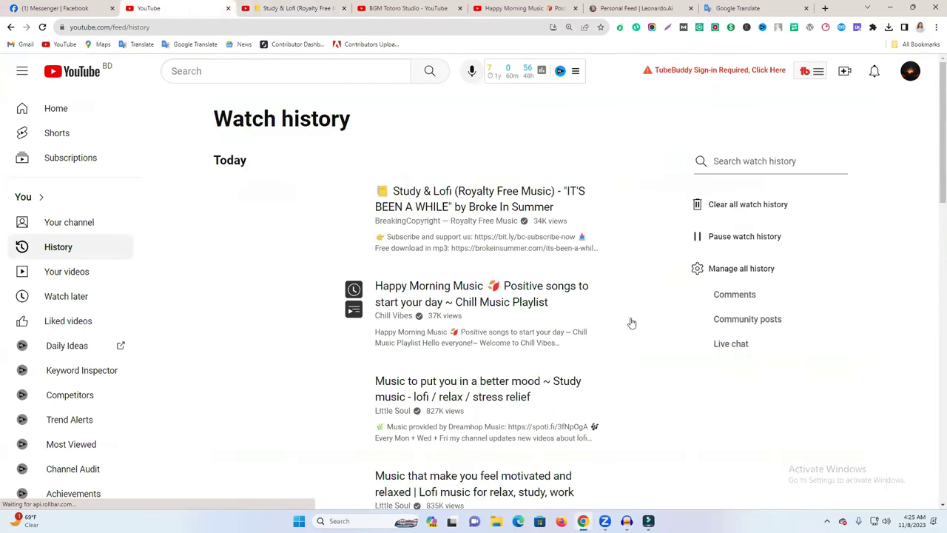
# Step: Open your own YouTube channel, AM-Wee Background Music, in a new tab and close the BGM Totoro Studio tab
pyautogui.hotkey('ctrl', 'Tab')
pyautogui.hotkey('ctrl', 'Tab')
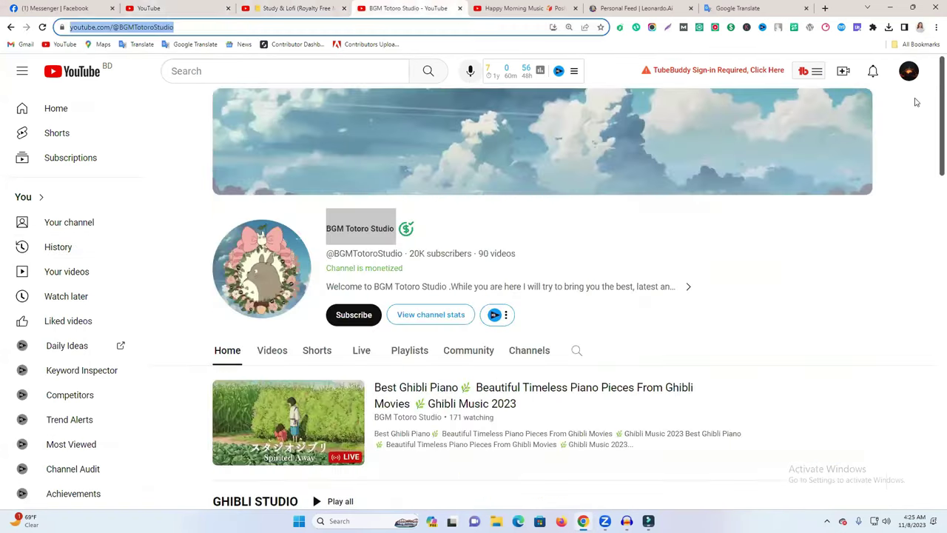
pyautogui.click(910, 72)
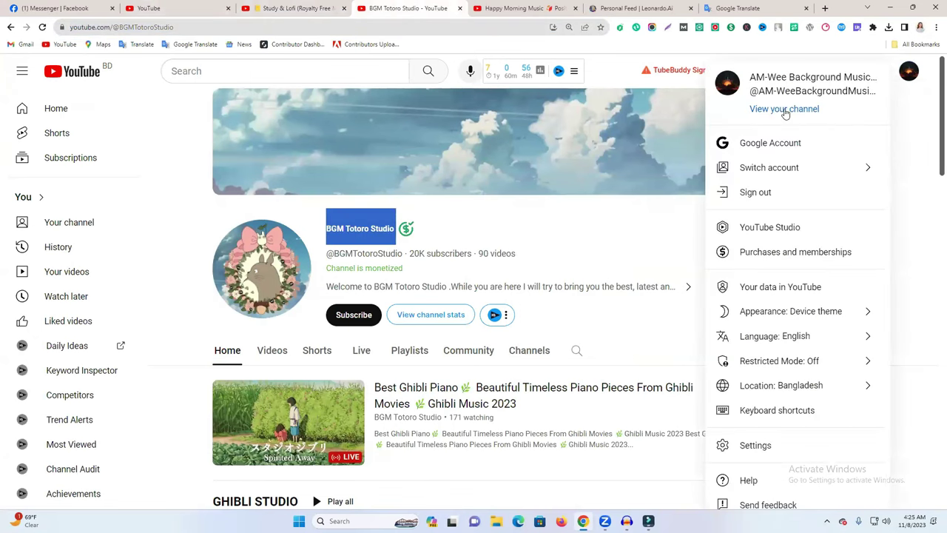
pyautogui.rightClick(788, 110)
pyautogui.click(743, 114)
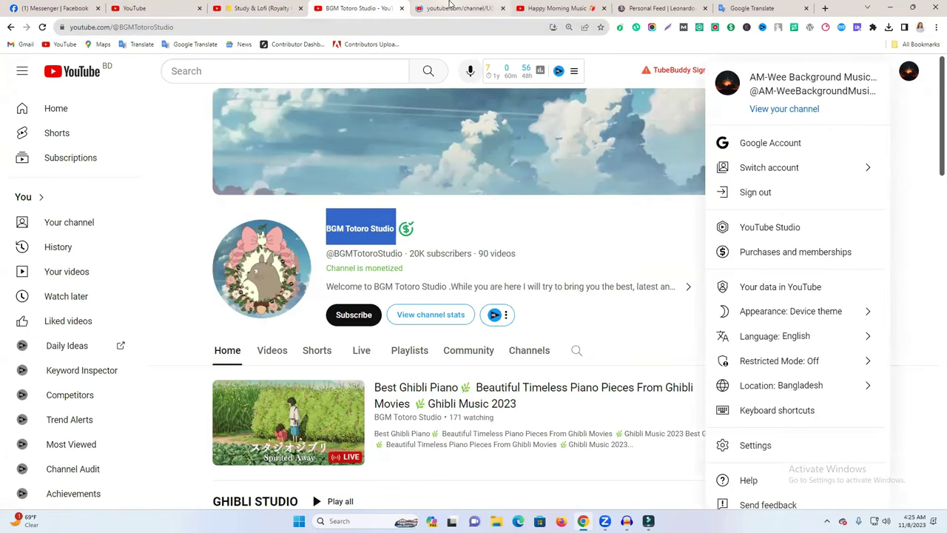
pyautogui.hotkey('ctrl', 'Tab')
pyautogui.click(363, 8)
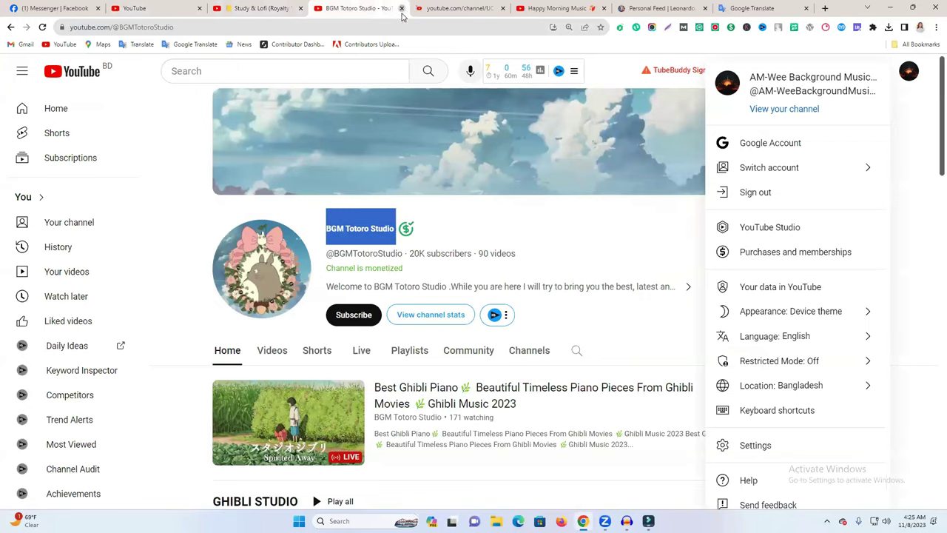
pyautogui.click(402, 8)
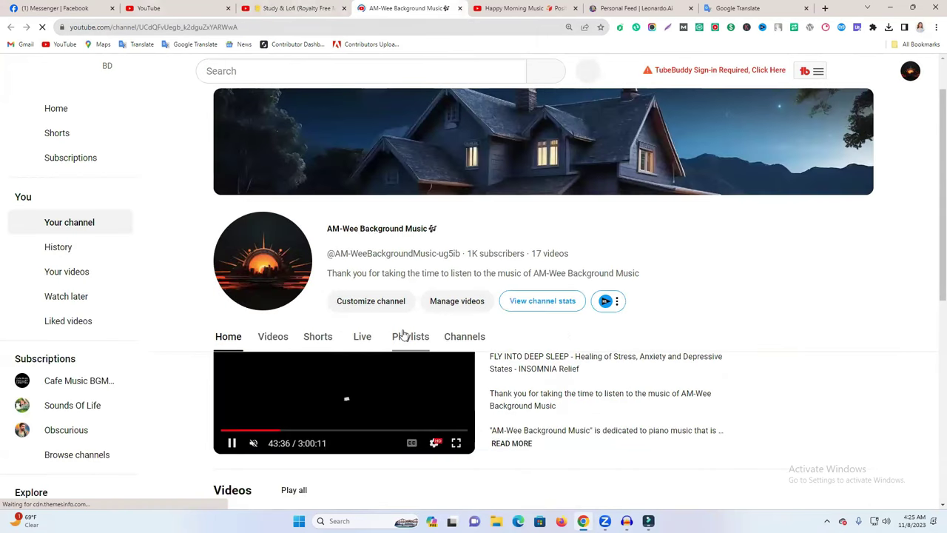
# Step: Look through the channel's published videos and start a new video upload from the channel page
pyautogui.scroll(-2, 359, 305)
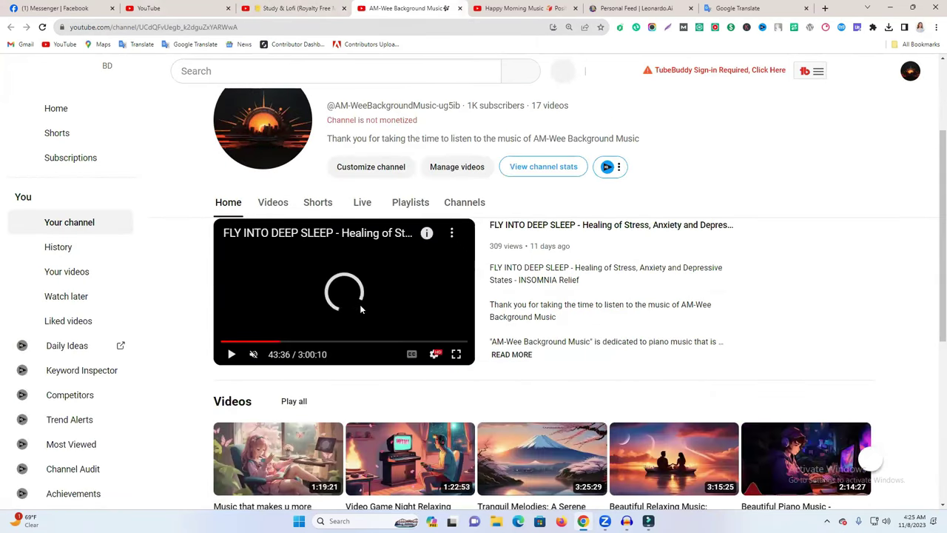
pyautogui.scroll(-1, 281, 415)
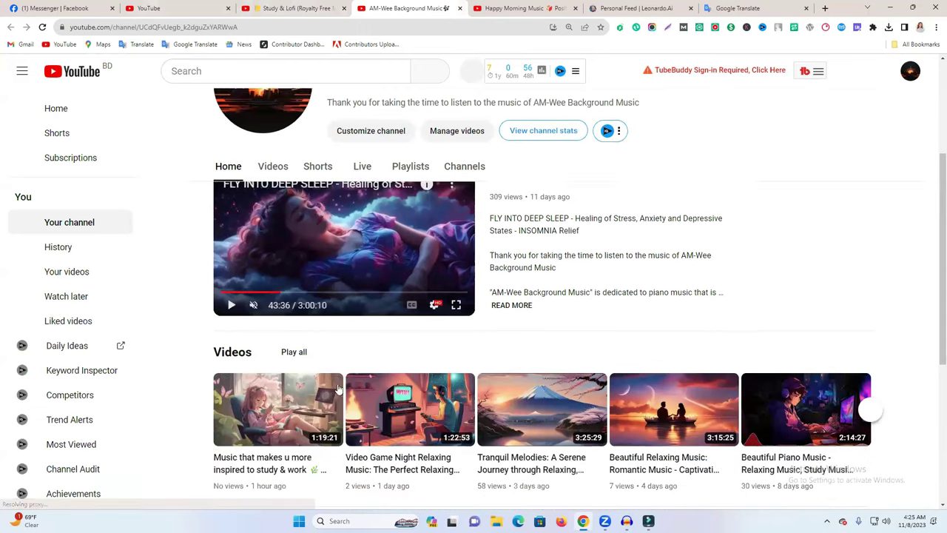
pyautogui.scroll(-2, 287, 415)
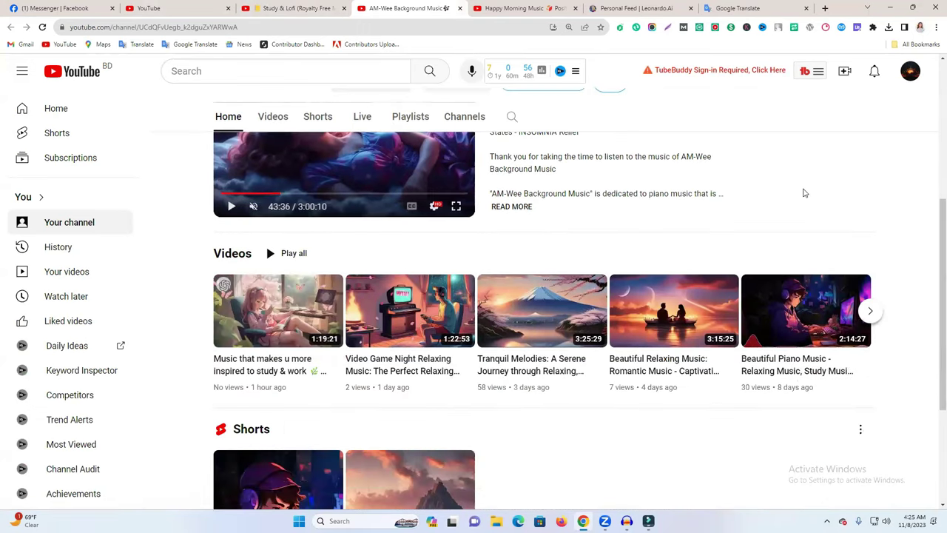
pyautogui.scroll(2, 804, 193)
pyautogui.click(845, 71)
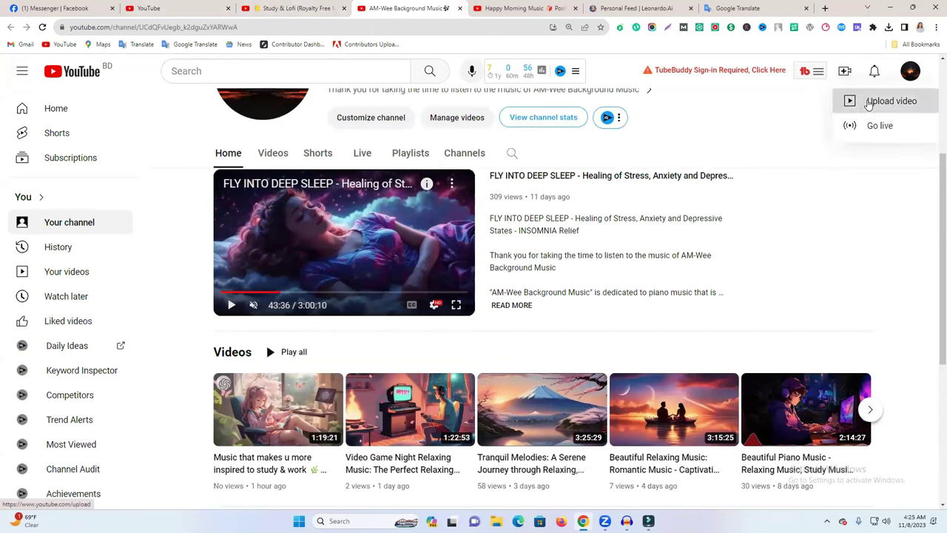
pyautogui.click(870, 104)
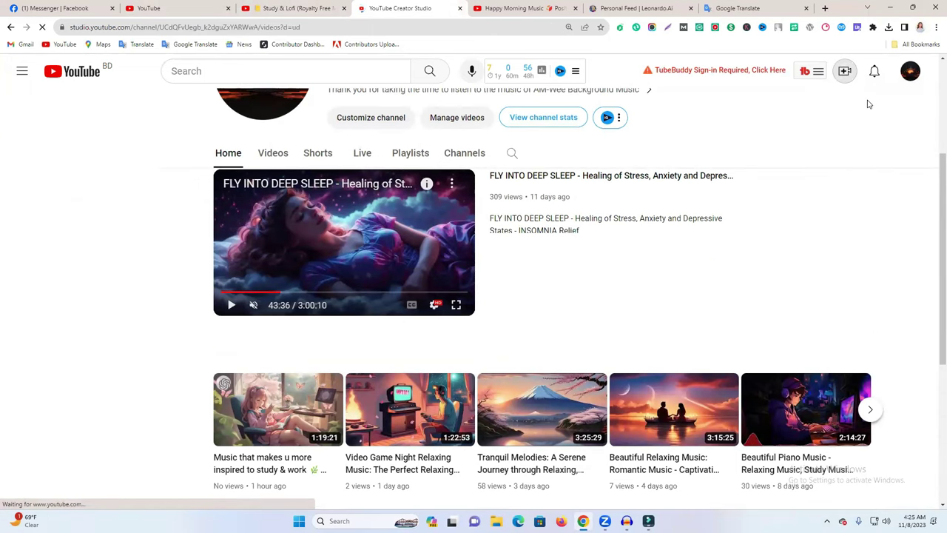
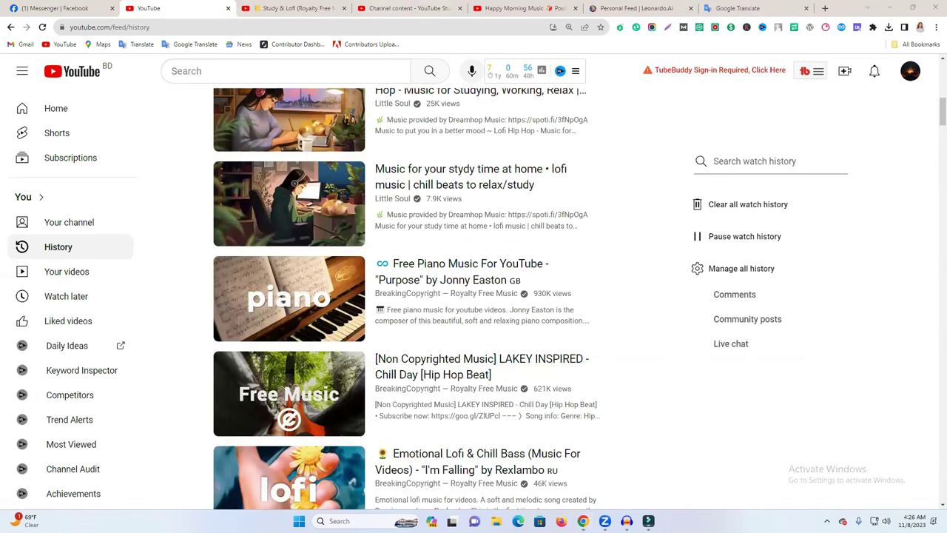
# Step: Check the downloaded music in the Downloads folder and open the "Free Piano Music For YouTube" video from the watch history
pyautogui.press('super+e')
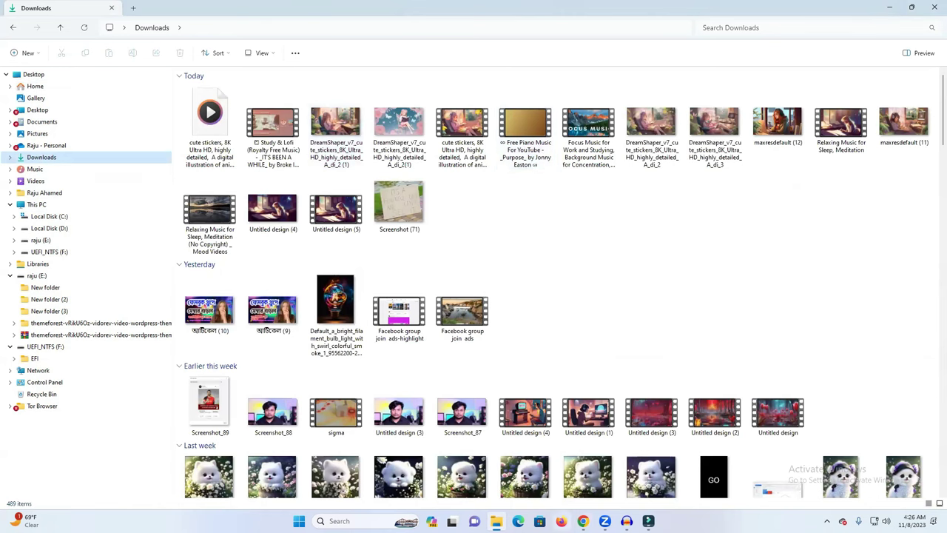
pyautogui.hotkey('alt', 'Tab')
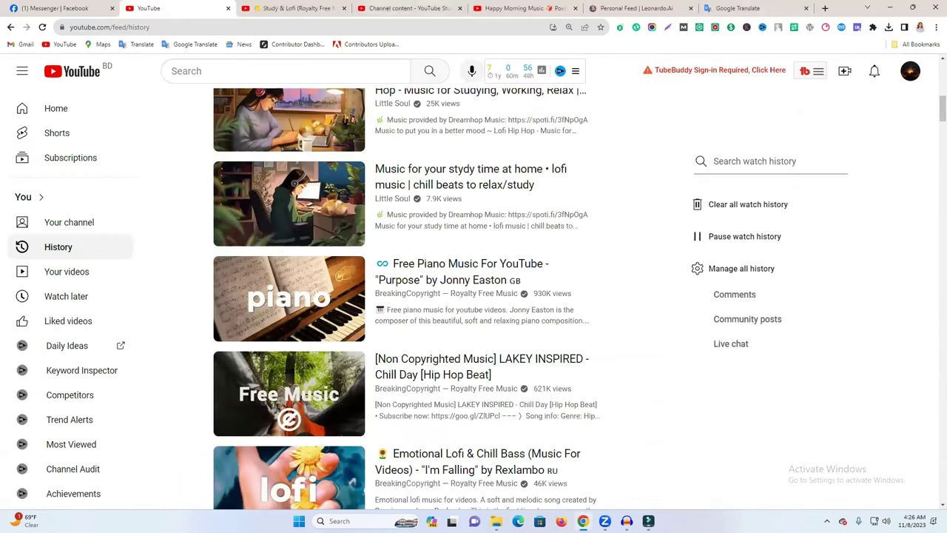
pyautogui.click(295, 296)
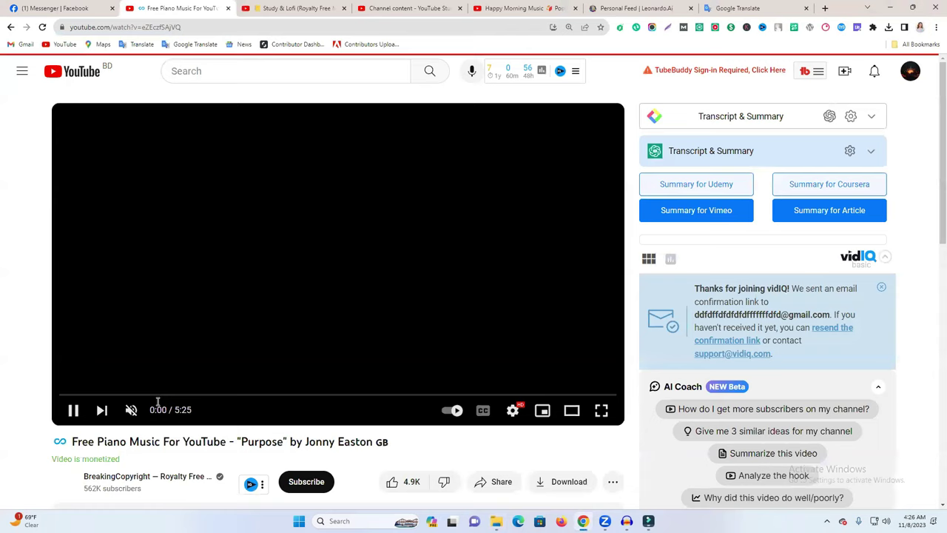
# Step: Expand the video's description and copy the two Creative Commons credit lines for "Purpose" from its License section
pyautogui.scroll(-2, 259, 463)
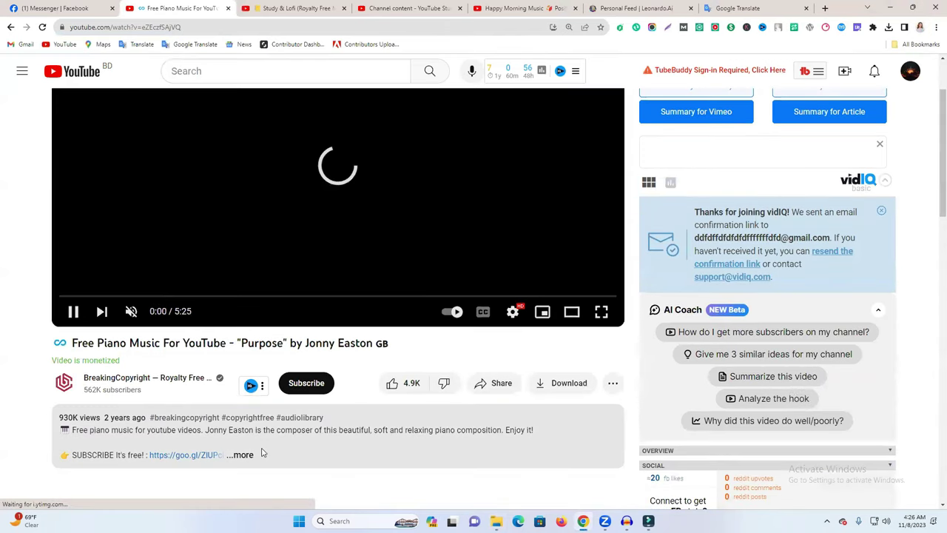
pyautogui.click(247, 430)
pyautogui.scroll(-3, 125, 408)
pyautogui.scroll(-3, 120, 395)
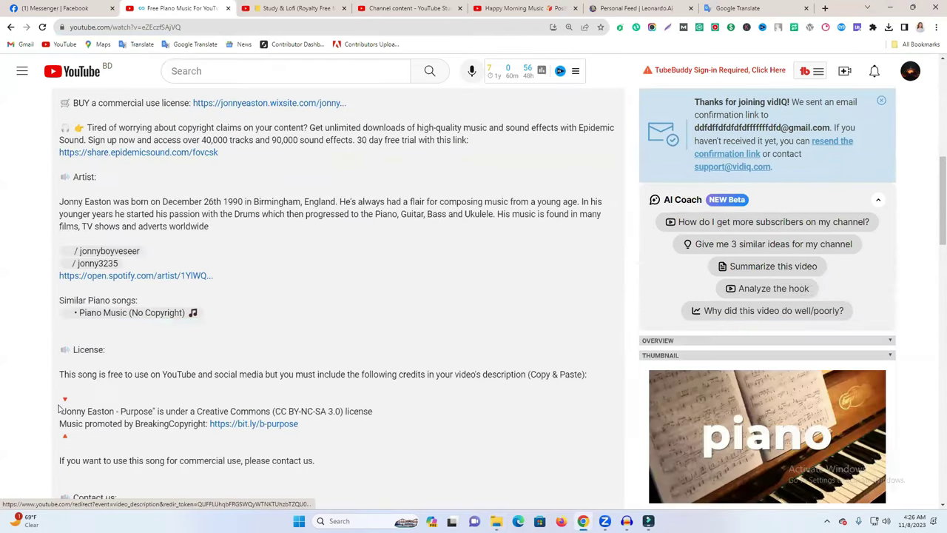
pyautogui.moveTo(60, 405); pyautogui.dragTo(304, 422)
pyautogui.hotkey('ctrl', 'c')
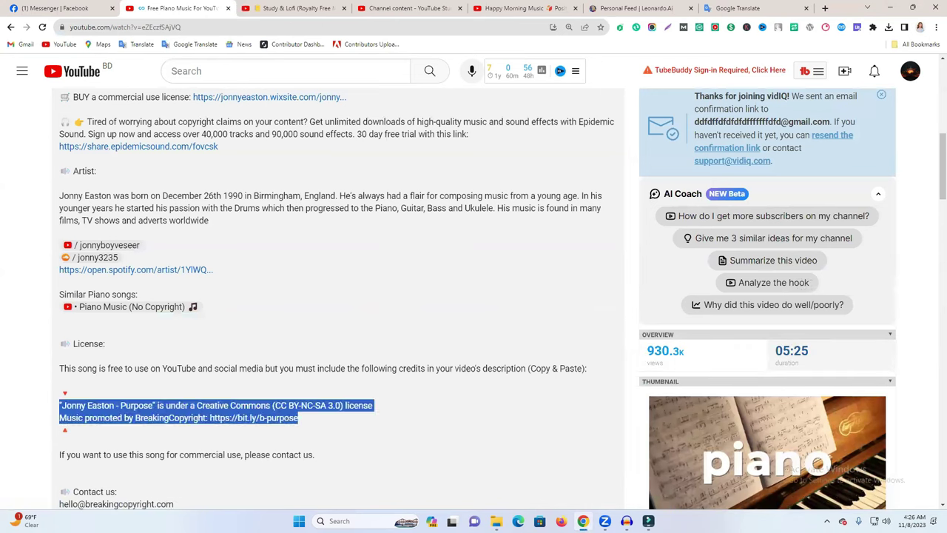
# Step: Return to the YouTube Studio upload and paste the music credit lines as a new paragraph ending the description
pyautogui.click(460, 6)
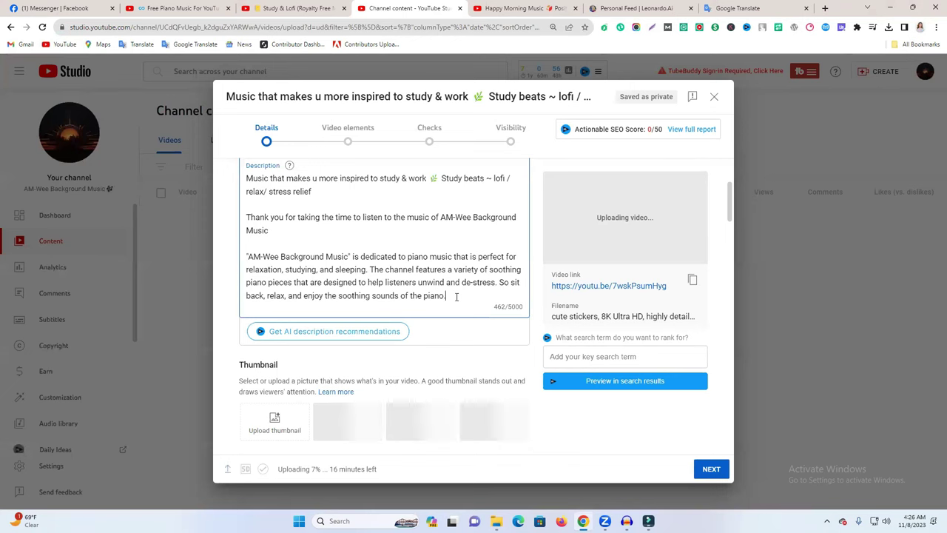
pyautogui.press('Return')
pyautogui.press('Return')
pyautogui.hotkey('ctrl', 'v')
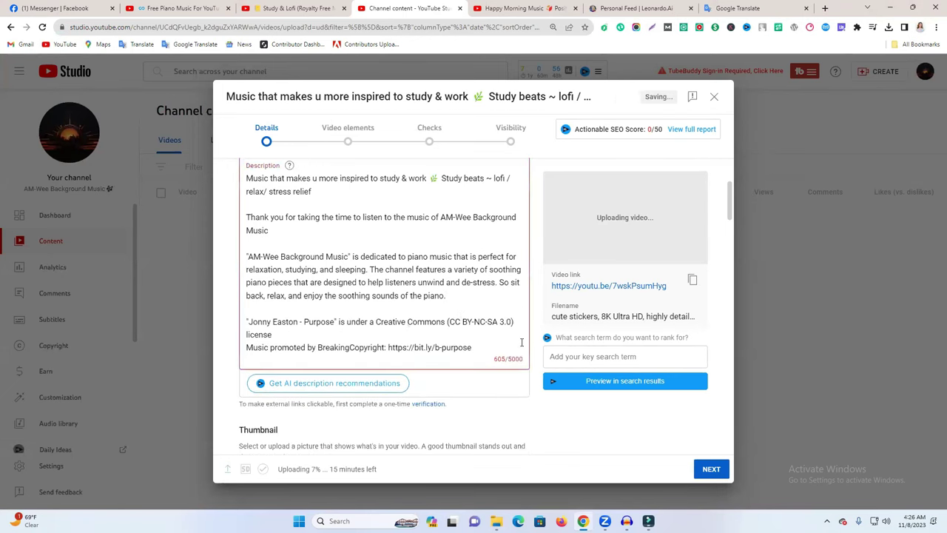
pyautogui.click(387, 334)
pyautogui.click(434, 322)
pyautogui.doubleClick(392, 348)
pyautogui.moveTo(417, 348); pyautogui.dragTo(415, 348)
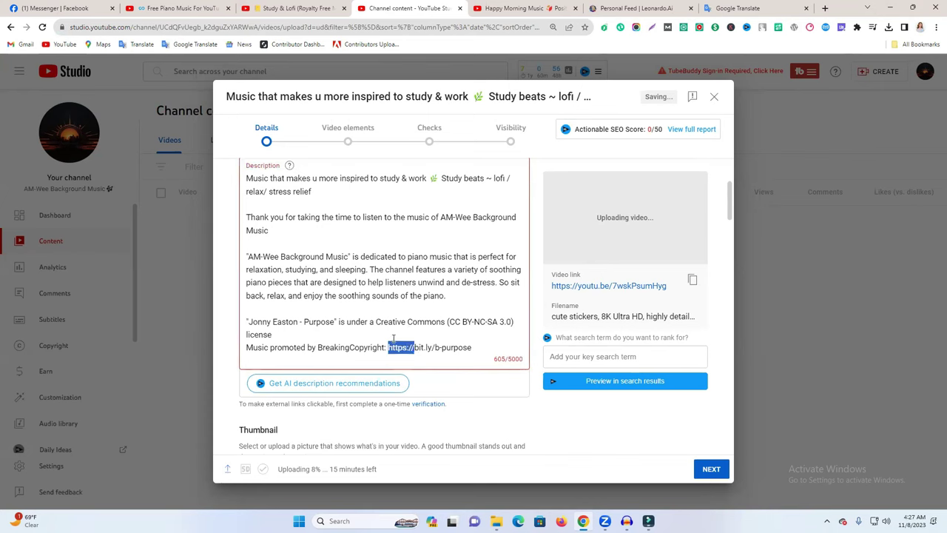
pyautogui.press('BackSpace')
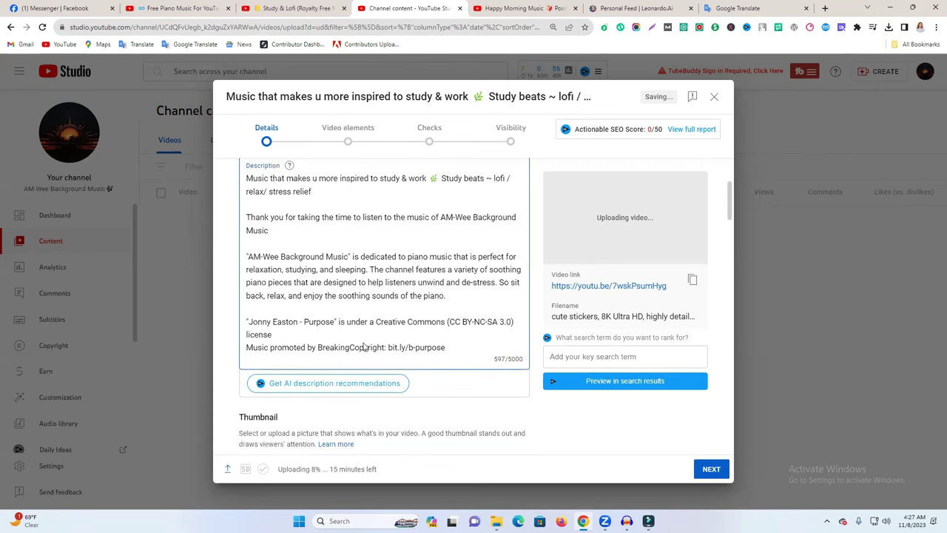
# Step: Set the video's audience to "No, it's not made for kids"
pyautogui.scroll(-2, 365, 347)
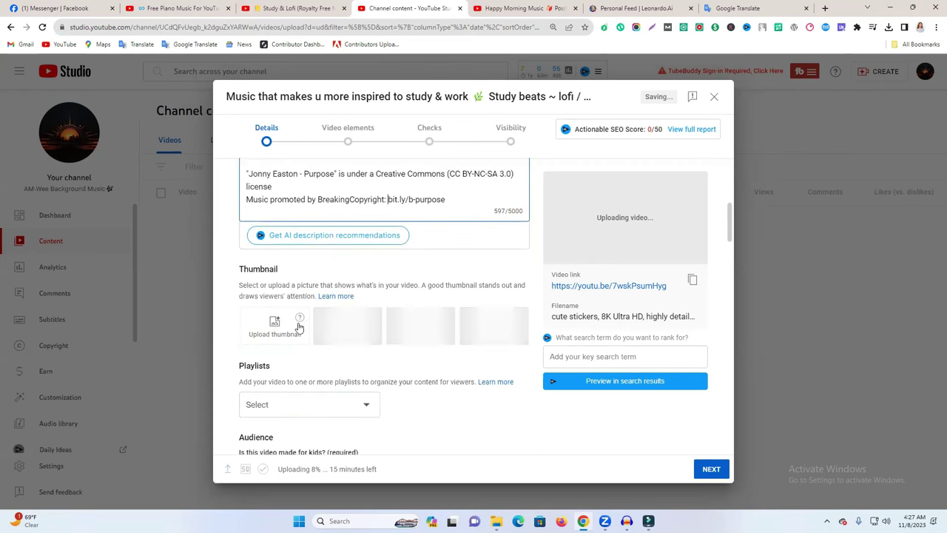
pyautogui.scroll(-2, 303, 357)
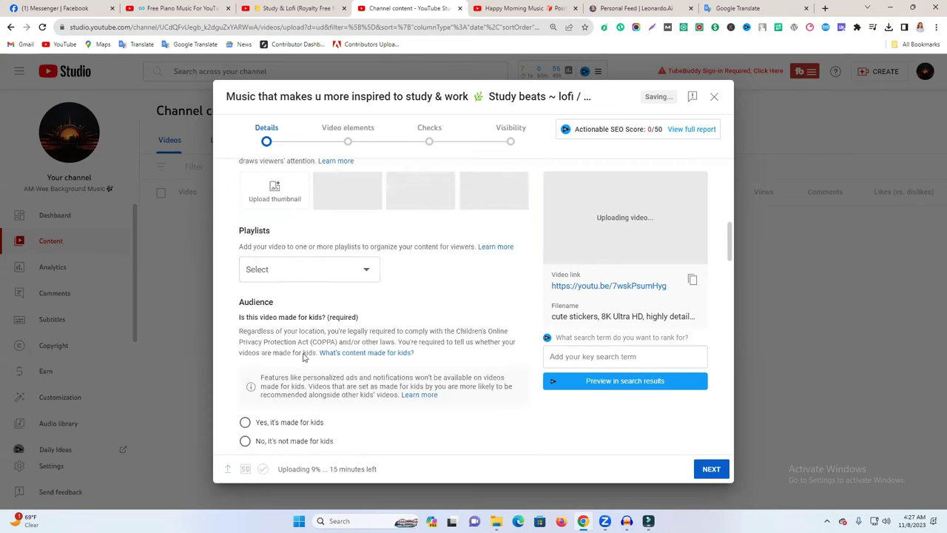
pyautogui.click(284, 439)
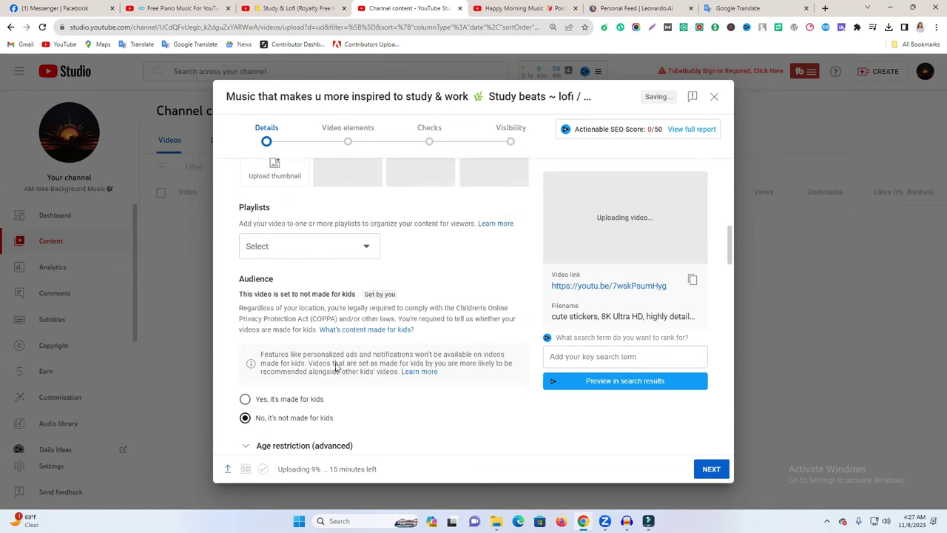
# Step: Find the upload's Tags field and copy the full English video title from the Google Translate tab
pyautogui.scroll(-5, 337, 367)
pyautogui.scroll(-3, 343, 296)
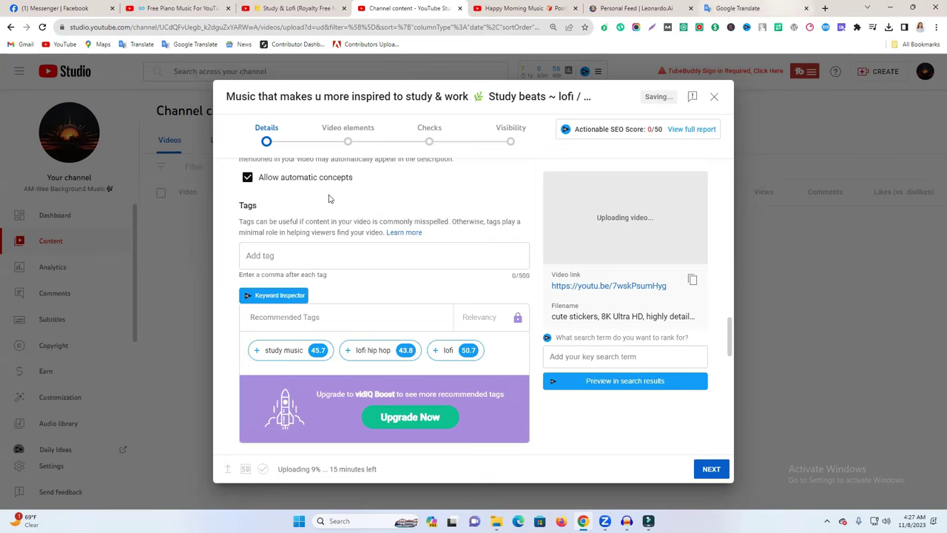
pyautogui.hotkey('ctrl', '9')
pyautogui.hotkey('ctrl', 'a')
pyautogui.hotkey('ctrl', 'c')
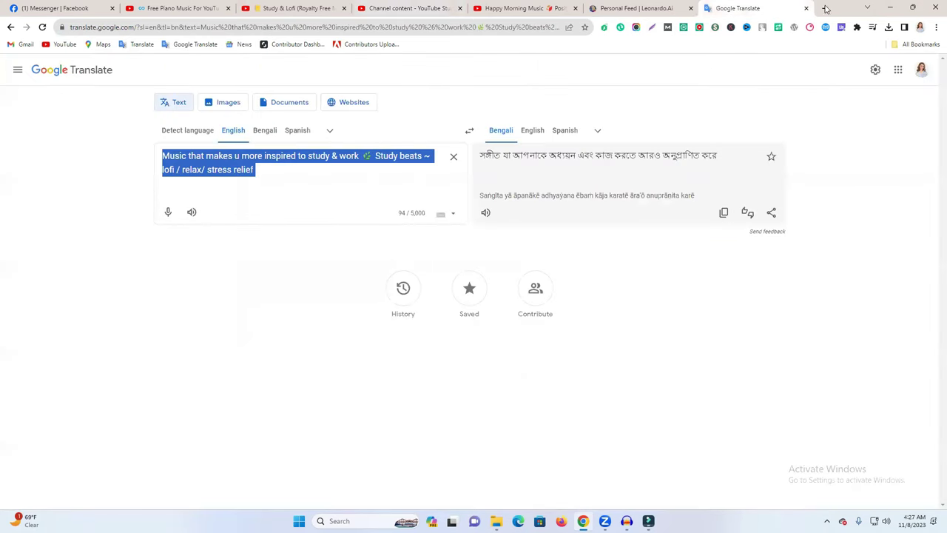
# Step: Search Google for "youtube tag generator" in a new tab and open the Rapidtags generator
pyautogui.hotkey('ctrl', 't')
pyautogui.click(461, 30)
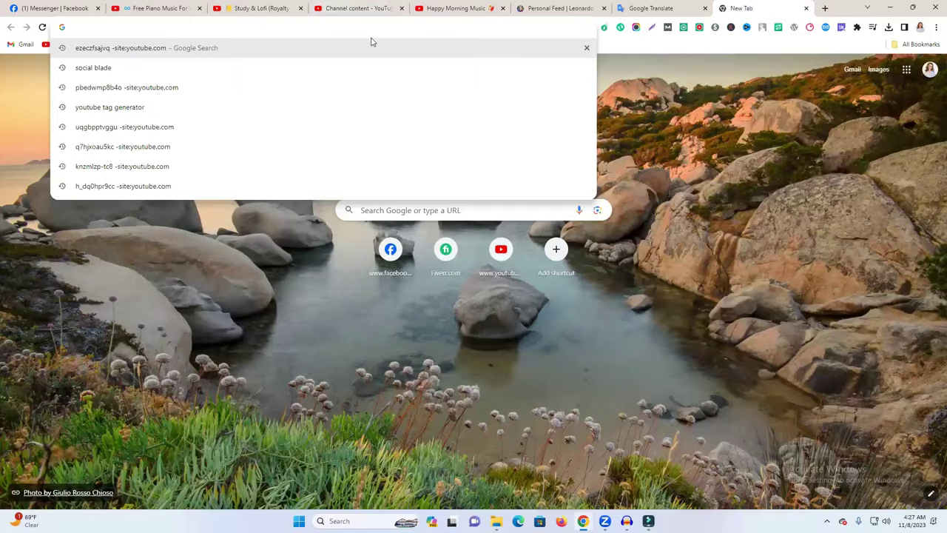
pyautogui.write('y')
pyautogui.click(242, 74)
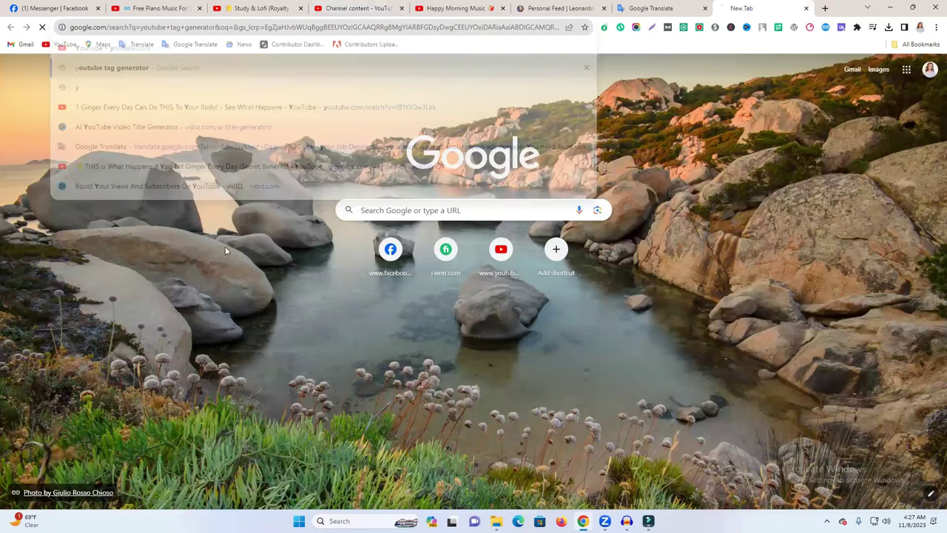
pyautogui.click(349, 278)
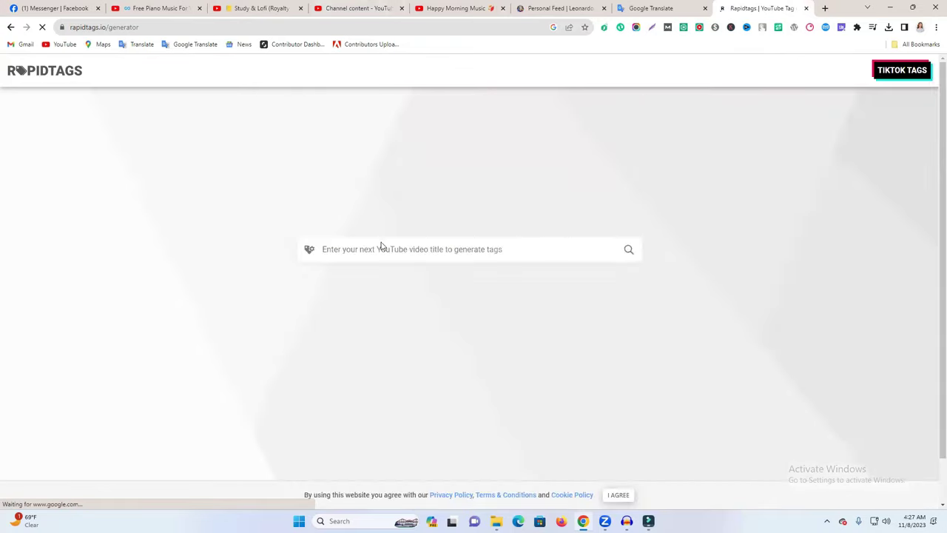
# Step: Generate tags in Rapidtags from the pasted video title and copy all of them
pyautogui.click(383, 106)
pyautogui.hotkey('ctrl', 'v')
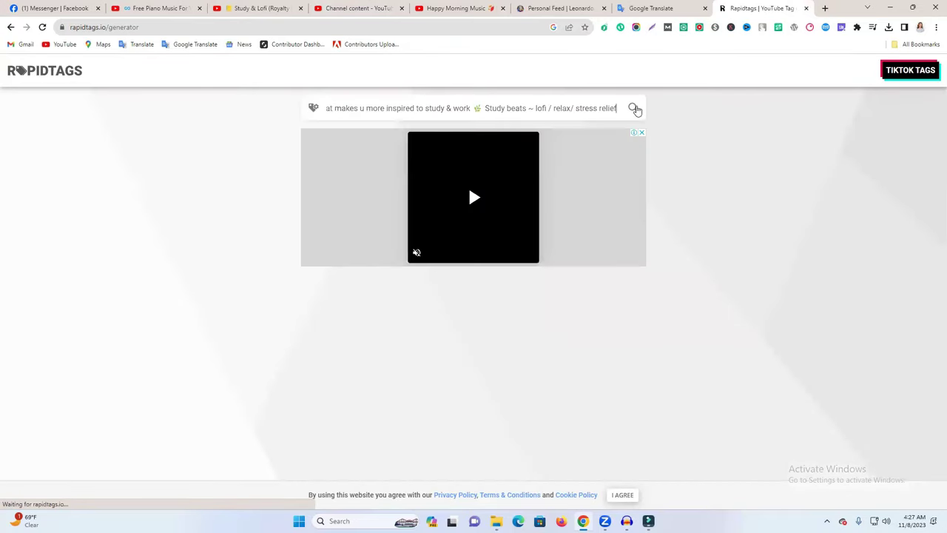
pyautogui.click(634, 109)
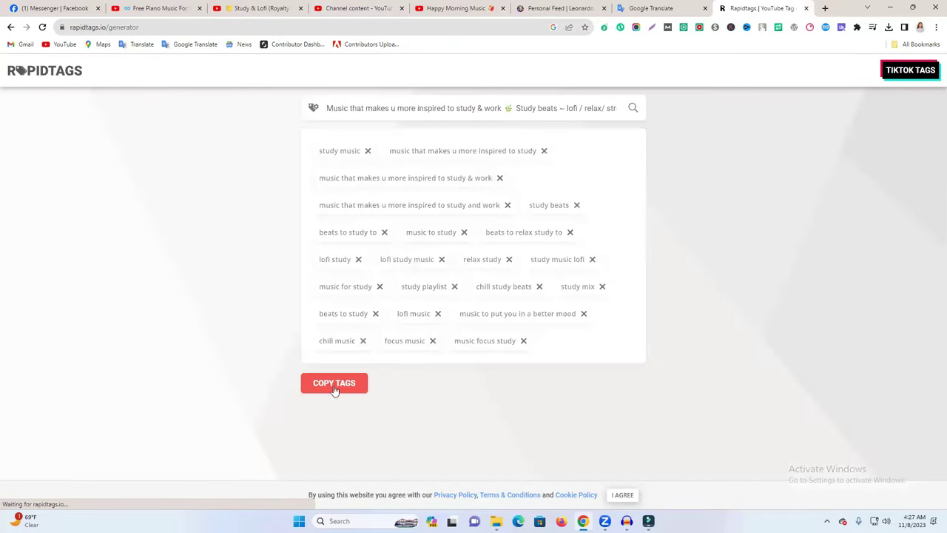
pyautogui.click(331, 386)
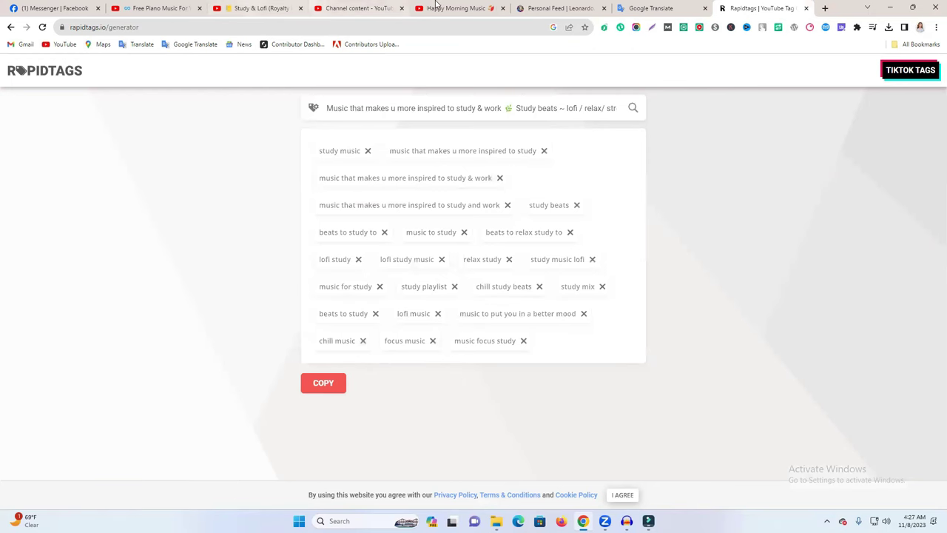
# Step: Paste the generated tags into the upload's Tags field in YouTube Studio and check the Actionable SEO Score
pyautogui.click(436, 8)
pyautogui.click(364, 8)
pyautogui.click(282, 254)
pyautogui.hotkey('ctrl', 'v')
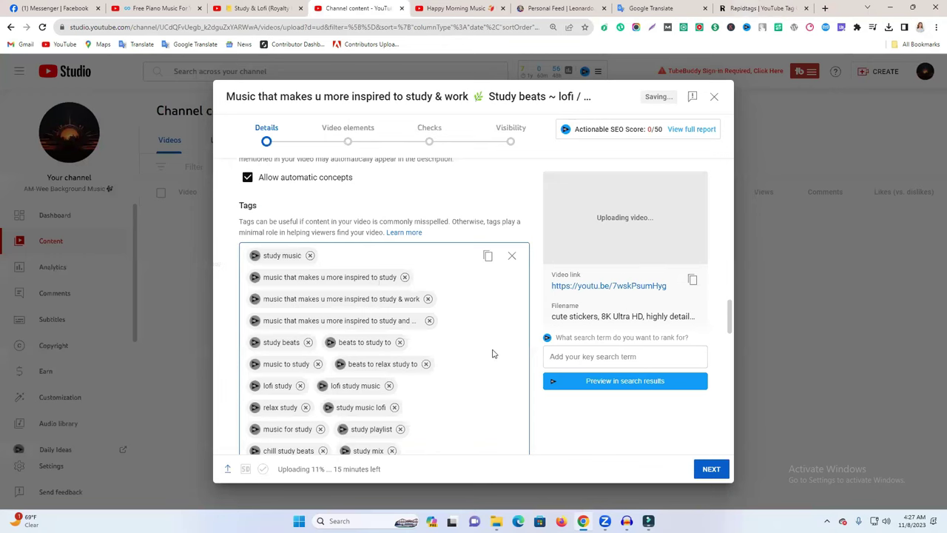
pyautogui.scroll(-2, 493, 350)
pyautogui.doubleClick(659, 129)
pyautogui.moveTo(667, 129); pyautogui.dragTo(669, 129)
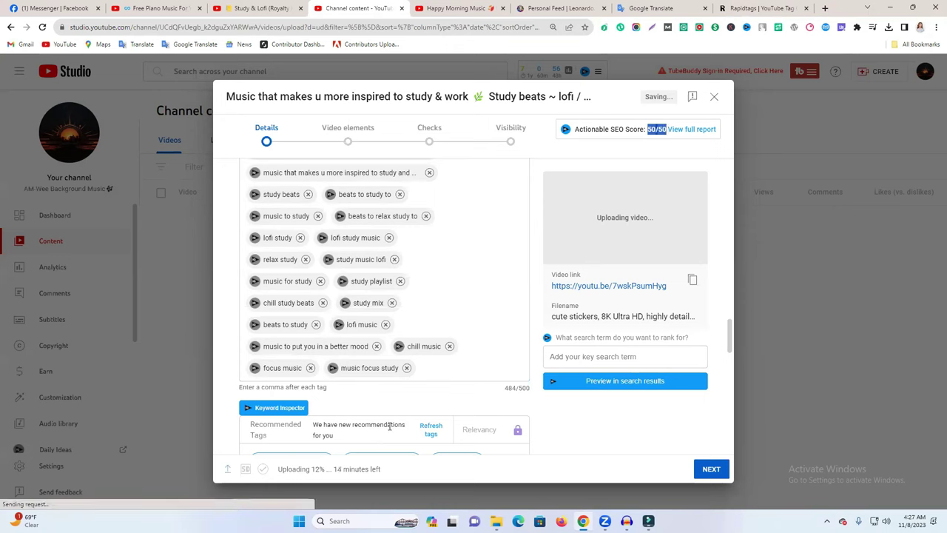
# Step: Proceed to the video elements, add an end screen with a subscribe element and a specific video, and save it
pyautogui.scroll(-10, 426, 392)
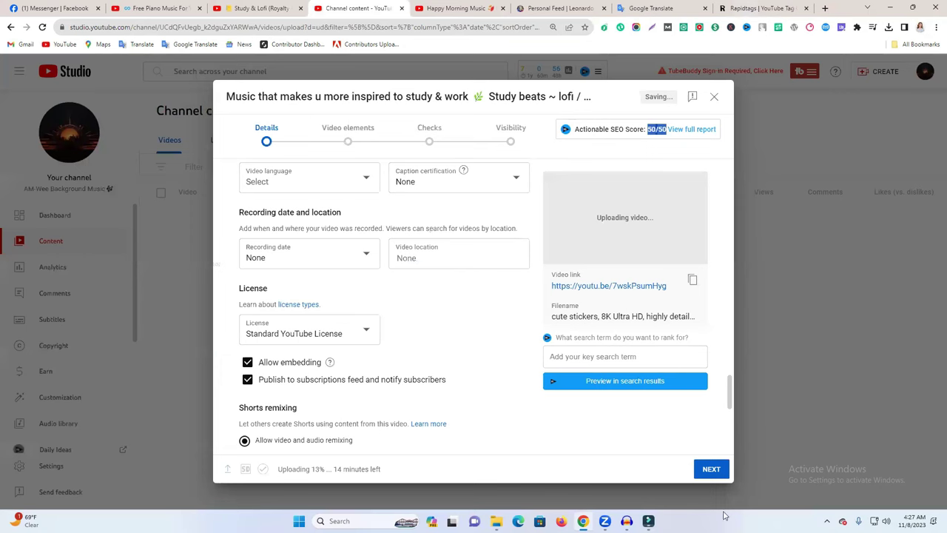
pyautogui.scroll(-1, 712, 473)
pyautogui.click(711, 468)
pyautogui.click(688, 293)
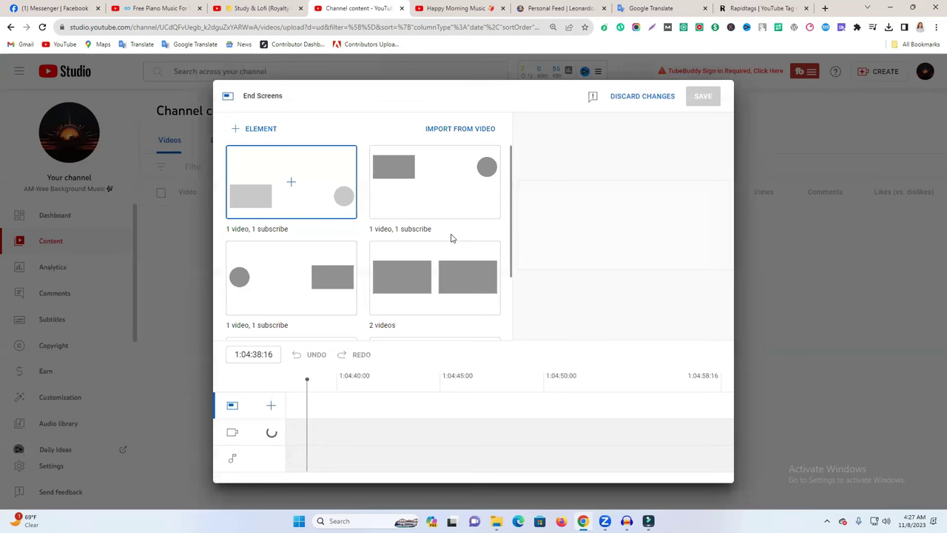
pyautogui.click(472, 243)
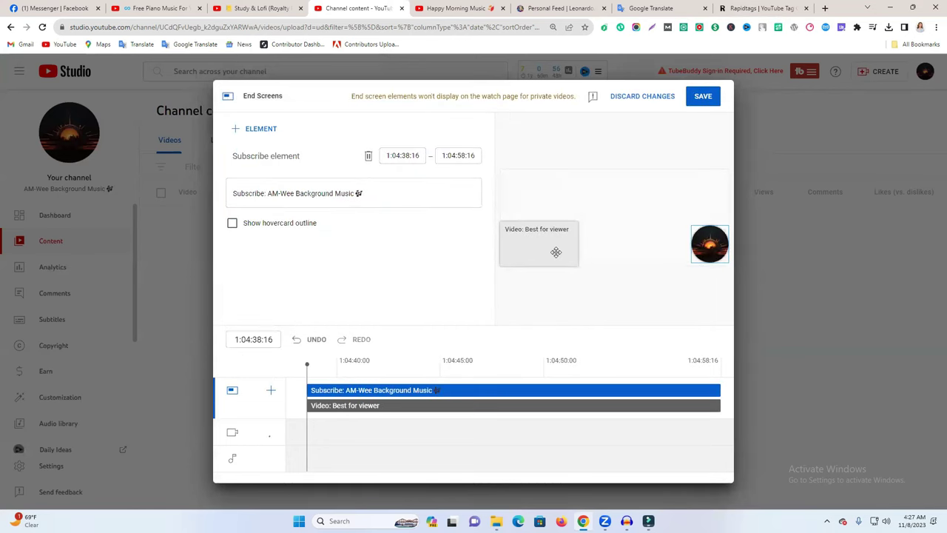
pyautogui.click(556, 252)
pyautogui.click(323, 295)
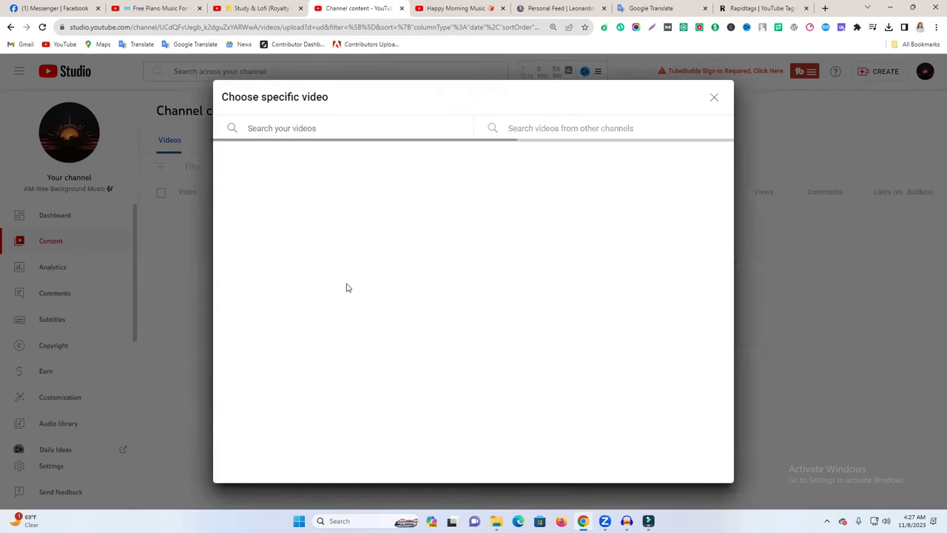
pyautogui.click(703, 97)
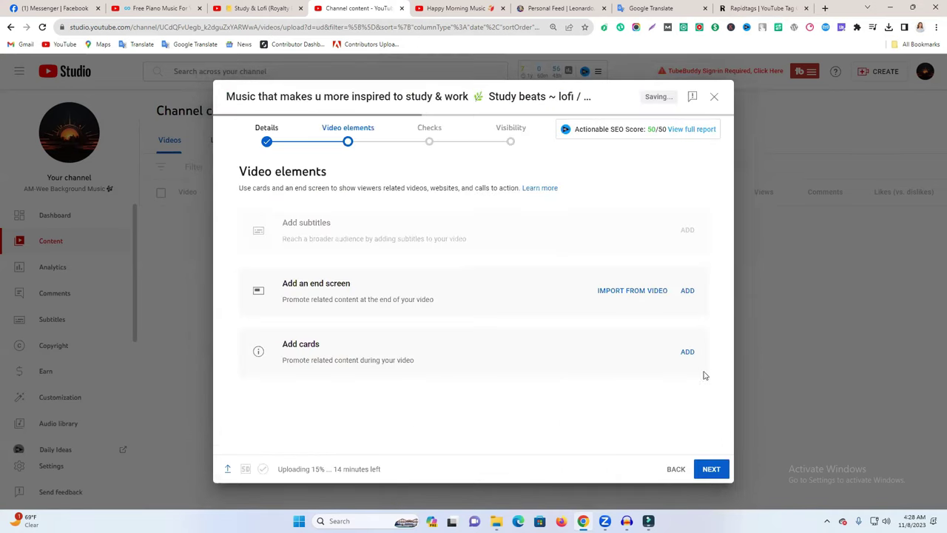
# Step: Add a video card at 0:00:00:00 linking to "Beautiful Relaxing Music: Romantic Music" and save it
pyautogui.click(689, 354)
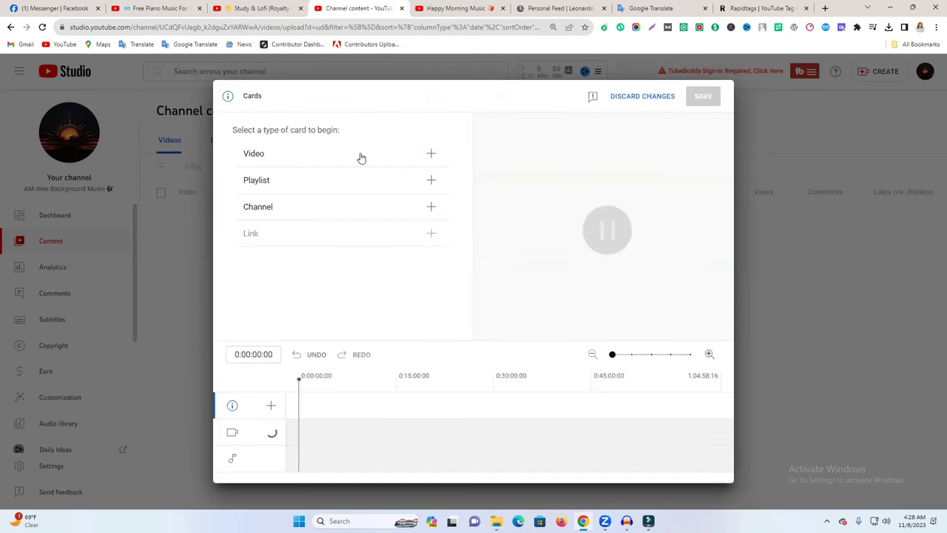
pyautogui.click(361, 158)
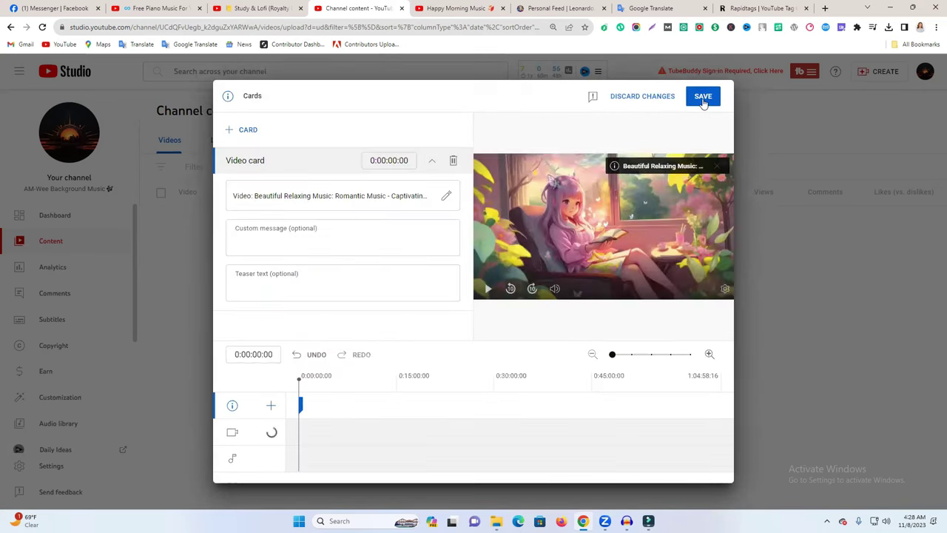
pyautogui.click(703, 99)
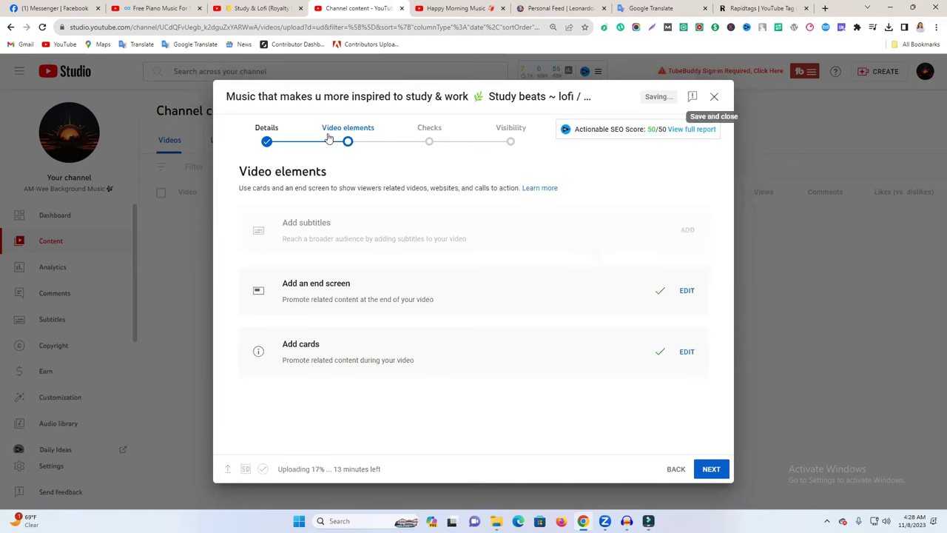
# Step: Return to the upload's details and set the video language to English
pyautogui.click(290, 137)
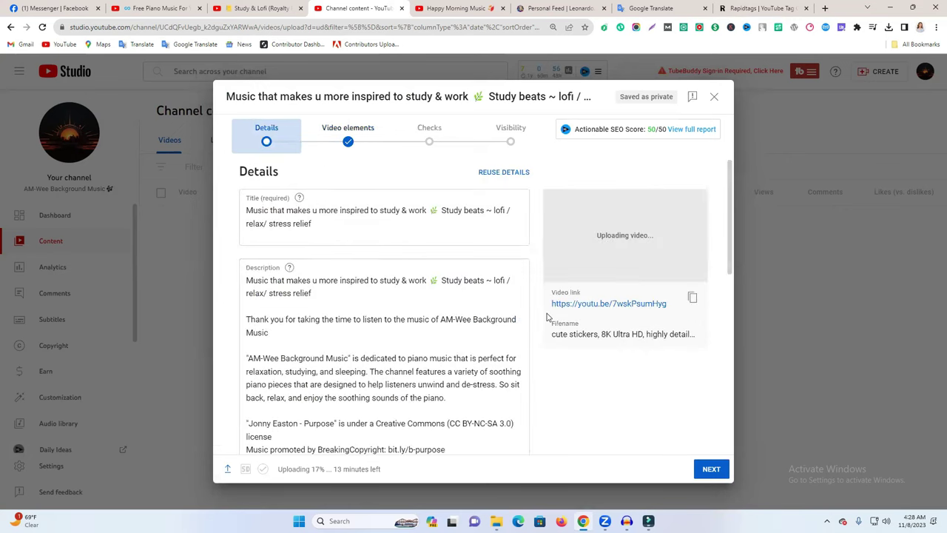
pyautogui.scroll(-7, 495, 333)
pyautogui.scroll(-4, 381, 358)
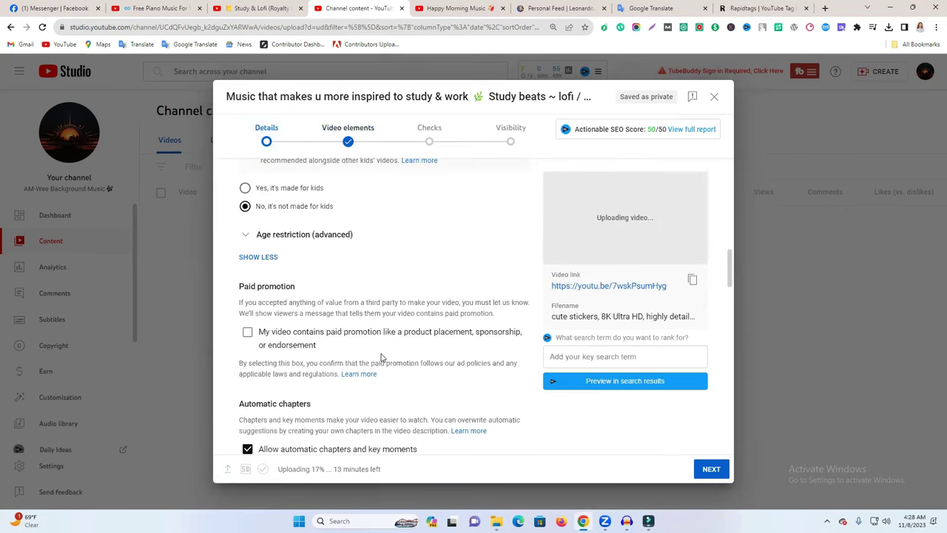
pyautogui.scroll(-5, 381, 358)
pyautogui.scroll(-5, 381, 354)
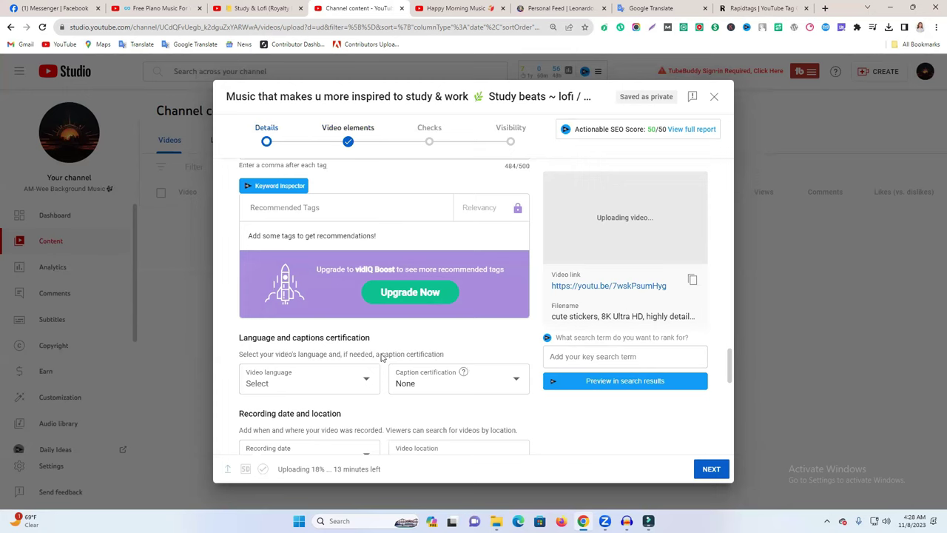
pyautogui.scroll(-4, 383, 357)
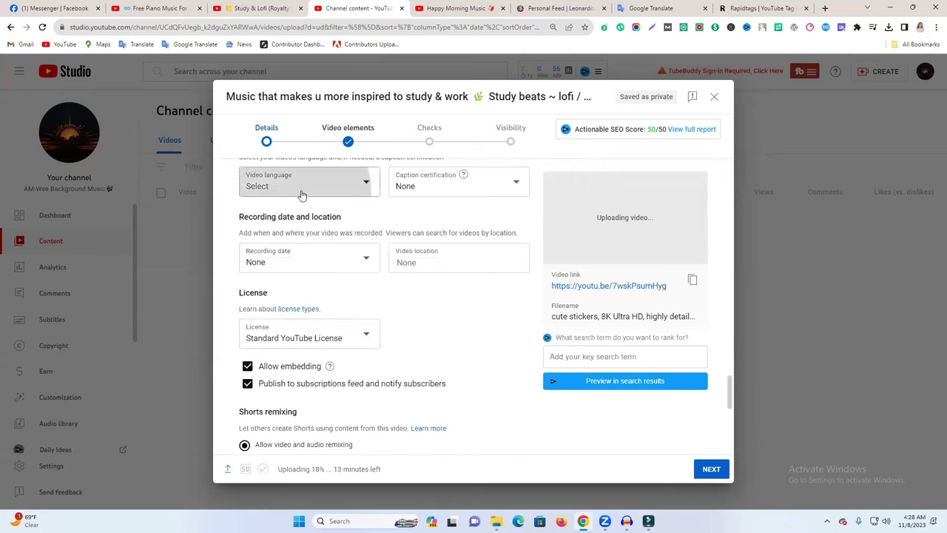
pyautogui.click(301, 195)
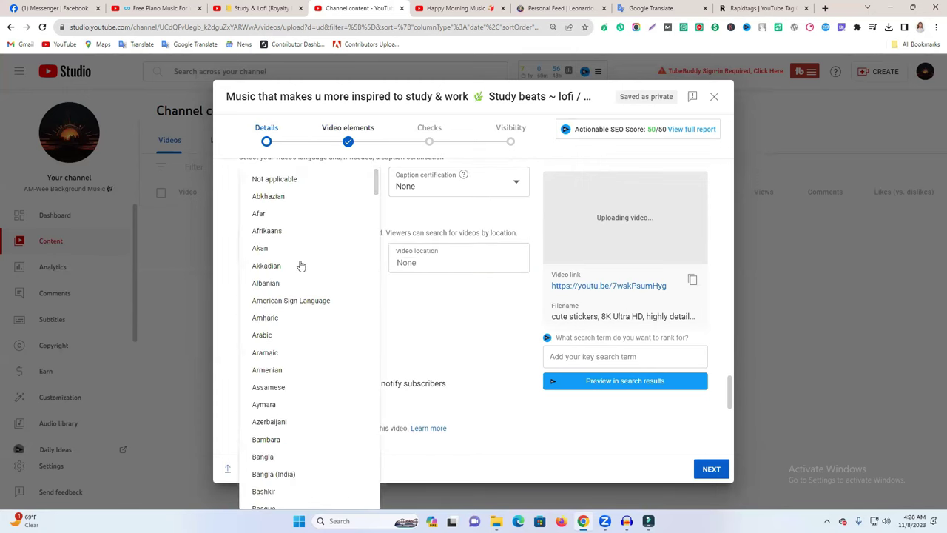
pyautogui.scroll(-3, 296, 421)
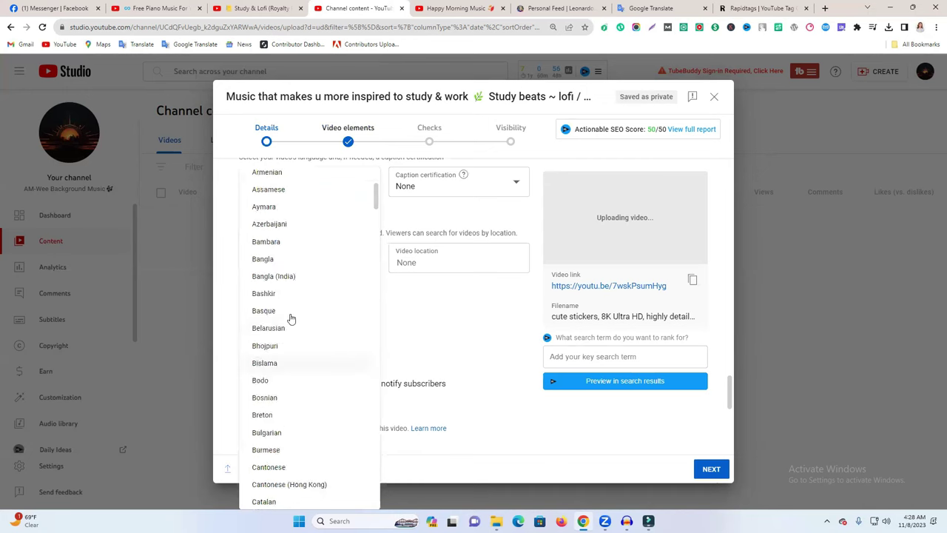
pyautogui.scroll(-1, 293, 296)
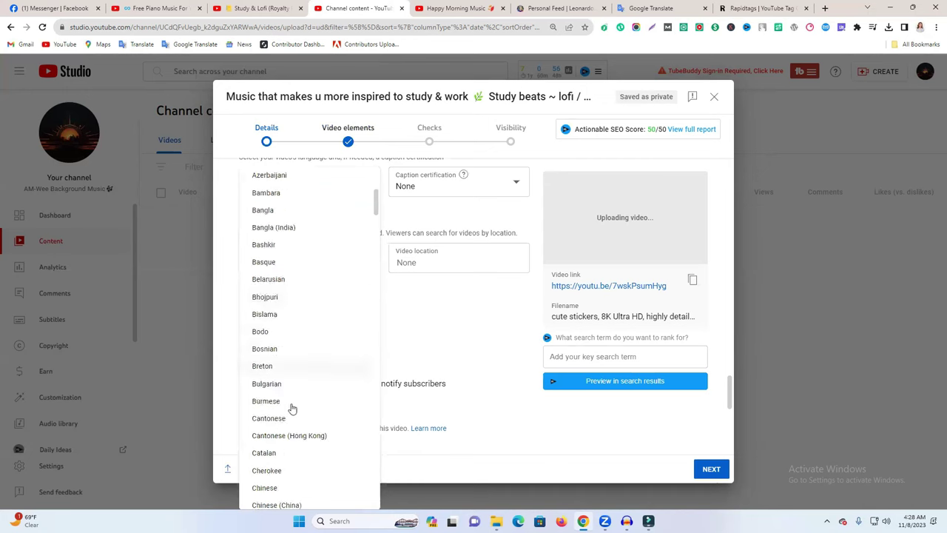
pyautogui.scroll(-1, 293, 408)
pyautogui.scroll(-2, 292, 409)
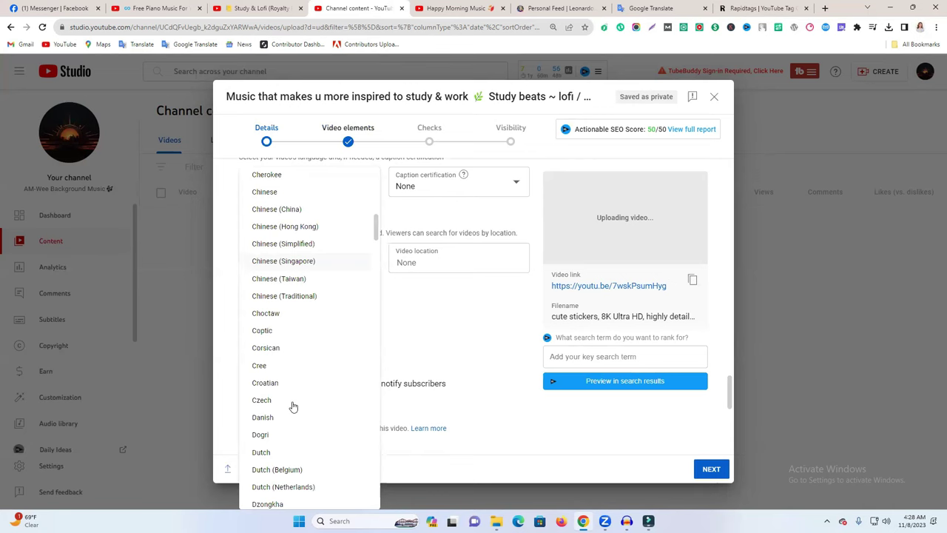
pyautogui.scroll(-1, 292, 414)
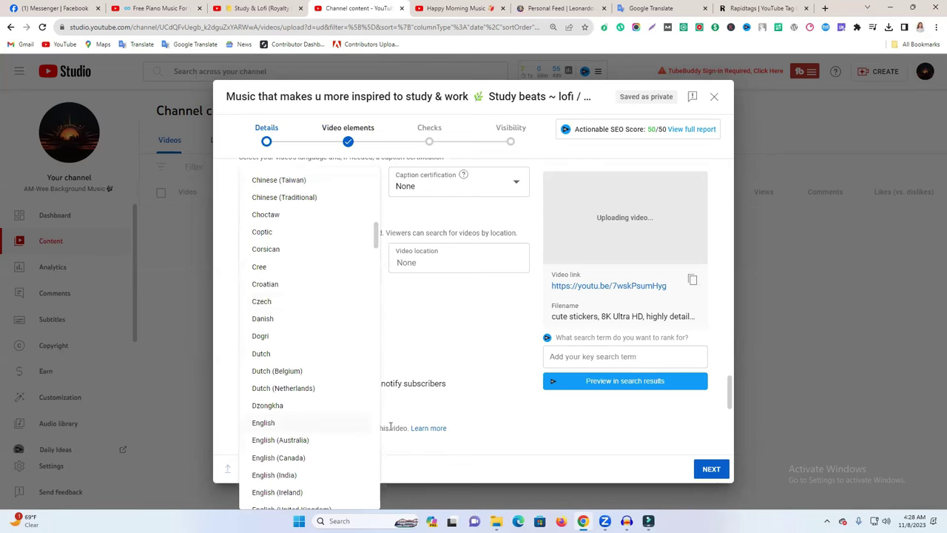
pyautogui.click(302, 425)
# Step: Return to the video elements, add English subtitles using the manual typing option, and publish them
pyautogui.click(711, 468)
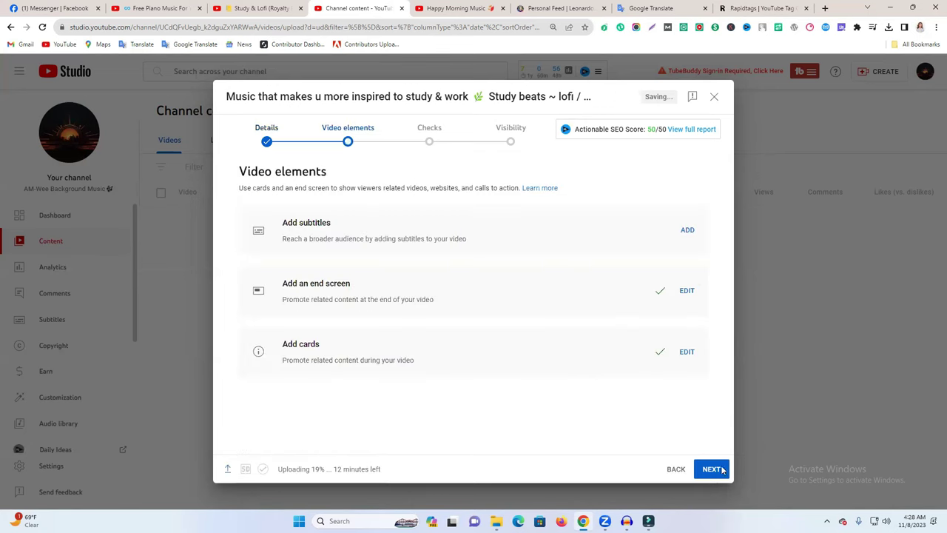
pyautogui.click(688, 232)
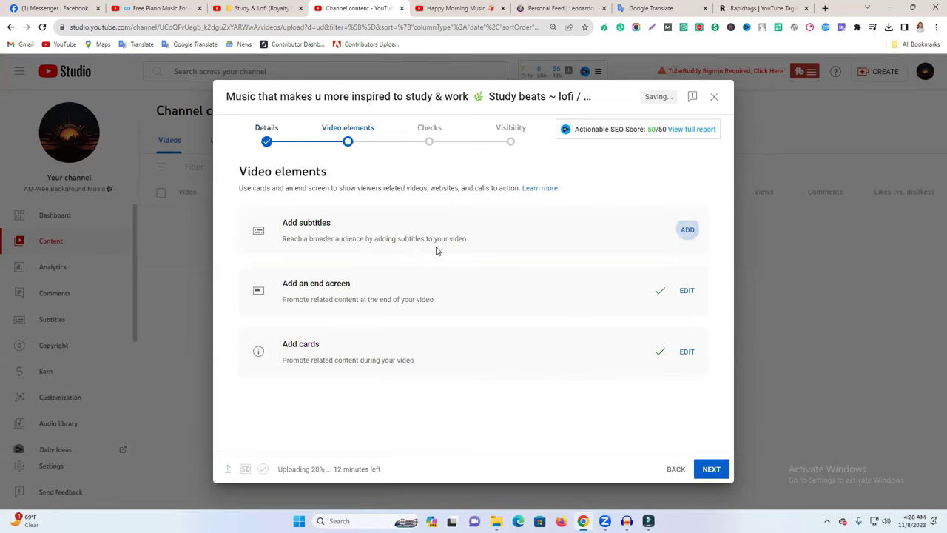
pyautogui.click(311, 219)
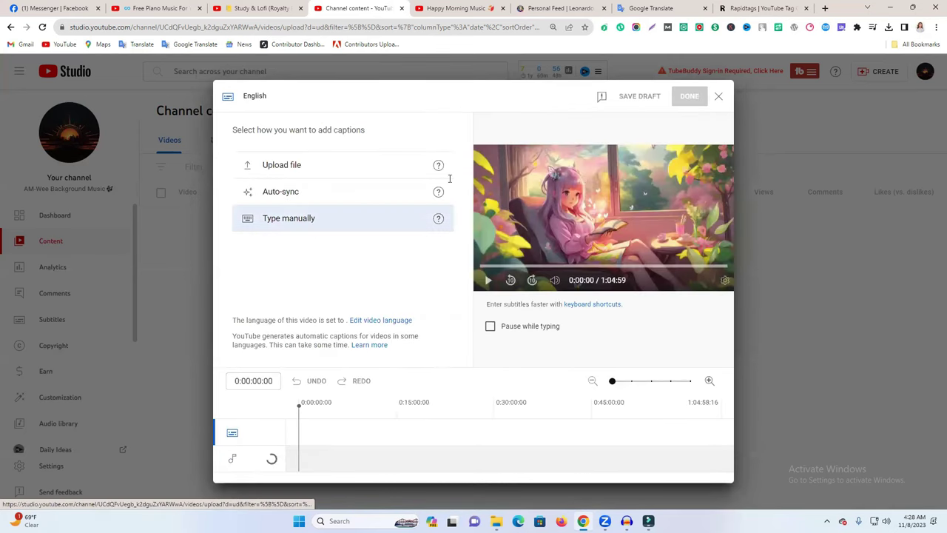
pyautogui.click(688, 98)
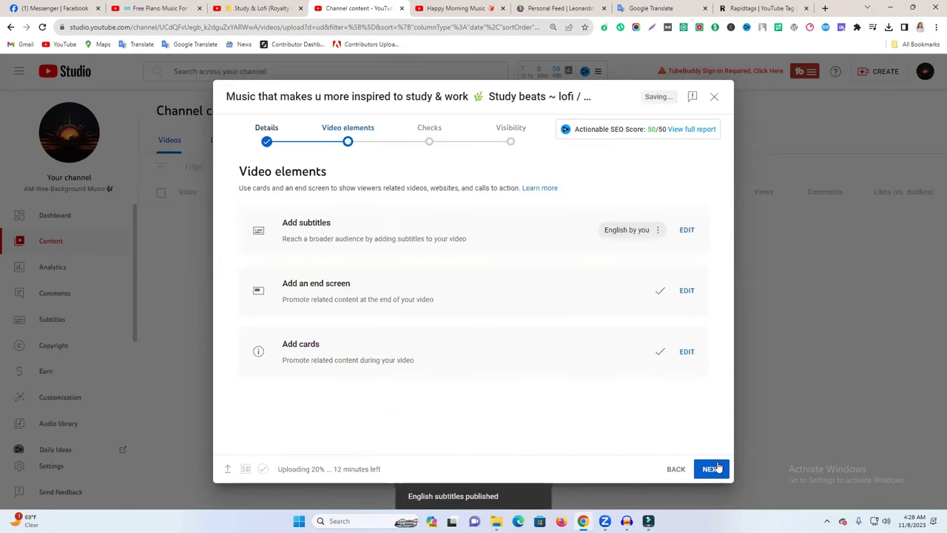
# Step: Proceed through the checks to visibility, set the video to Public, save it, and dismiss the upload notice
pyautogui.click(717, 468)
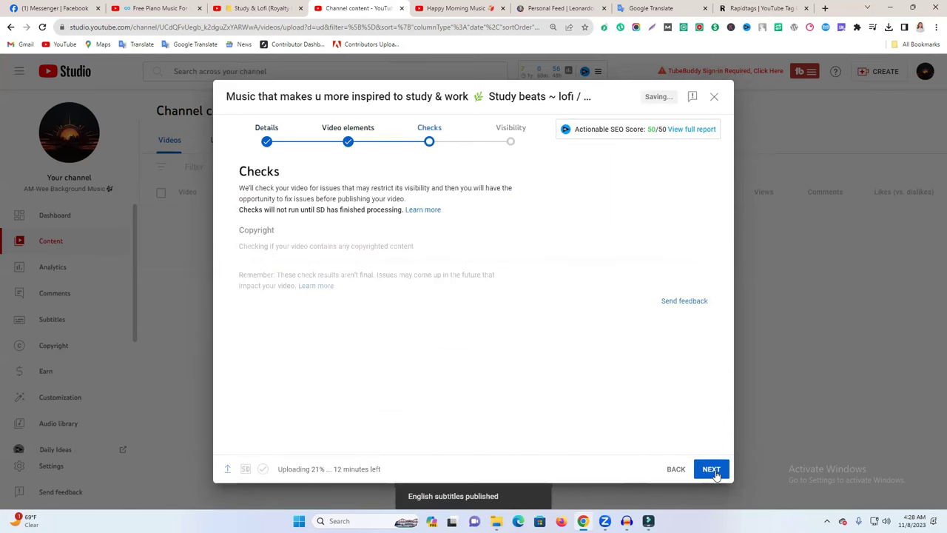
pyautogui.click(715, 475)
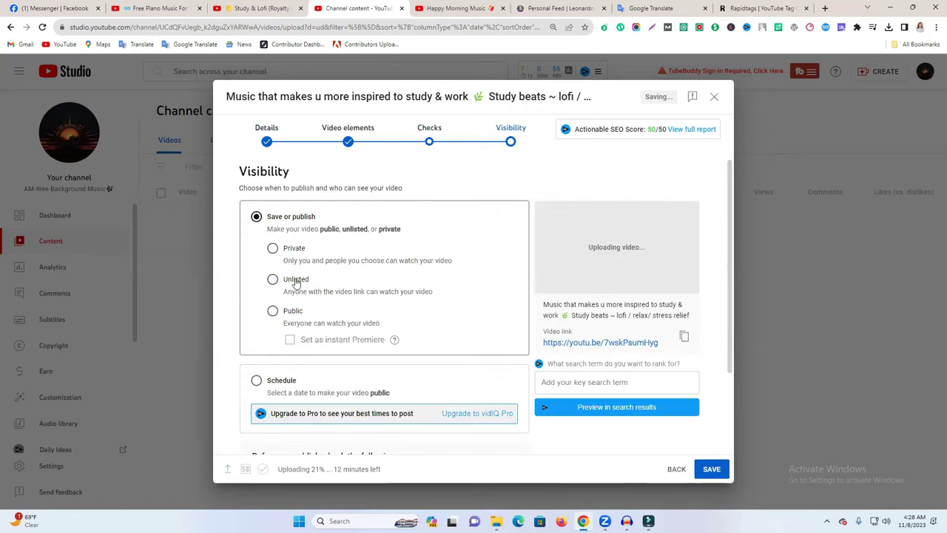
pyautogui.click(274, 311)
pyautogui.click(707, 470)
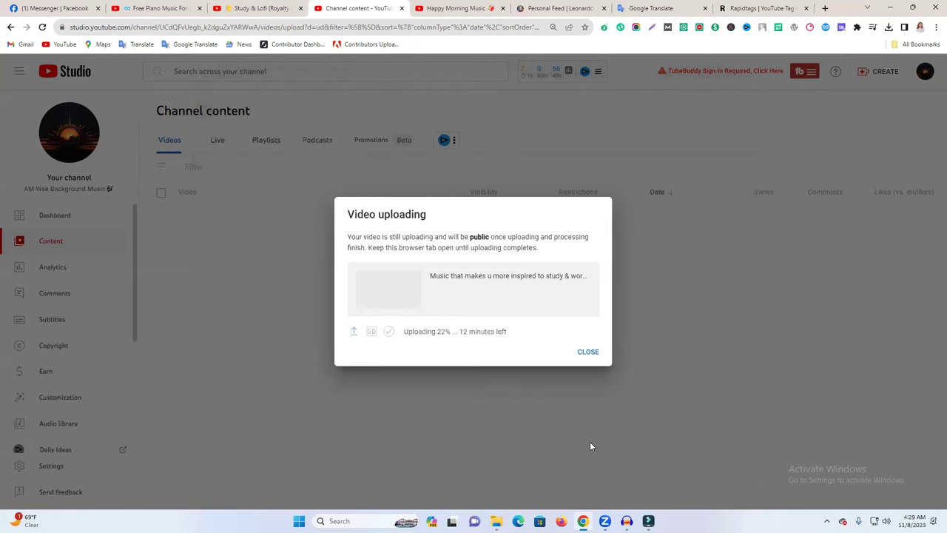
pyautogui.click(588, 351)
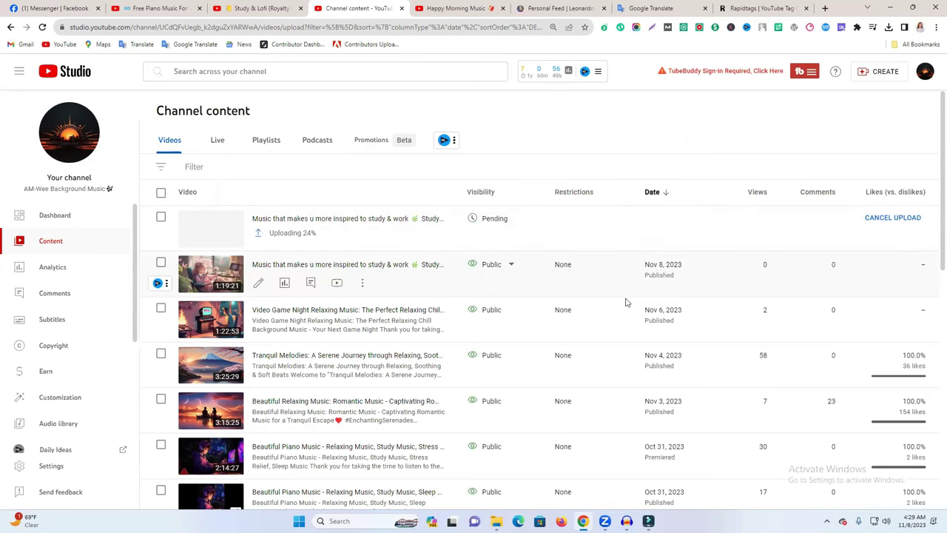
# Step: Look through the channel's list of uploaded videos and switch to the open "Happy Morning Music" video
pyautogui.scroll(-2, 685, 375)
pyautogui.scroll(-3, 661, 372)
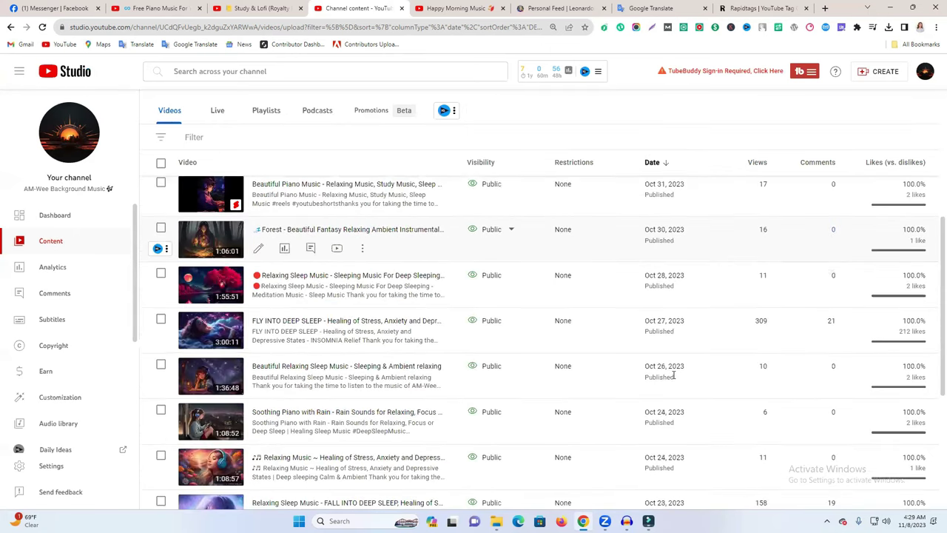
pyautogui.scroll(-3, 668, 393)
pyautogui.scroll(2, 669, 402)
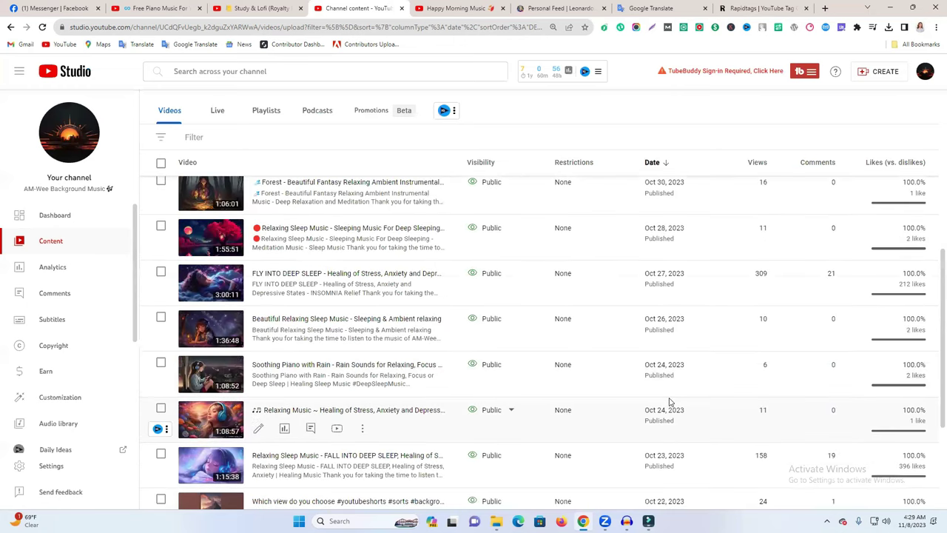
pyautogui.scroll(3, 668, 398)
pyautogui.scroll(2, 644, 381)
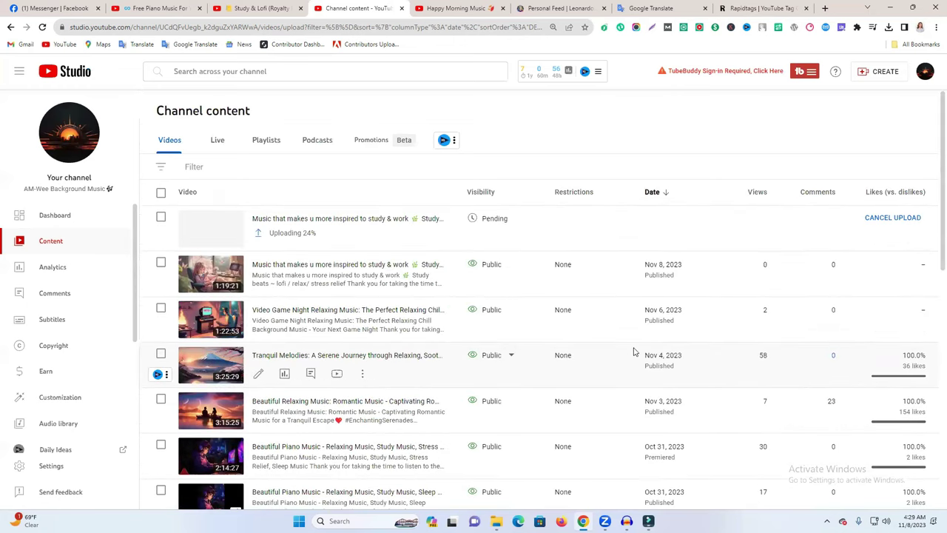
pyautogui.scroll(-1, 633, 353)
pyautogui.scroll(-5, 633, 352)
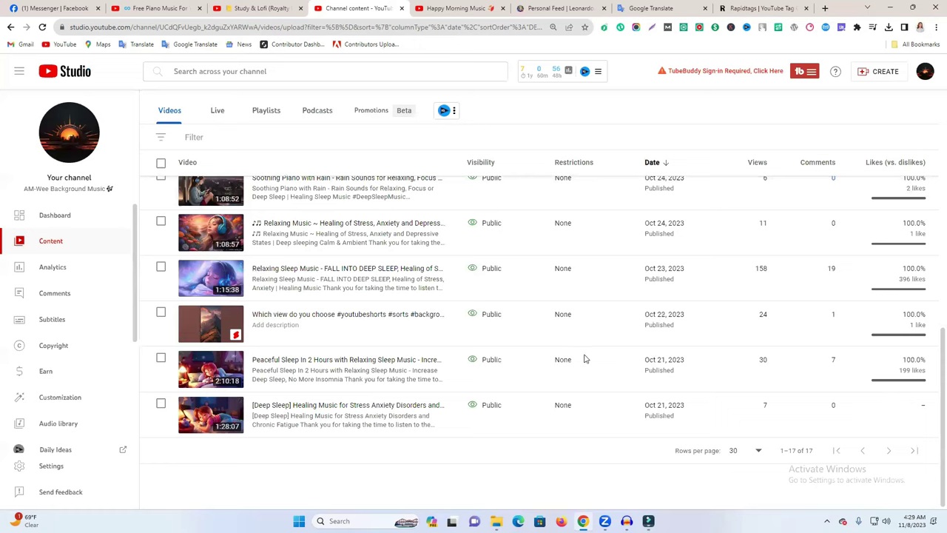
pyautogui.scroll(2, 585, 359)
pyautogui.scroll(5, 585, 357)
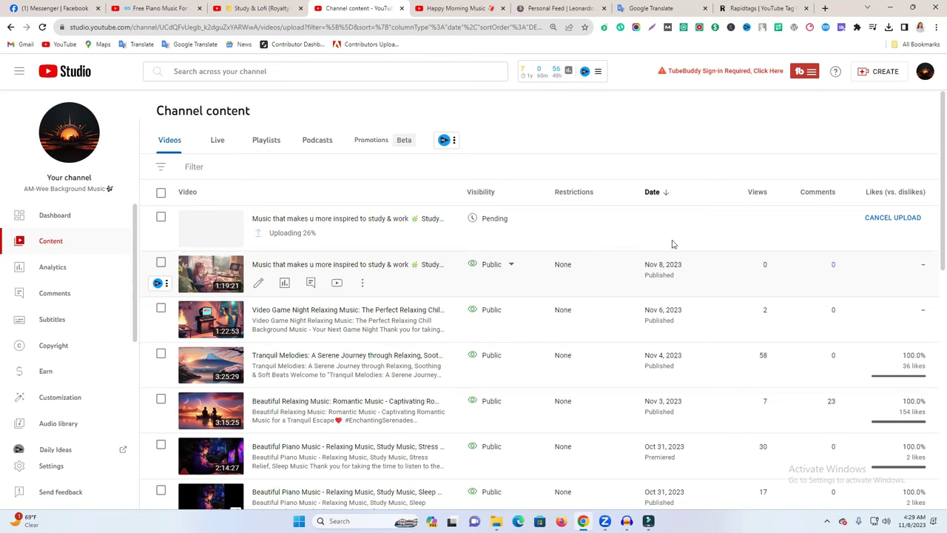
pyautogui.click(457, 7)
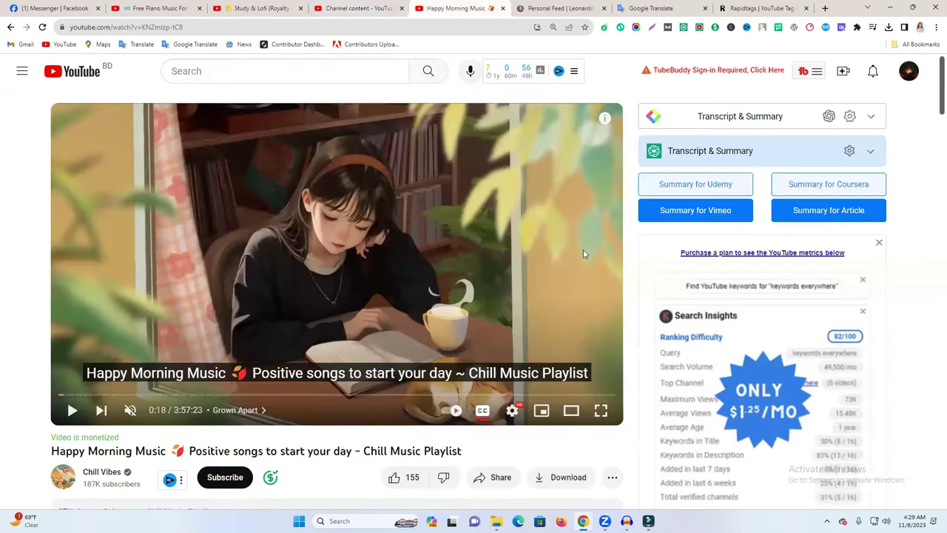